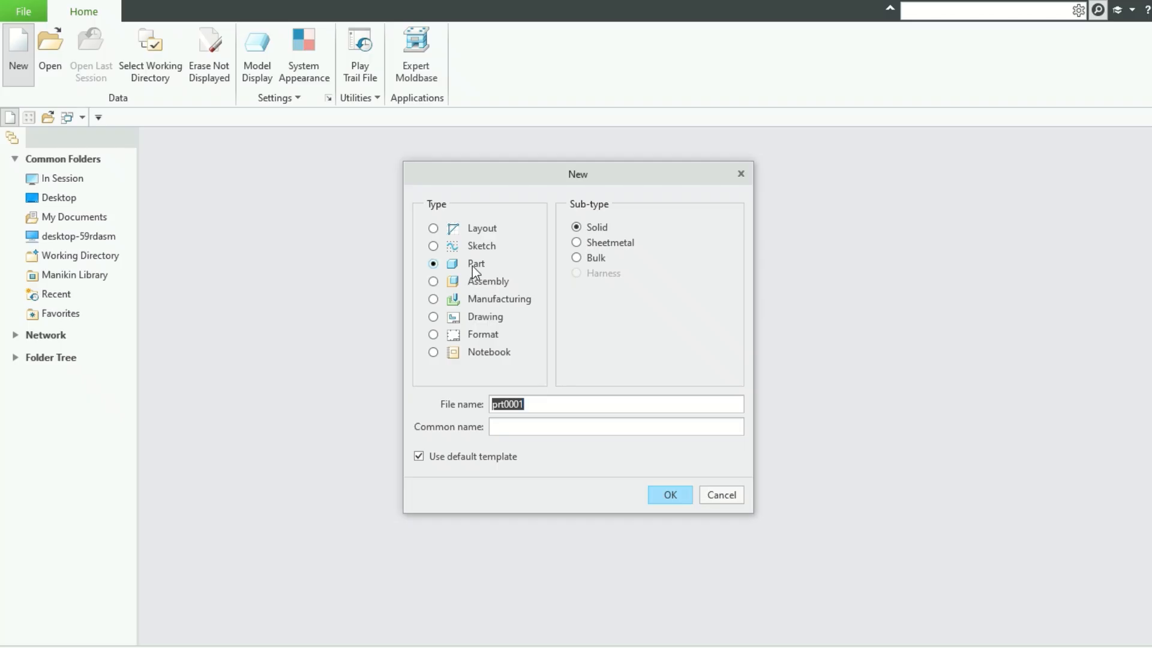
Set up a new solid part with the file name BushBody and without the default template.
click(419, 457)
drag(561, 404, 379, 393)
text(BushBody)
click(670, 497)
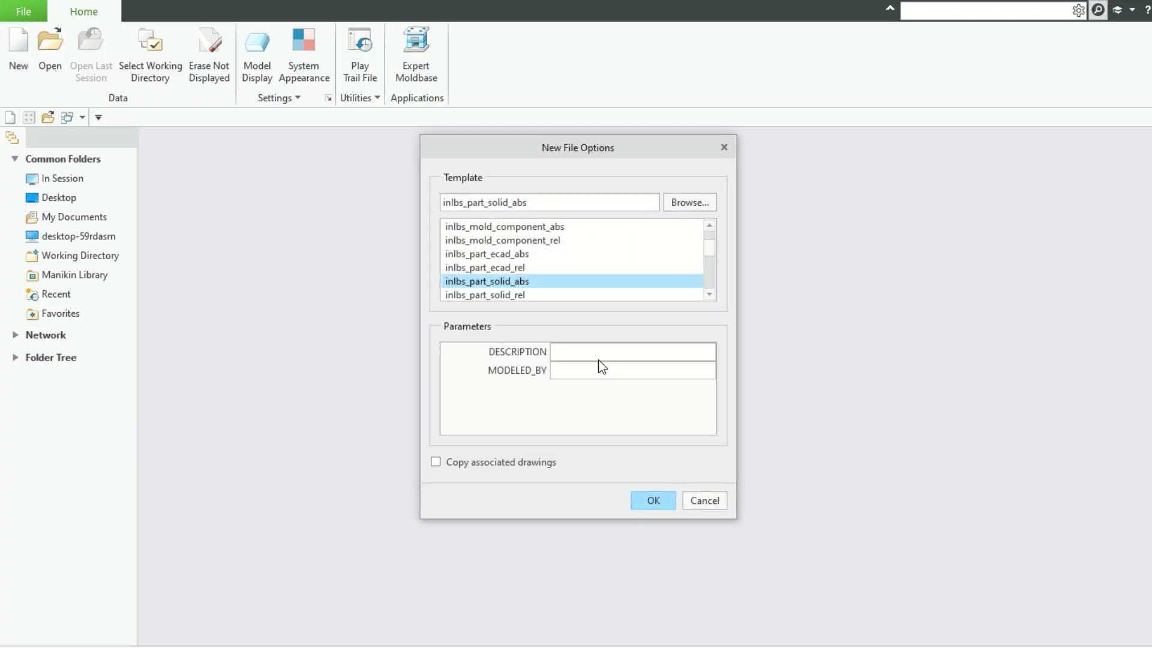
Create the part from the mmns_part_solid_abs template.
scroll(520, 282, down, 2)
scroll(520, 282, down, 3)
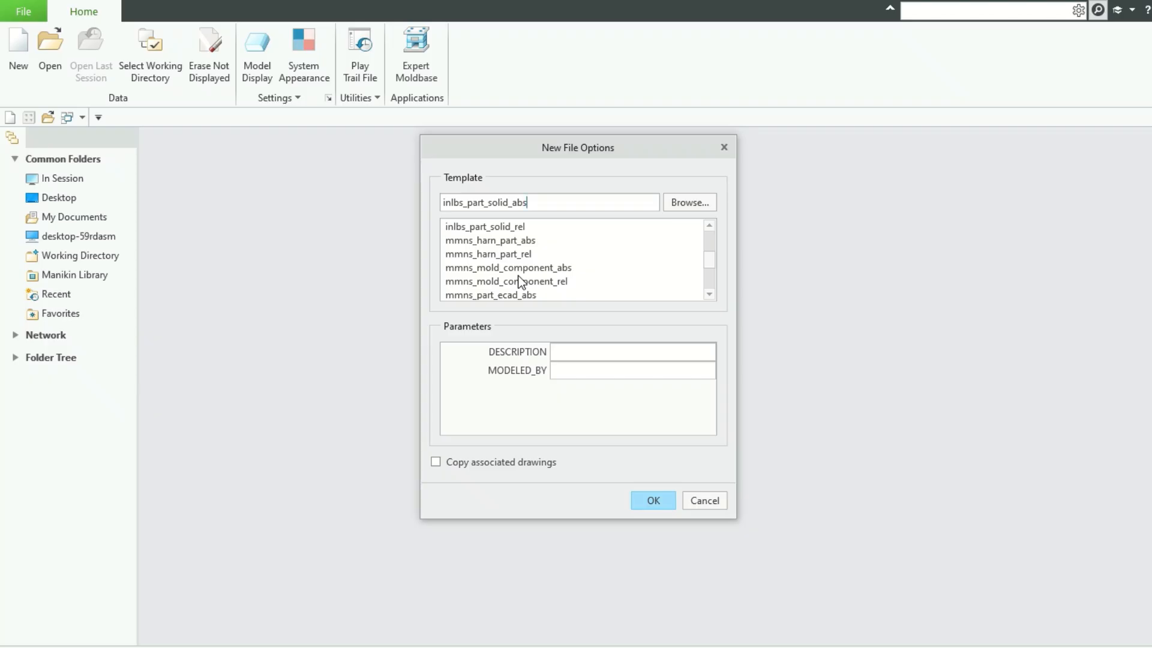
scroll(519, 282, down, 2)
click(515, 282)
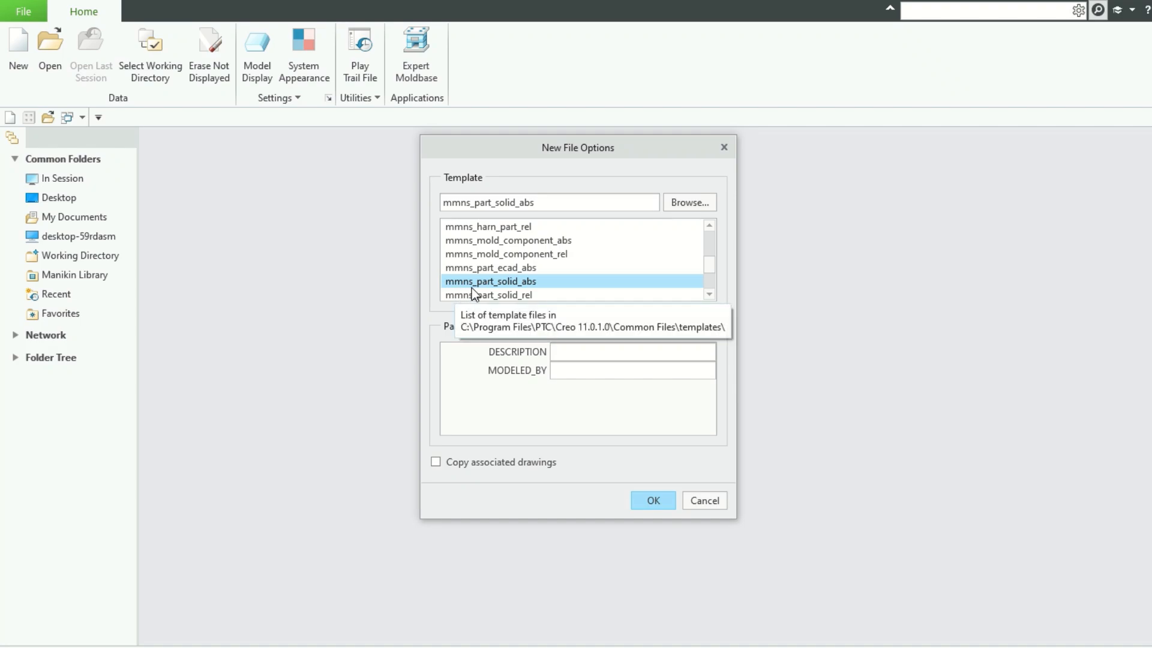
click(653, 500)
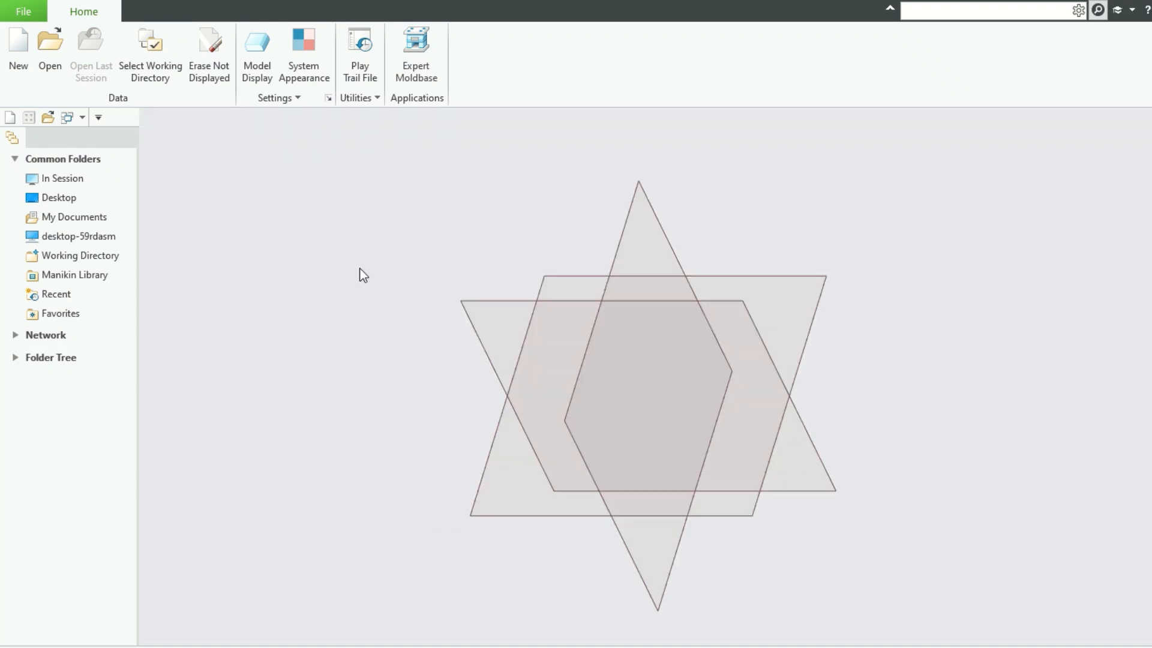
Start an extrusion sketch on the FRONT plane and orient the view parallel to the sketch.
click(479, 297)
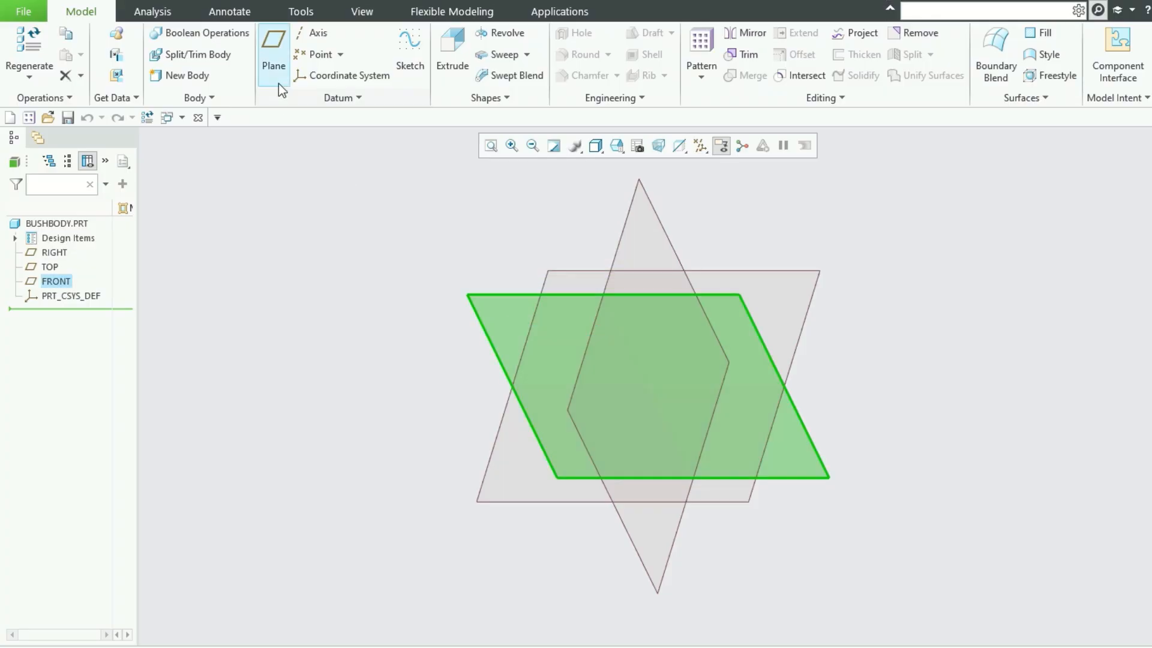
click(447, 62)
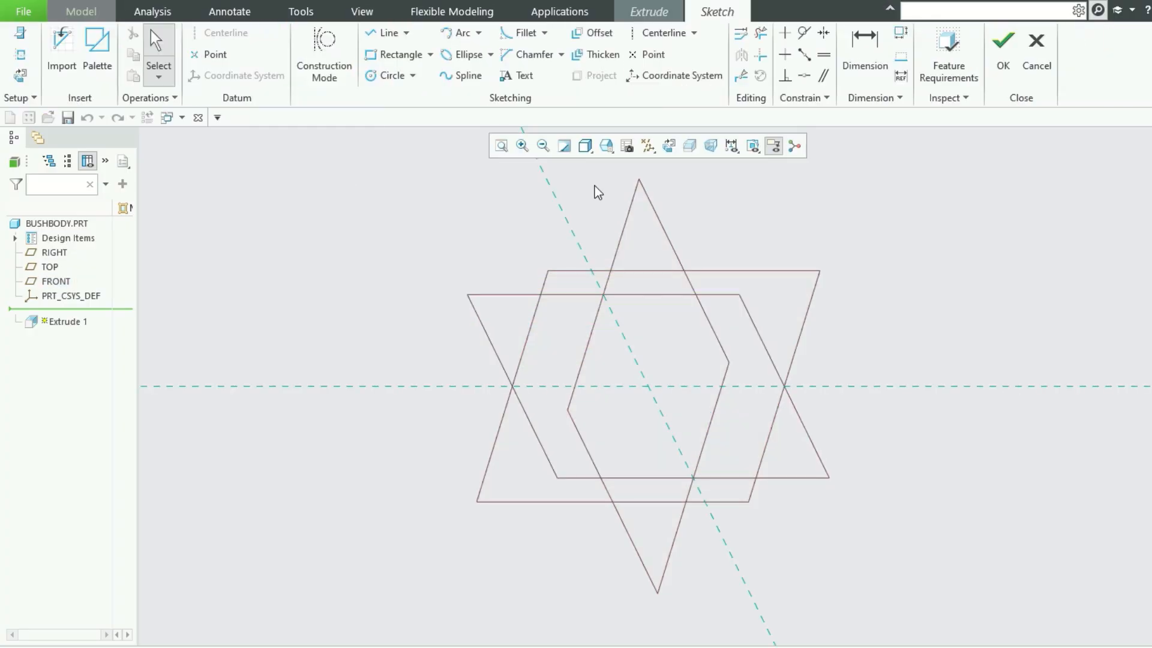
click(670, 147)
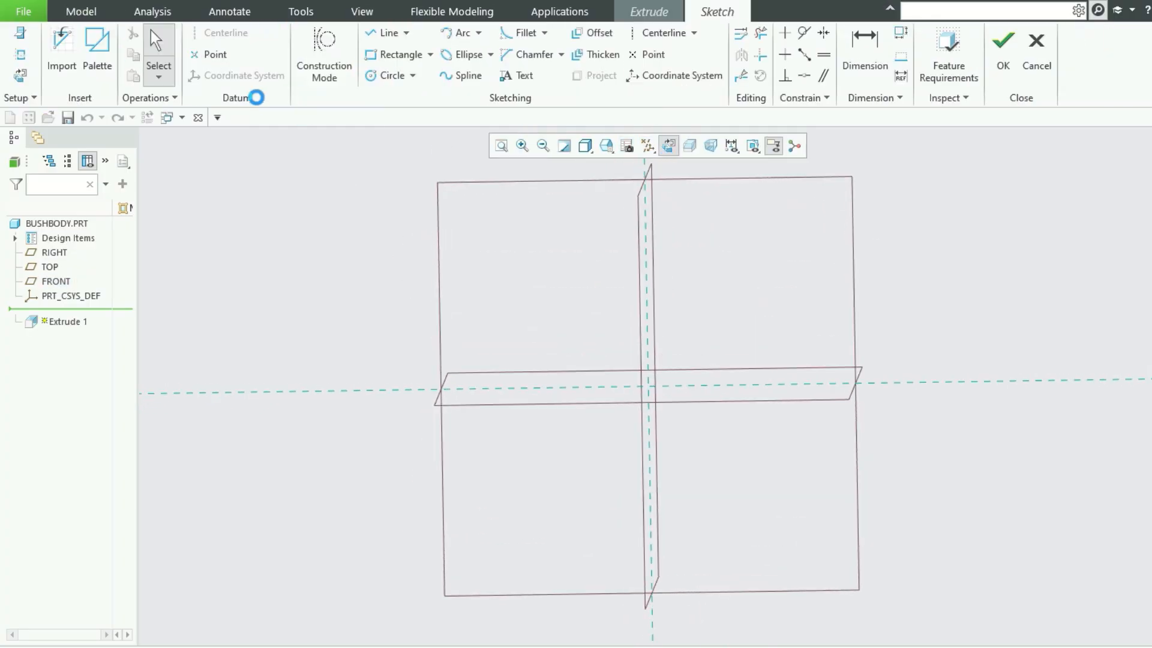
Sketch a base rectangle about 319 by 48 mm, resting on the horizontal reference and spanning the vertical one.
click(369, 60)
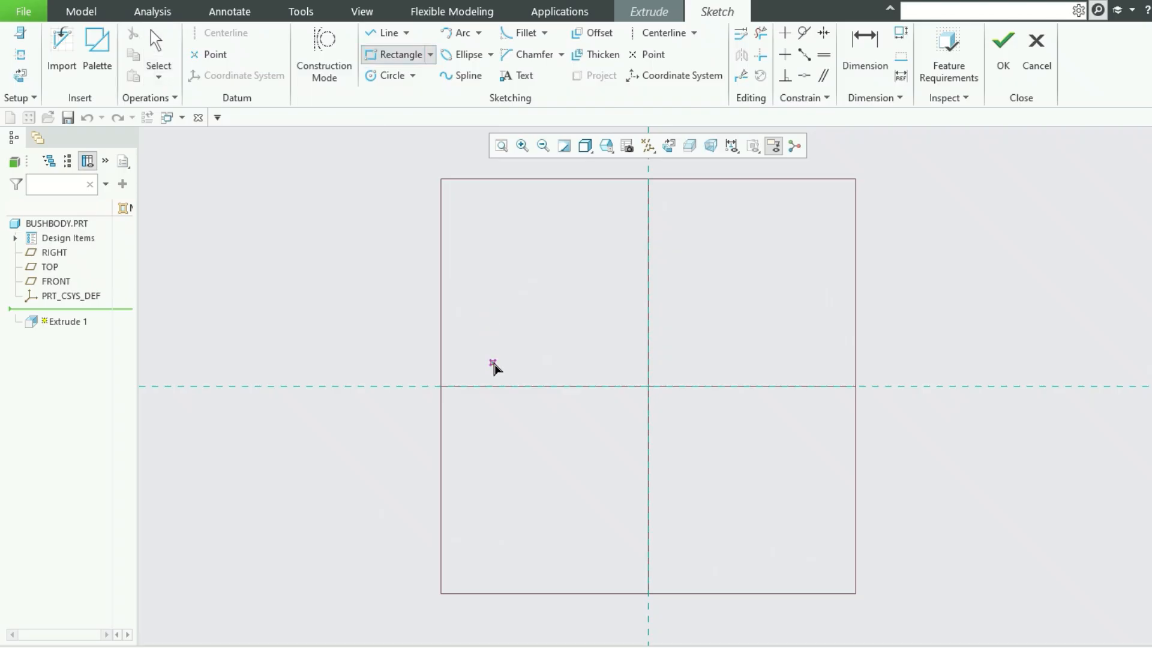
click(539, 387)
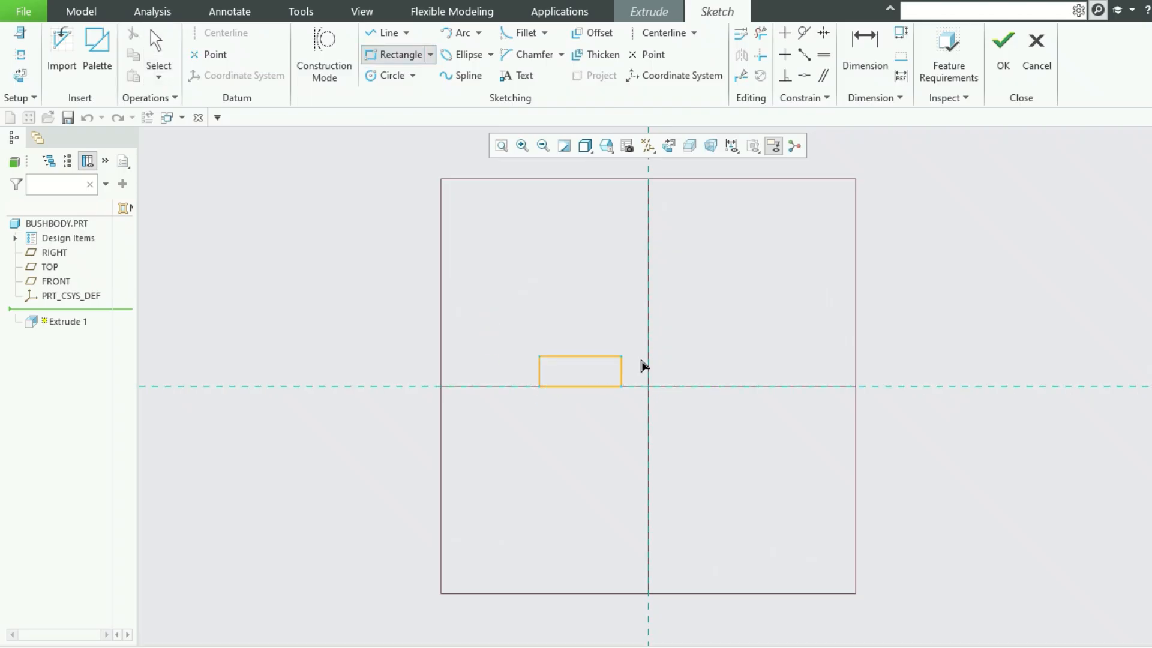
click(799, 347)
middle_click(820, 330)
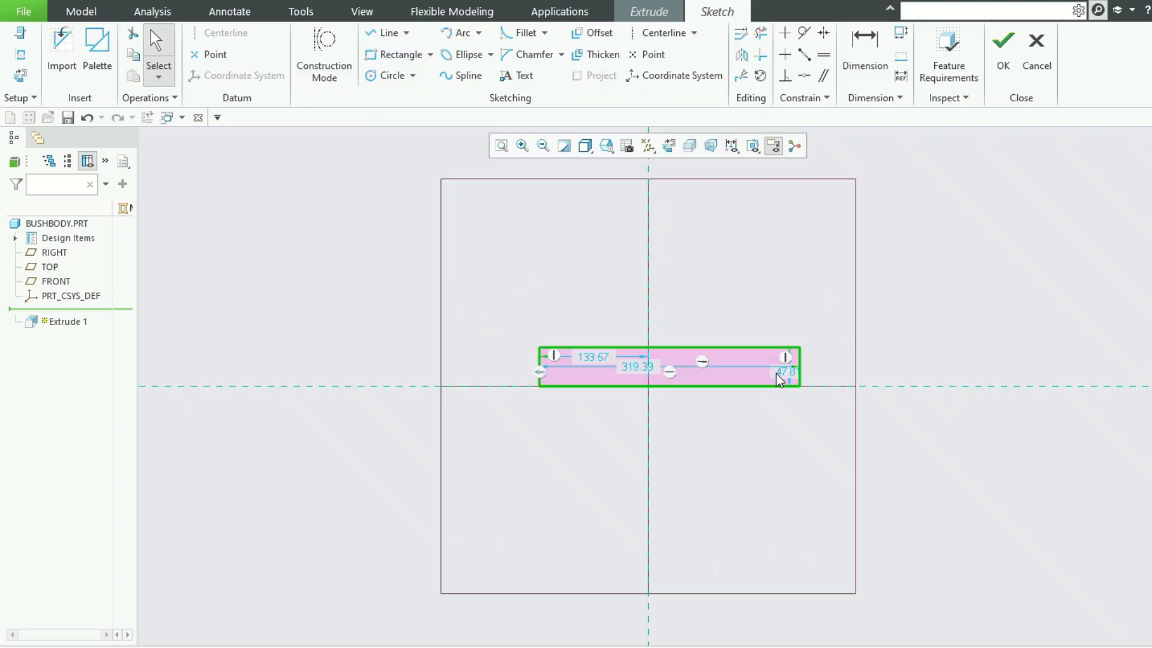
Set the base rectangle's height to 25 mm and its length to 230 mm.
double_click(792, 373)
text(25)
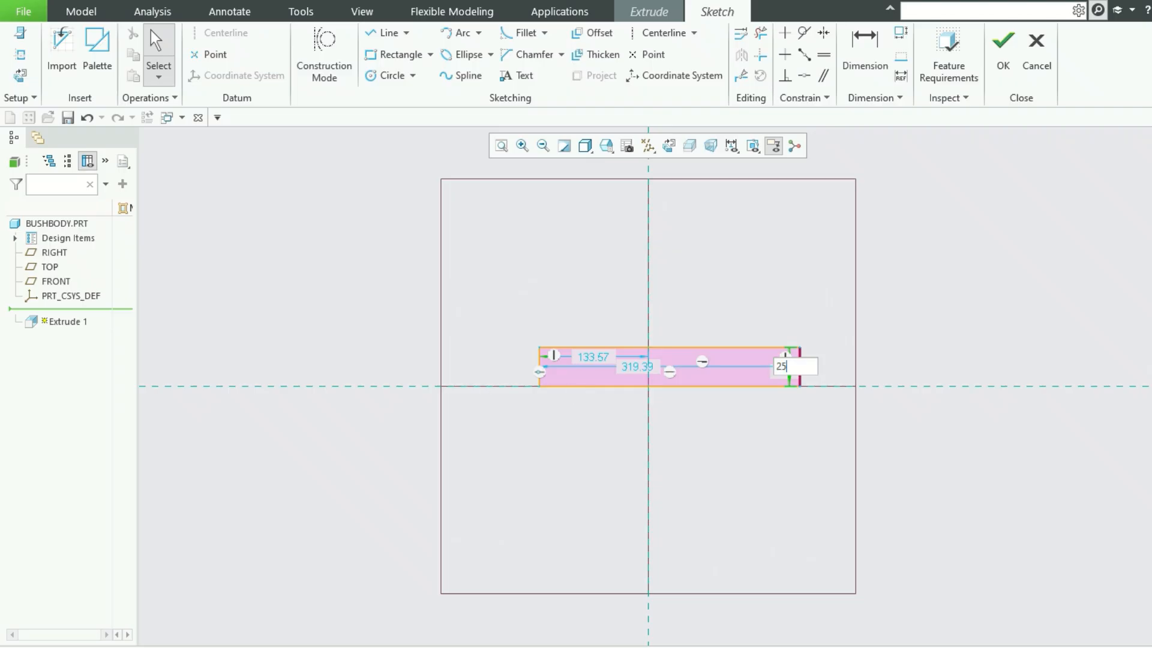
key(Return)
double_click(626, 367)
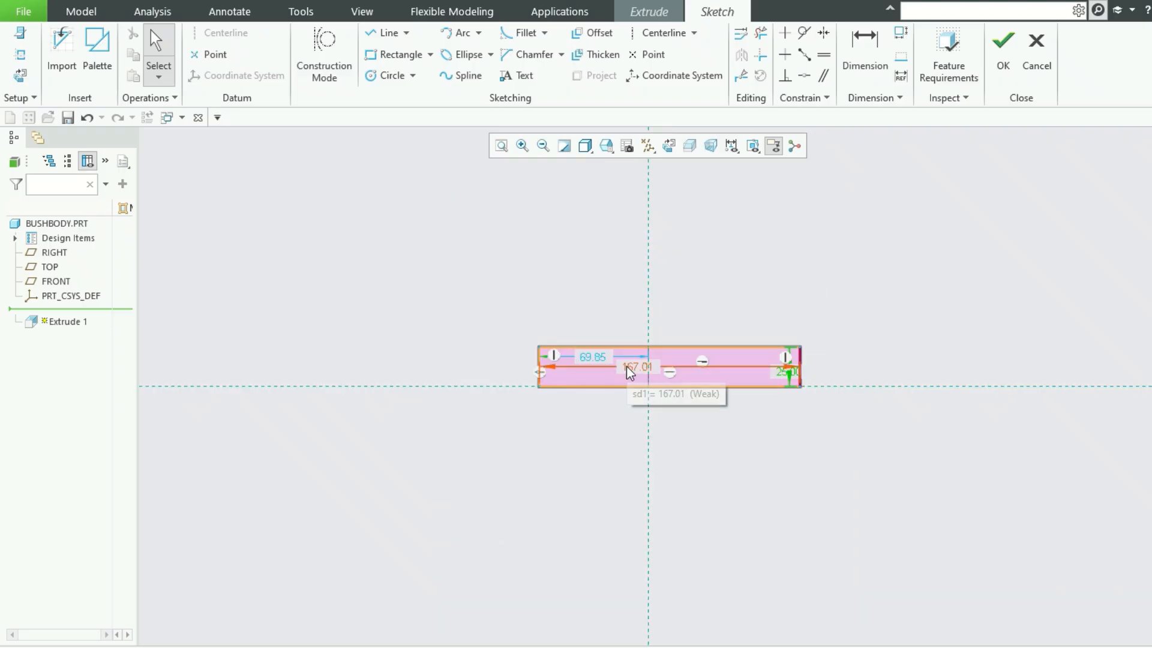
text(230)
key(Return)
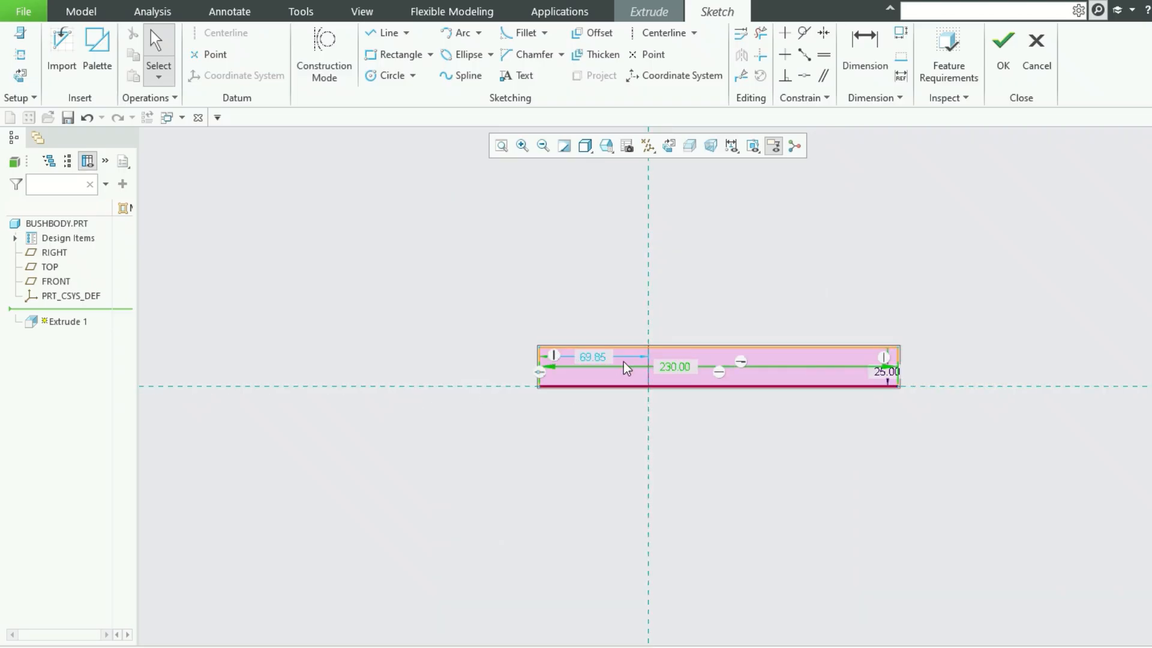
Centre the base rectangle by setting its left edge's distance from the vertical reference to 230/2.
double_click(600, 360)
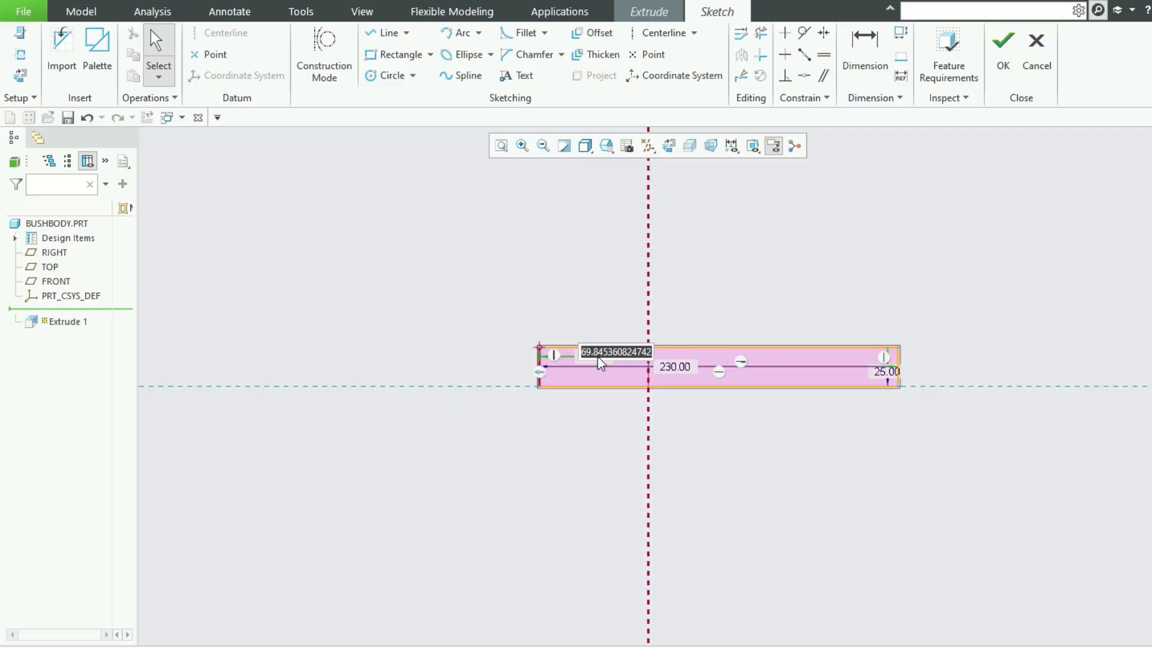
text(230)
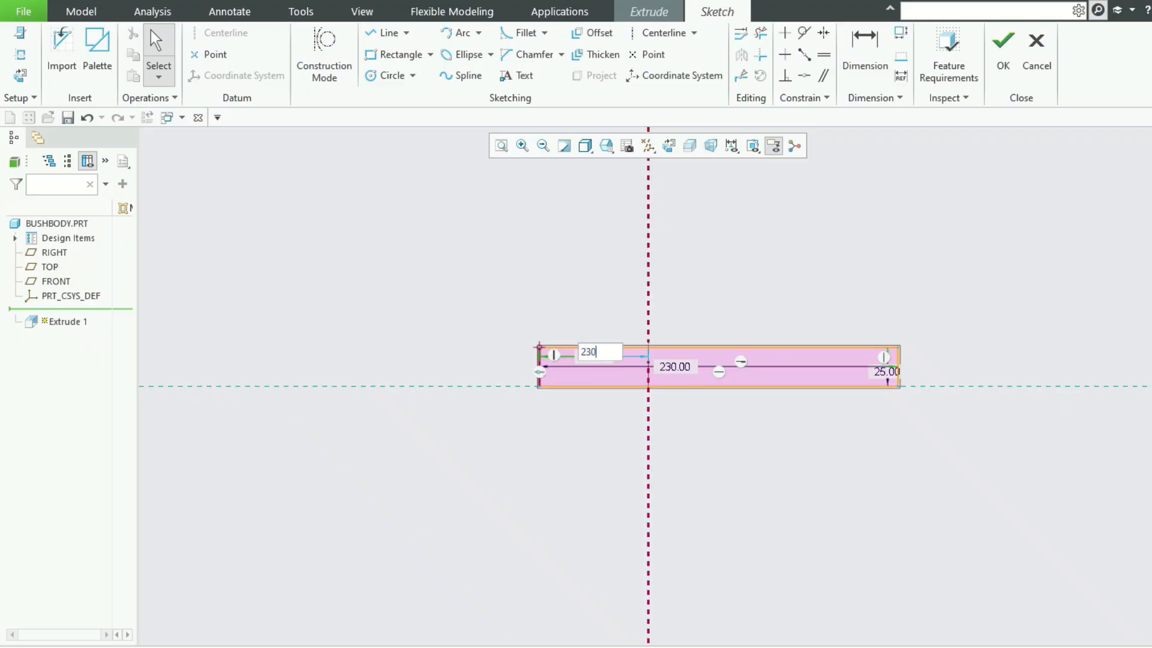
text(/2)
key(Return)
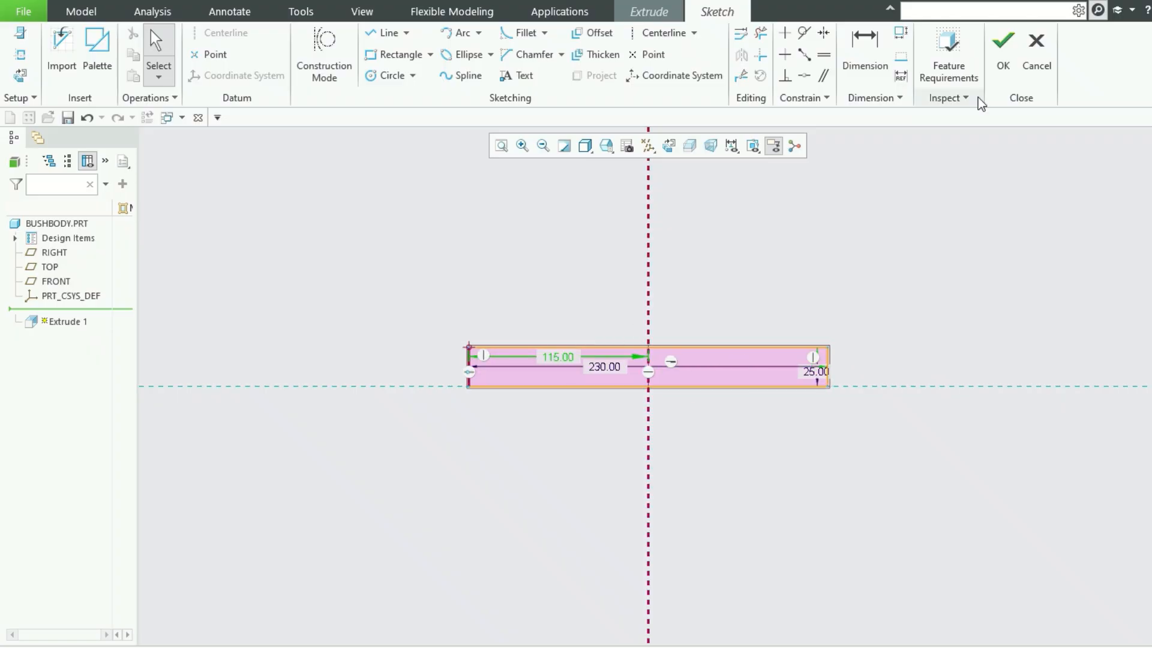
click(384, 55)
click(578, 346)
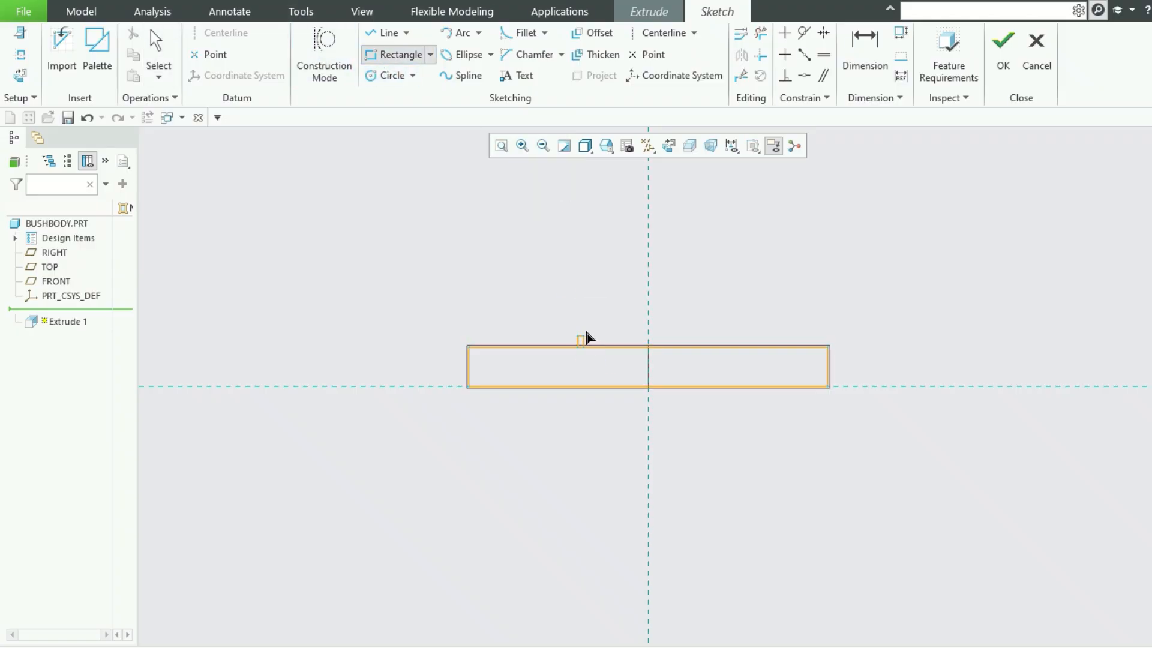
click(718, 270)
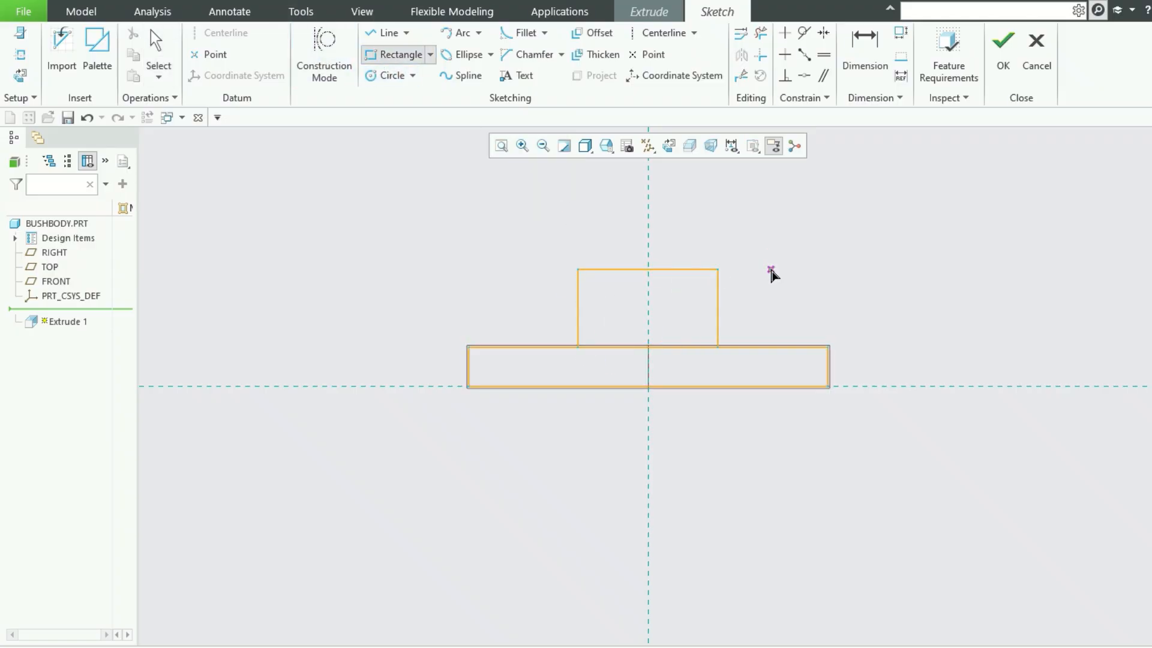
middle_click(836, 263)
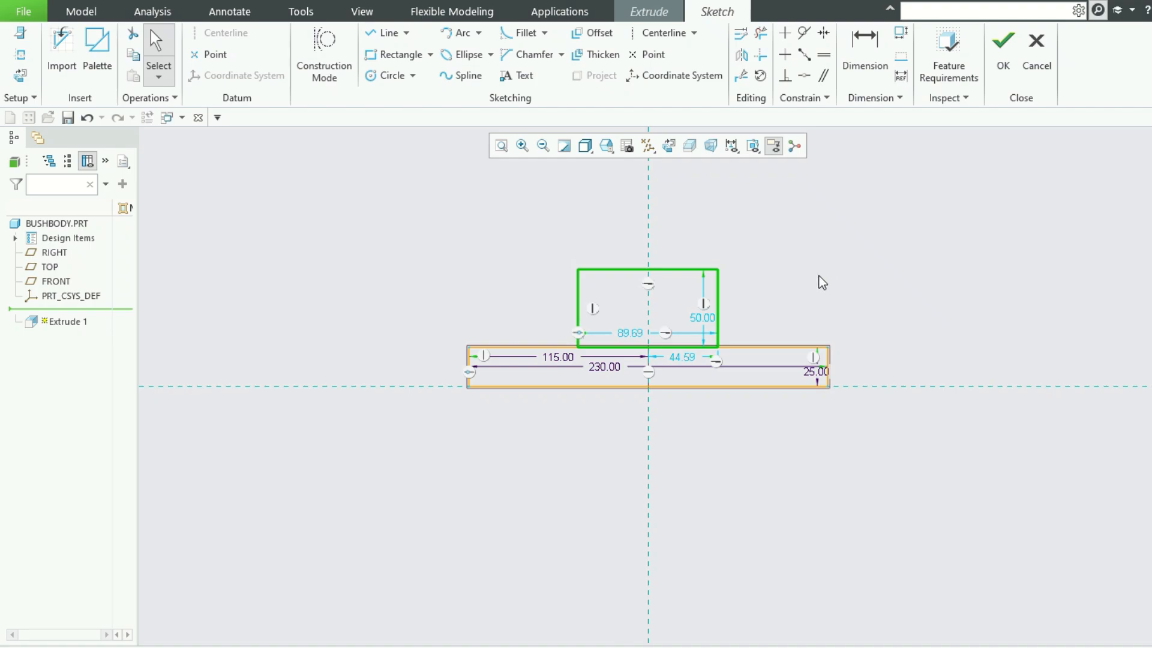
key(Delete)
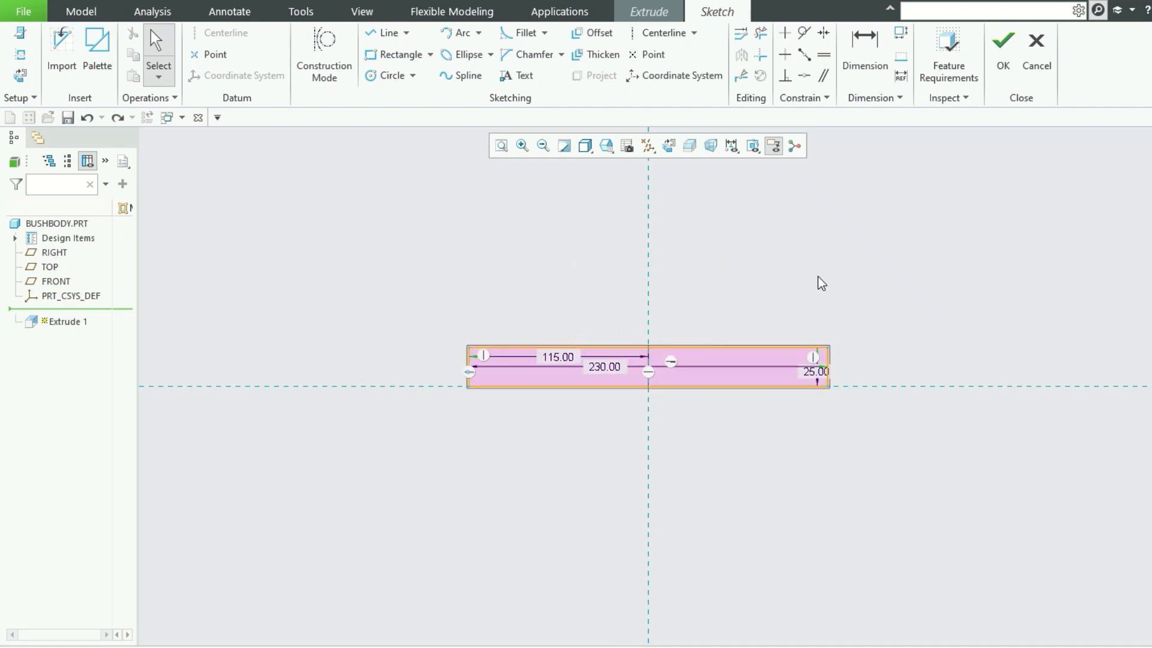
Sketch a second rectangle about 115 by 46 mm above the base rectangle, crossing the vertical reference.
click(384, 60)
click(562, 257)
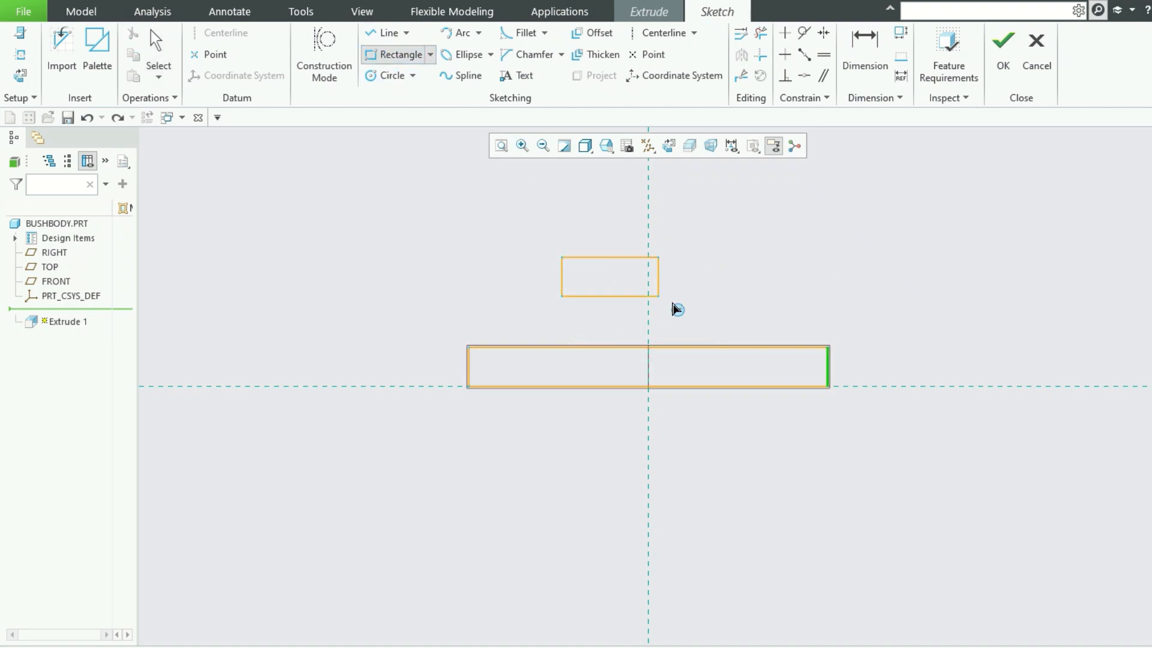
click(742, 329)
middle_click(900, 285)
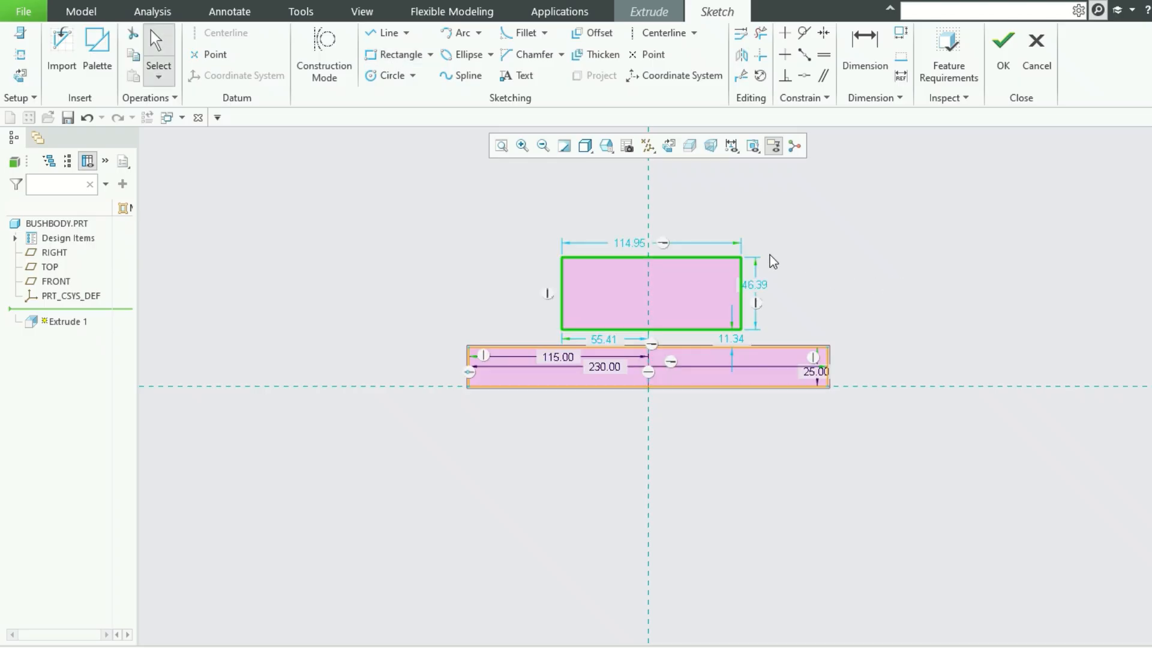
Dimension the distance from the upper rectangle's top edge to the base's bottom edge as 60 mm.
click(868, 52)
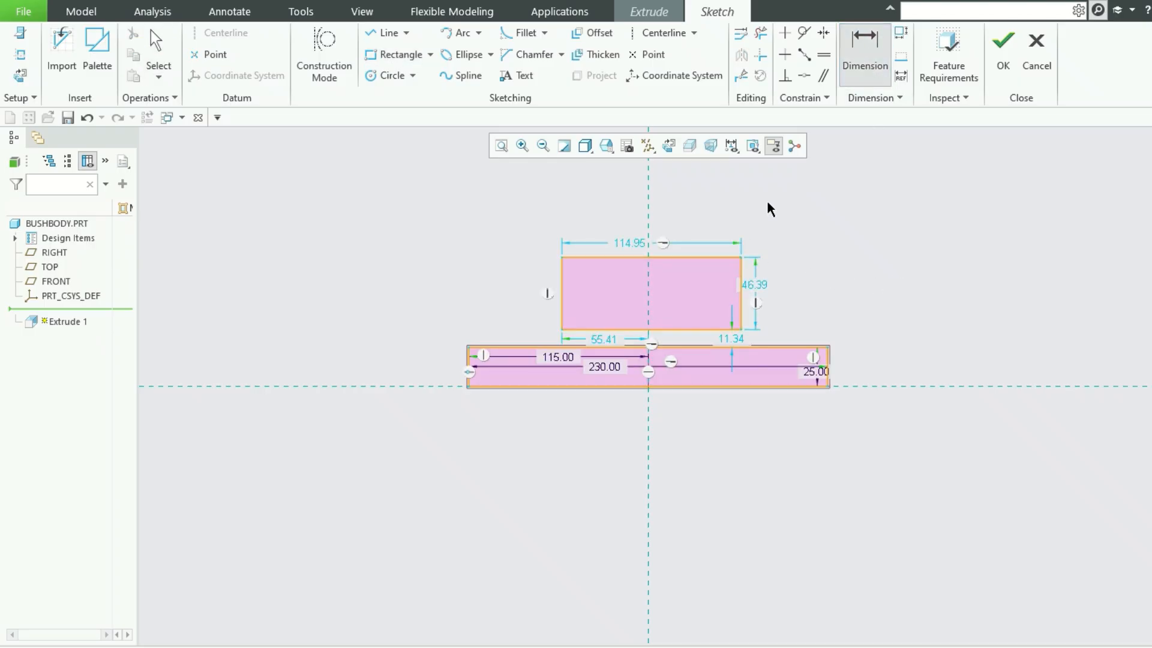
click(727, 258)
click(775, 387)
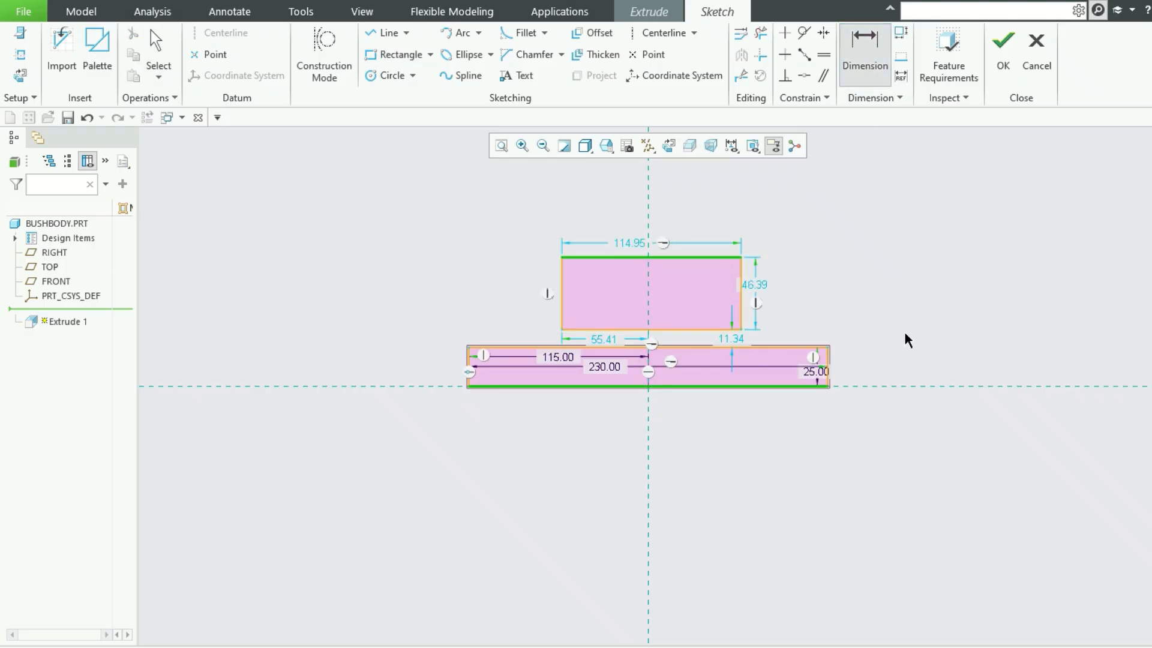
middle_click(908, 340)
text(60)
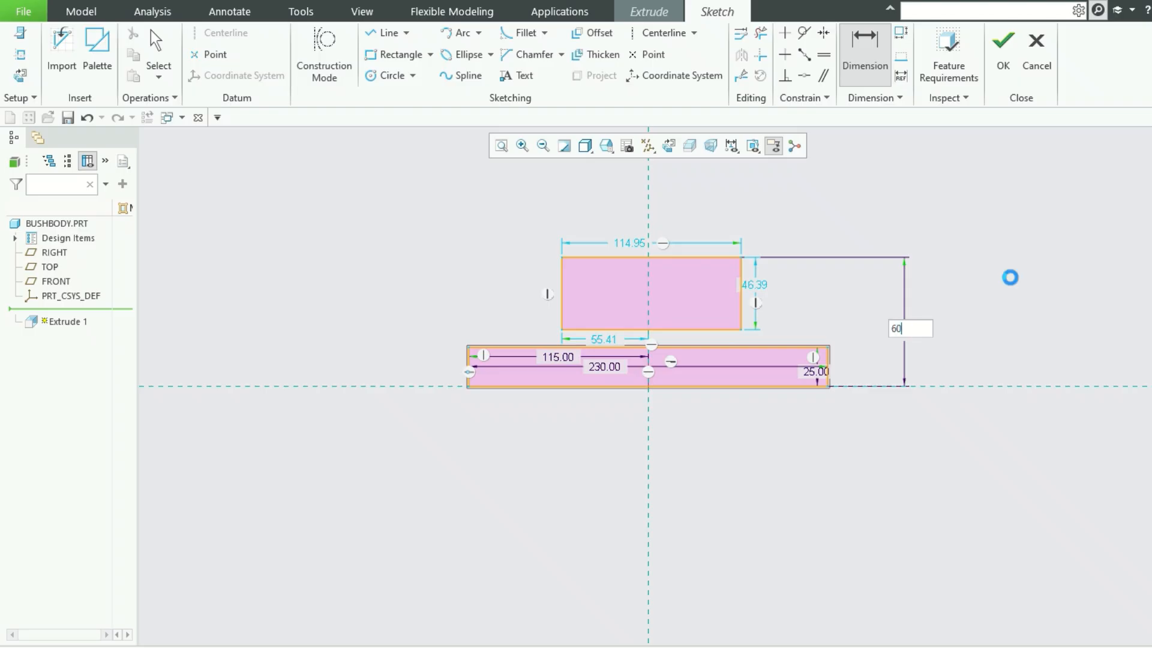
key(Return)
Set the upper rectangle's width to 94 mm and its left edge's distance from the vertical reference to 94/2.
scroll(827, 315, down, 1)
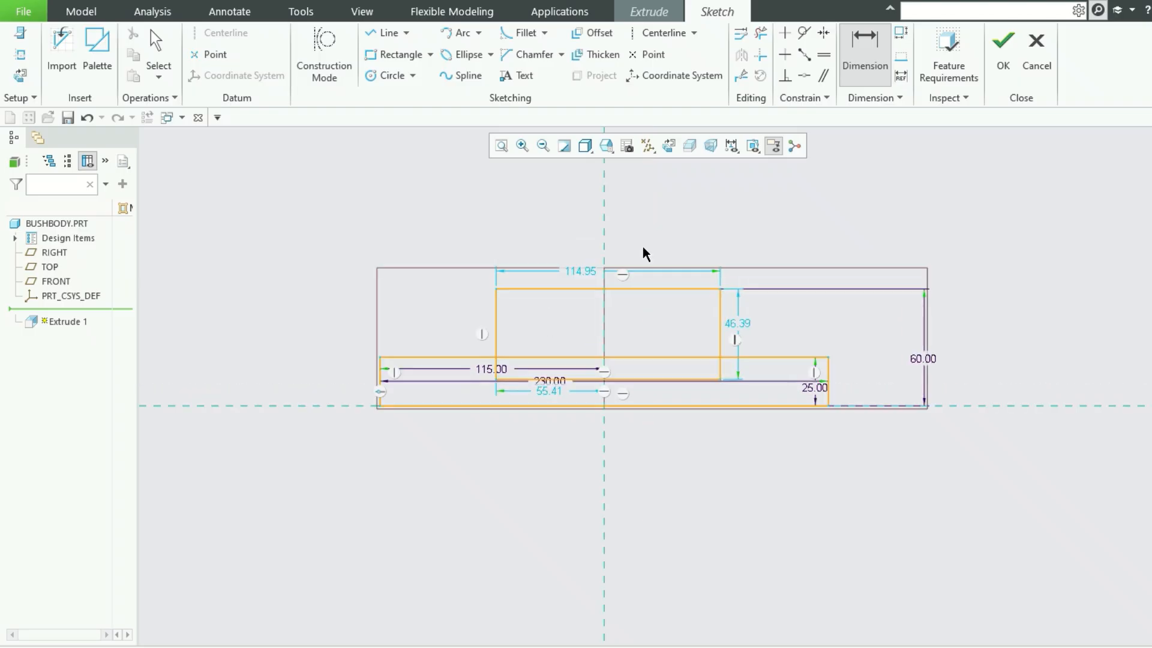
double_click(579, 275)
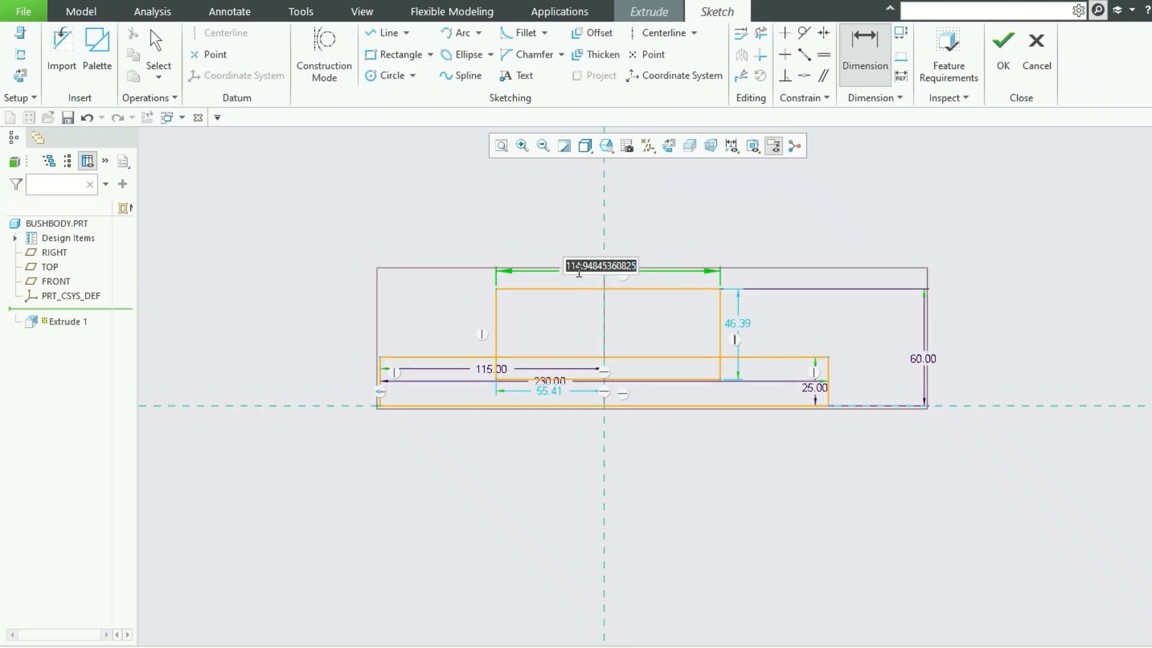
text(94)
key(Return)
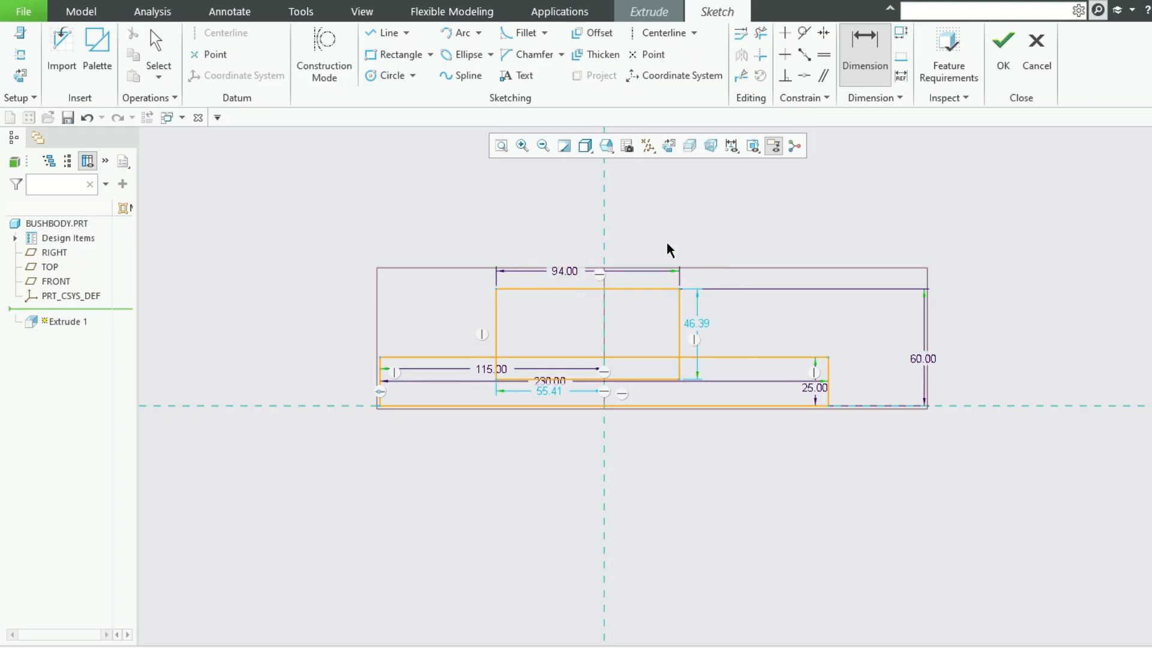
double_click(563, 399)
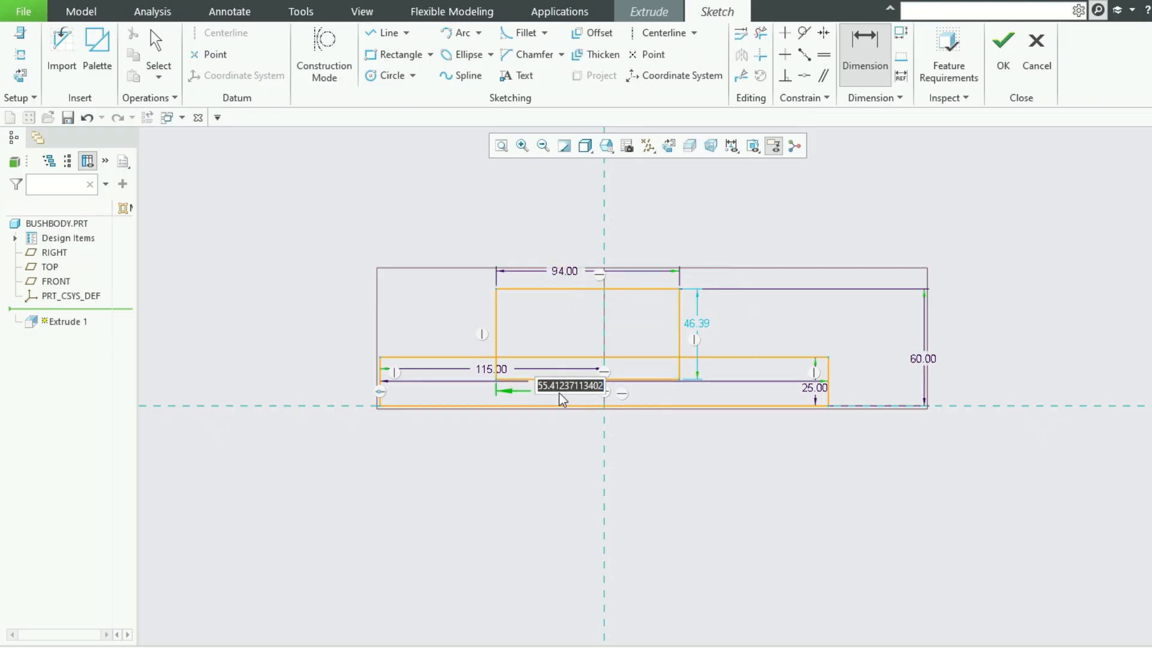
text(94/)
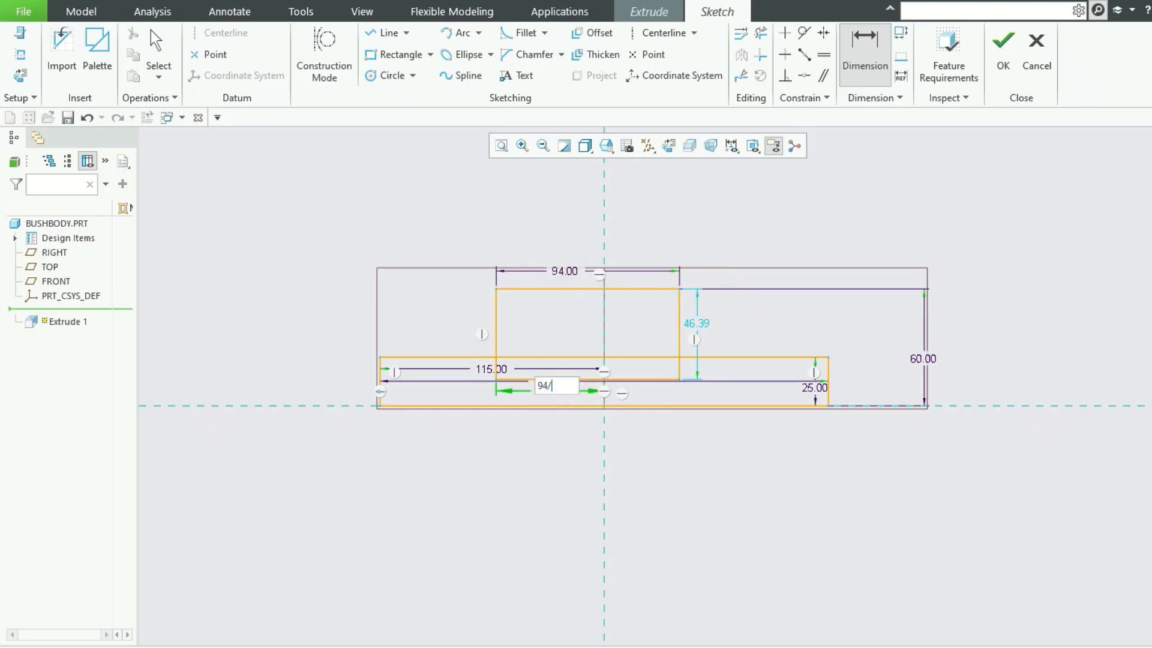
text(2)
key(Return)
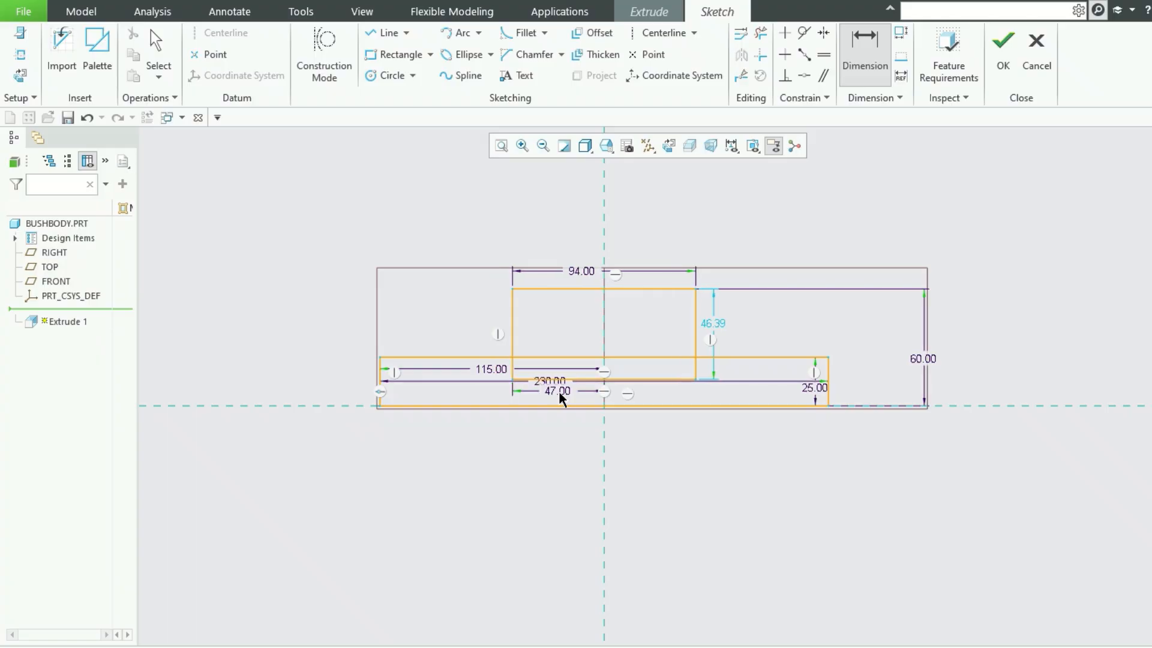
Trim the overlapping inner segments of the two rectangles to leave one stepped outline, and move the right shoulder's length dimension above its edge.
scroll(684, 309, up, 2)
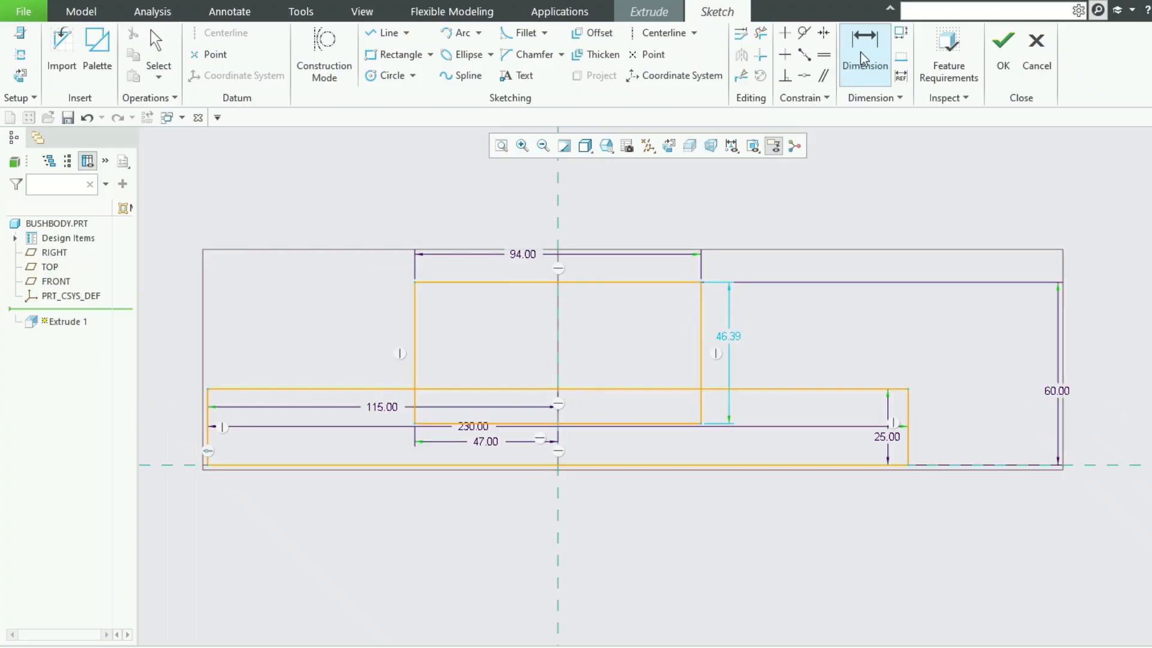
click(762, 34)
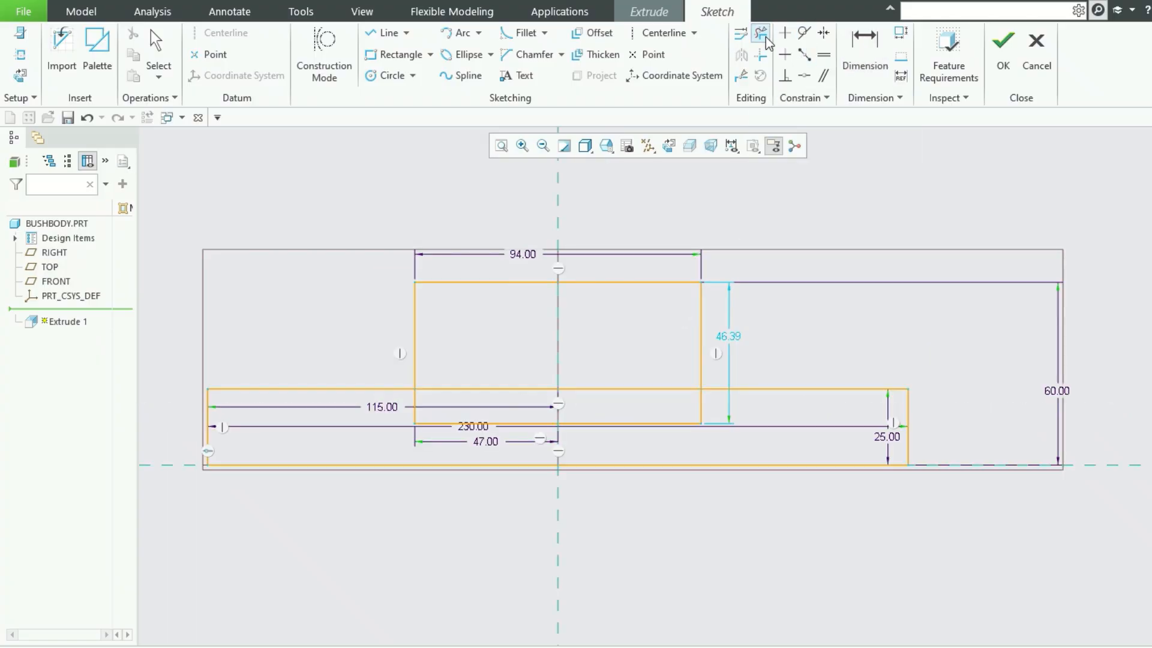
click(663, 390)
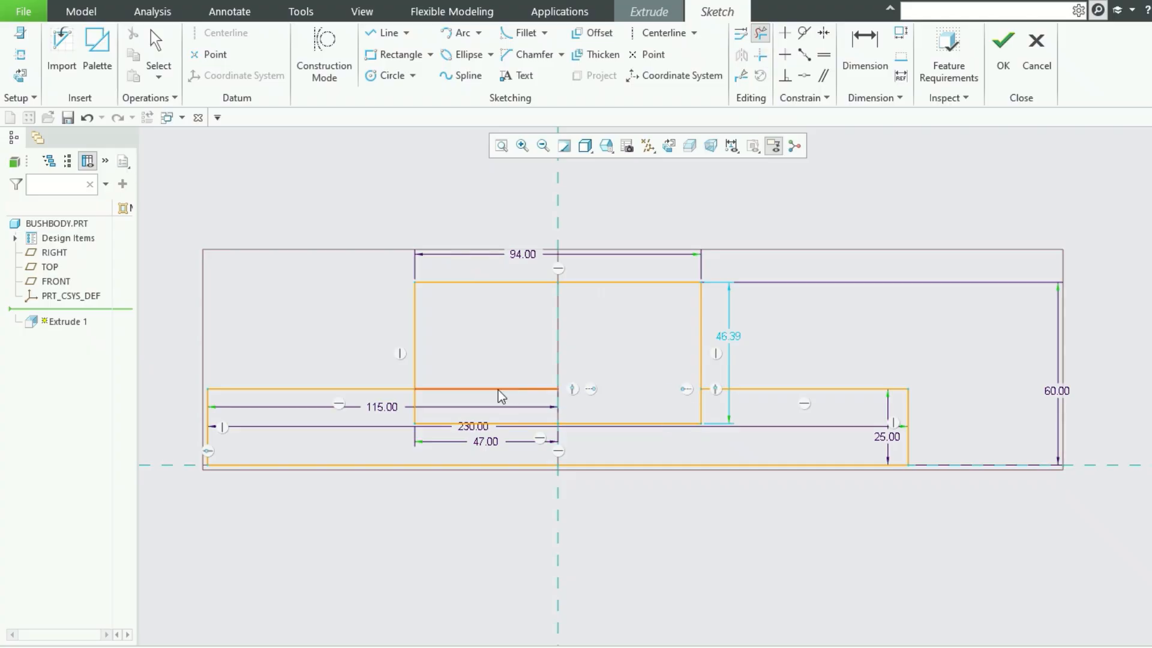
click(501, 393)
click(497, 423)
click(666, 424)
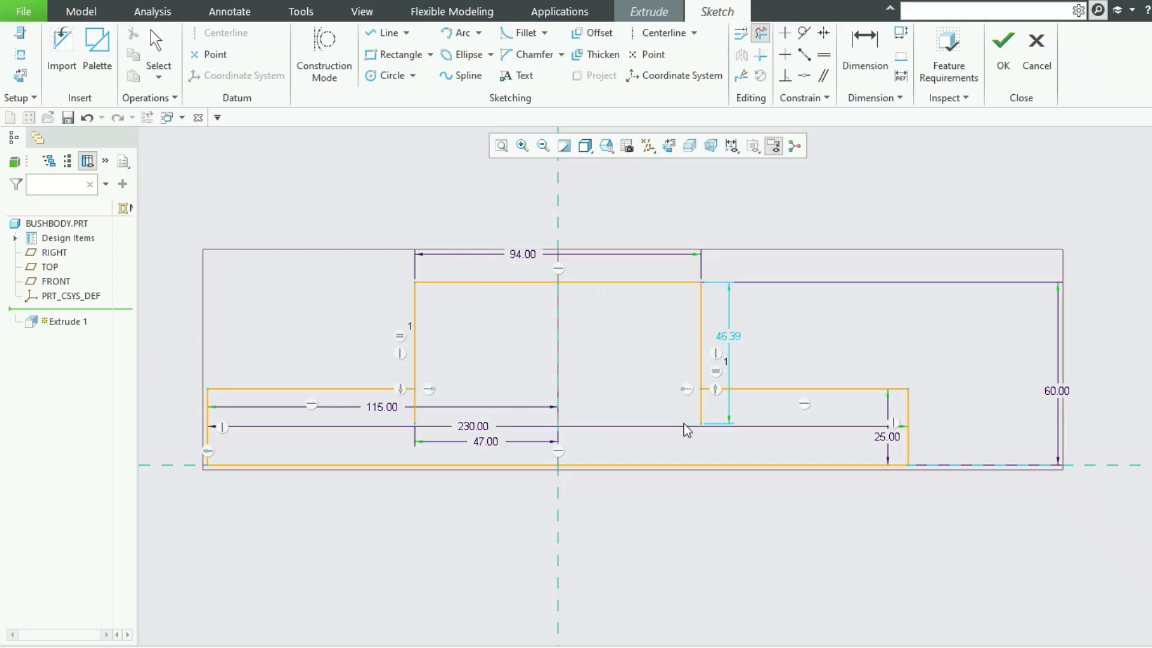
click(702, 408)
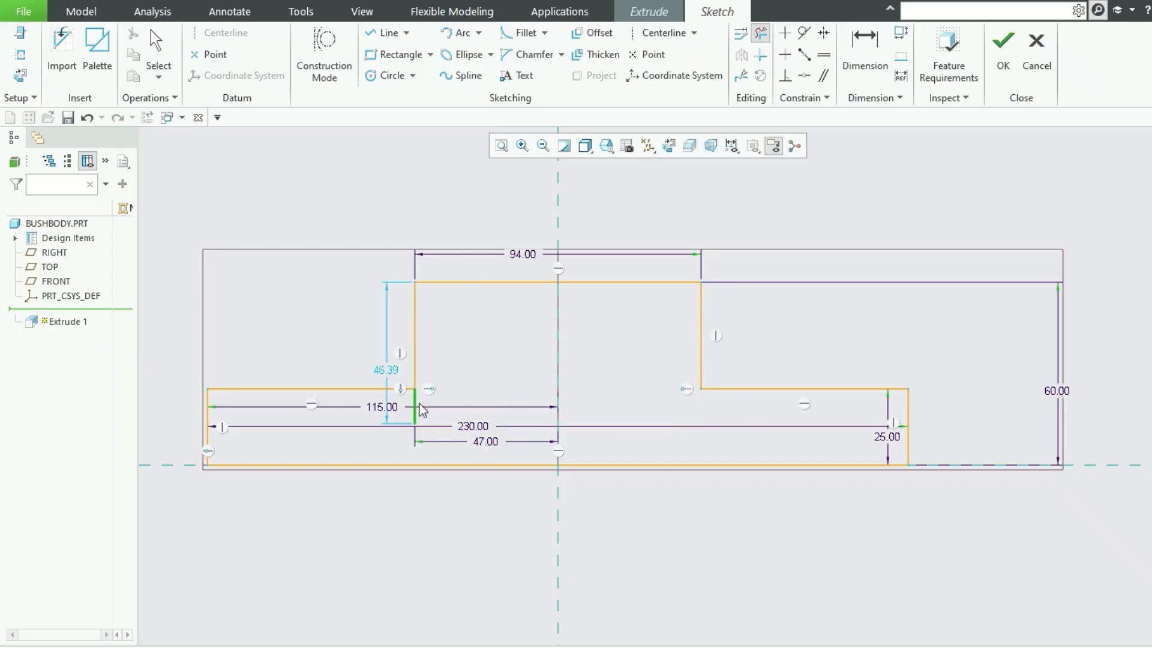
click(420, 405)
middle_click(840, 233)
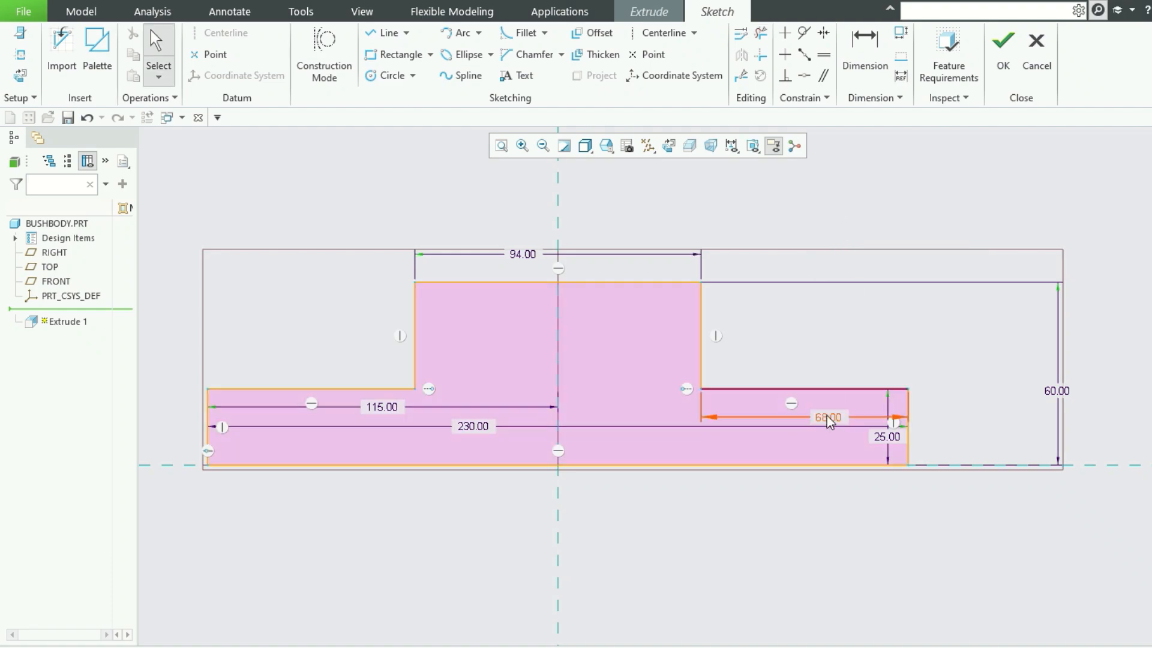
drag(827, 413, 831, 355)
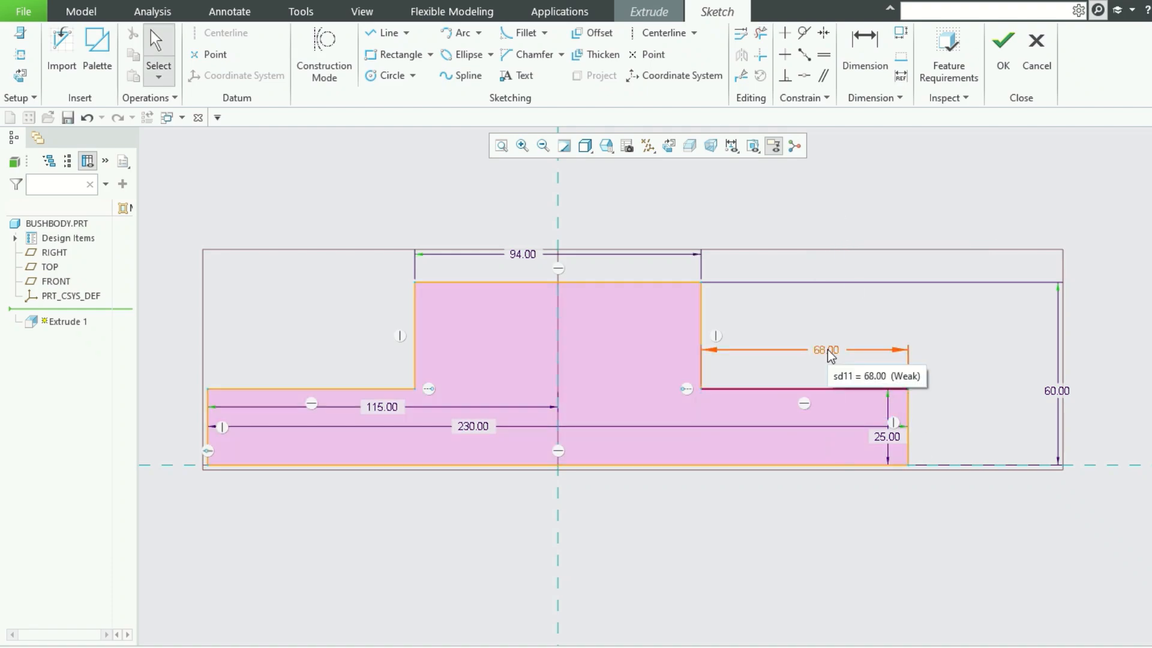
click(831, 356)
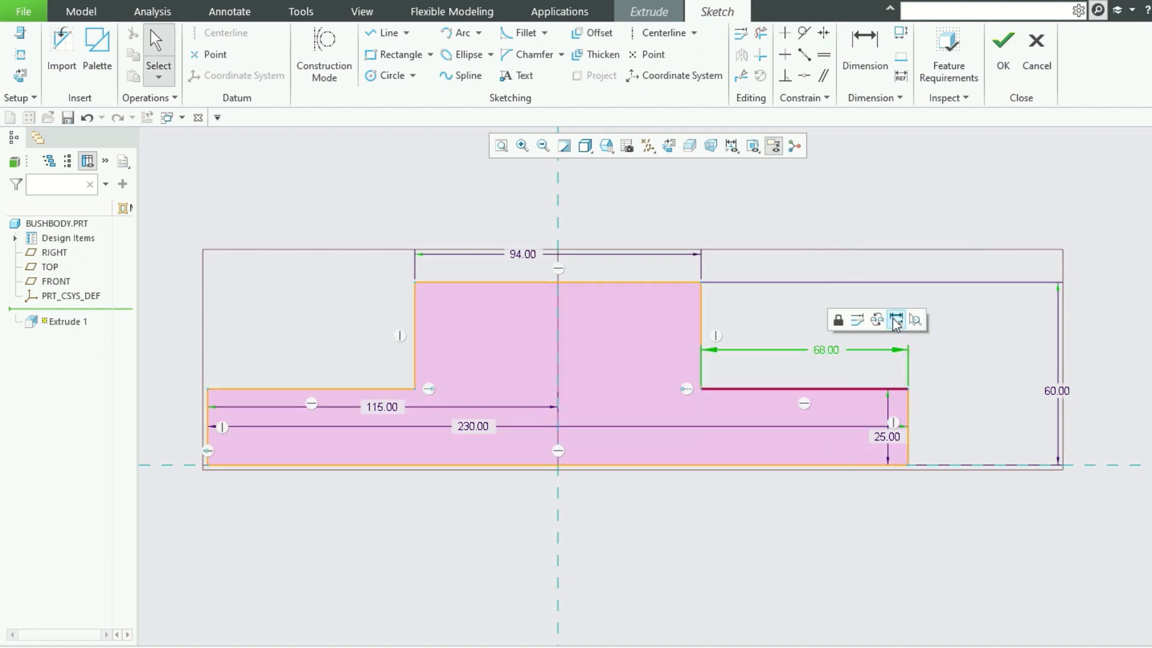
Try to add a dimension between the base's two vertical end edges below the profile.
click(865, 51)
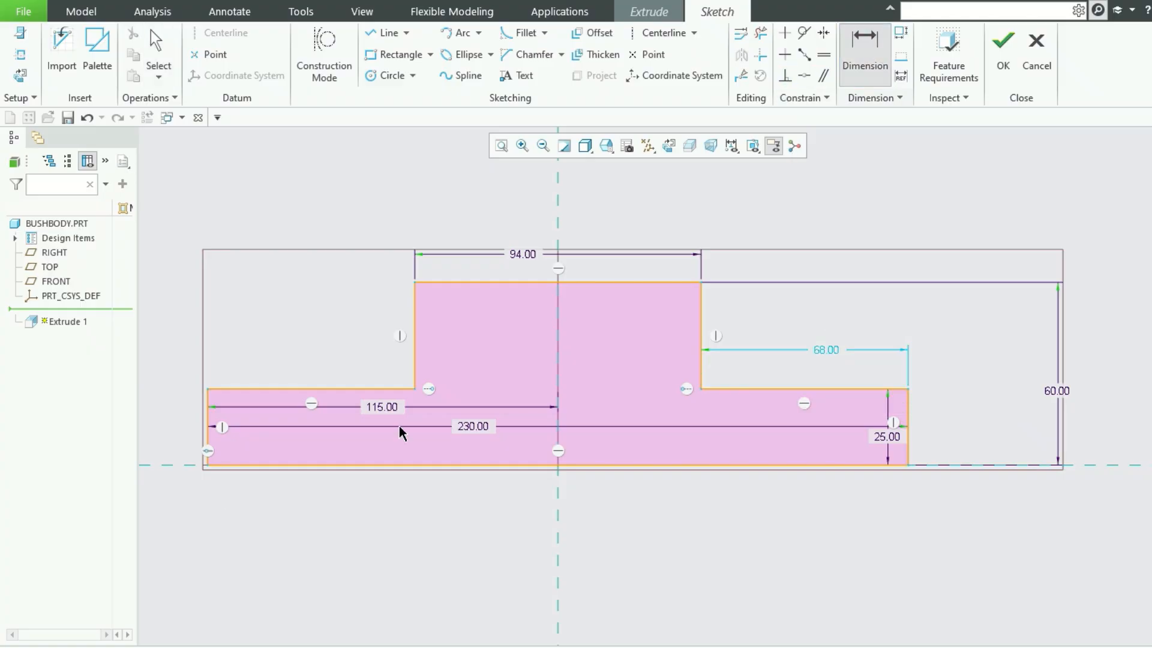
click(210, 447)
click(907, 459)
middle_click(558, 533)
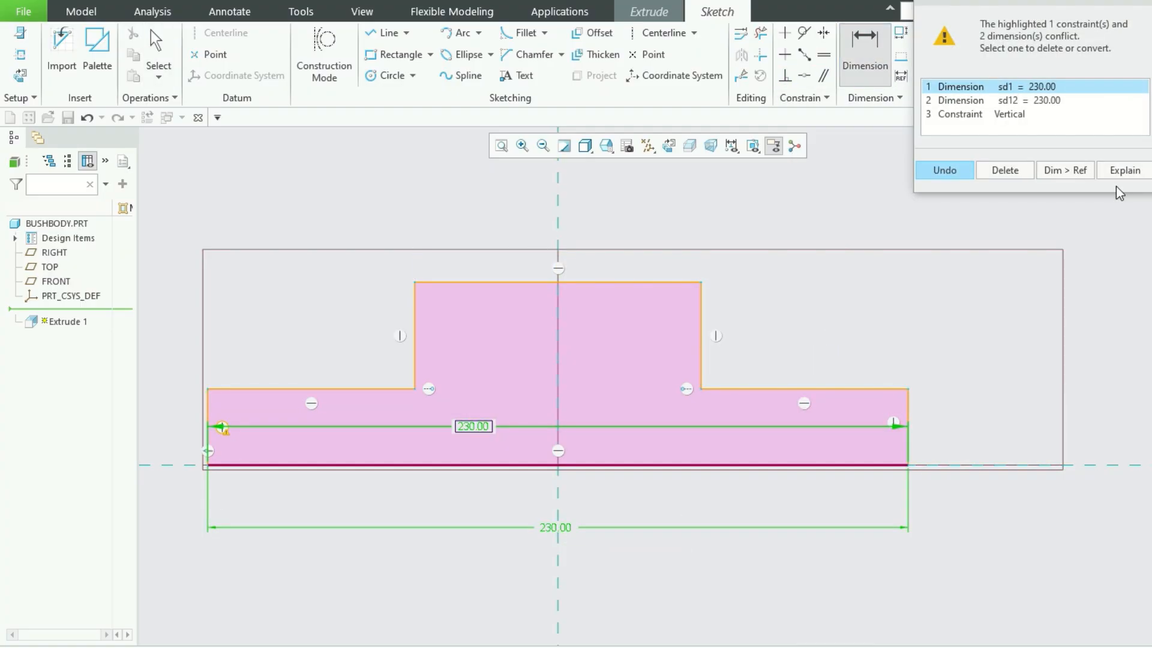
click(958, 171)
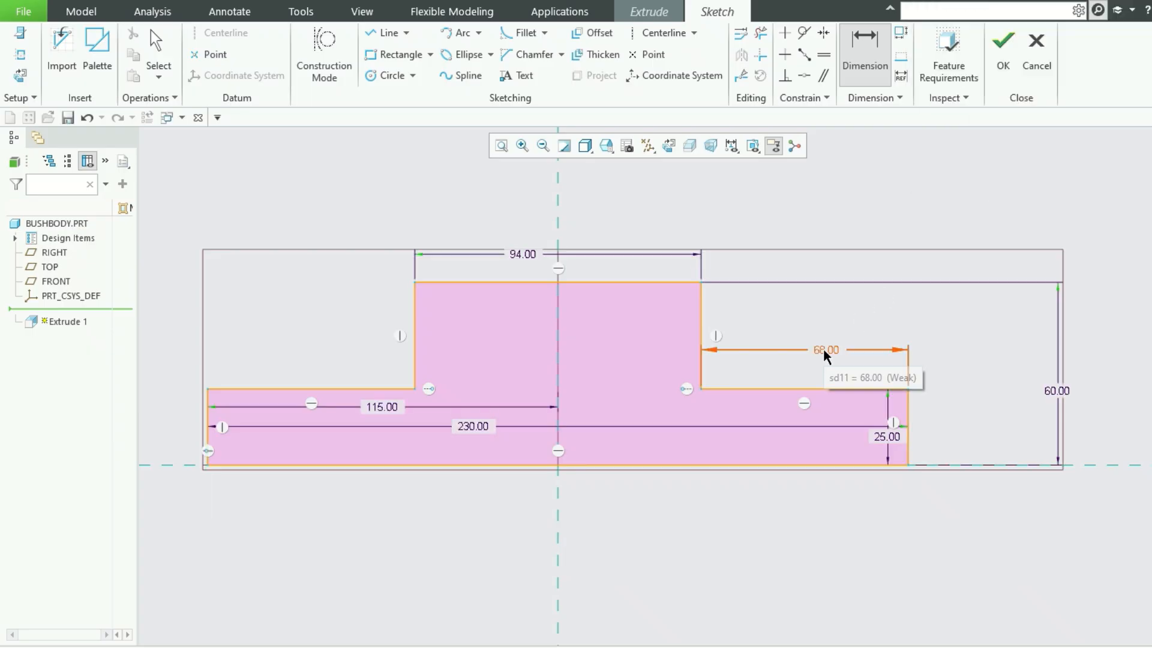
Convert the right shoulder's weak length dimension to a strong dimension, keeping 68 mm.
middle_click(853, 329)
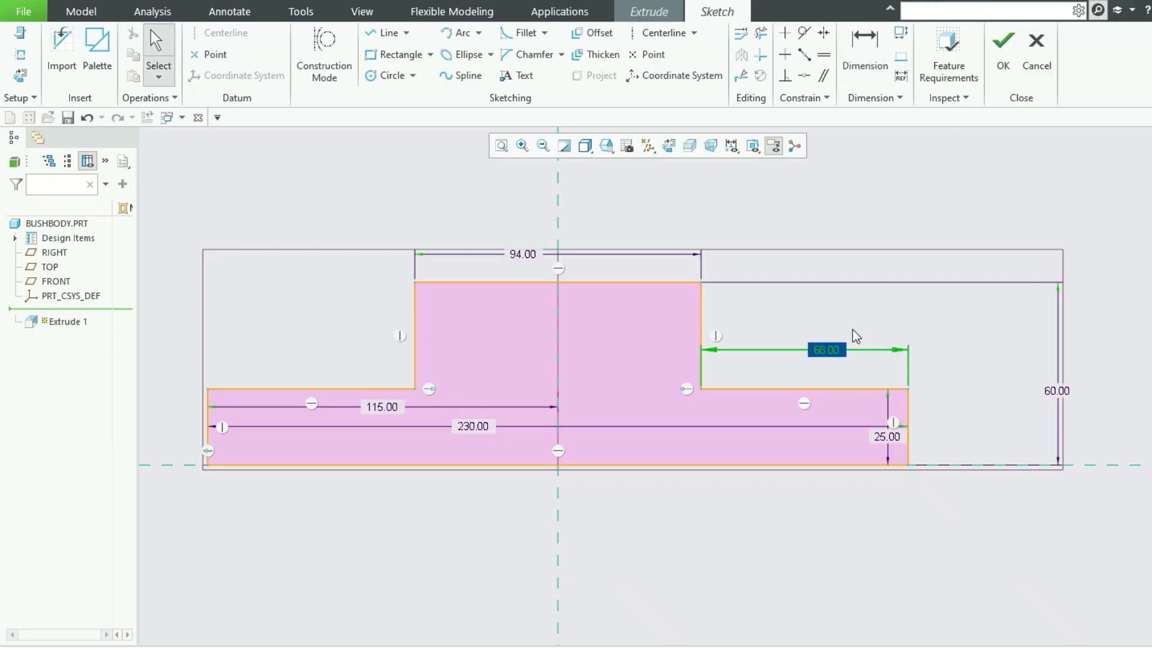
click(884, 303)
click(827, 352)
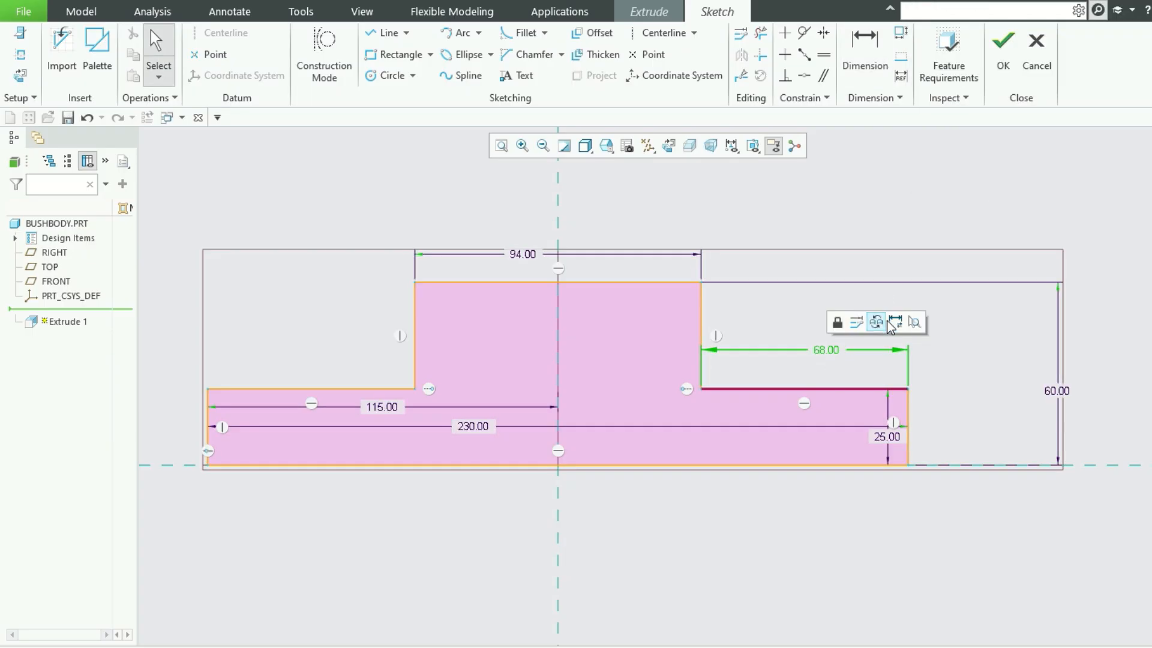
click(899, 318)
key(Return)
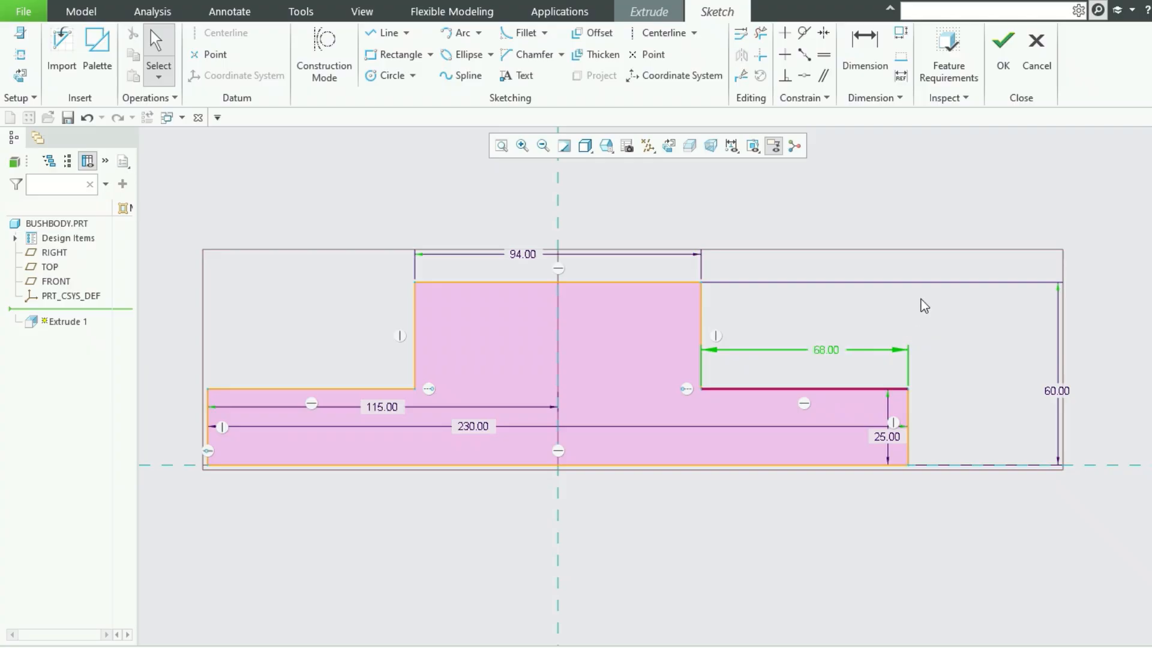
click(876, 309)
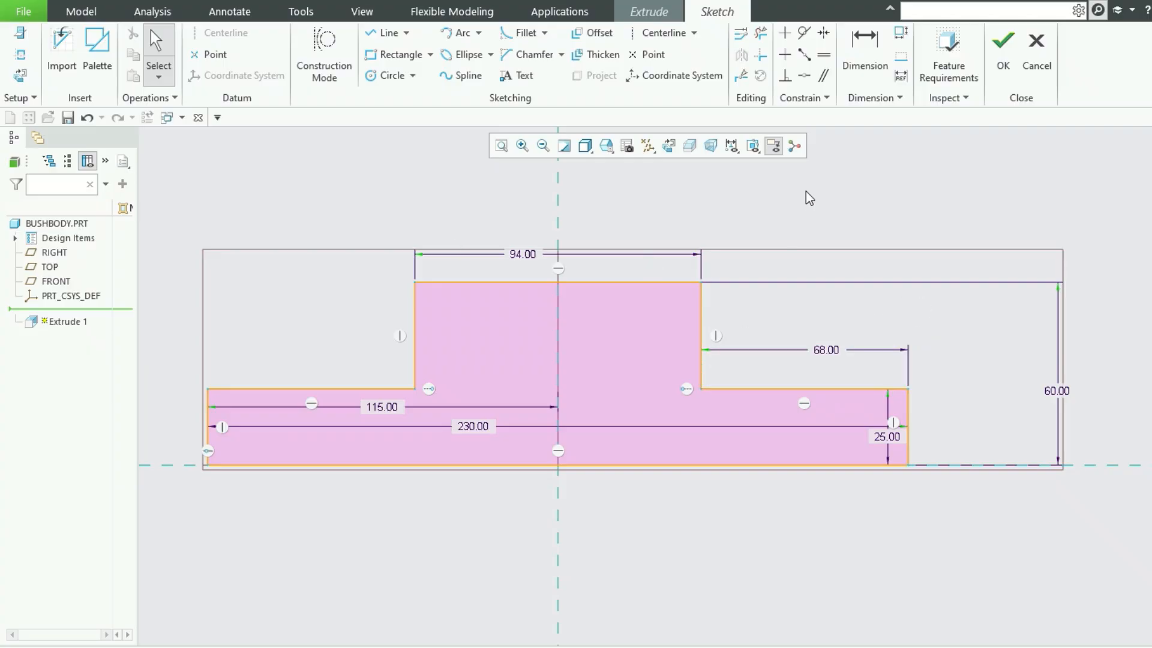
Complete the sketch and extrude the stepped profile as a solid, 76 mm deep and symmetric about the sketch plane.
click(1001, 49)
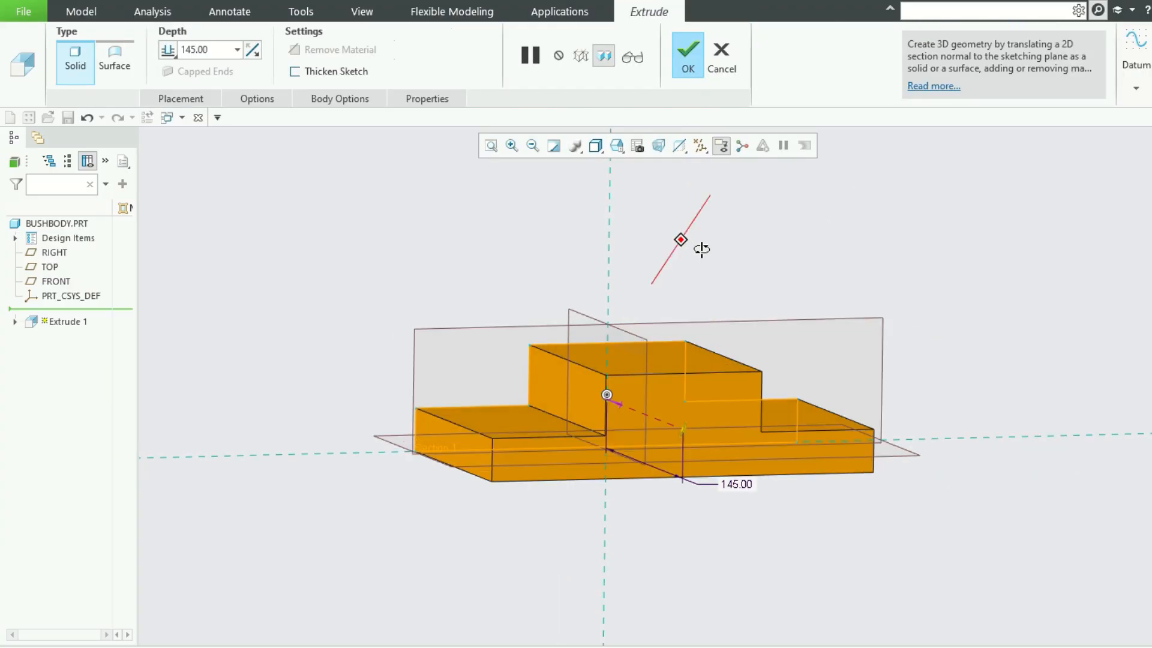
double_click(215, 50)
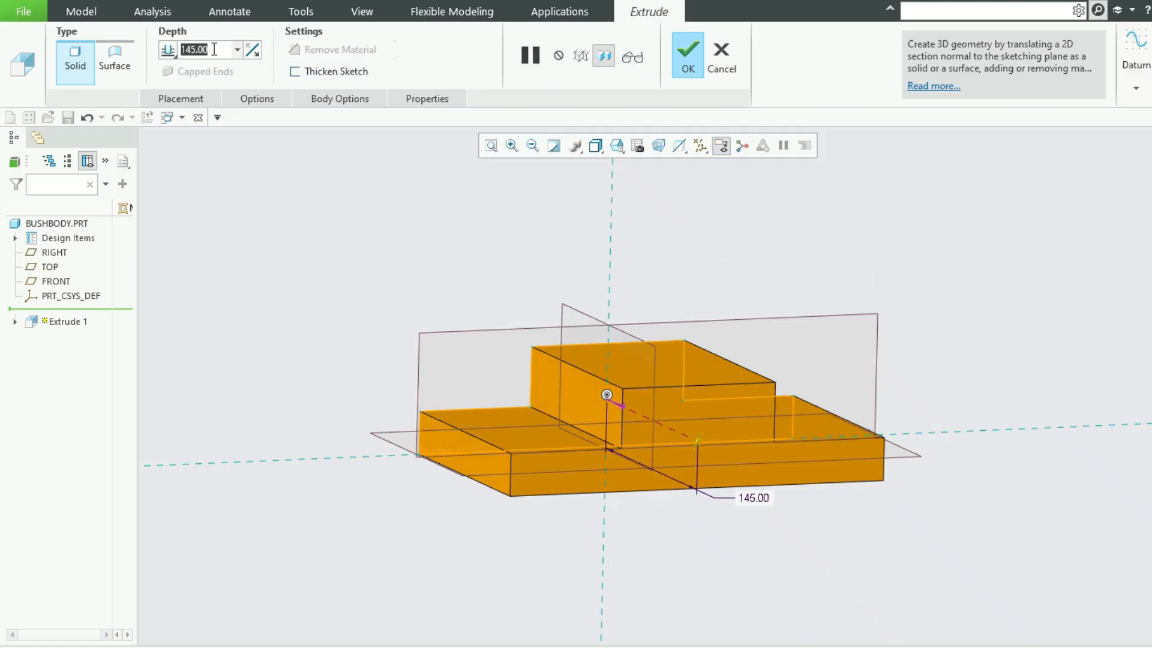
text(7)
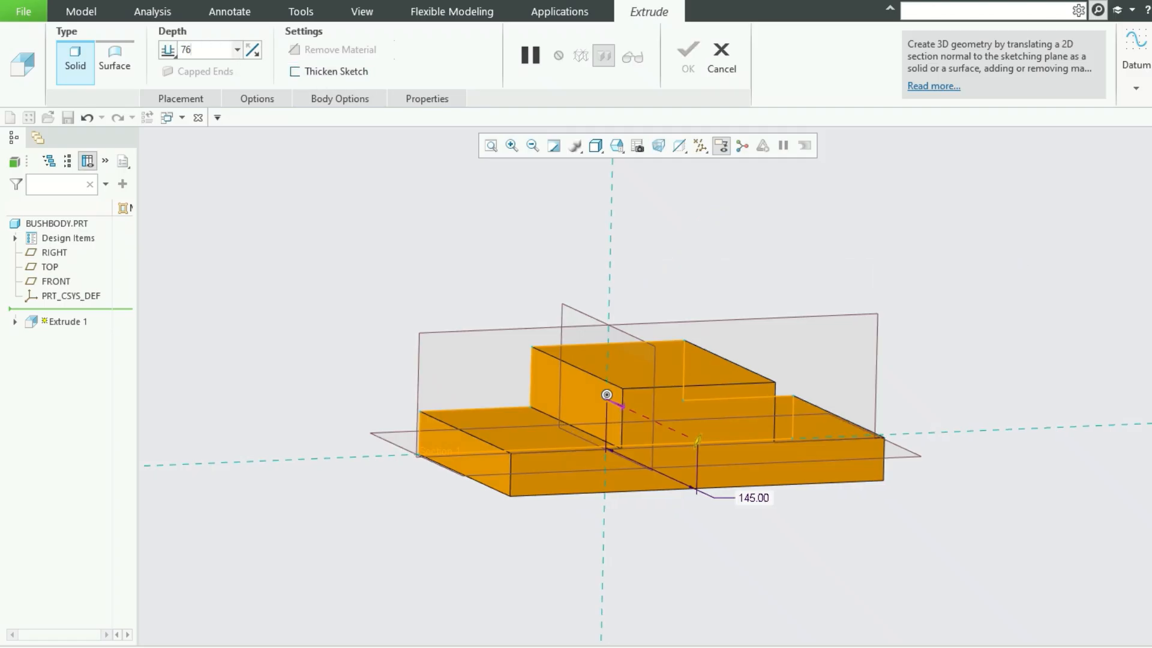
text(6)
key(Return)
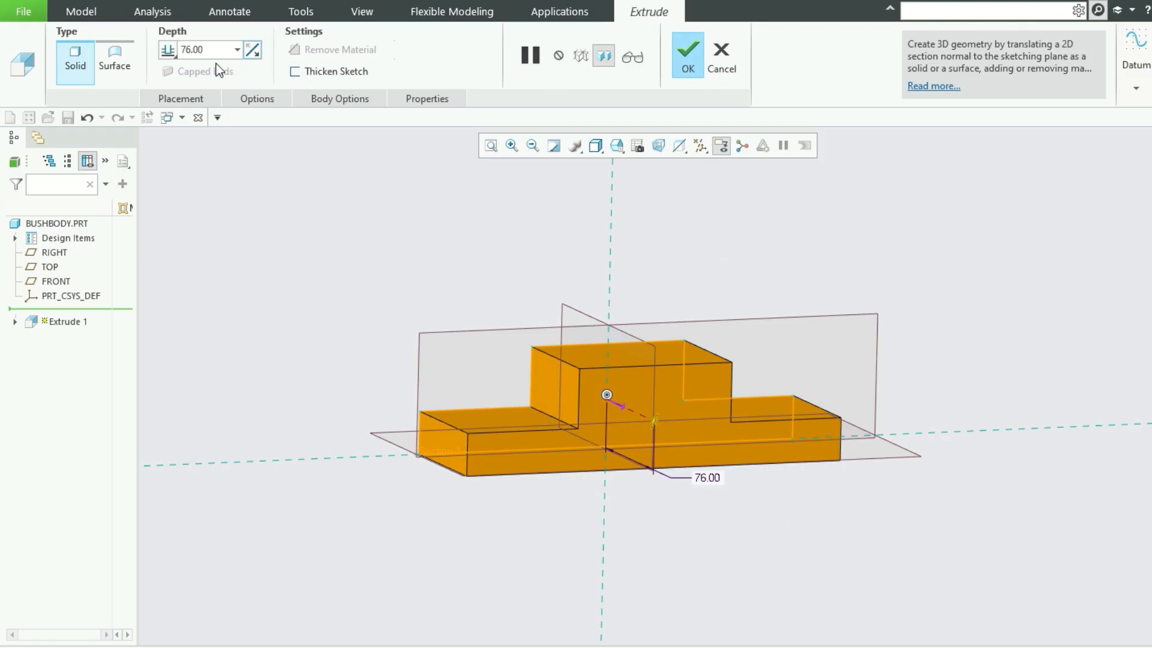
click(171, 52)
click(207, 86)
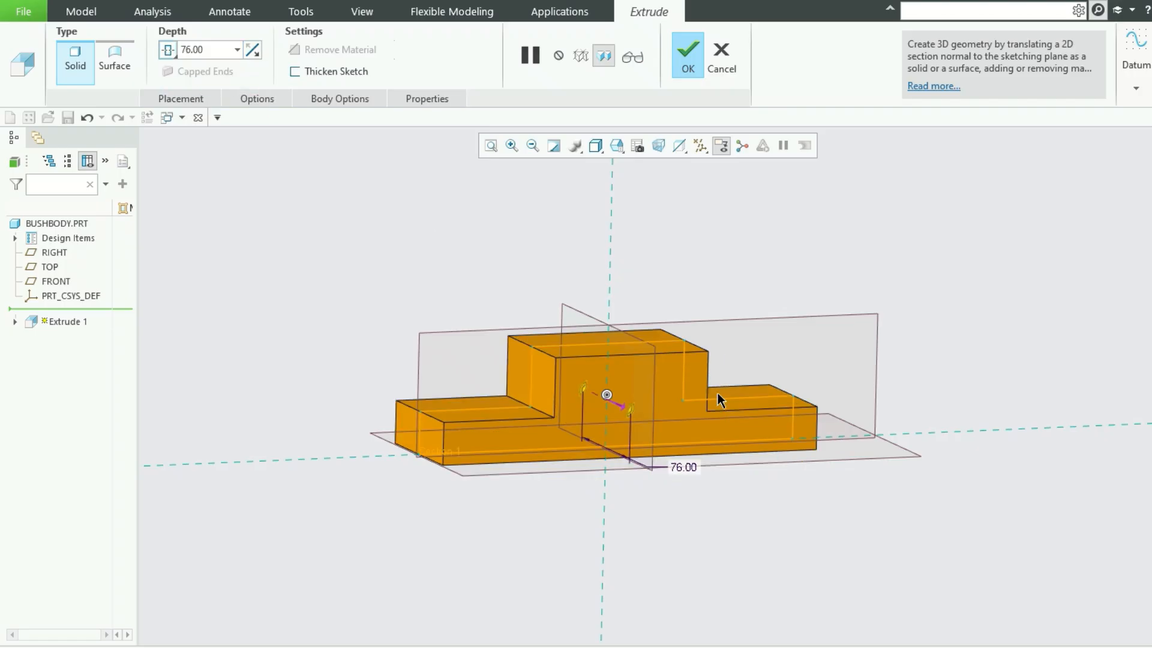
middle_drag(694, 306, 722, 319)
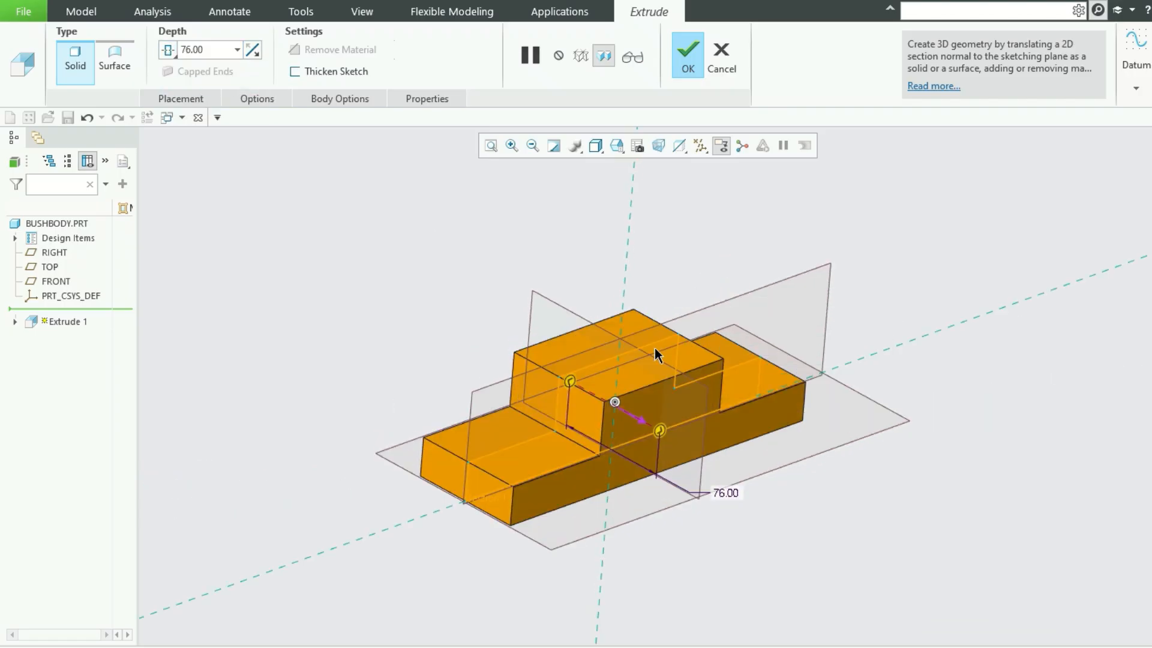
click(688, 59)
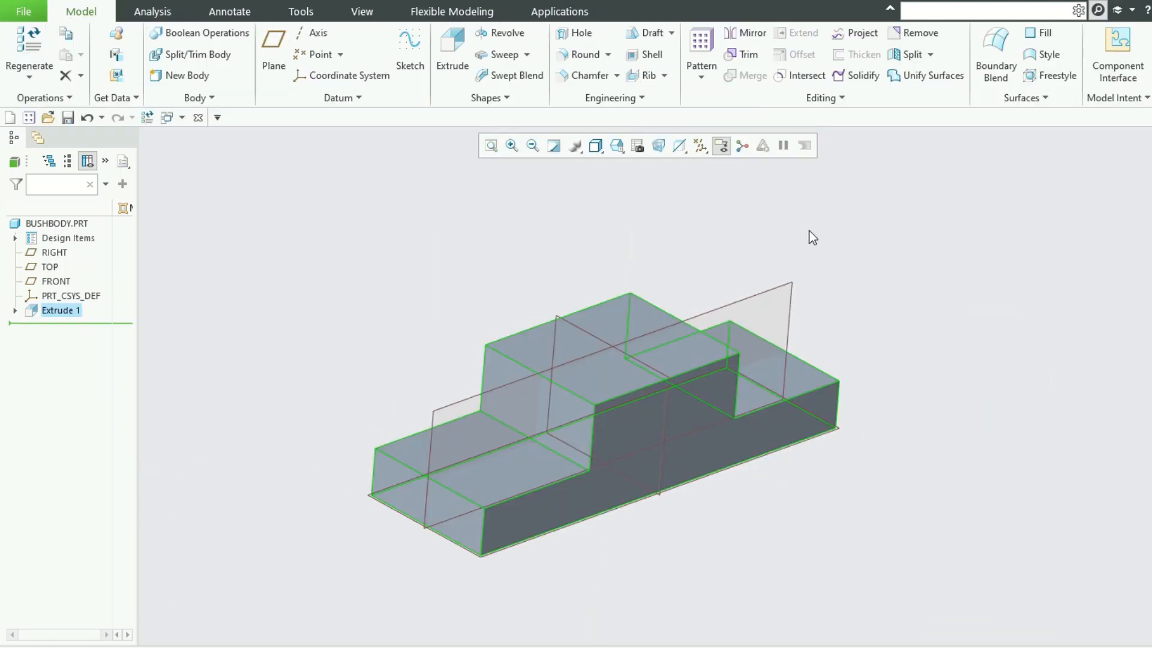
Start an extrude on the FRONT plane and sketch a circle about 117 mm in diameter, centred on the vertical reference above the block.
middle_drag(758, 285, 699, 284)
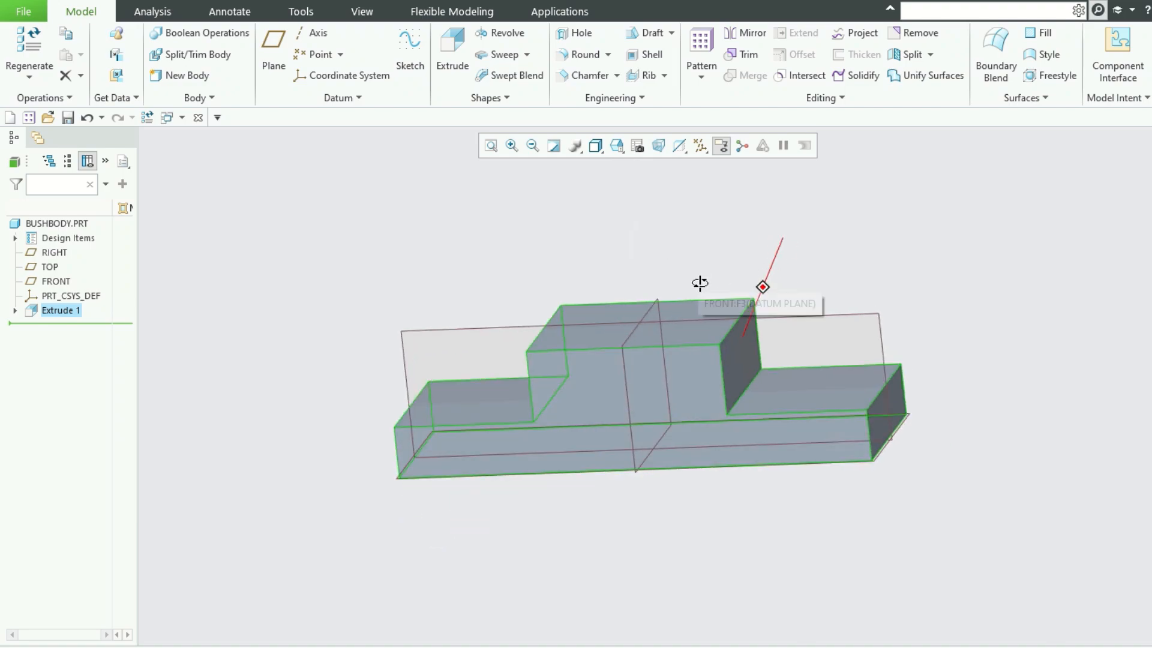
click(853, 319)
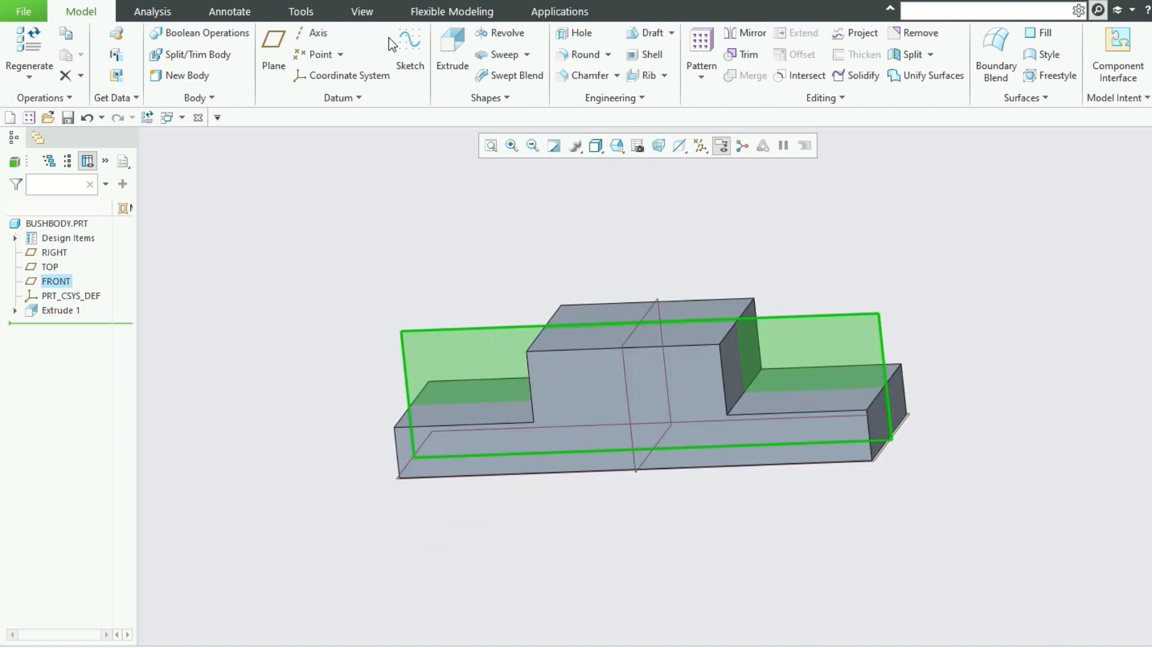
click(454, 48)
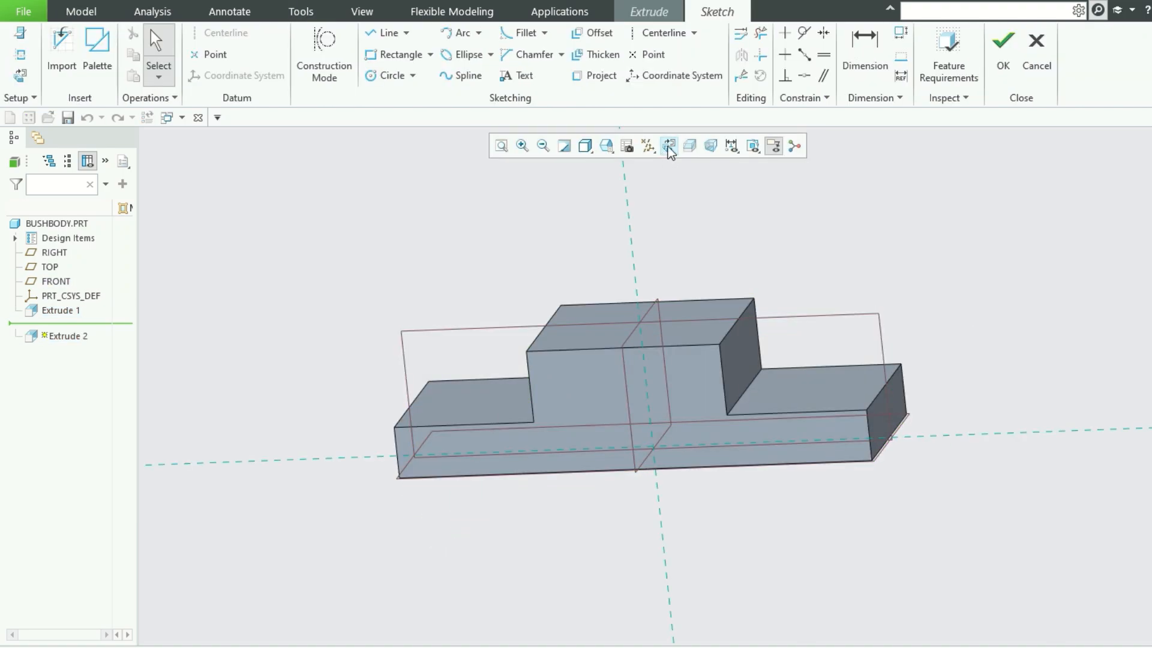
click(668, 147)
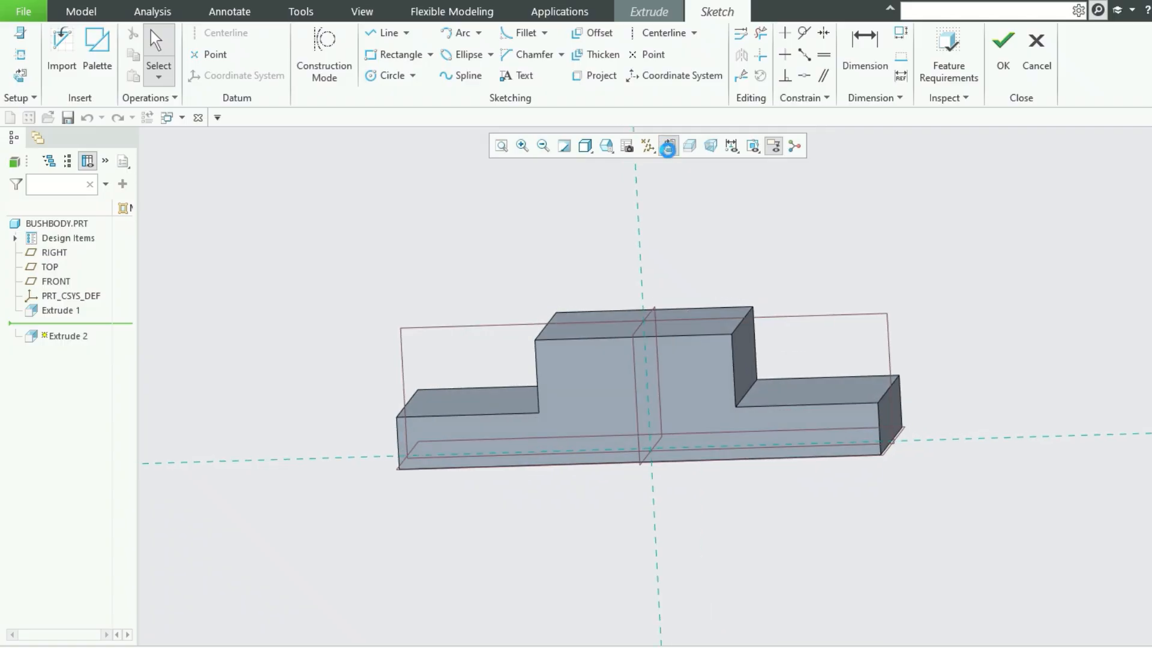
click(387, 75)
click(648, 221)
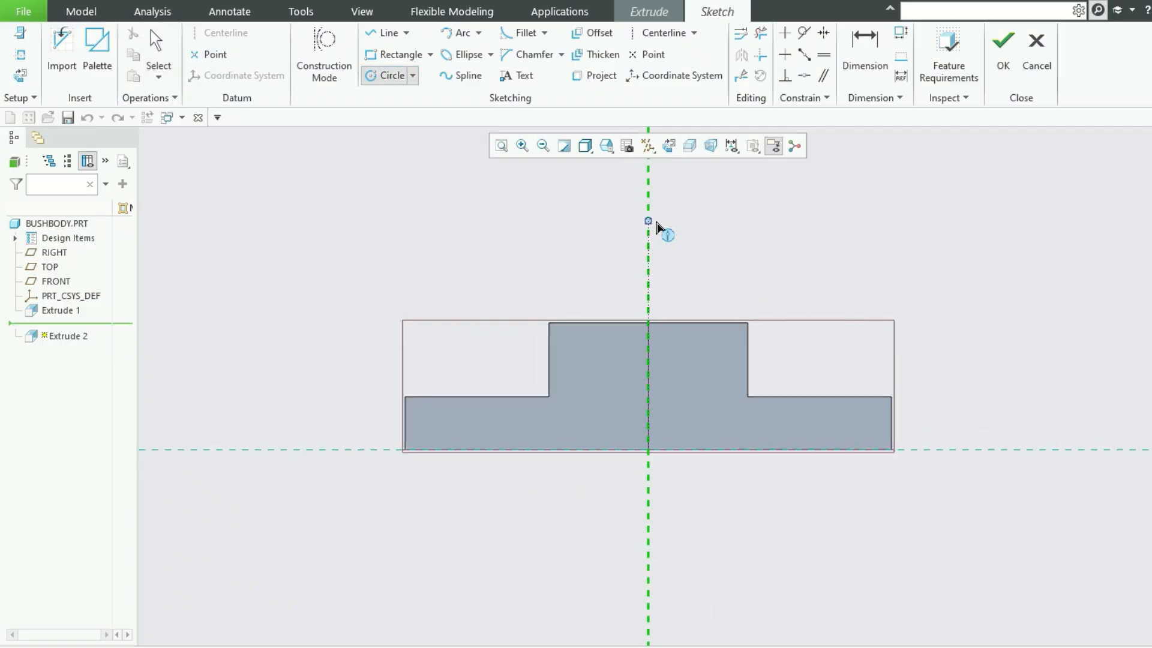
click(771, 257)
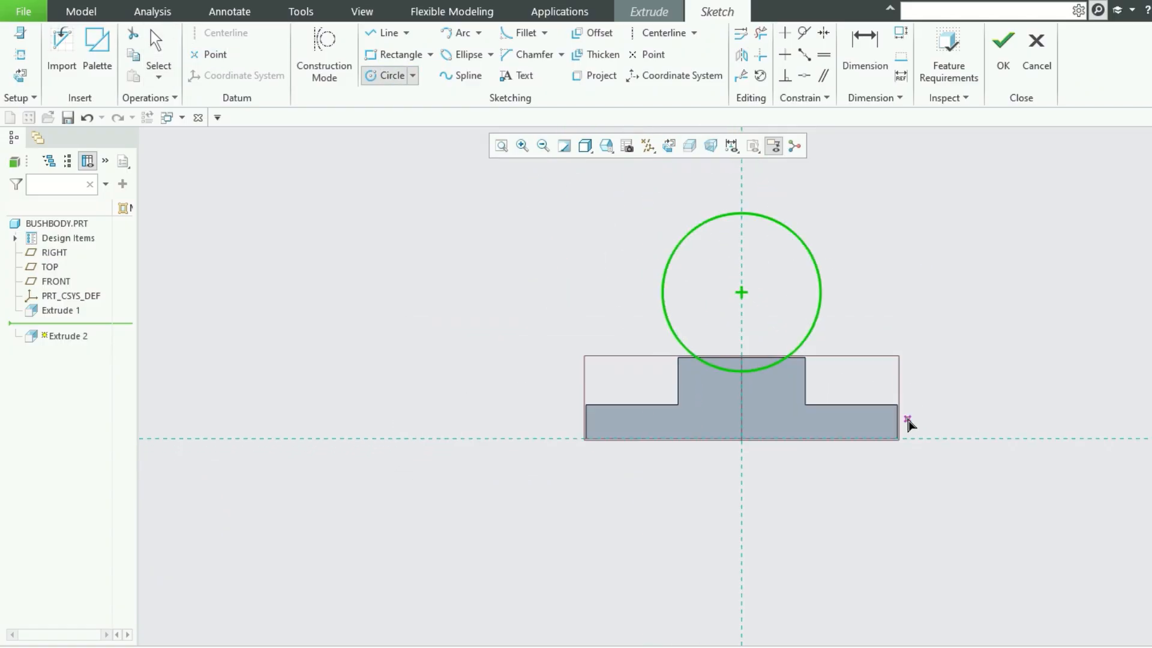
scroll(893, 319, up, 3)
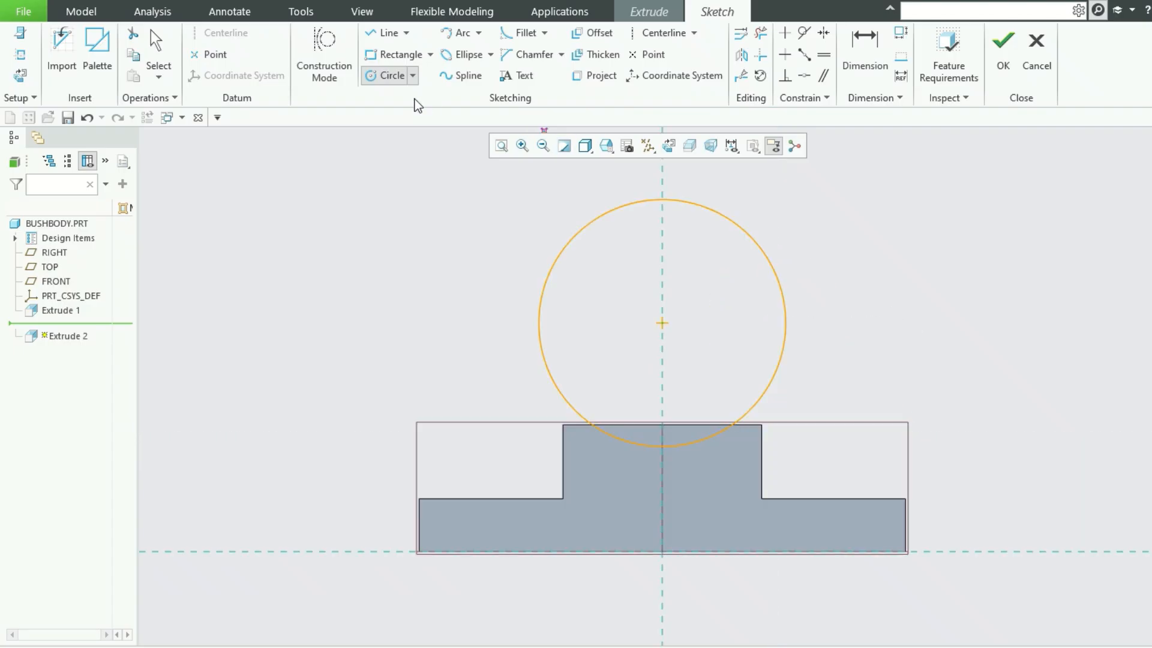
middle_click(860, 242)
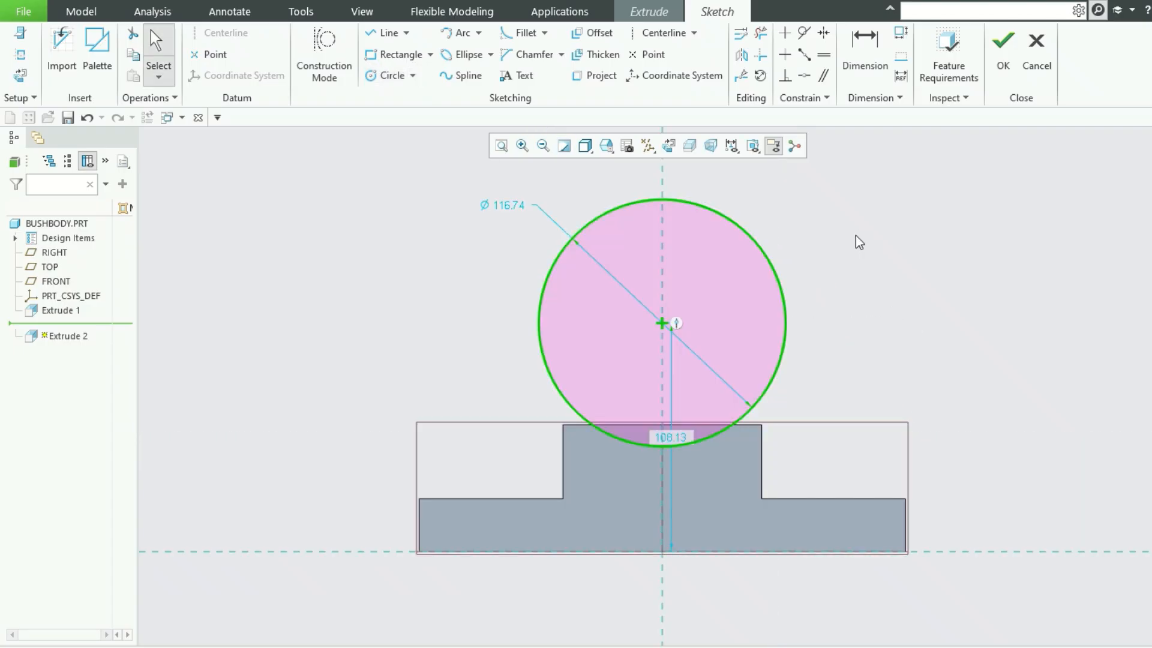
Set the circle's diameter to 94 mm and its centre's height above the horizontal reference to 60 mm.
double_click(508, 206)
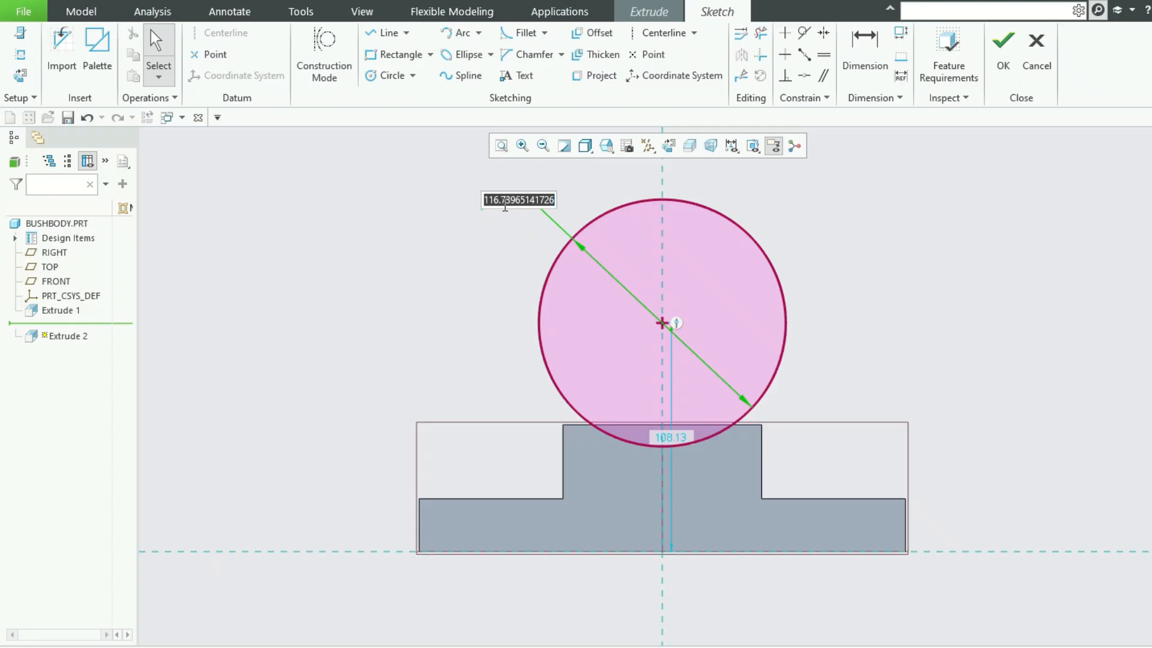
text(94)
key(Return)
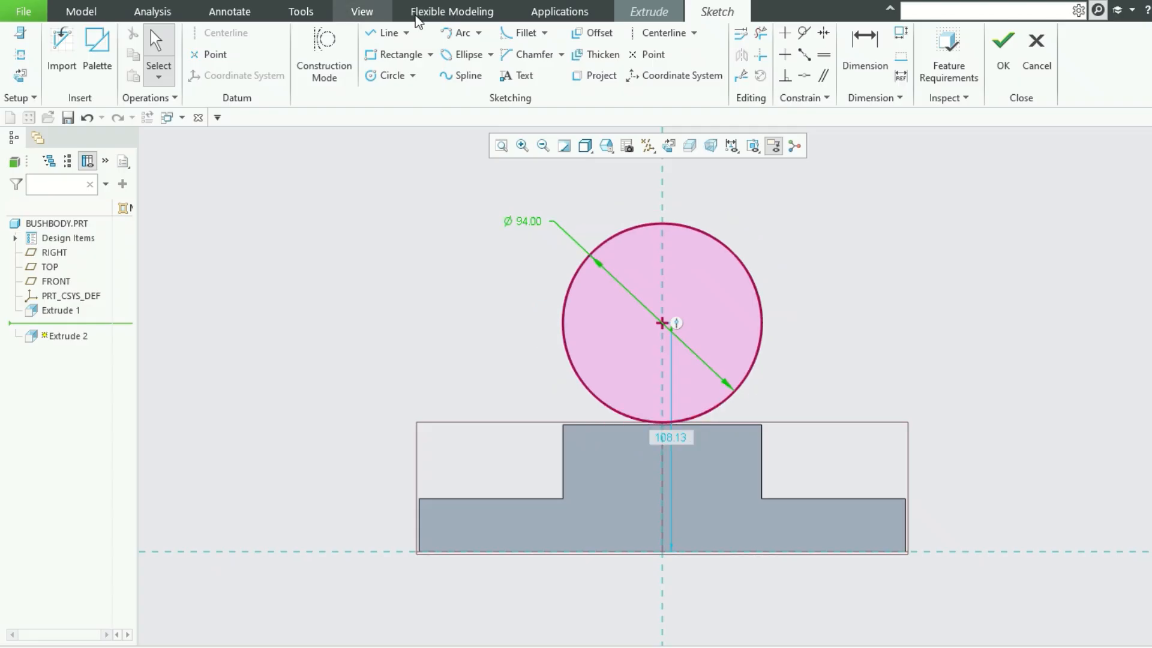
drag(682, 445, 997, 420)
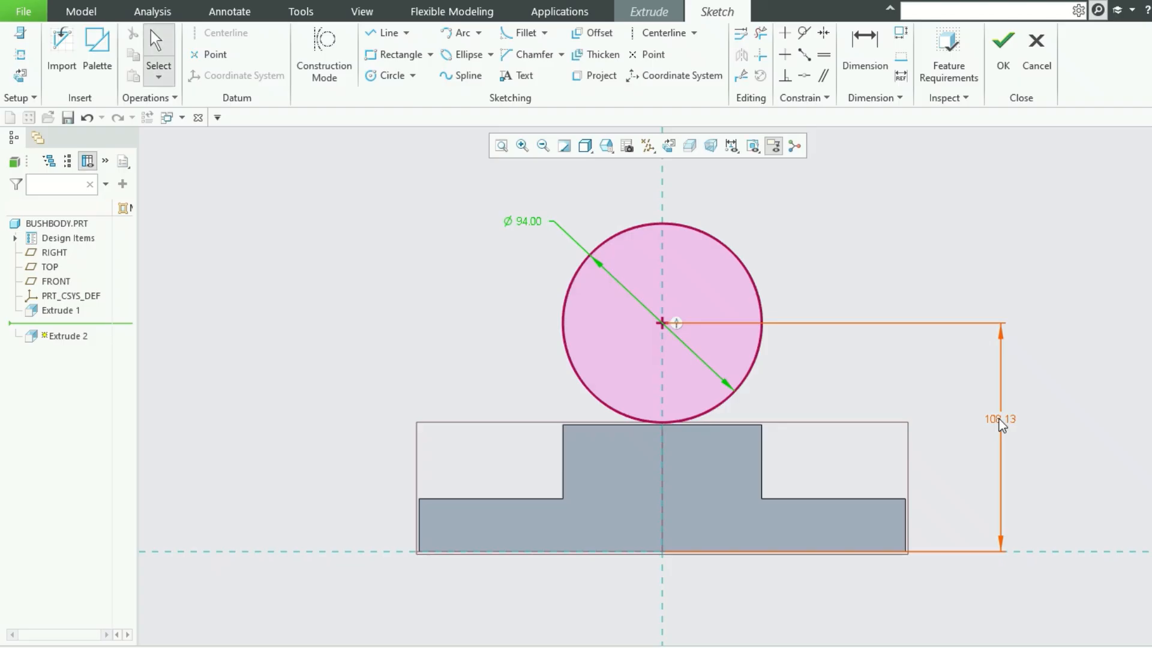
double_click(1005, 413)
text(60)
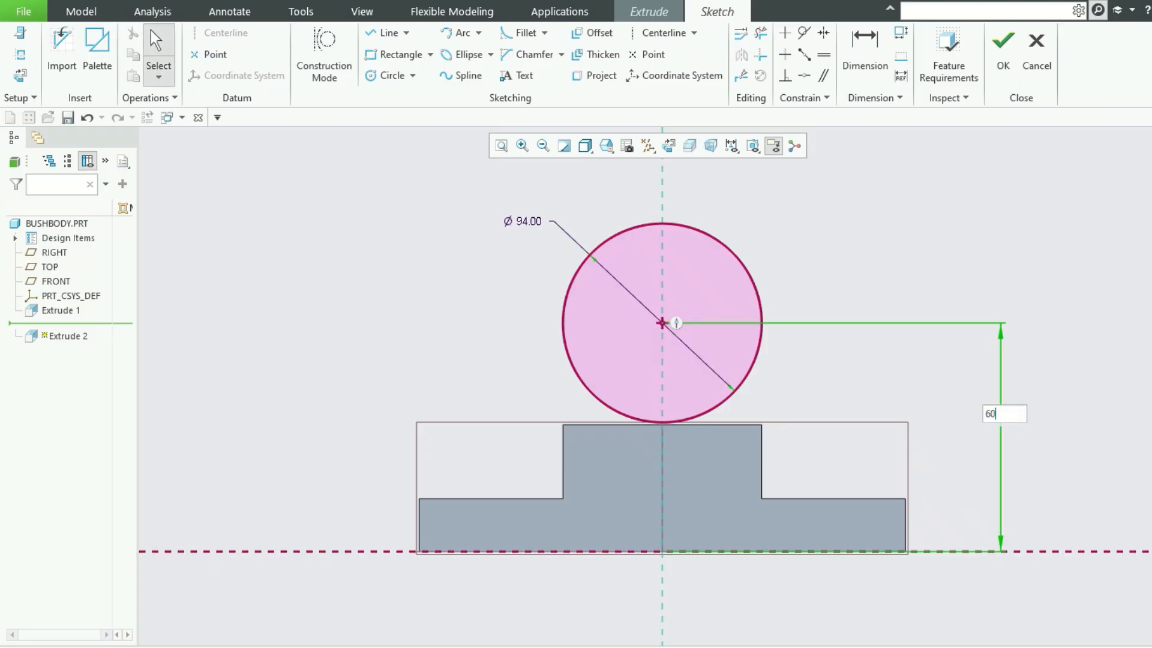
key(Return)
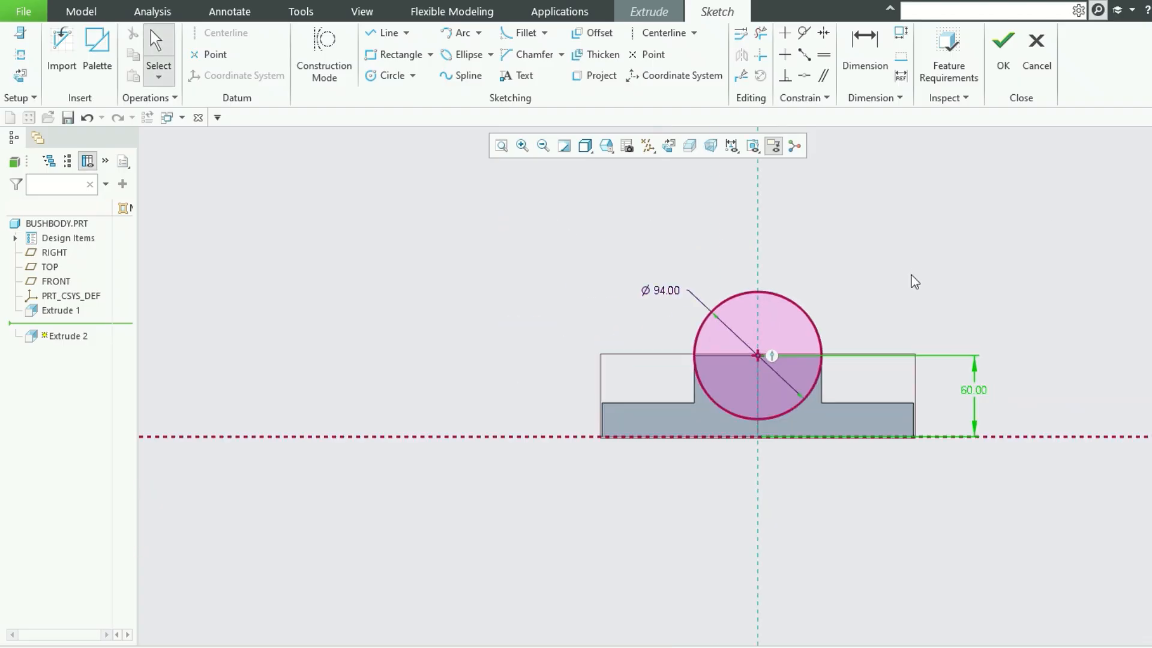
Complete the circle sketch and extrude it as a solid cylinder, 94 mm deep and symmetric about the FRONT plane.
click(912, 256)
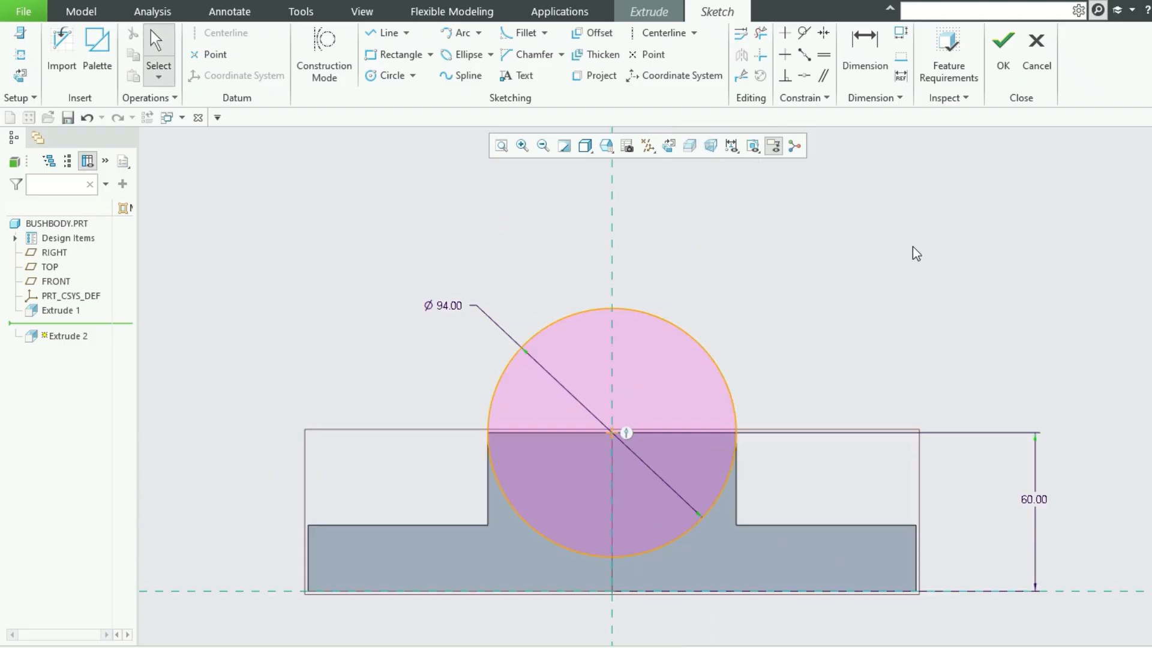
click(1004, 50)
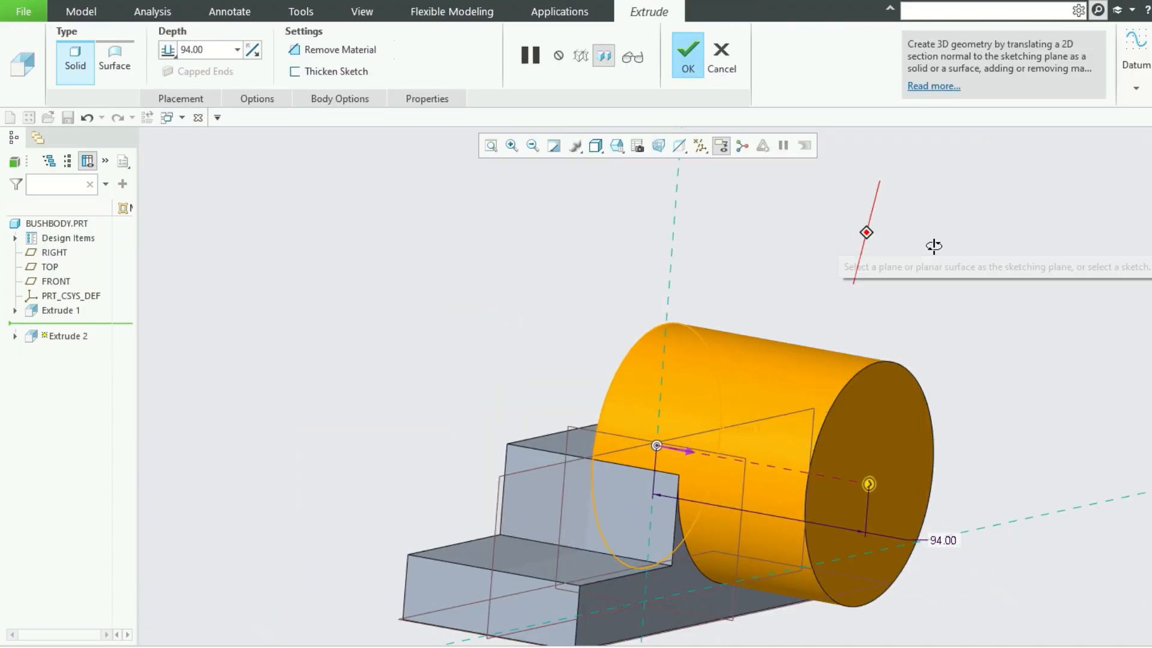
double_click(211, 46)
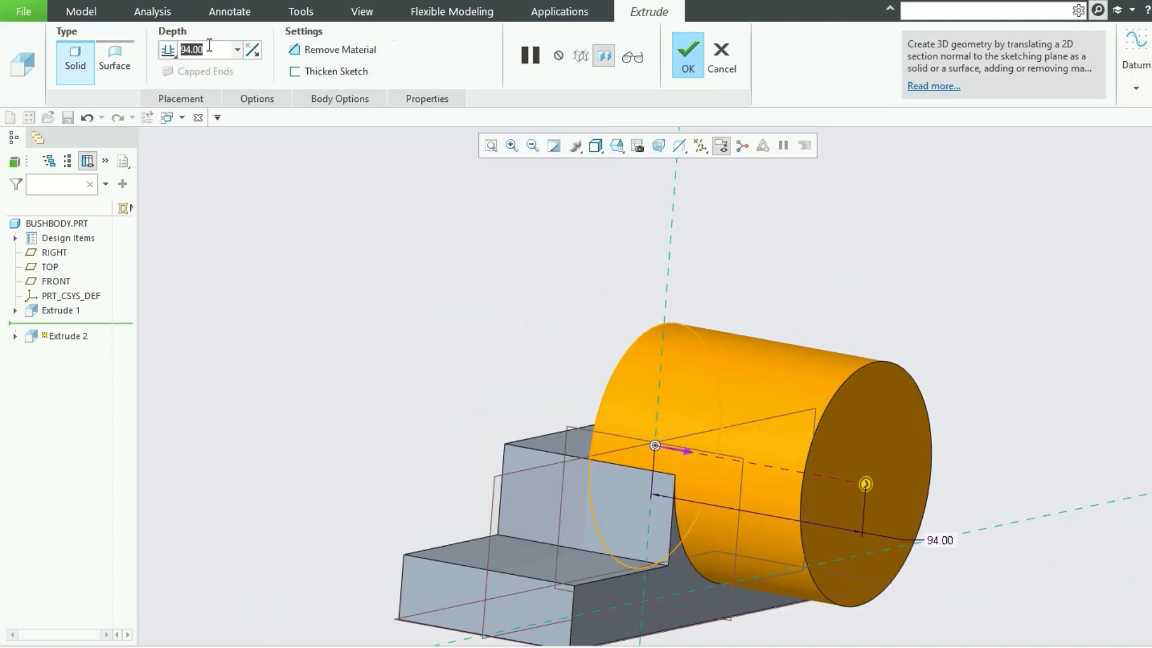
text(9)
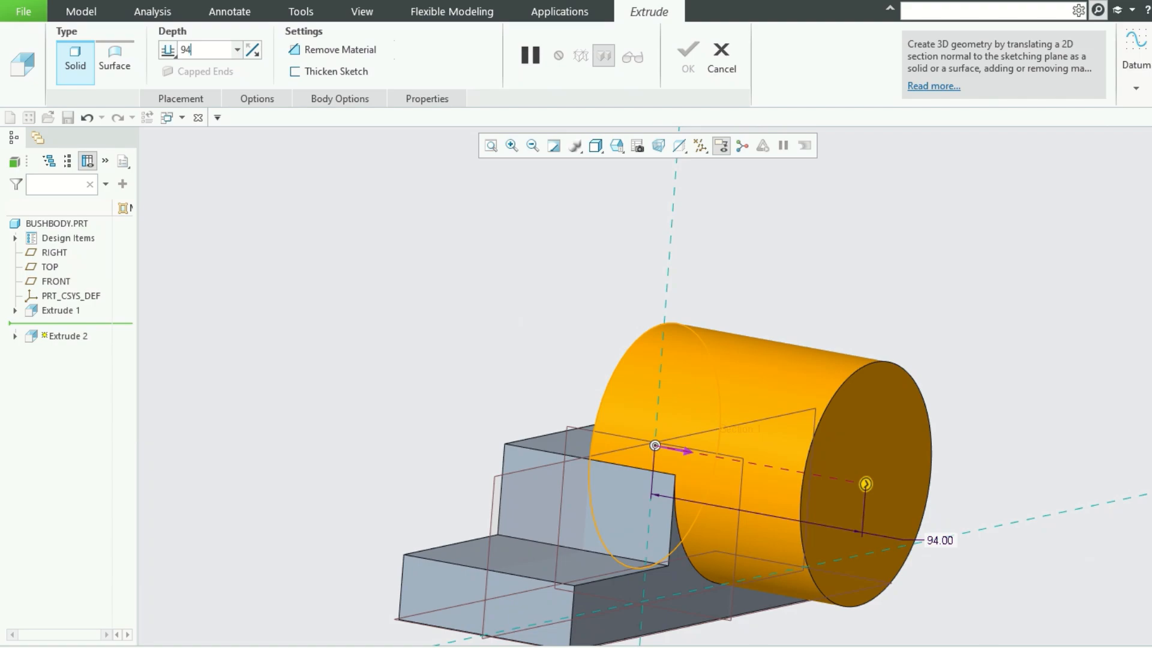
text(4)
key(Return)
click(174, 54)
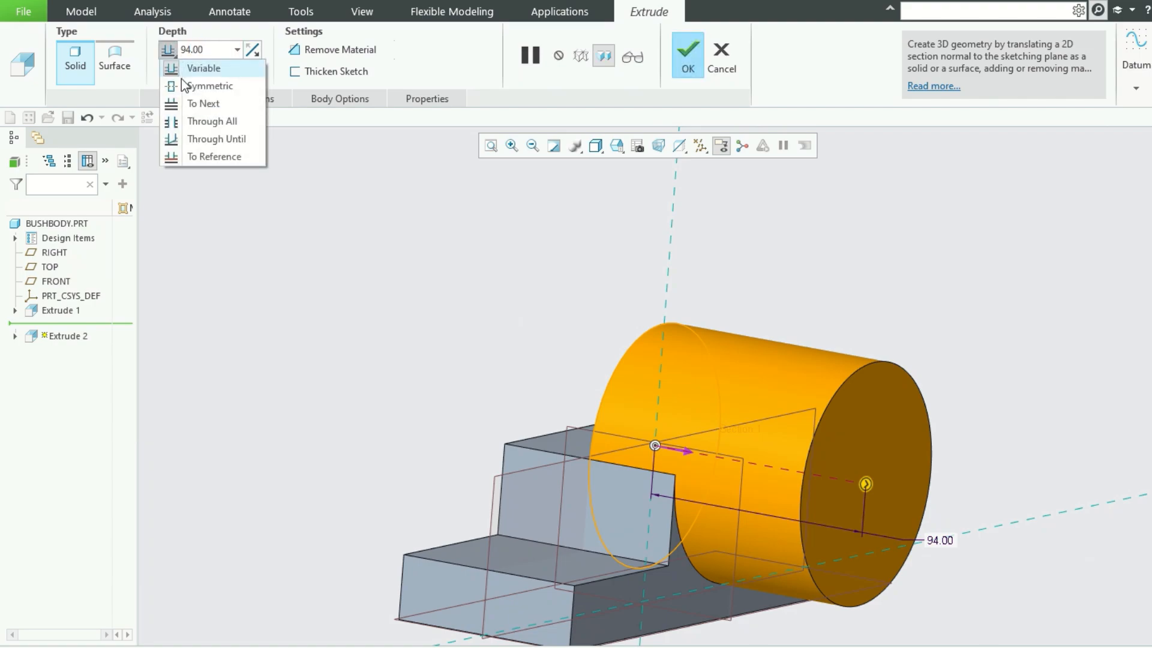
click(193, 86)
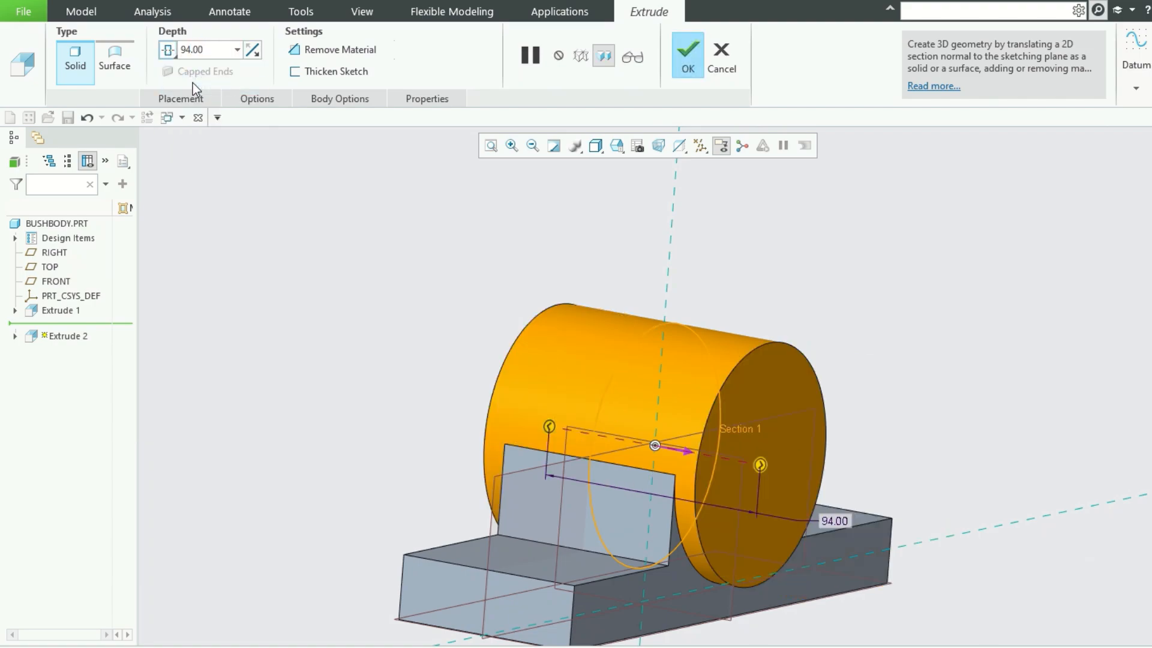
click(687, 57)
Start a simple hole placed on the FRONT plane, with the RIGHT and TOP planes as linear offset references.
scroll(459, 298, down, 3)
middle_drag(458, 297, 816, 272)
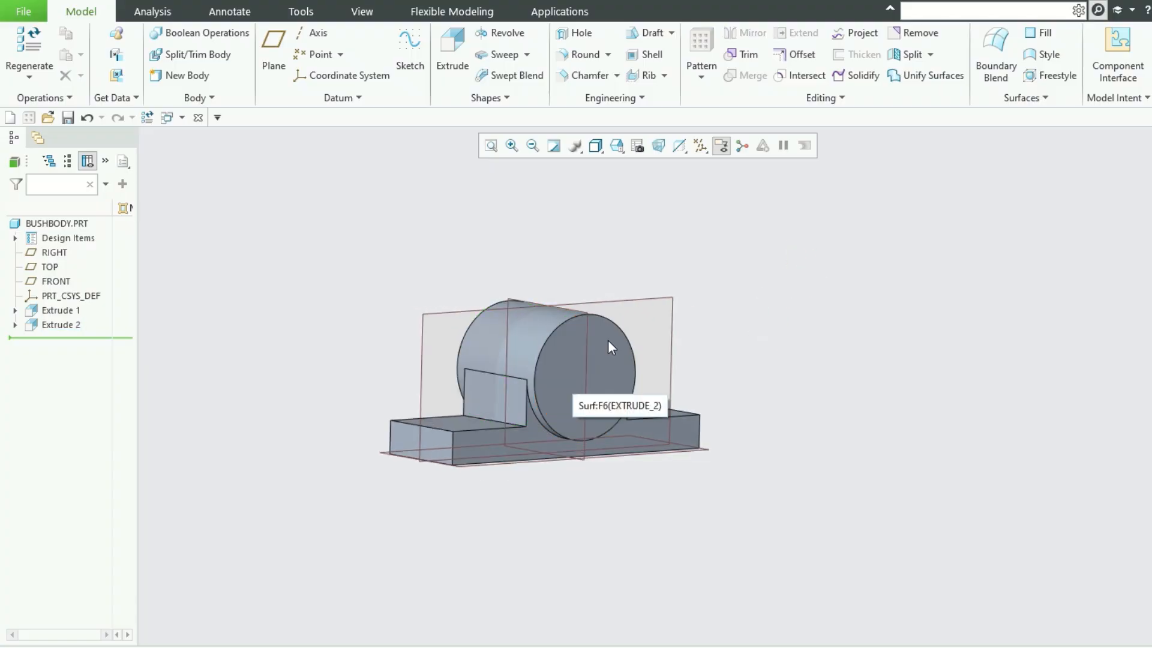
click(564, 35)
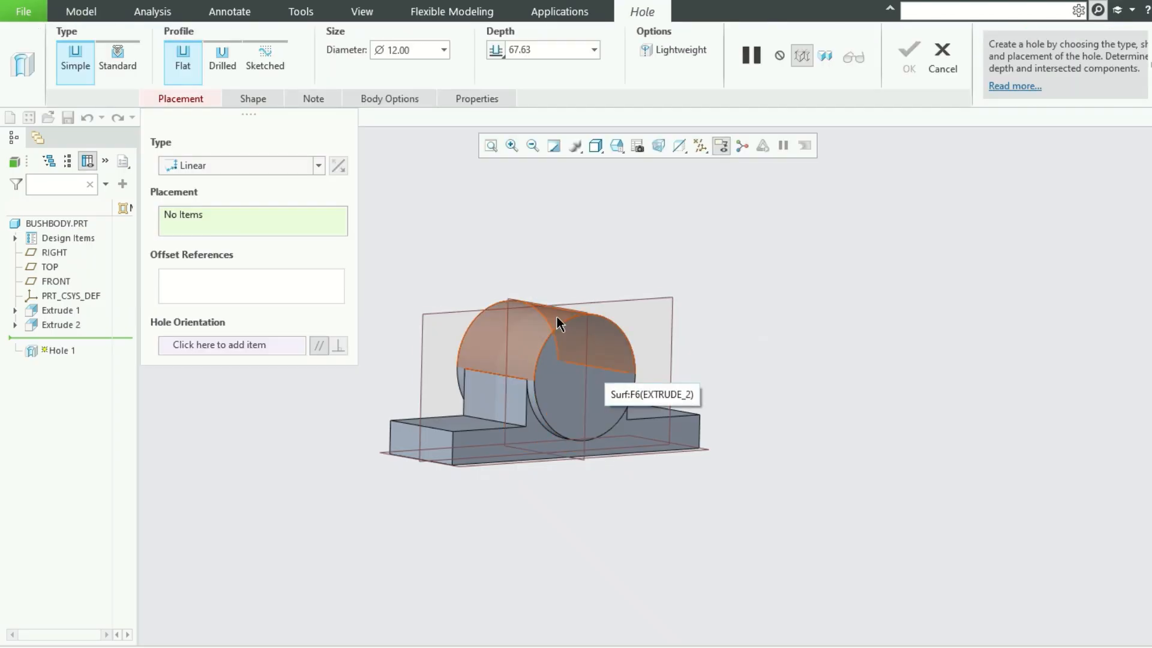
click(528, 306)
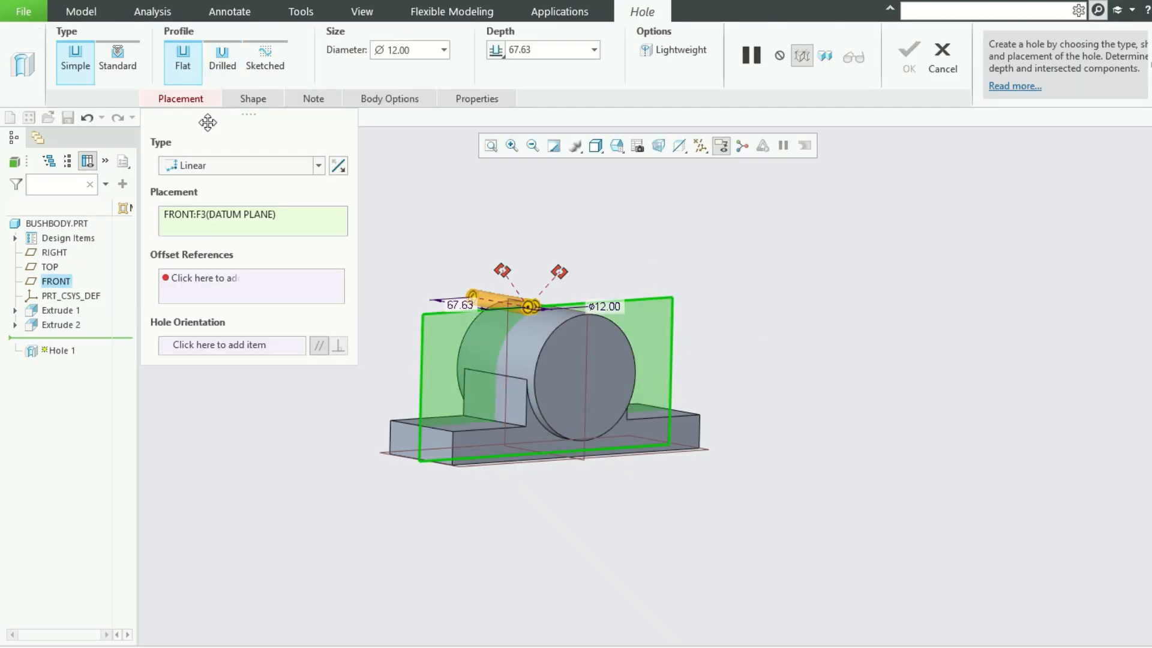
click(204, 281)
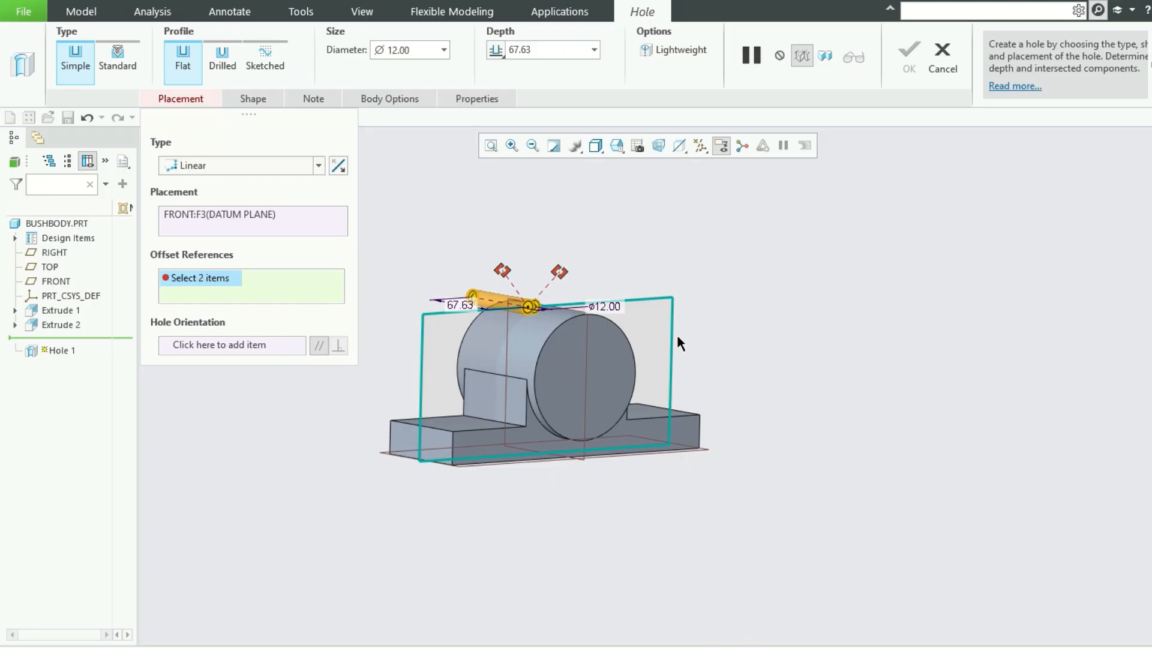
click(583, 327)
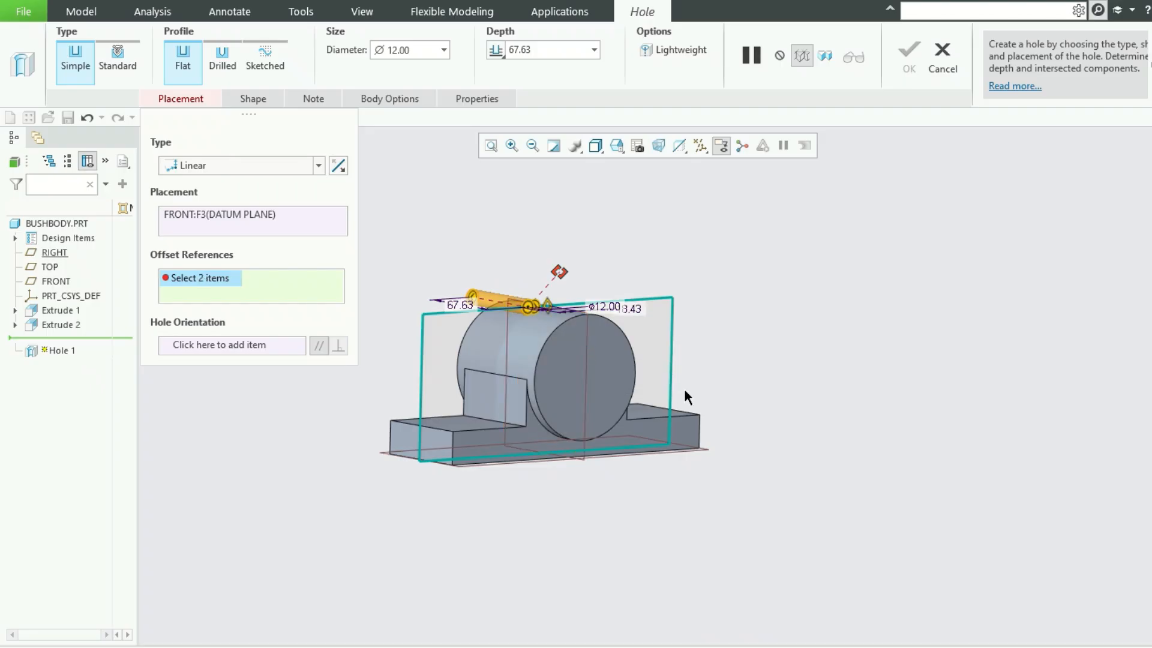
click(710, 449)
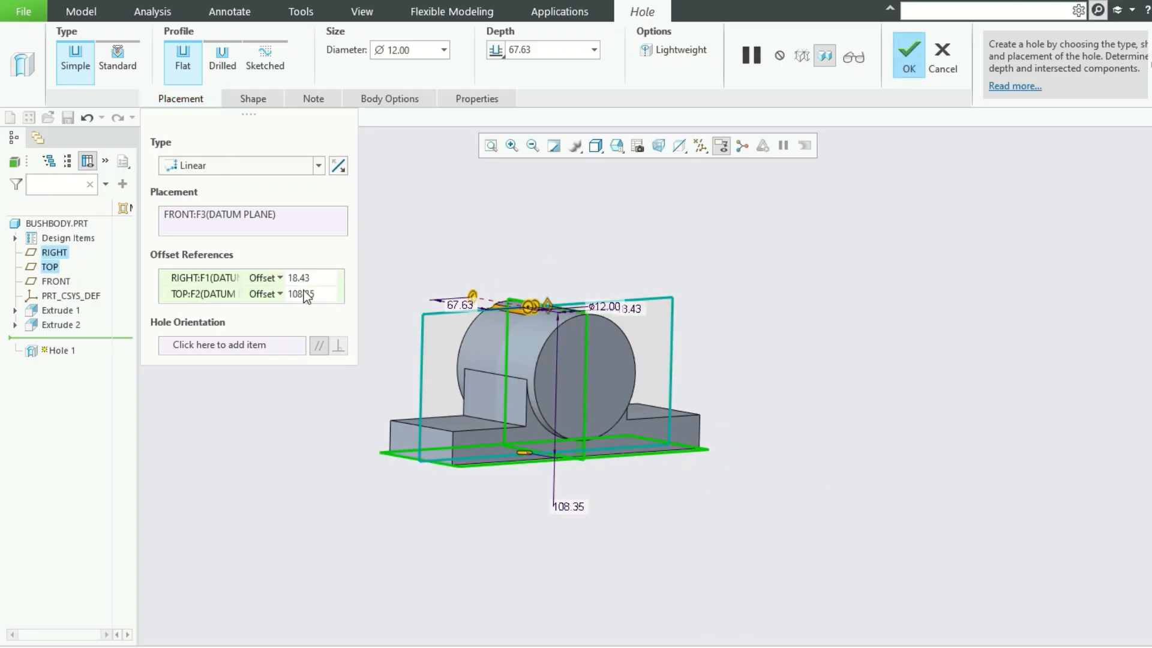
Set the hole's offset to 60 mm from the TOP plane and 0 mm from the RIGHT plane.
click(303, 294)
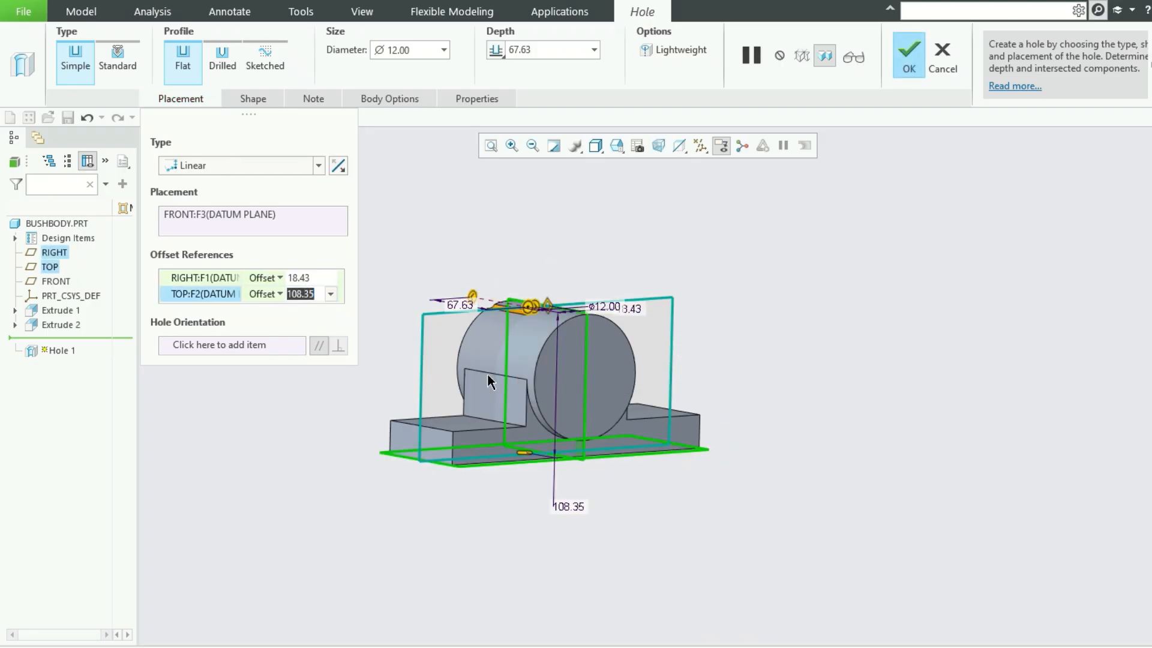
click(570, 509)
double_click(571, 507)
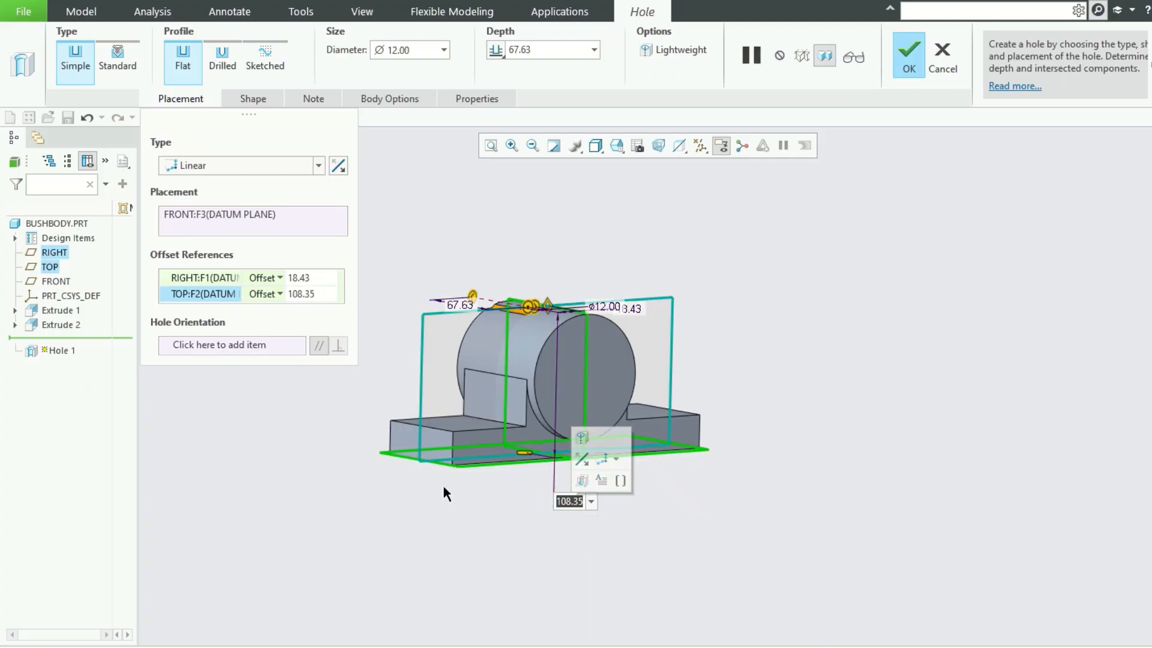
text(60)
key(Return)
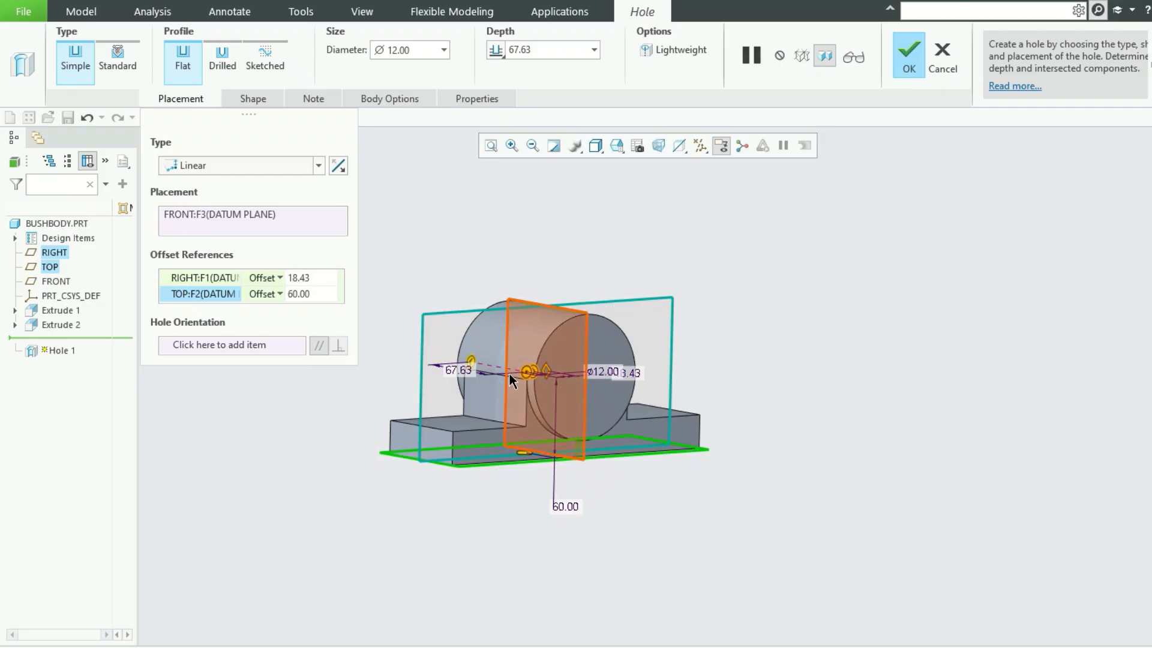
middle_drag(812, 362, 796, 361)
middle_drag(793, 366, 757, 376)
double_click(634, 360)
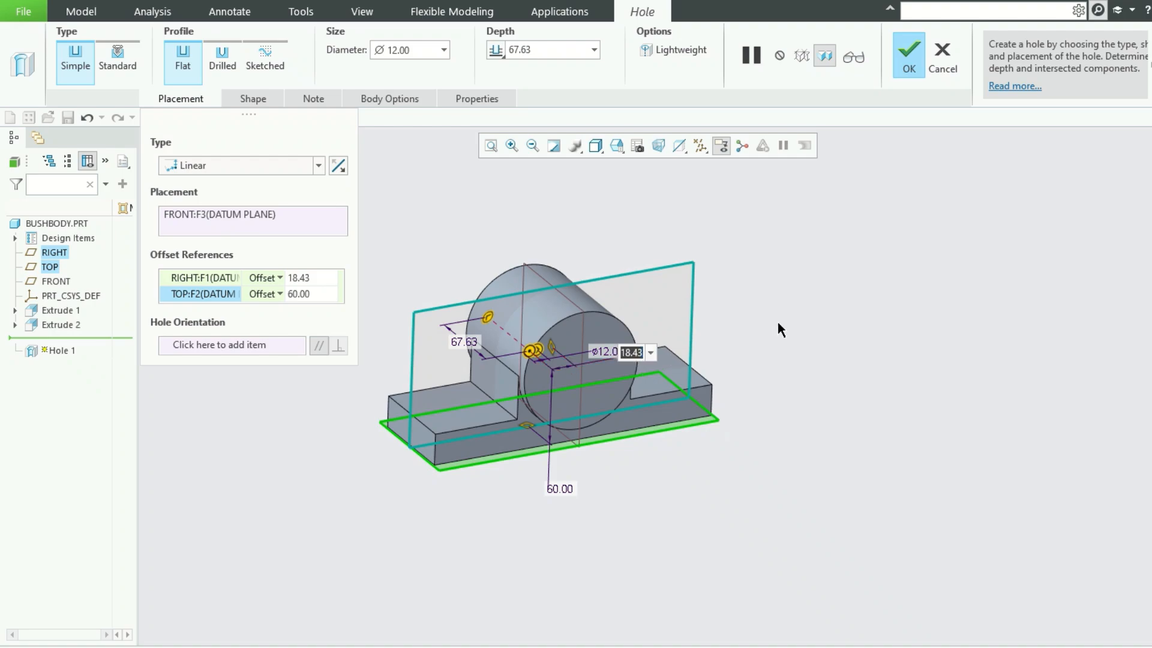
text(0)
key(Return)
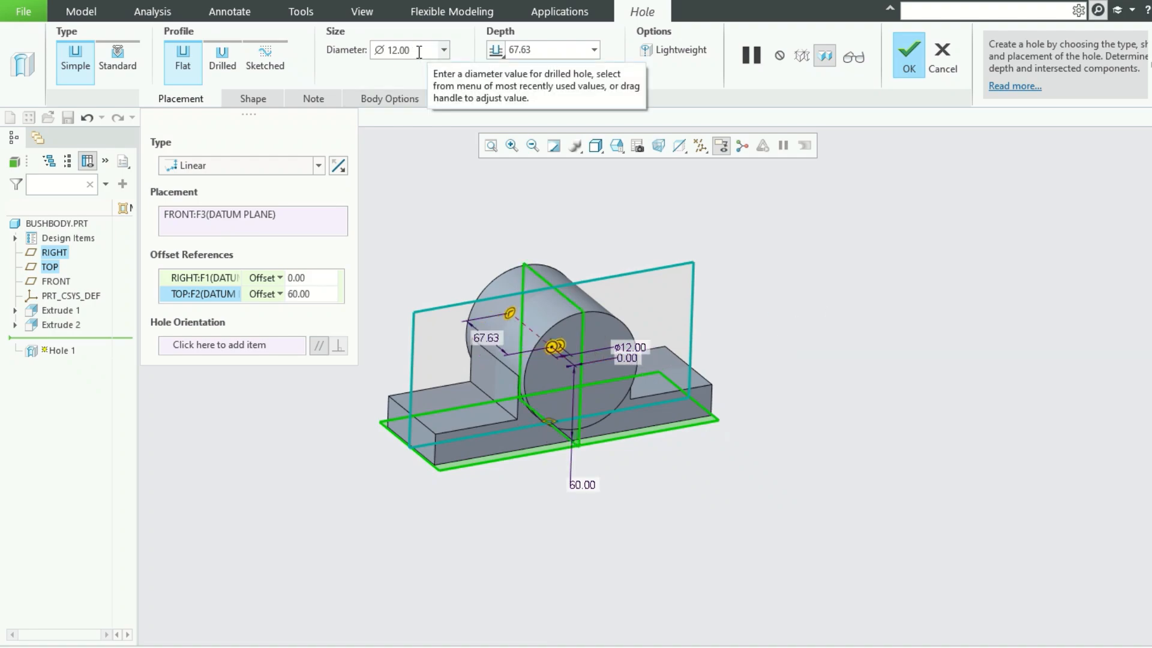
Give the hole a 66 mm diameter and a symmetric depth of 94 mm, and complete it.
drag(415, 49, 375, 46)
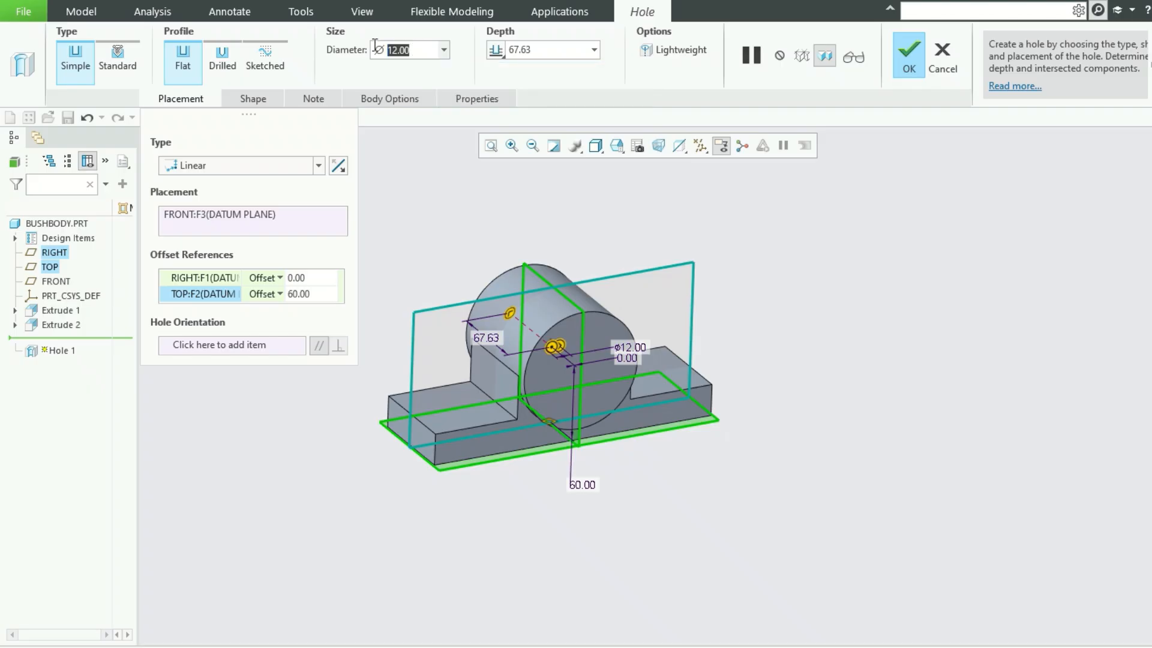
text(6)
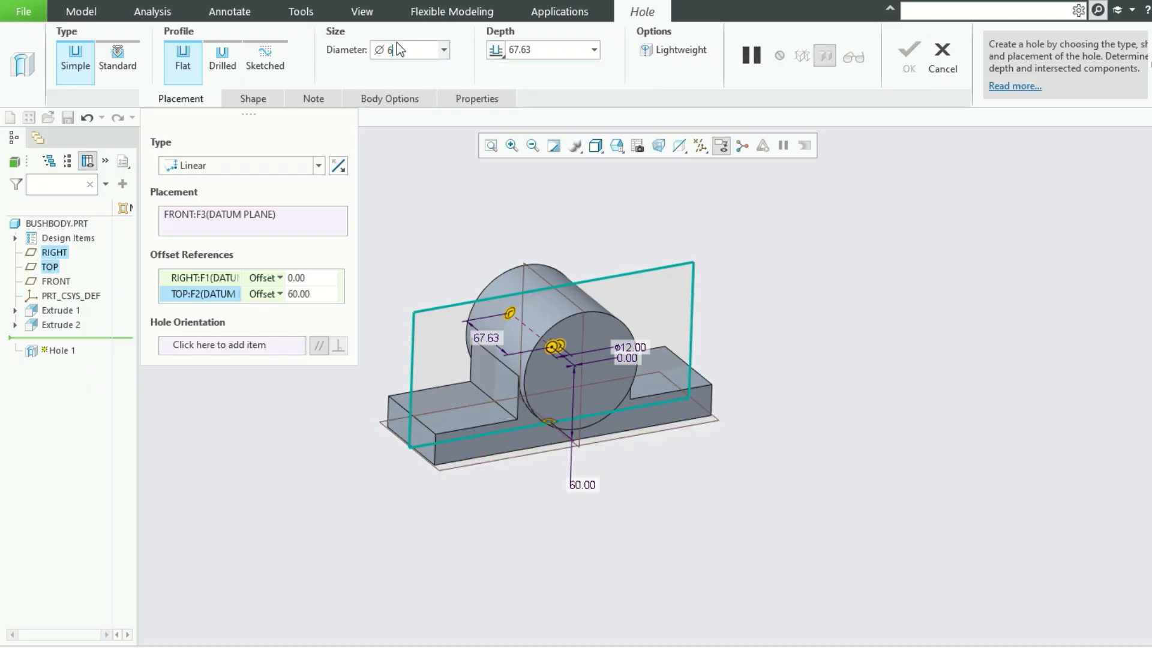
text(6)
key(Return)
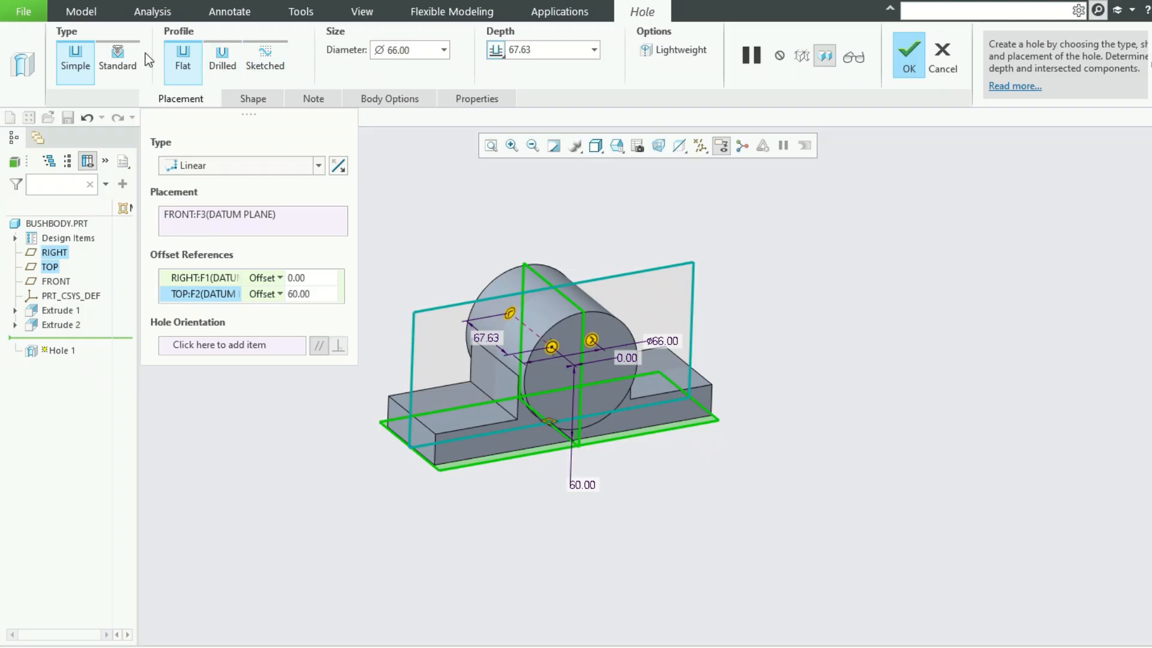
click(496, 52)
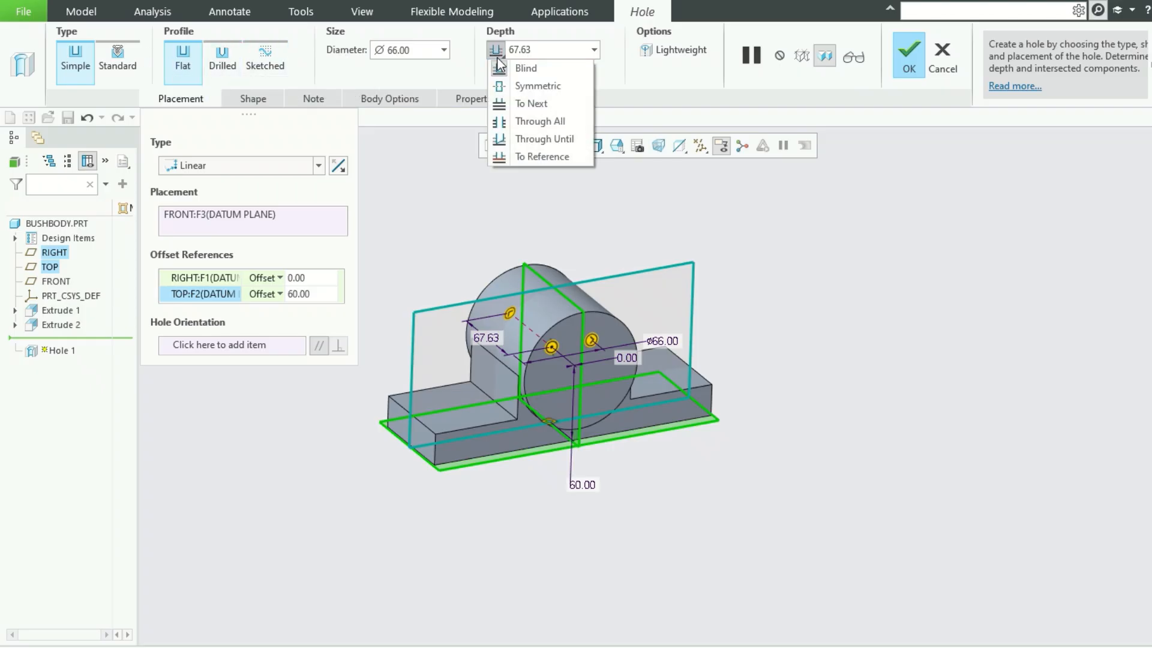
click(527, 85)
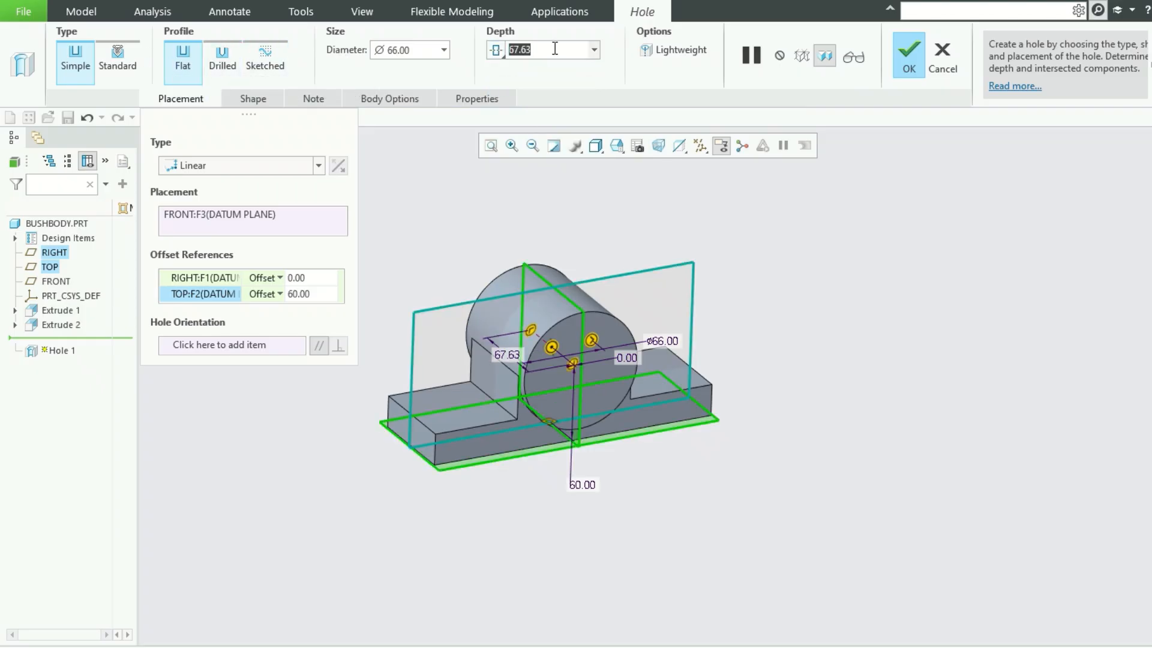
text(94)
key(Return)
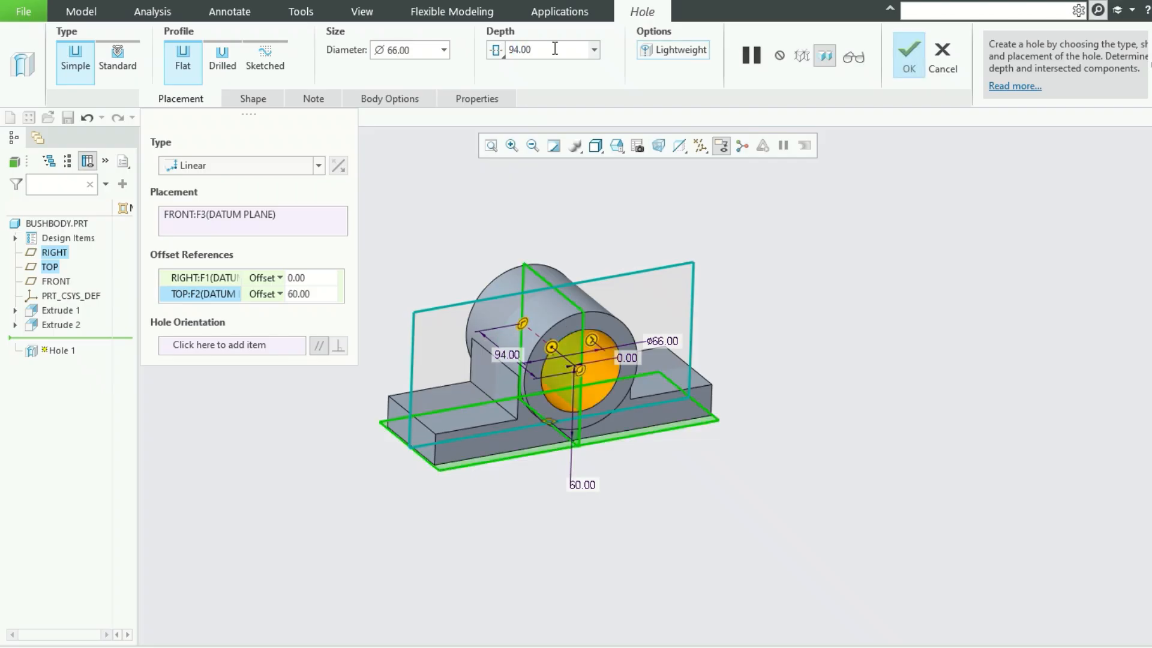
click(909, 54)
Start a 5 mm radius round on the inner edge where the right flange meets the upper block.
middle_drag(960, 300, 727, 329)
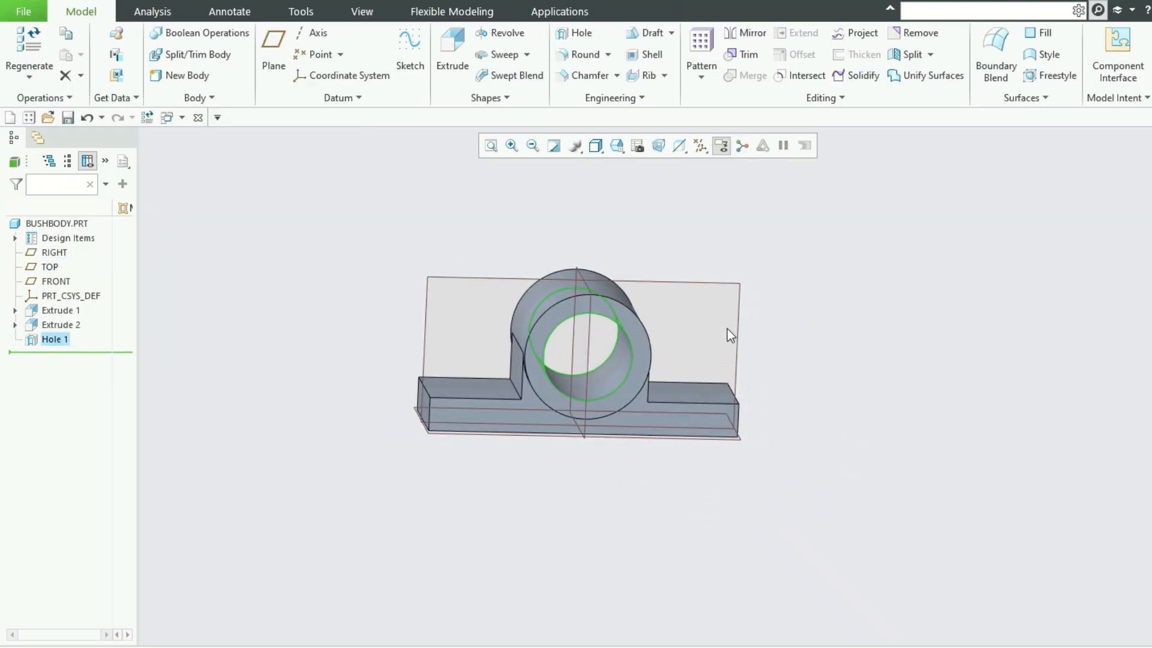
key(ctrl+d)
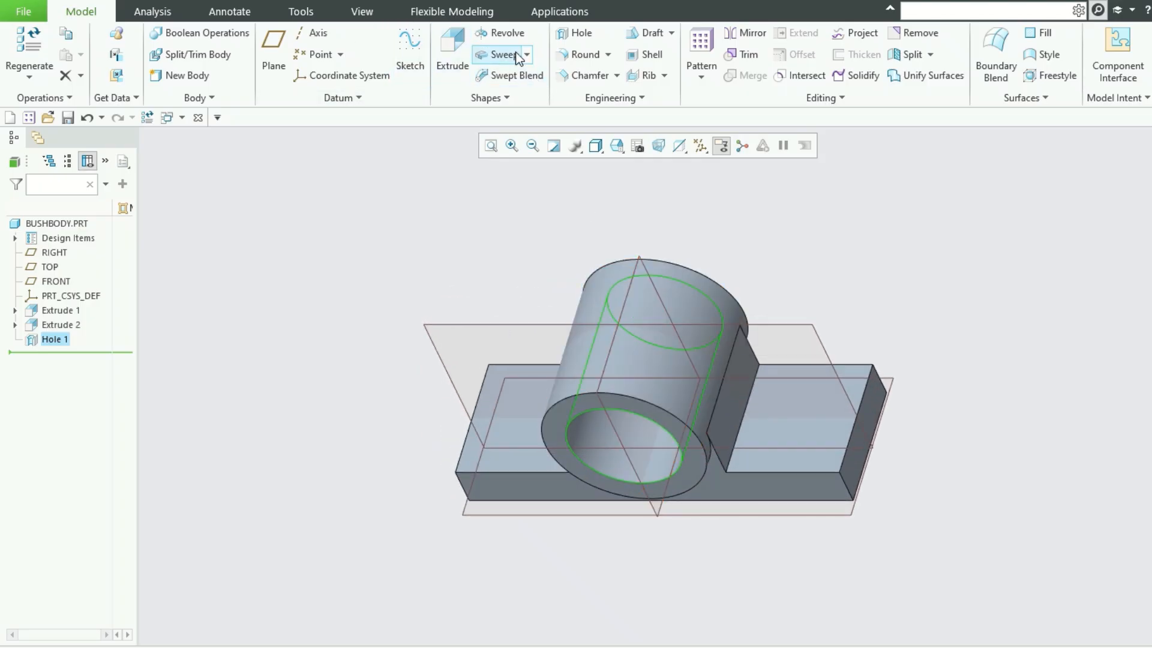
click(583, 56)
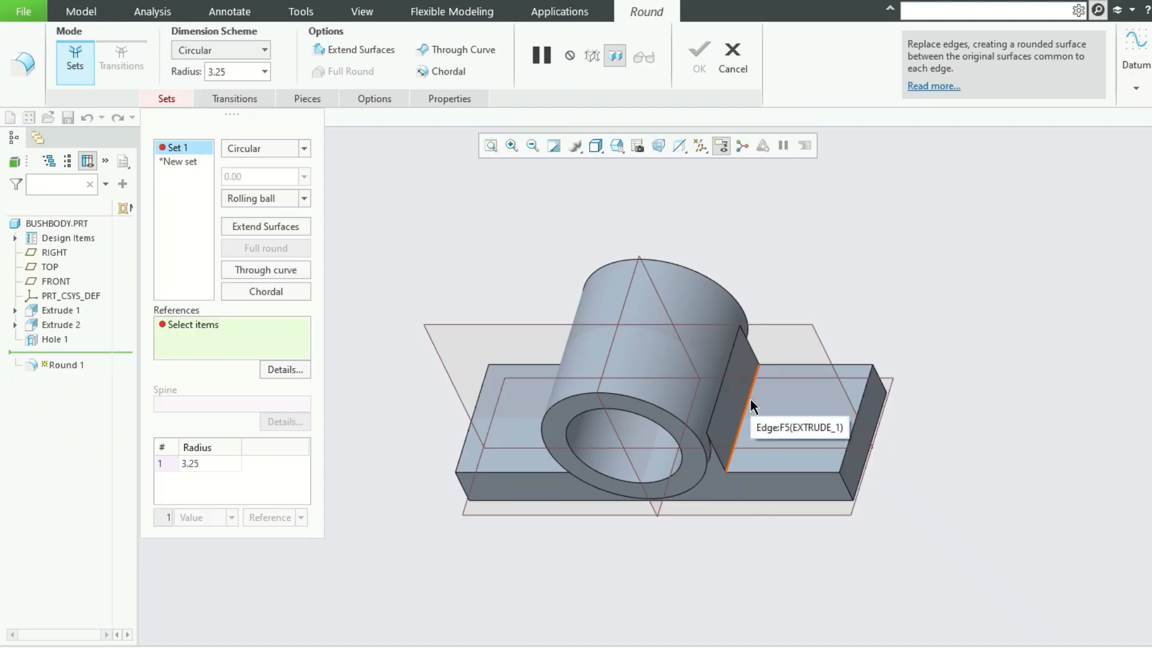
click(750, 397)
double_click(252, 71)
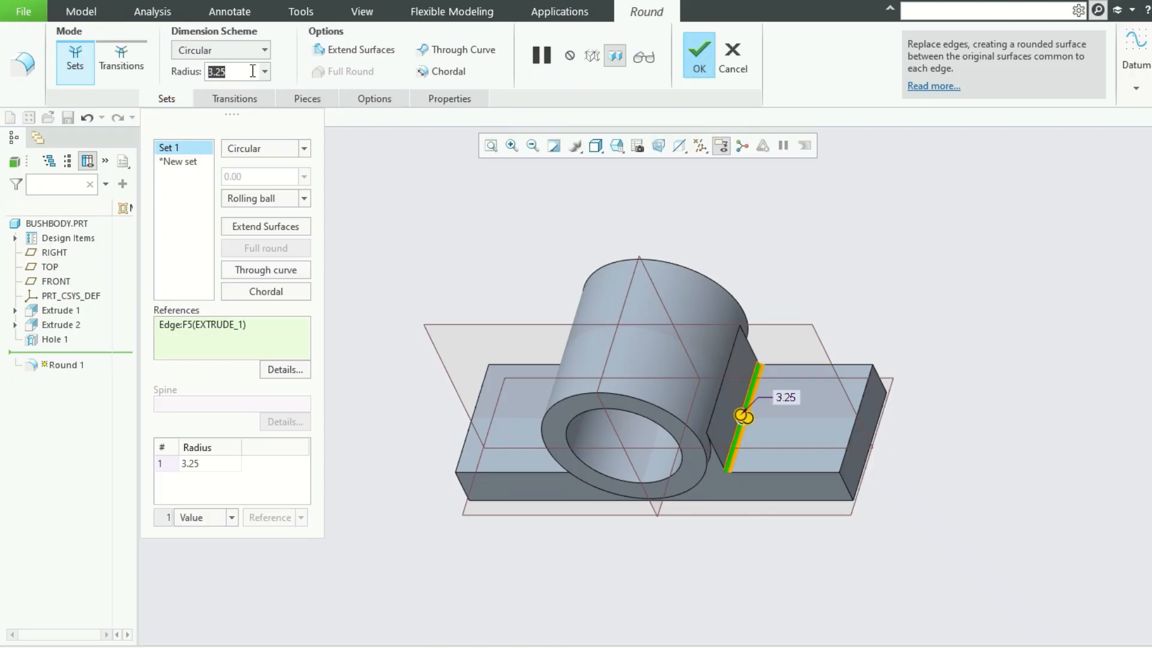
text(5)
key(Return)
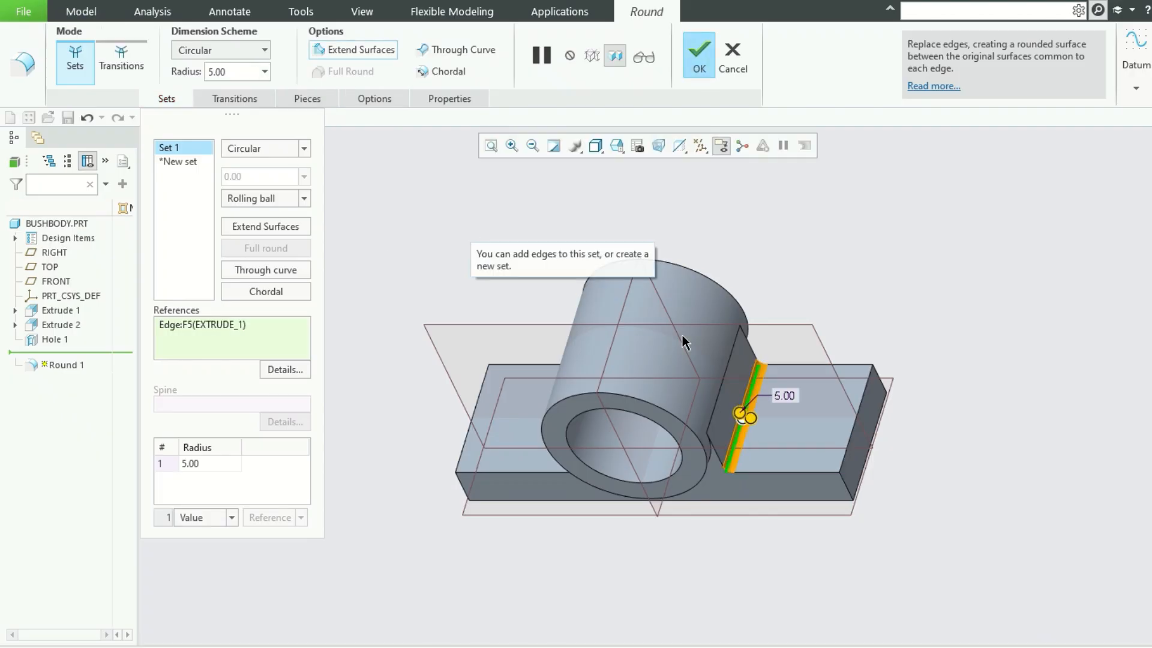
Add the right flange's outer top edge and the left flange's inner and outer edges at 5 mm radius, and complete the round.
click(859, 417)
middle_drag(859, 417, 992, 313)
click(519, 530)
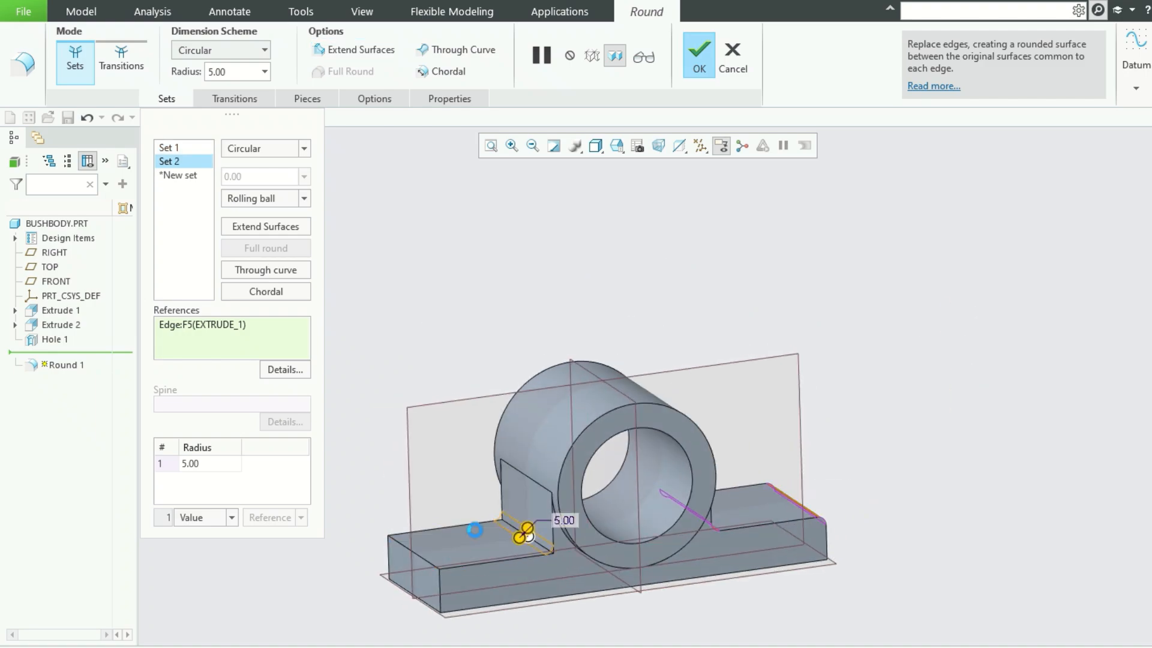
click(411, 552)
scroll(477, 387, up, 2)
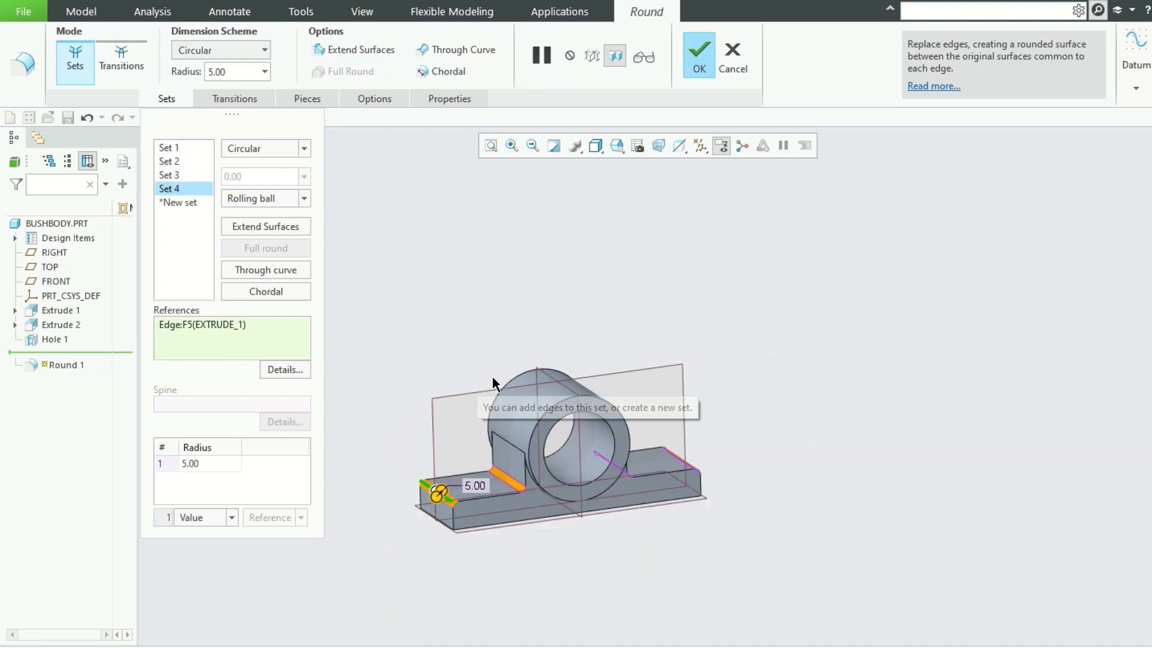
middle_drag(798, 384, 764, 371)
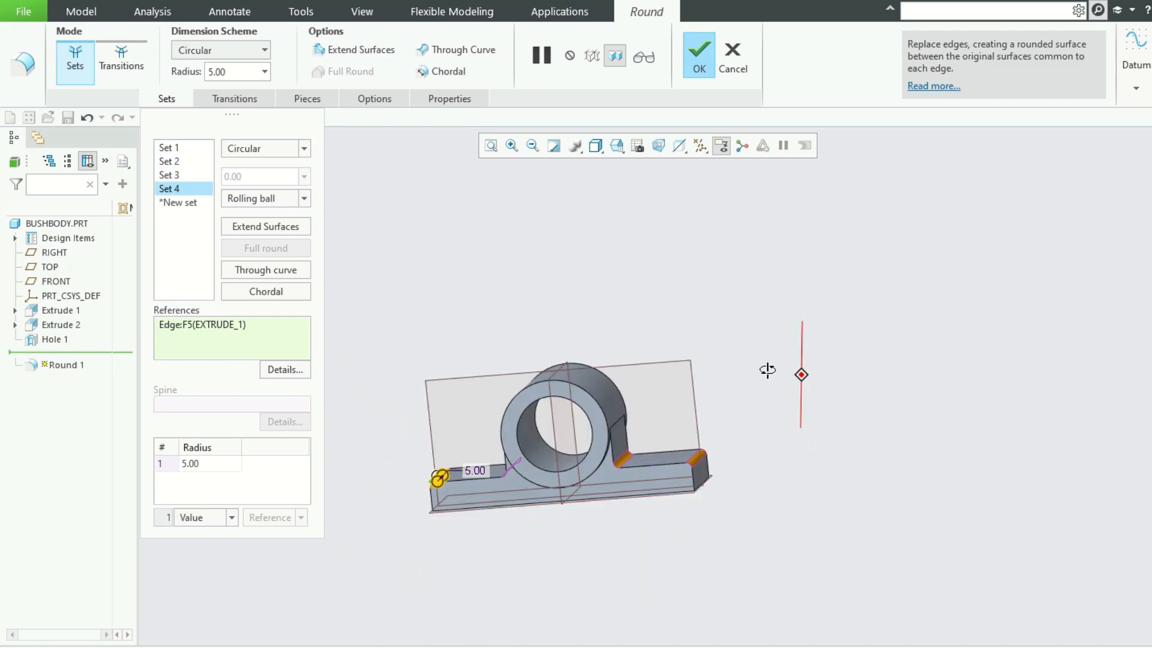
click(700, 63)
Create a datum plane offset 60+47 mm above the TOP plane.
middle_drag(798, 447, 839, 475)
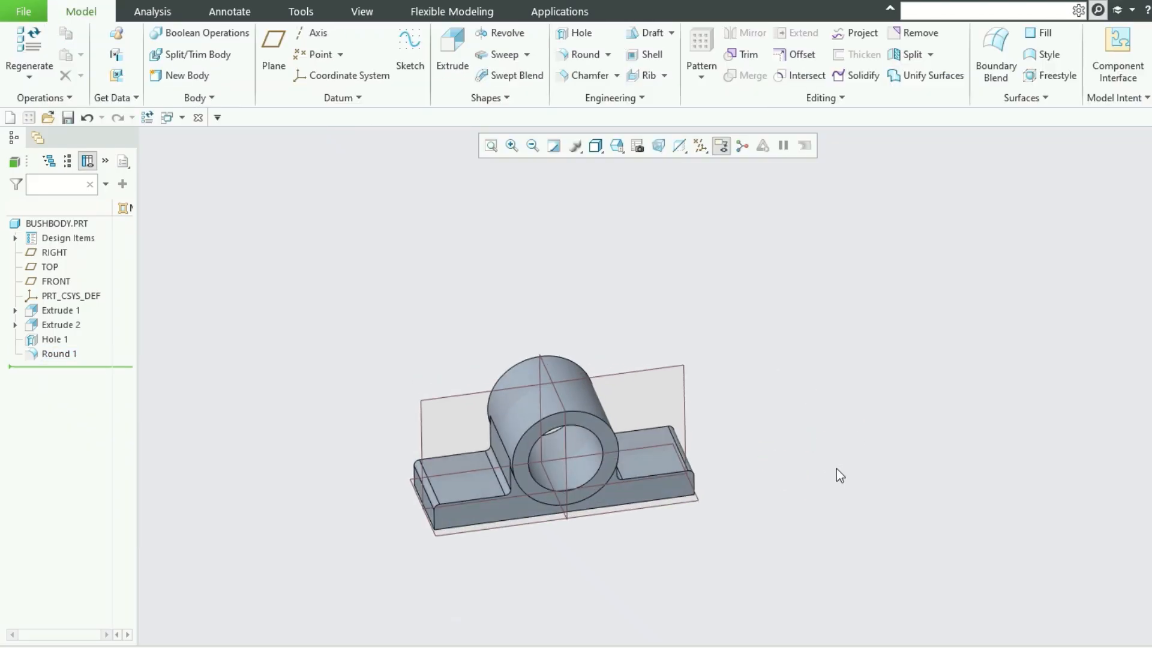
click(700, 503)
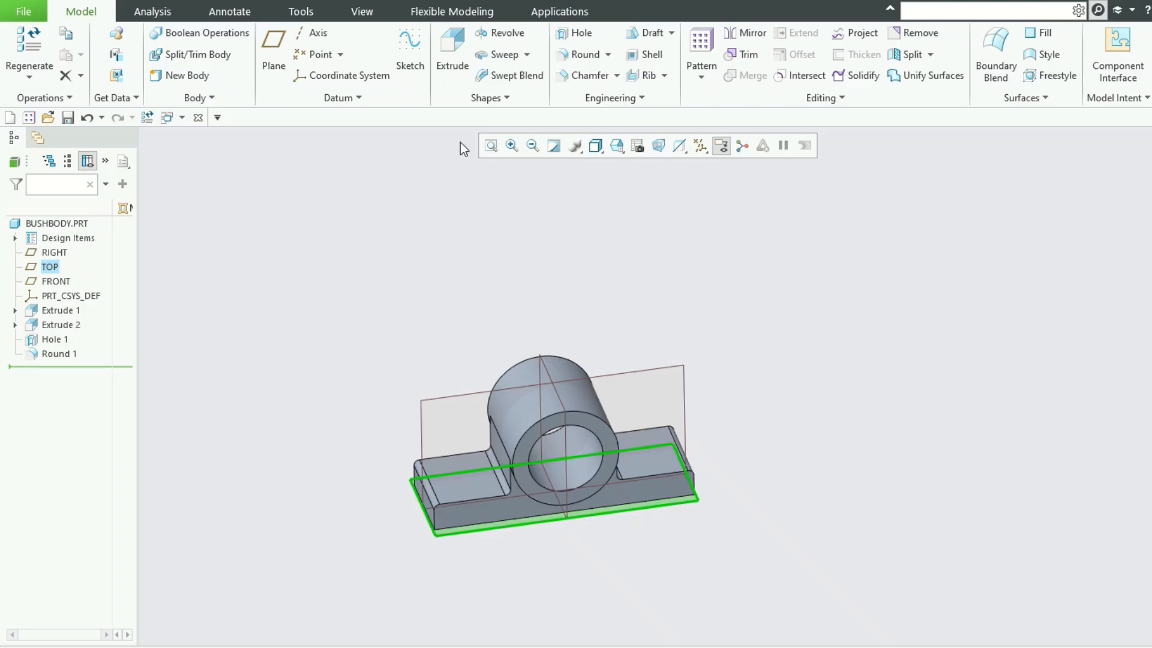
click(276, 46)
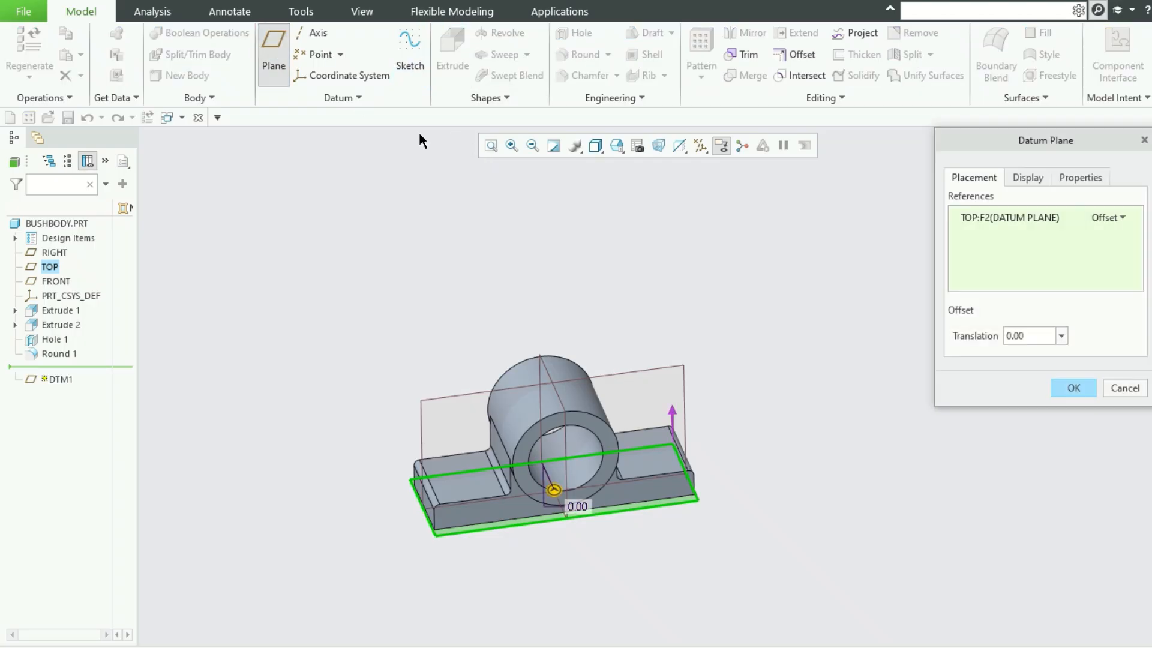
double_click(1035, 338)
text(60+47)
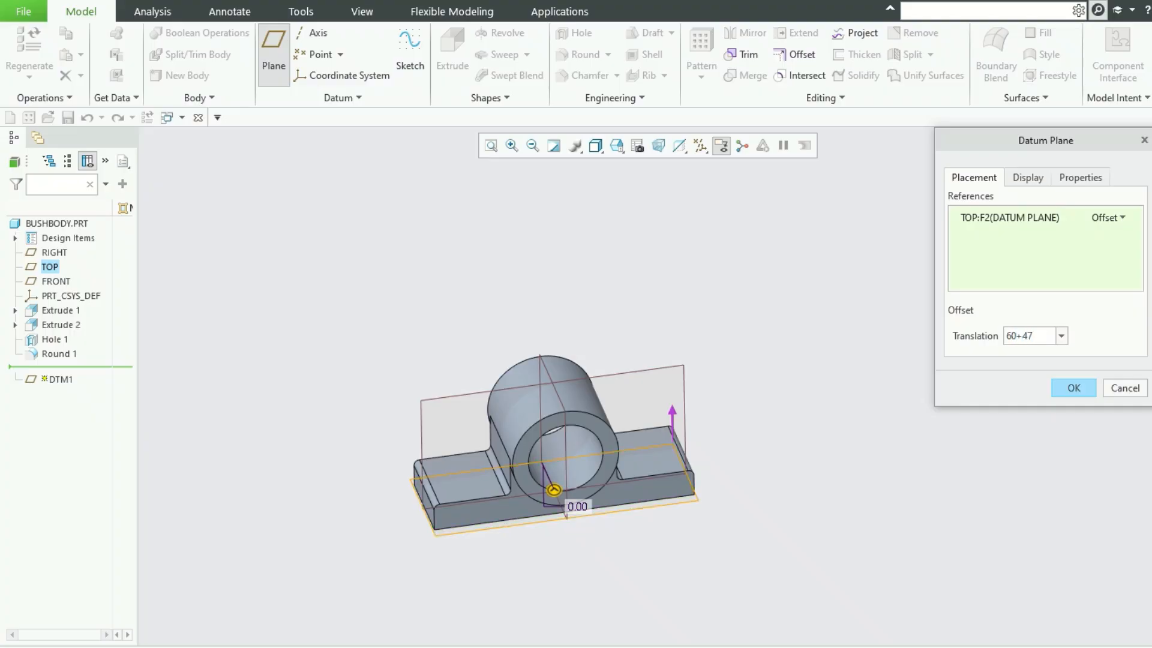
key(Return)
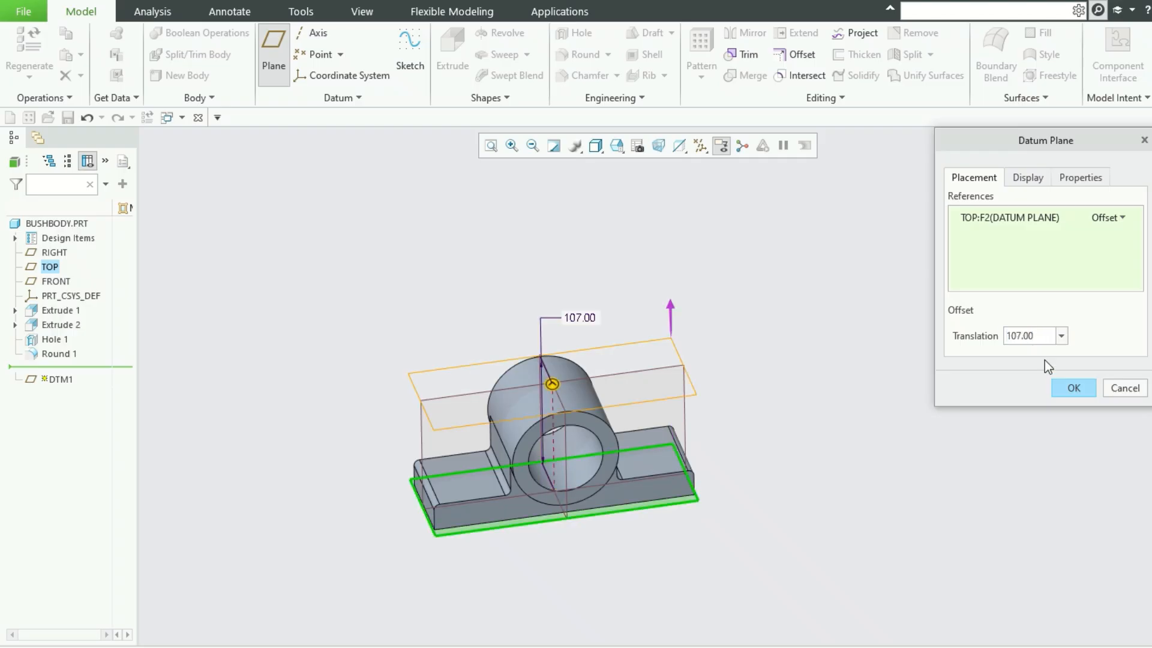
click(1073, 388)
Start a hole on the new datum plane above the boss, with FRONT and RIGHT as offset references at 0 mm.
middle_drag(974, 398, 902, 389)
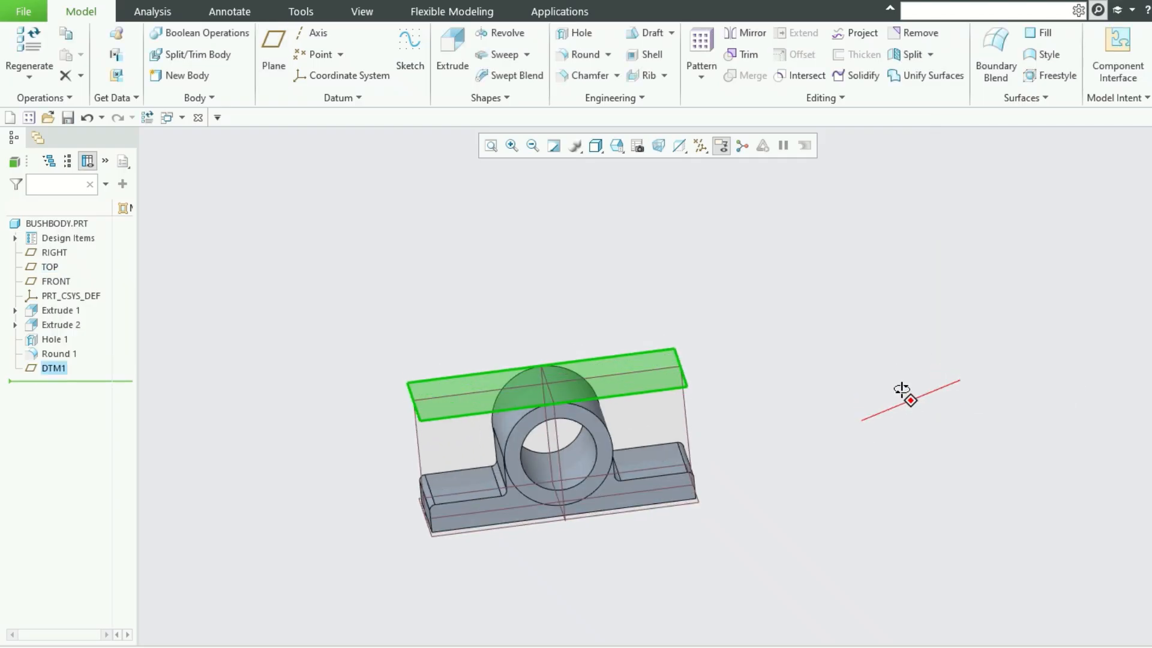
click(578, 33)
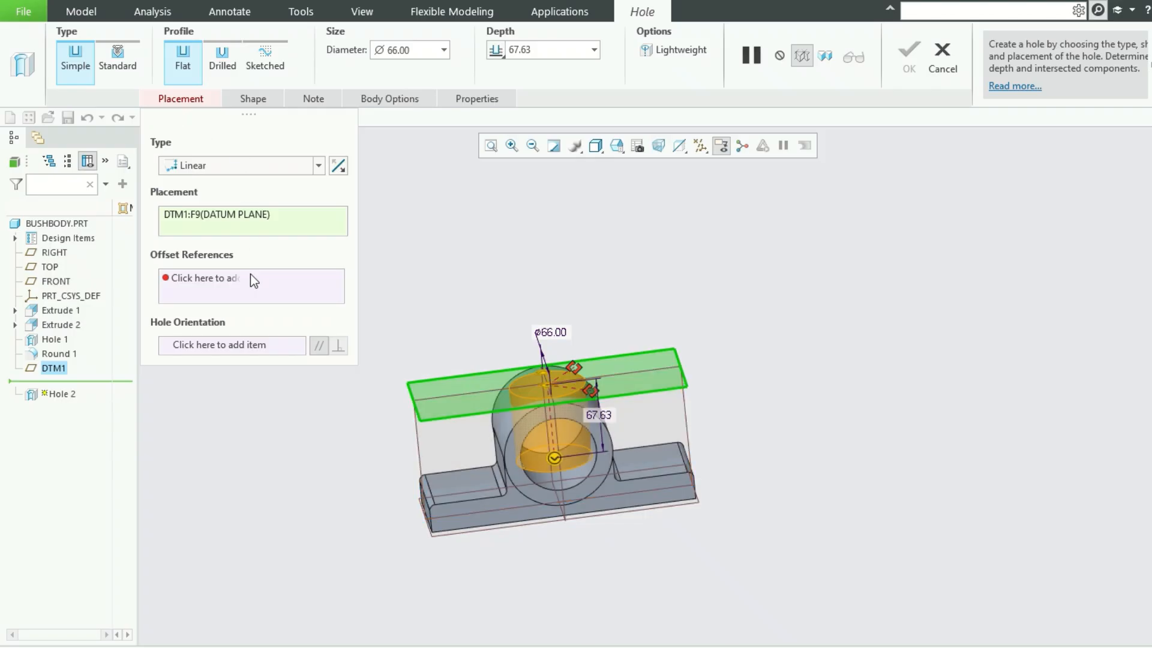
click(252, 280)
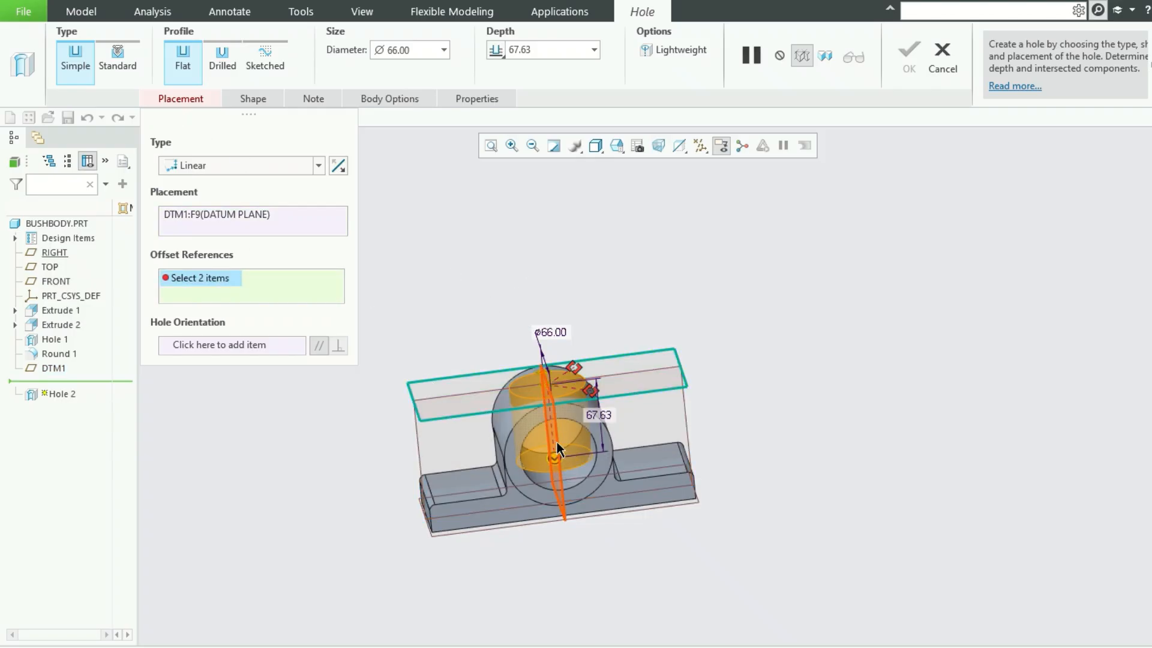
click(686, 417)
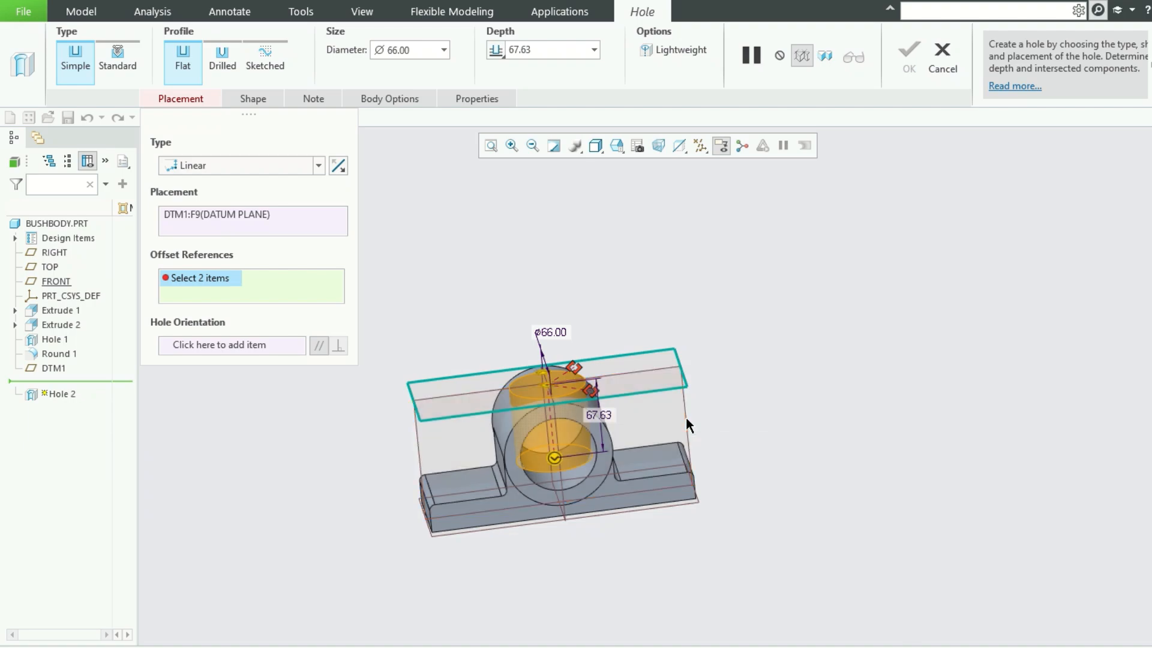
click(560, 484)
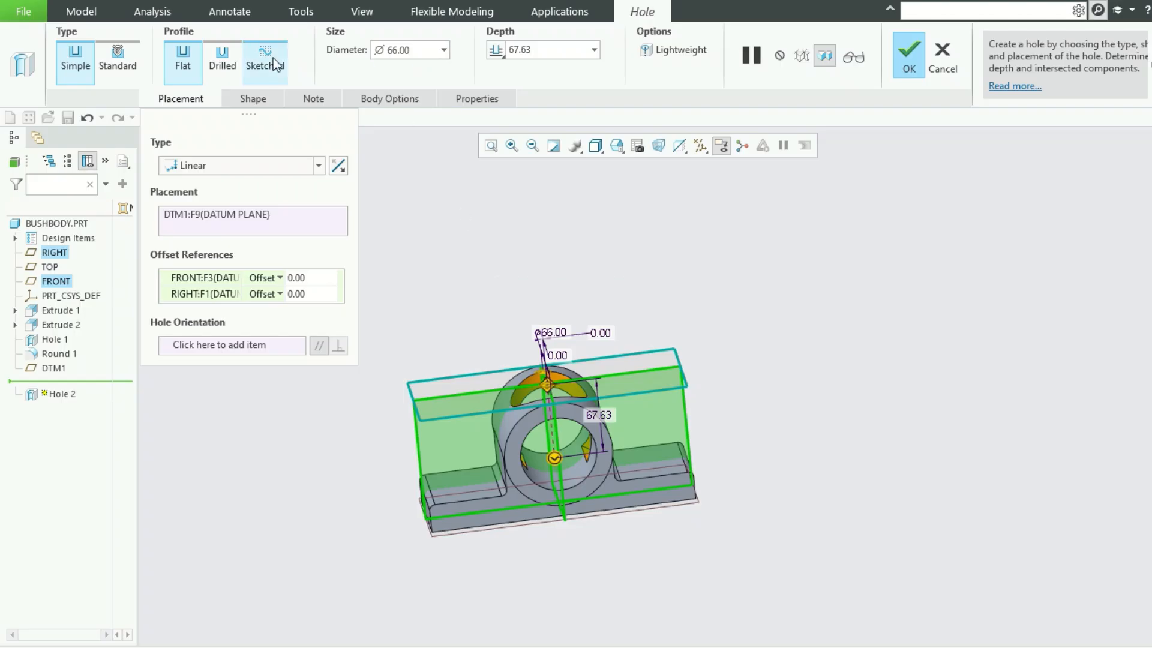
Give the hole a drilled profile with a 5 mm diameter and add a countersink.
click(222, 59)
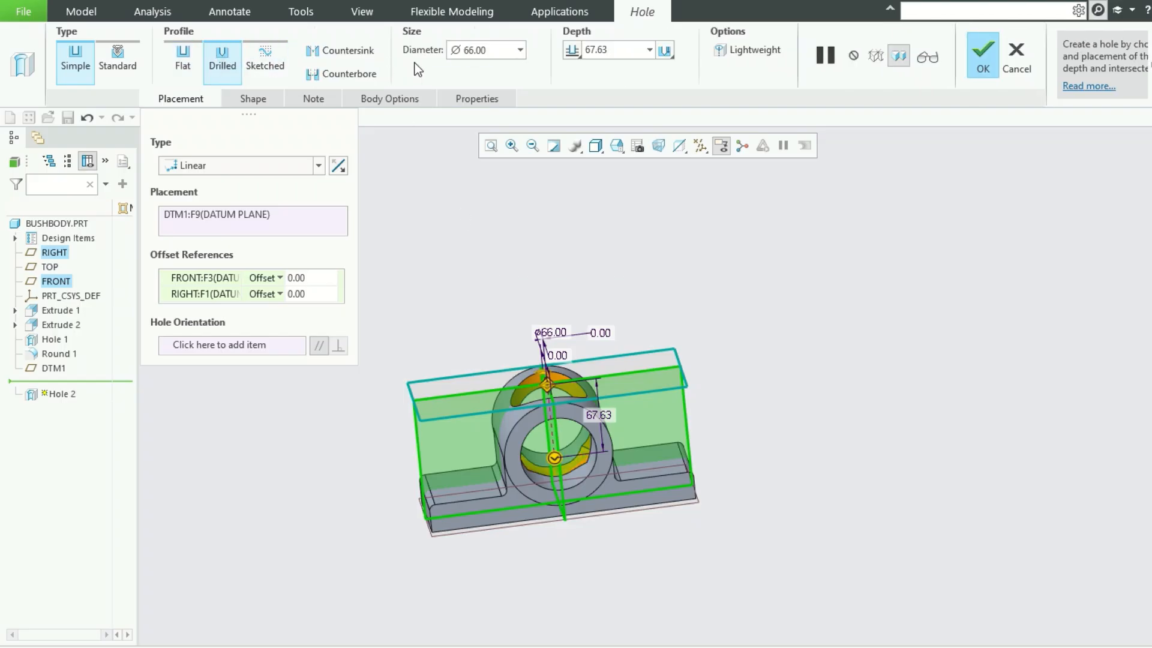
double_click(495, 51)
text(5)
key(Return)
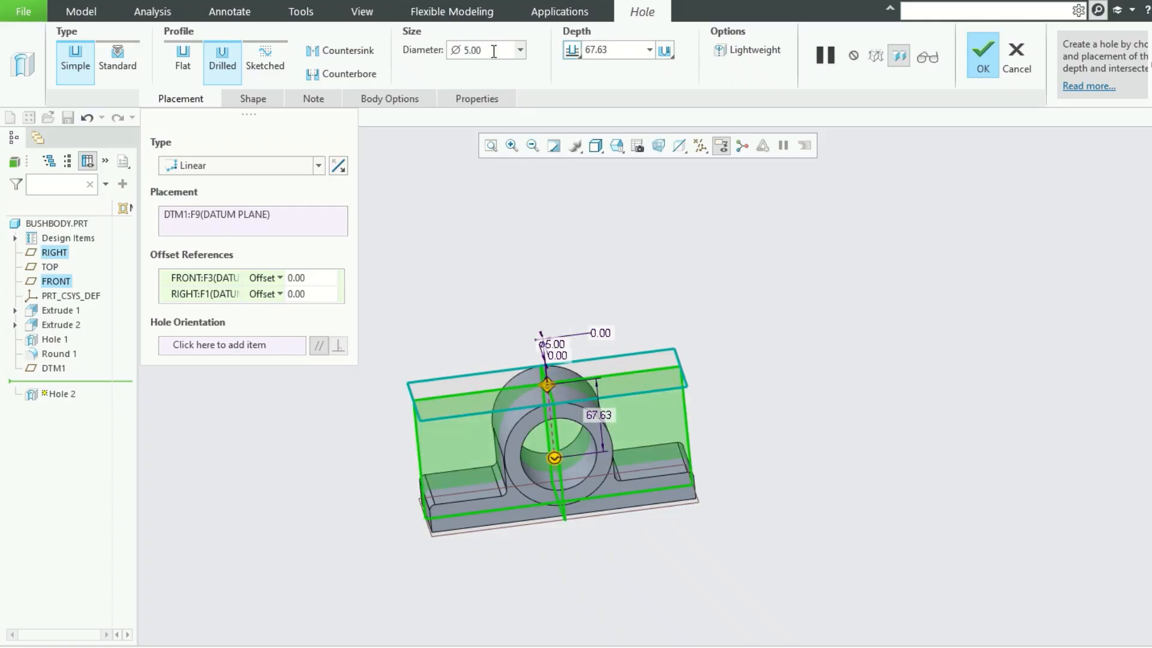
click(333, 50)
click(262, 97)
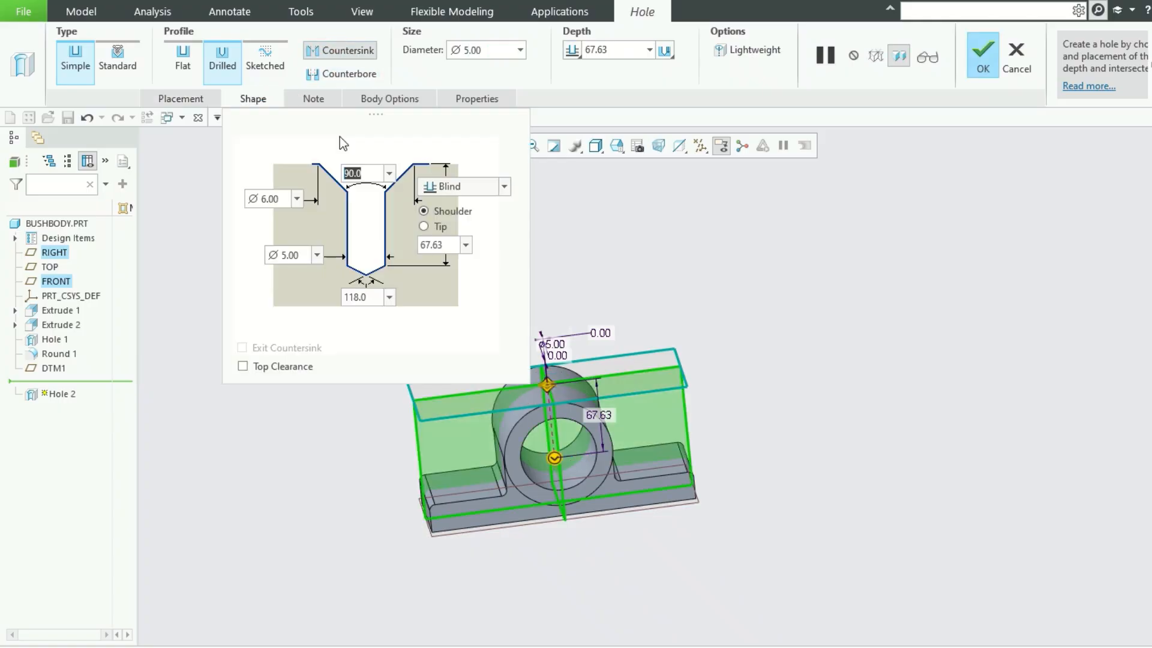
Set the countersink diameter to 10 mm and check its size on top of the boss.
click(280, 200)
text(10)
key(Tab)
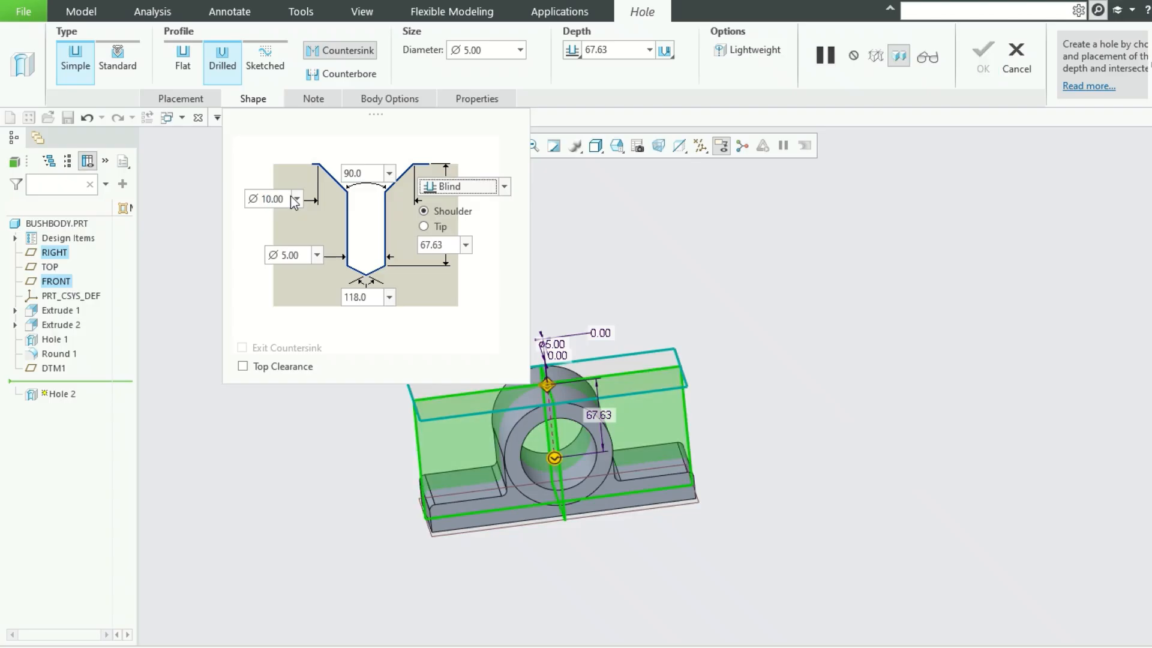
scroll(571, 393, up, 2)
scroll(571, 399, up, 3)
scroll(540, 336, down, 5)
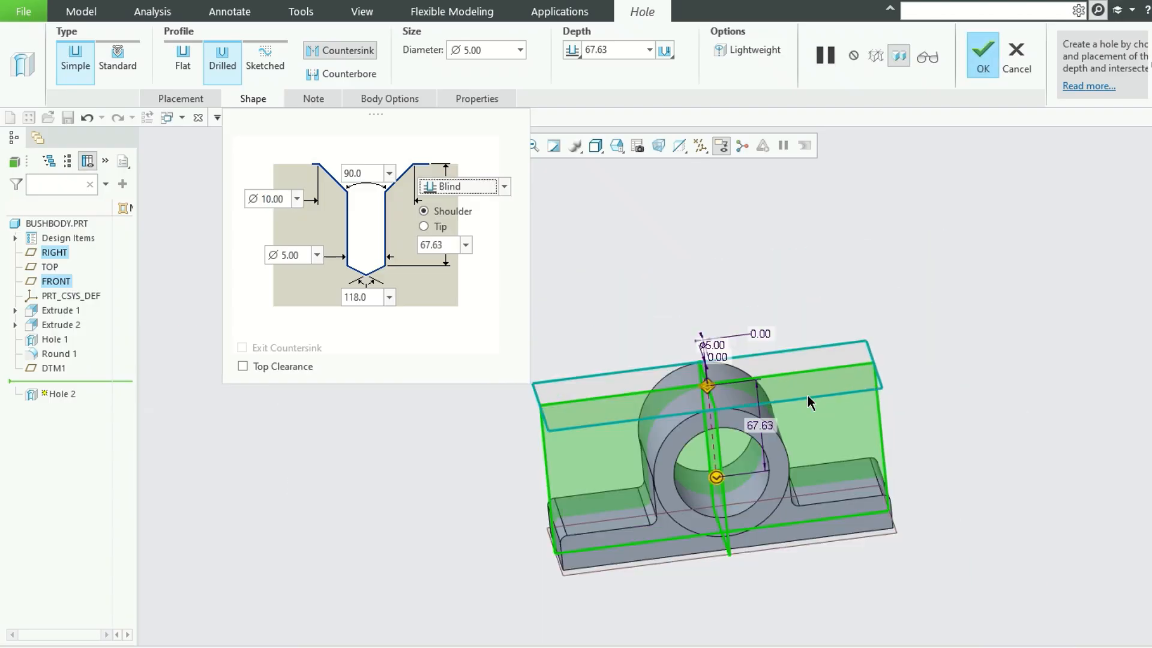
scroll(708, 354, up, 6)
scroll(804, 405, up, 2)
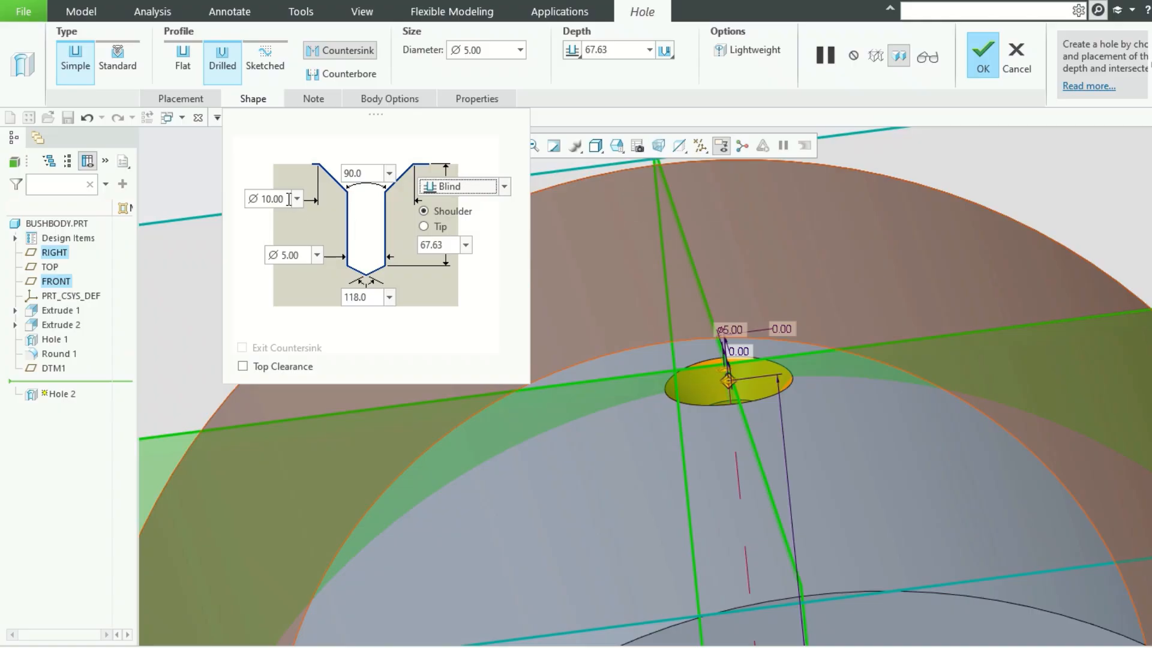
Set the countersink diameter to 12 mm.
double_click(279, 199)
text(12)
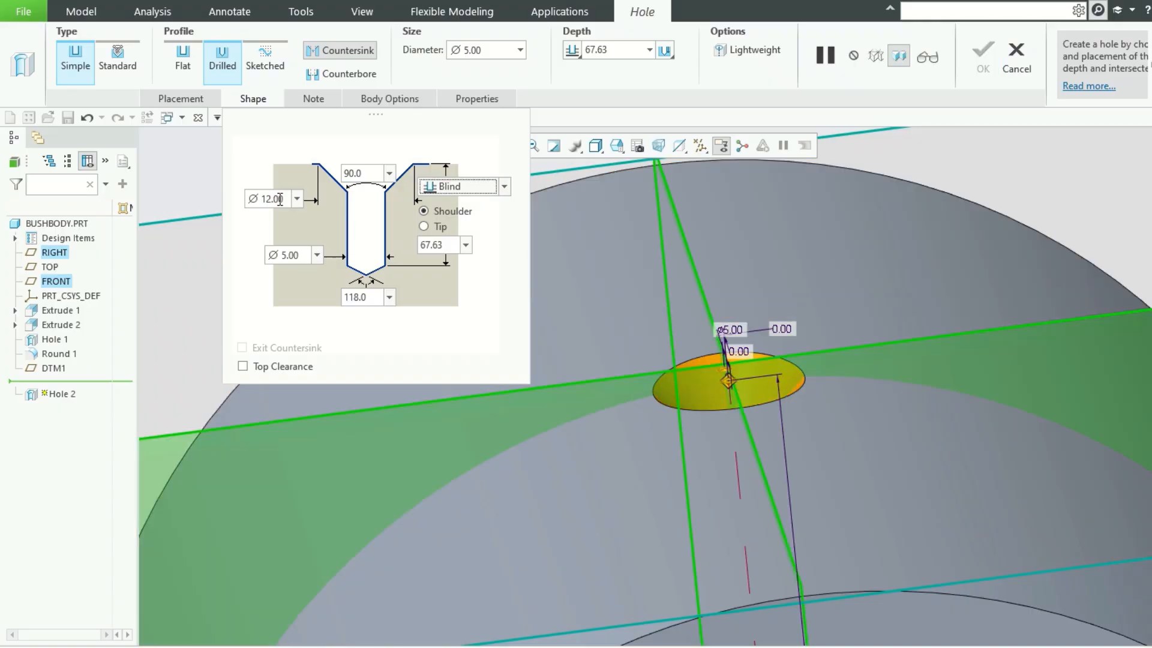
key(Tab)
scroll(727, 405, down, 4)
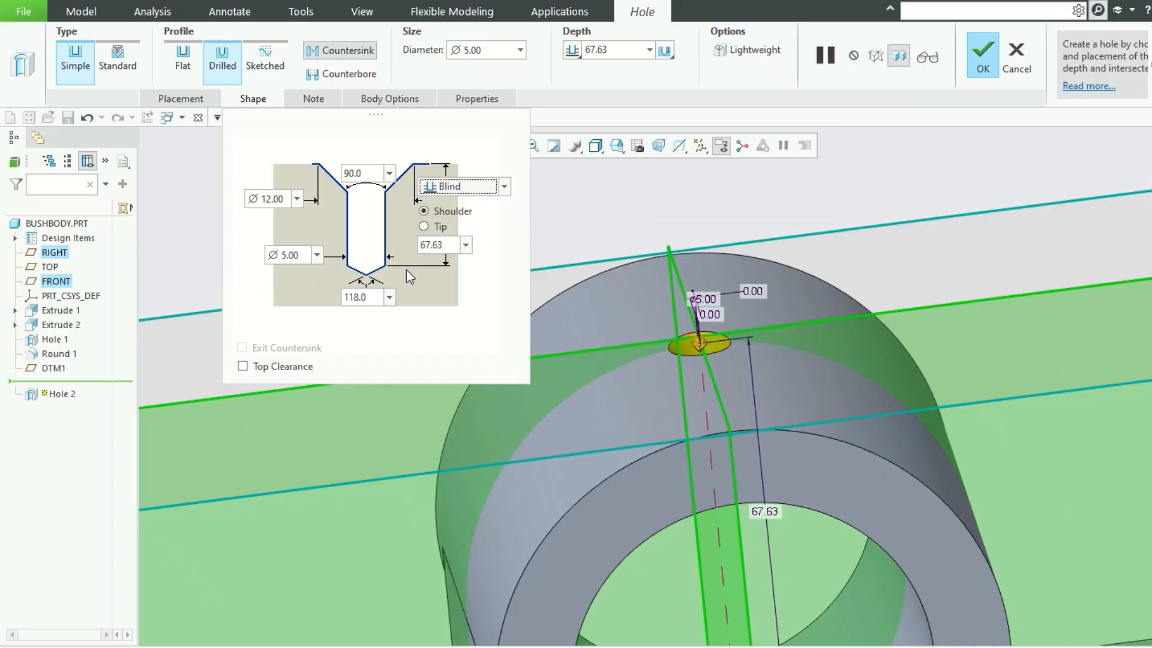
key(Tab)
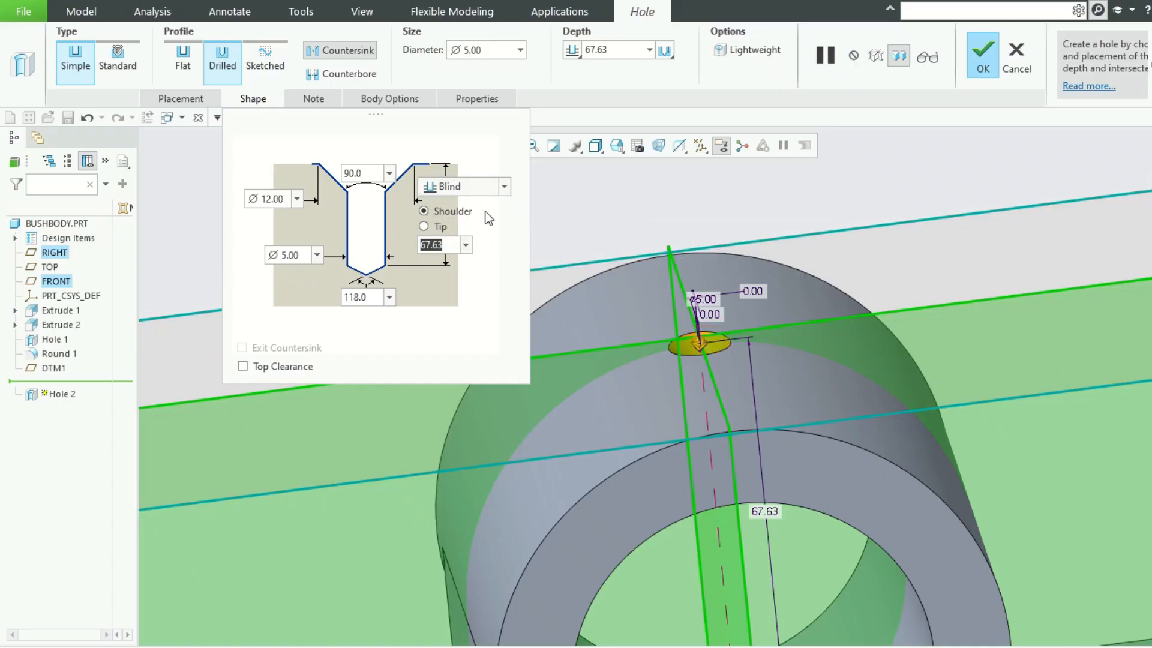
Try a Through All depth for the countersunk hole.
click(504, 188)
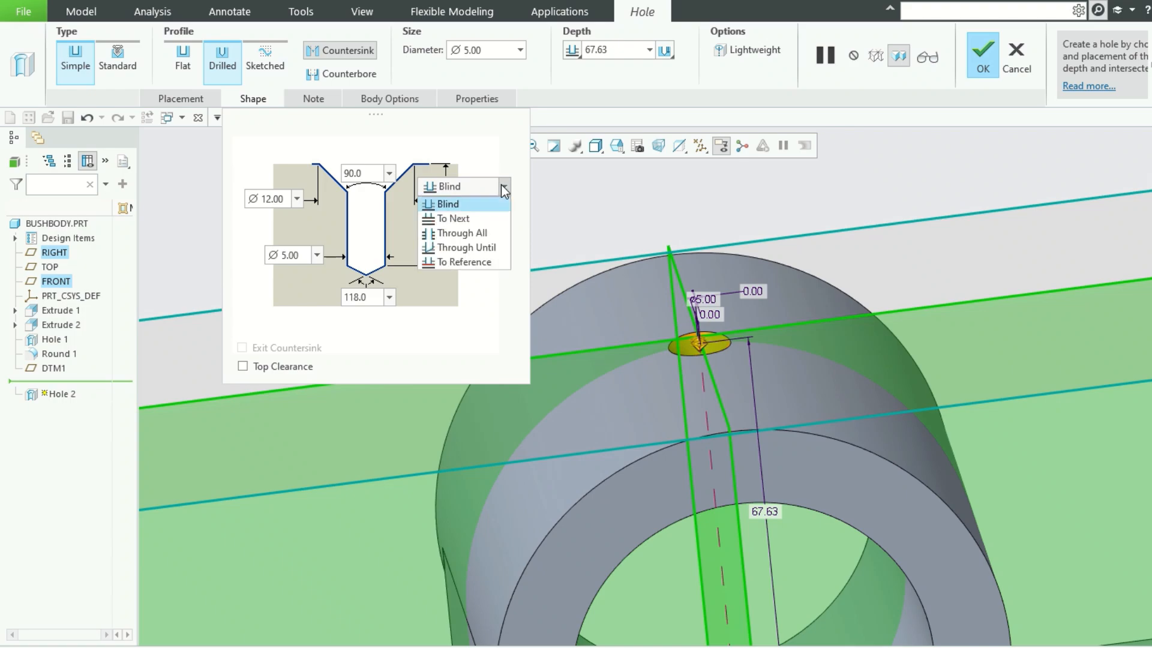
click(479, 234)
scroll(738, 474, down, 3)
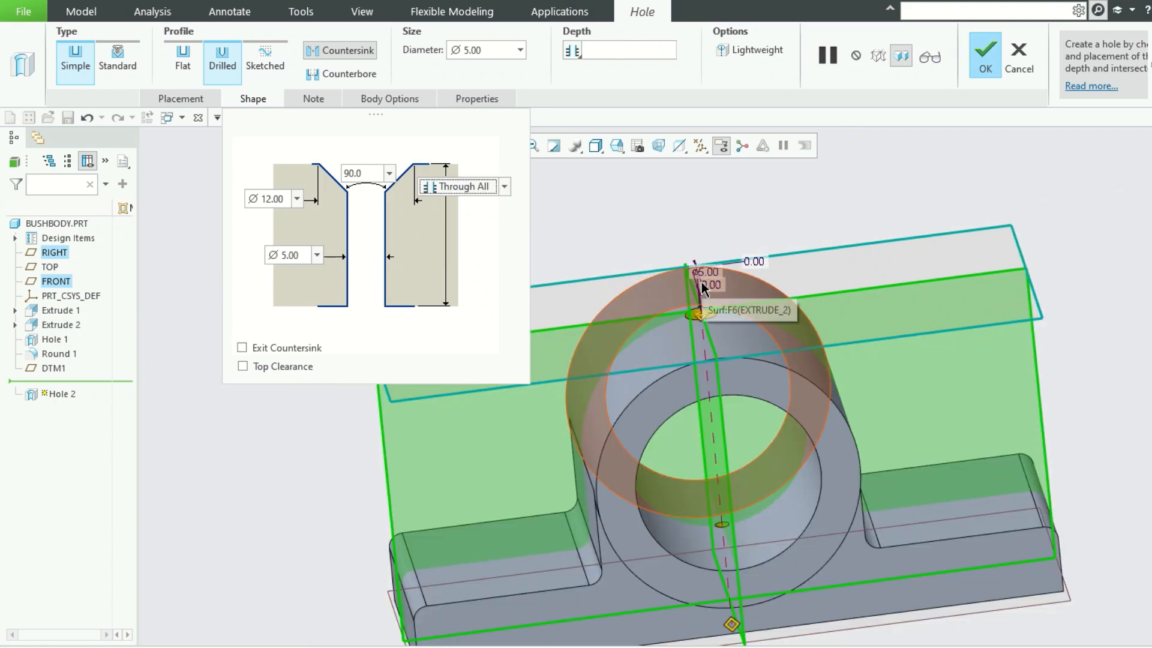
Give the countersunk hole a blind depth of 20 mm and complete it.
click(505, 187)
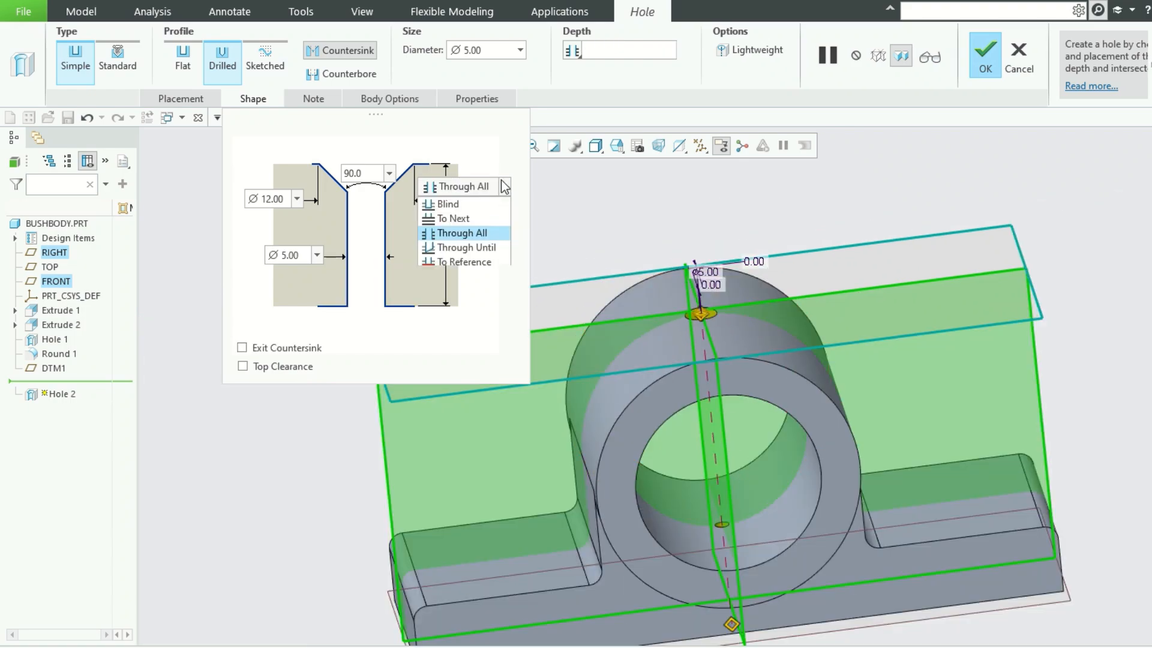
click(474, 213)
click(443, 244)
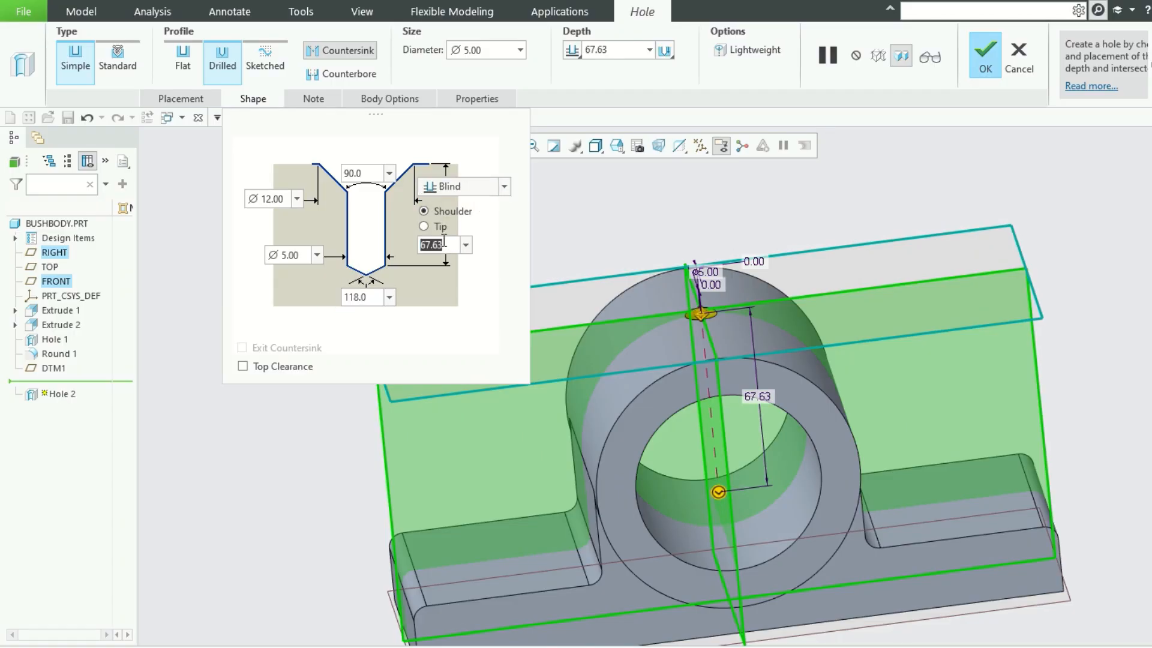
text(20)
key(Tab)
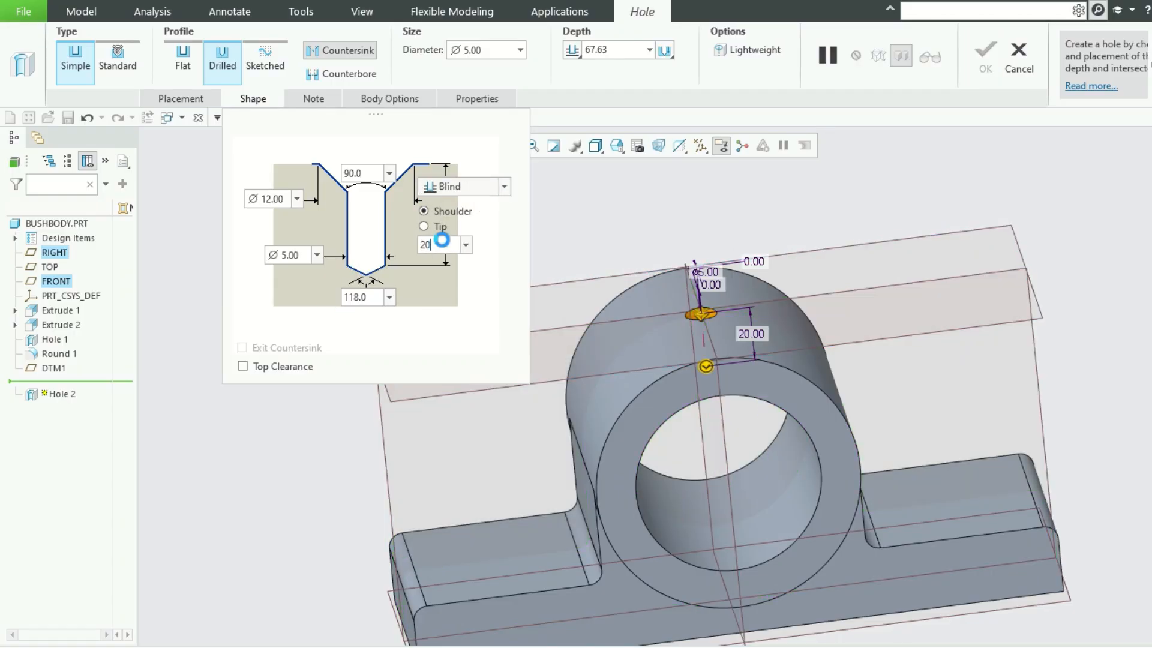
click(984, 60)
Start an extrude sketch on the TOP plane and orient the view parallel to it.
middle_drag(822, 273, 788, 274)
scroll(414, 249, down, 4)
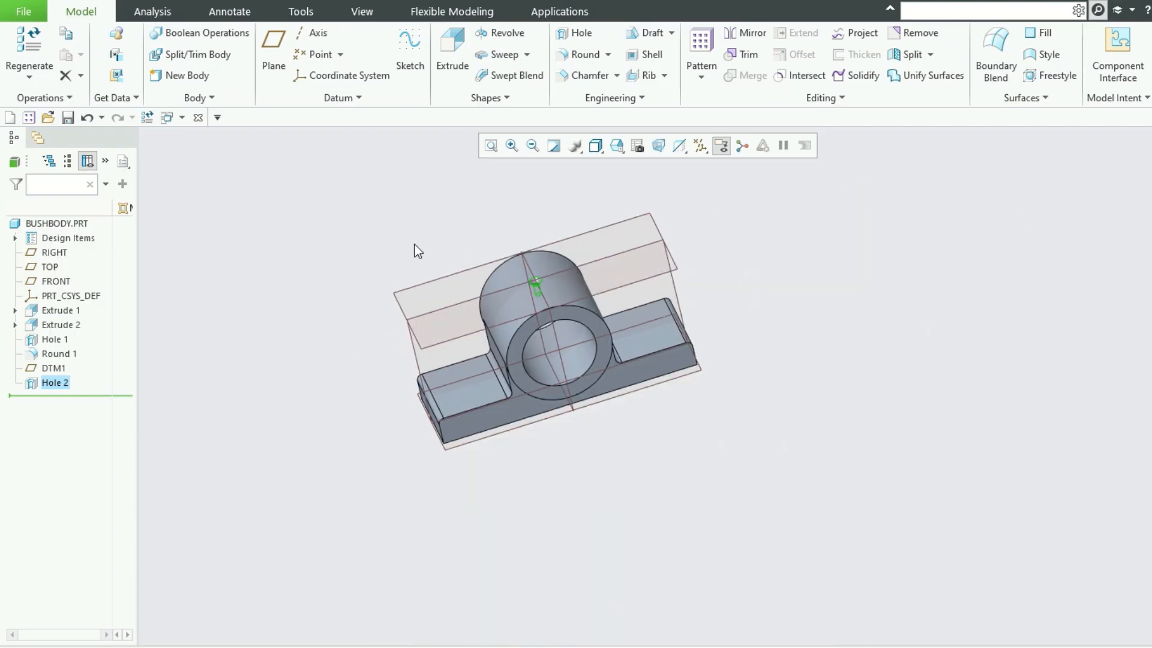
key(ctrl+d)
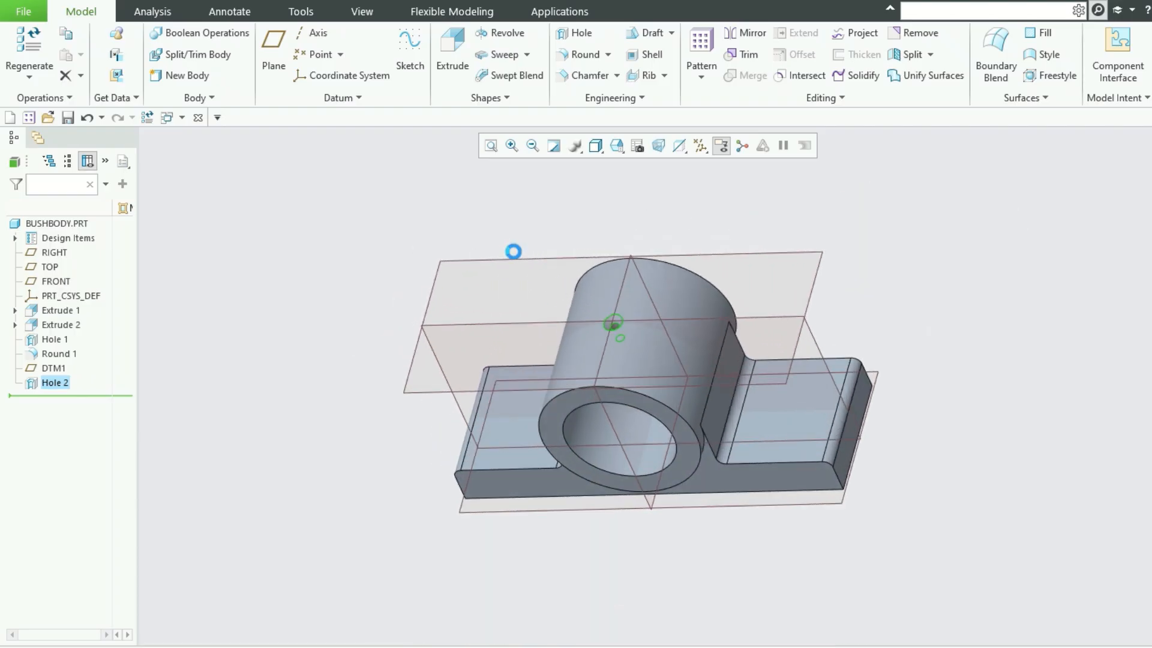
click(505, 519)
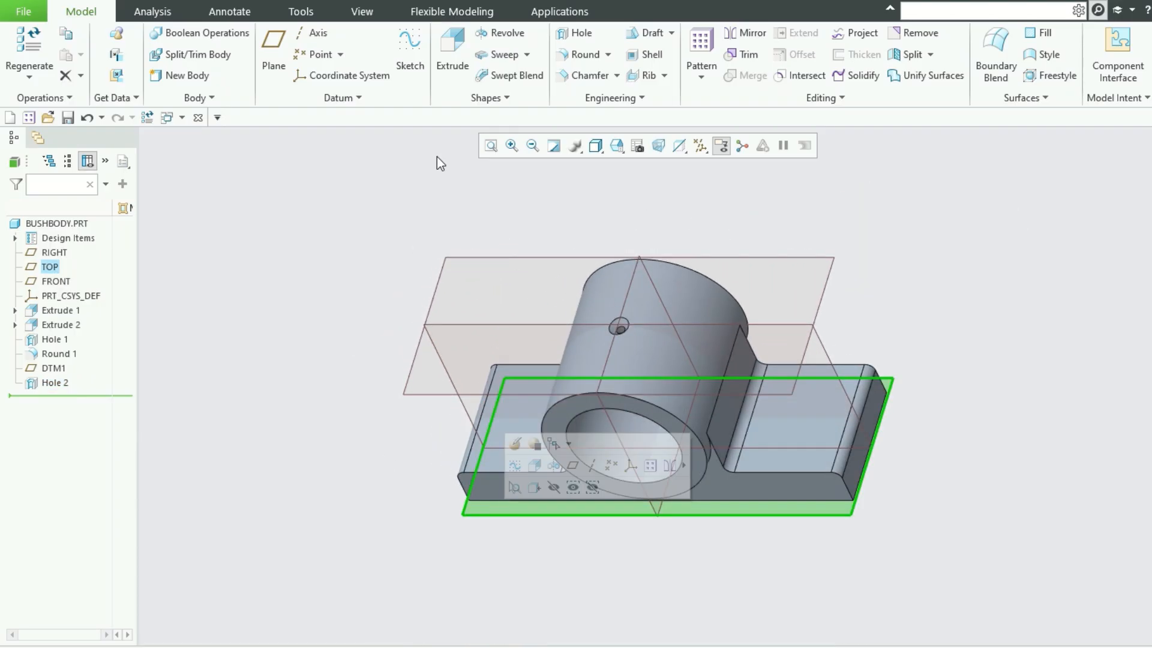
click(449, 56)
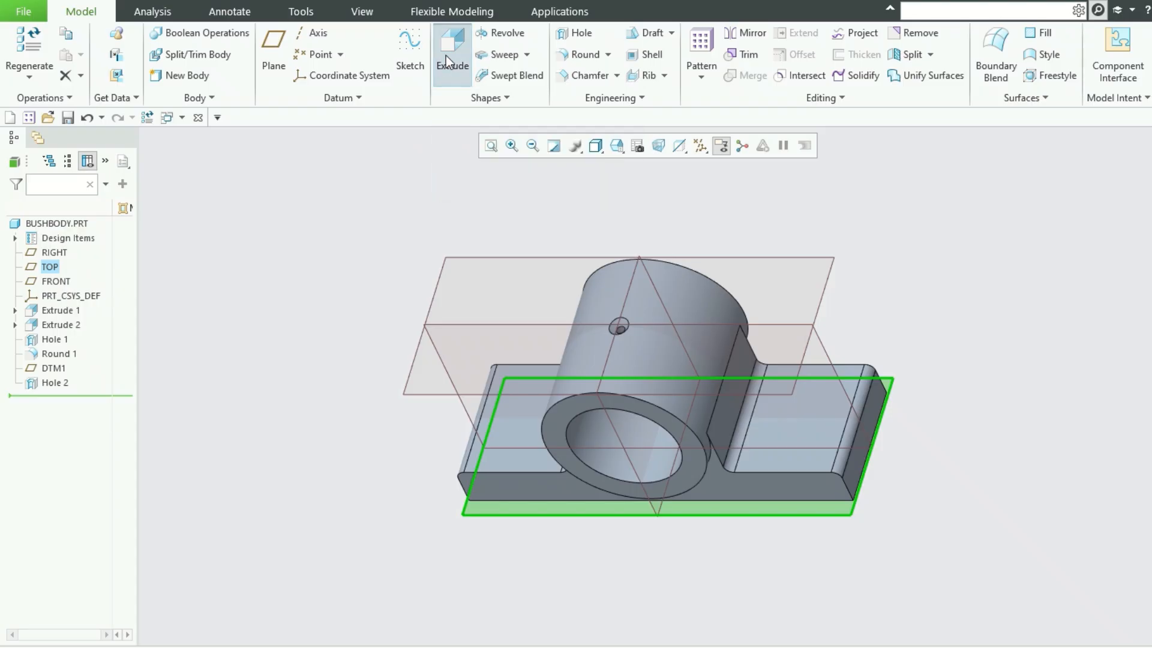
click(669, 146)
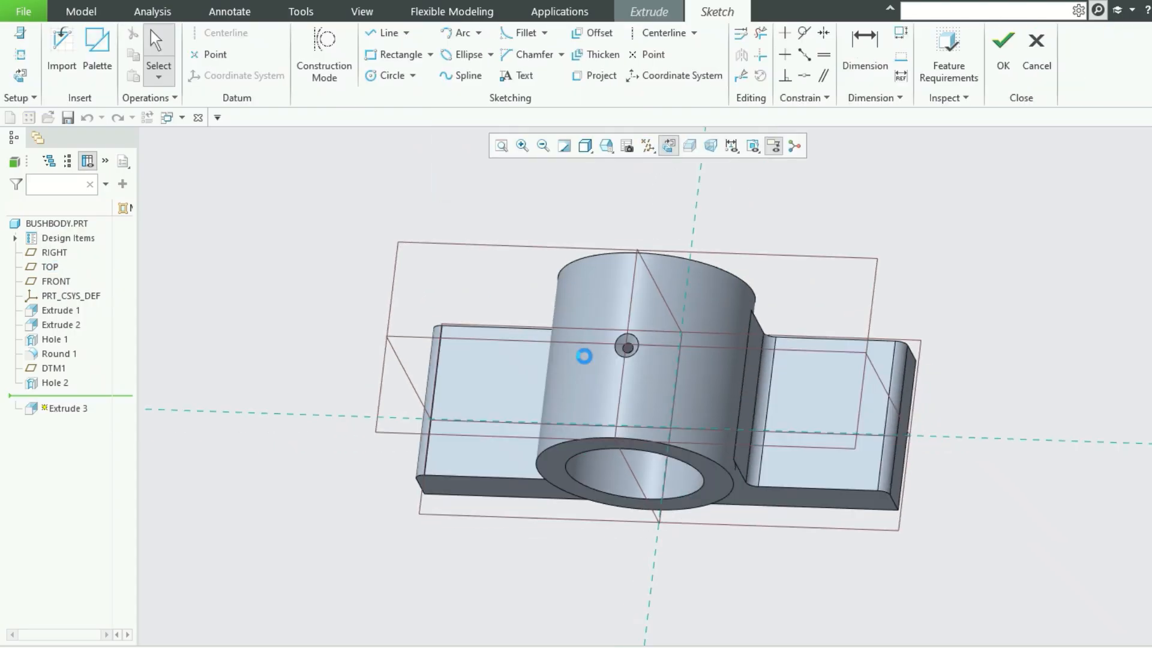
Flip the sketch view direction in the sketch setup so the base's underside faces the viewer.
click(20, 54)
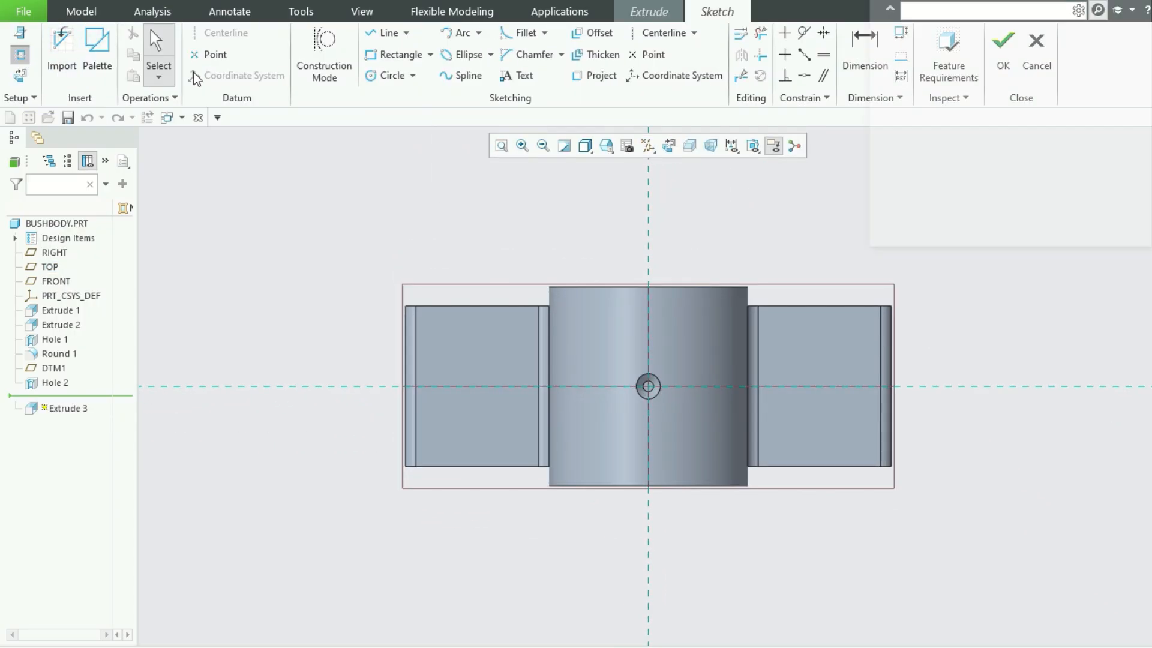
click(1128, 234)
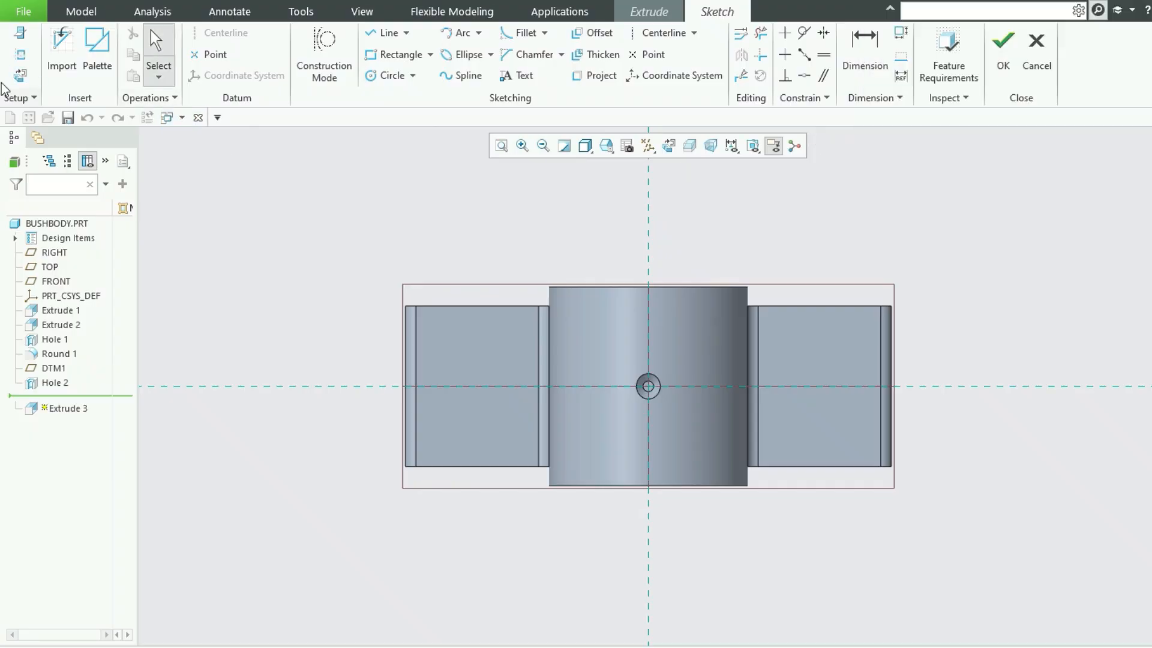
click(21, 43)
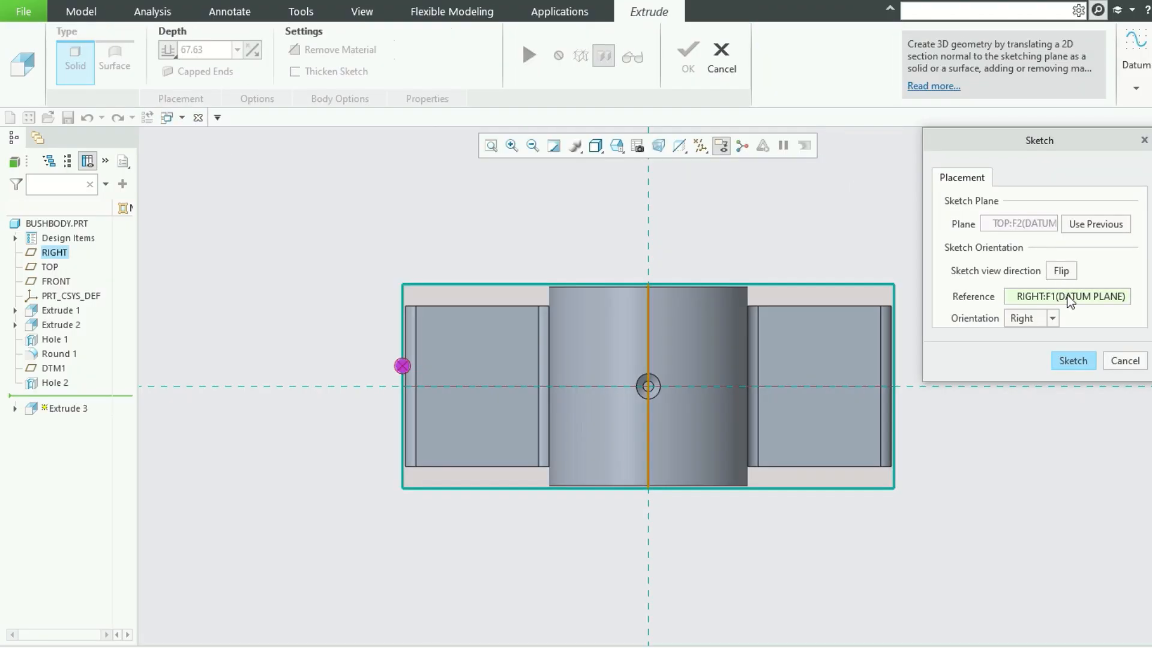
click(1092, 365)
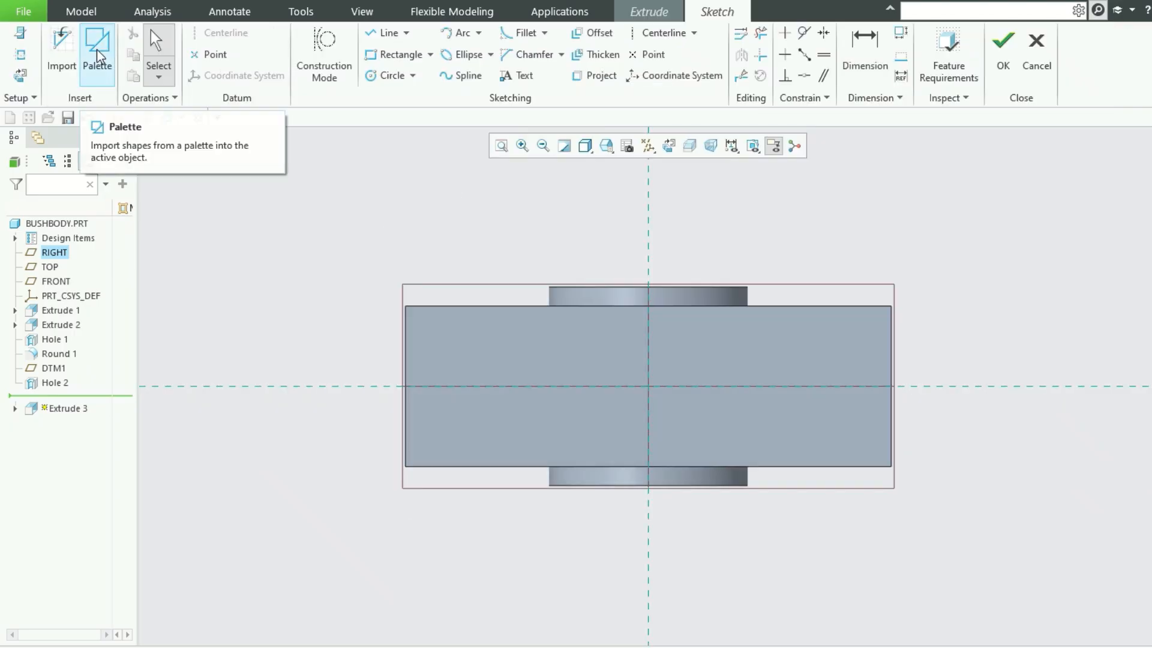
Sketch a corner rectangle inside the base's underside outline, spanning both centre references.
click(394, 54)
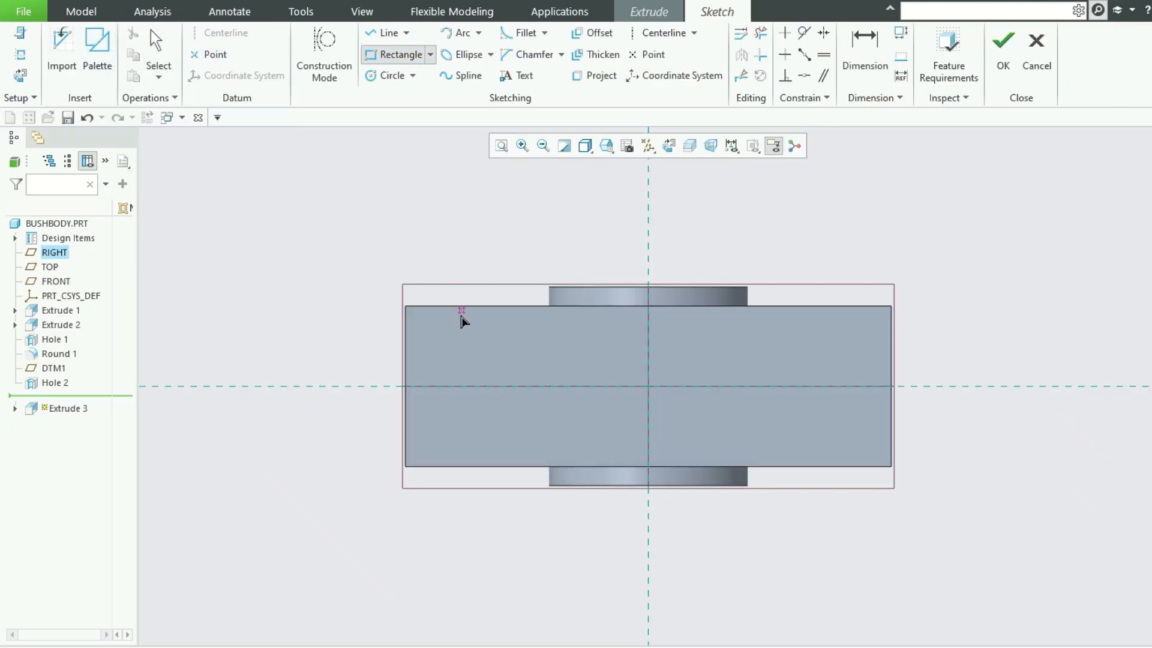
click(444, 334)
click(853, 428)
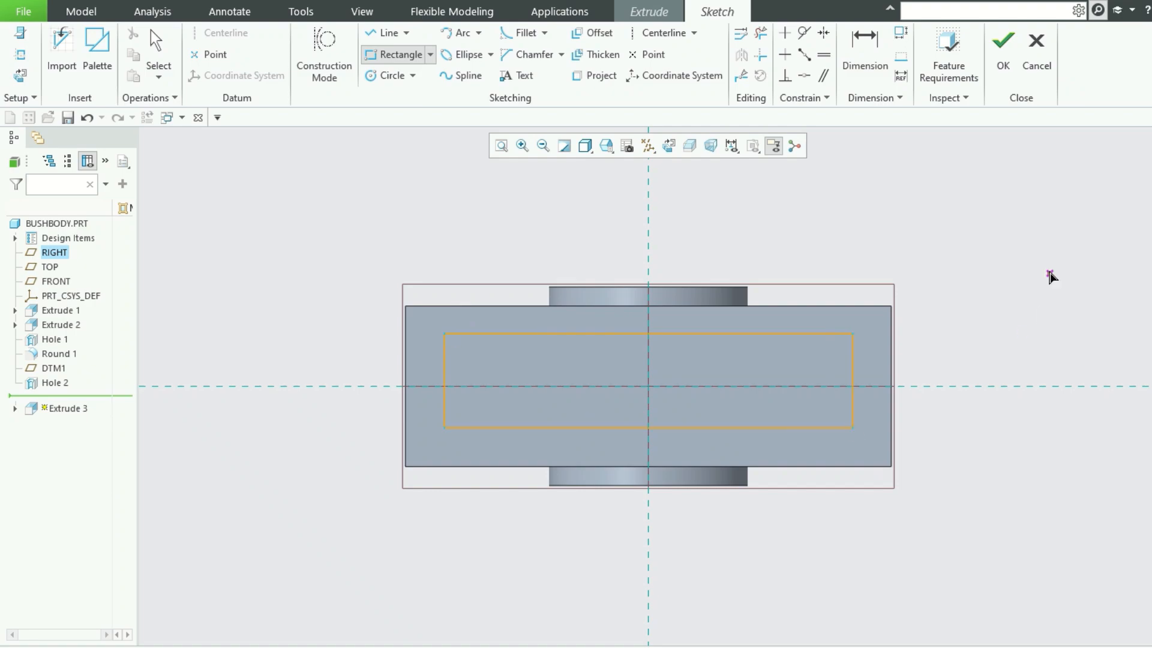
Finish the rectangle on the base's underside and set its height to 52 mm, entered as 76-24.
middle_click(1049, 276)
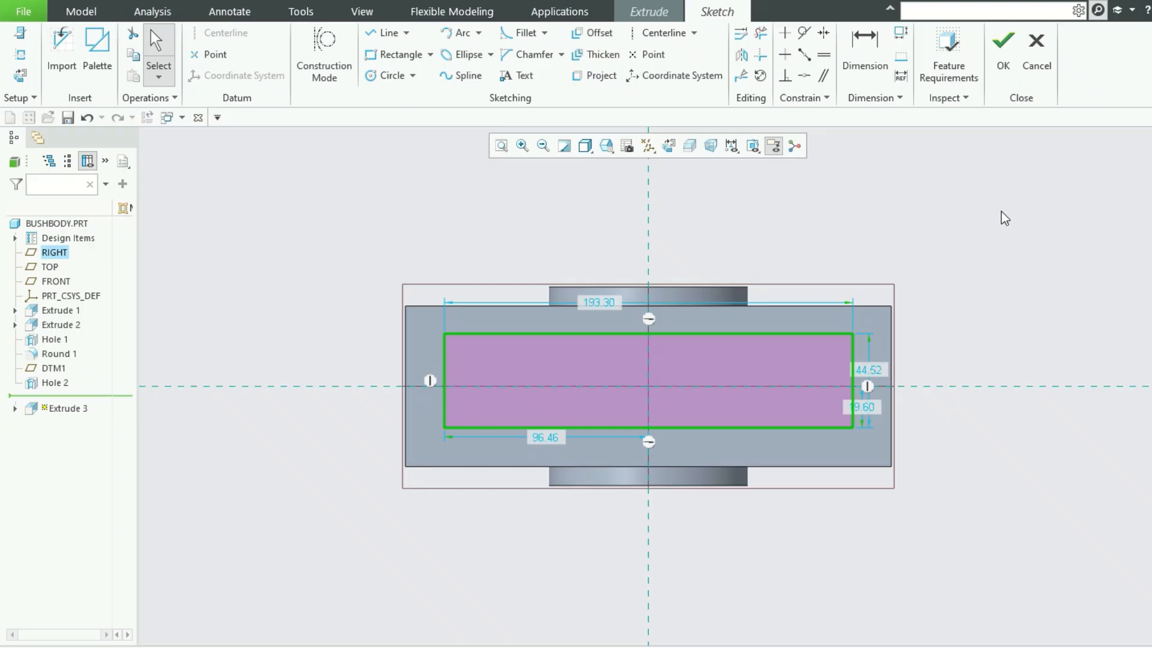
scroll(946, 357, up, 3)
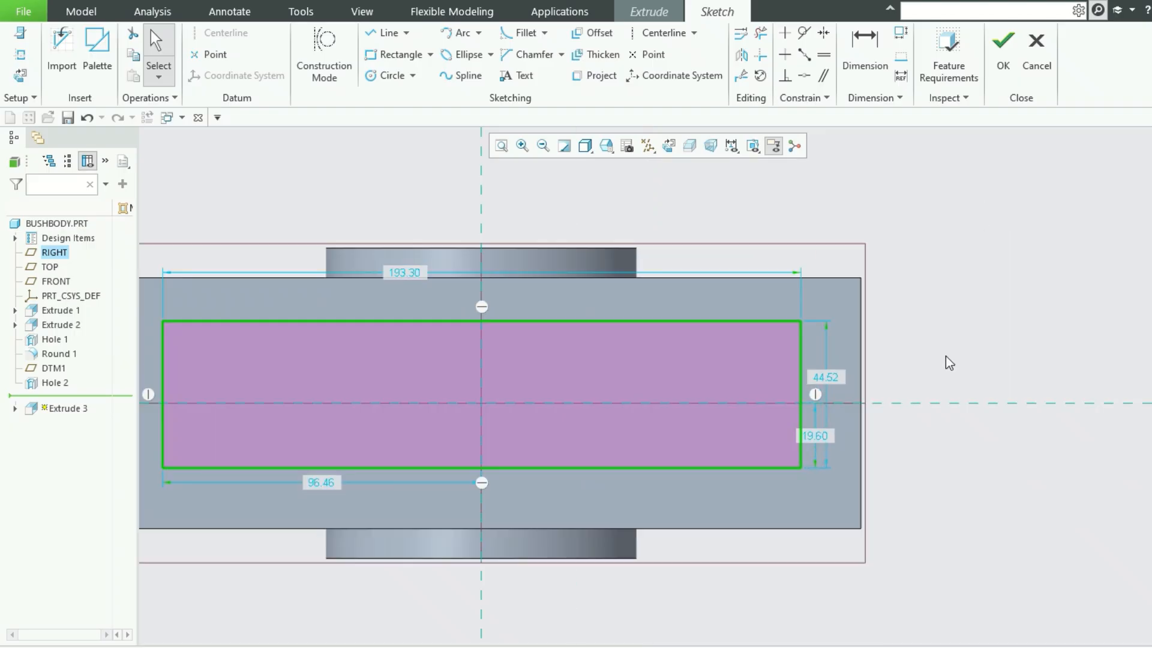
drag(825, 377, 959, 378)
double_click(959, 378)
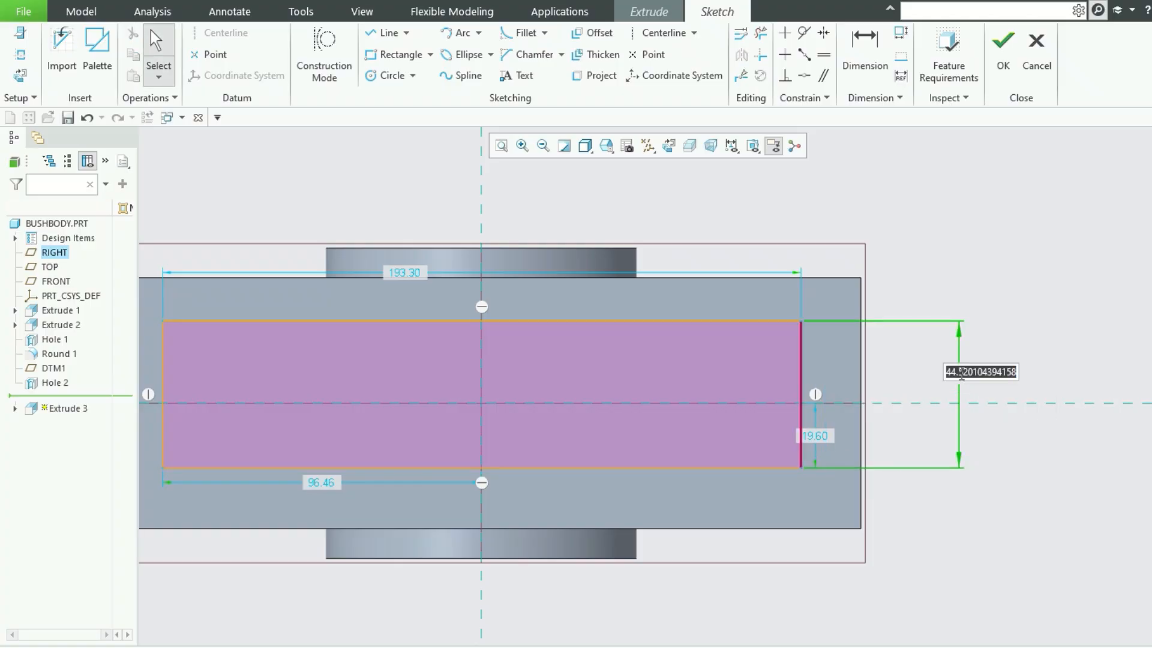
text(76-24)
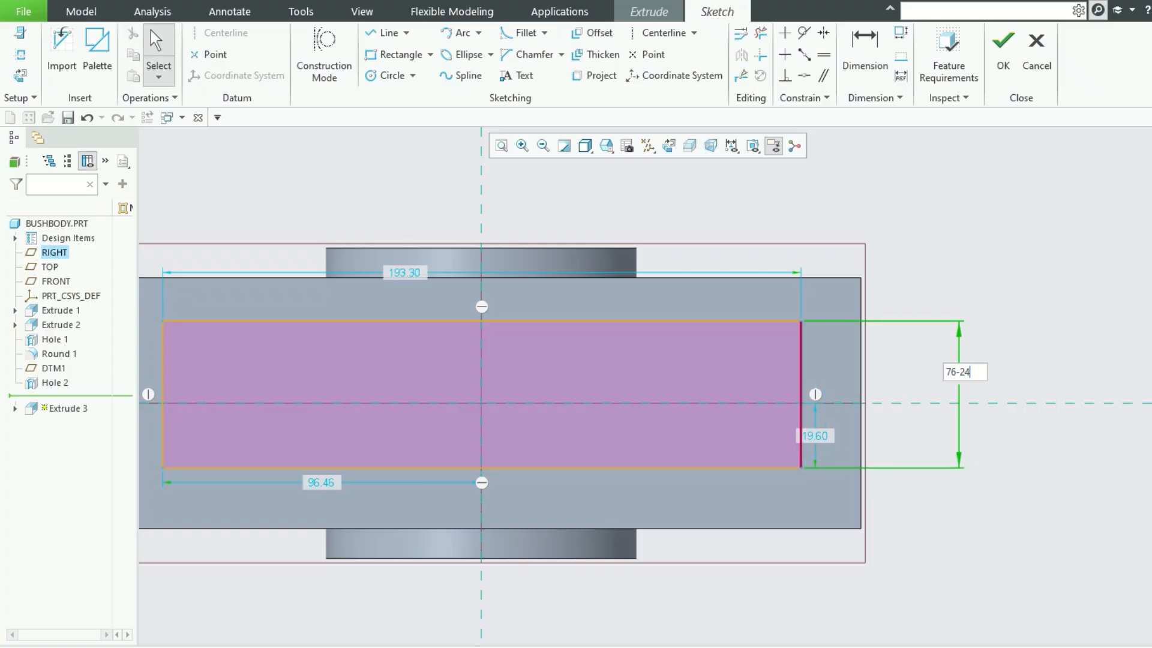
key(Return)
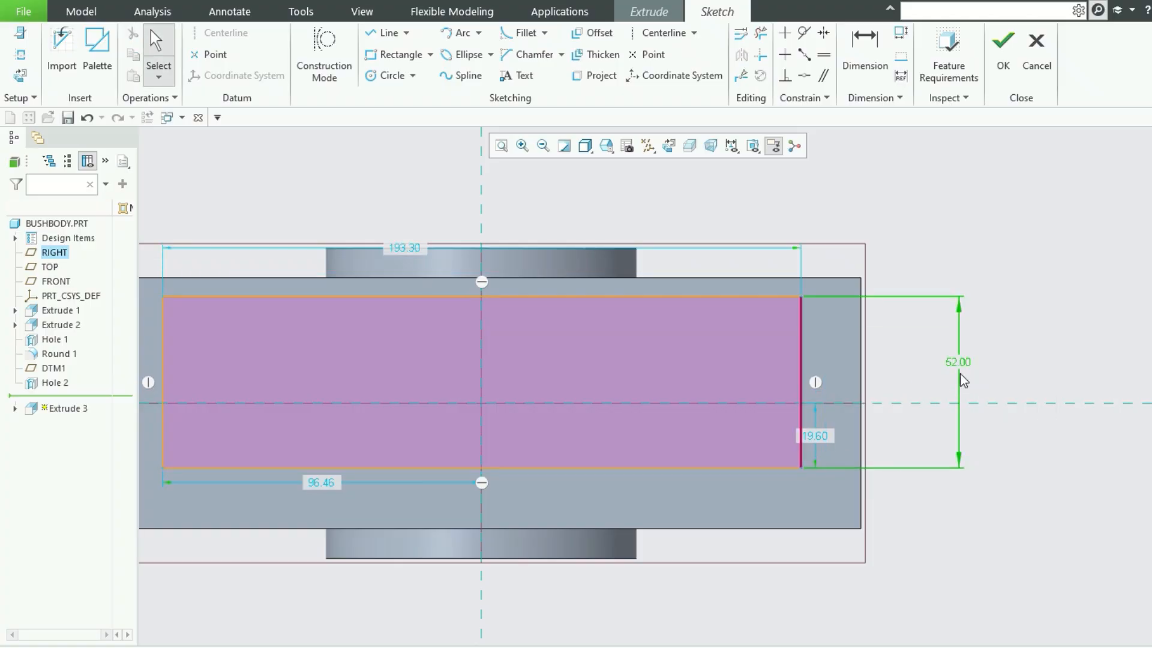
Set the distance from the rectangle's lower edge to the horizontal reference to 26 mm, entered as 52/2.
double_click(824, 442)
text(5)
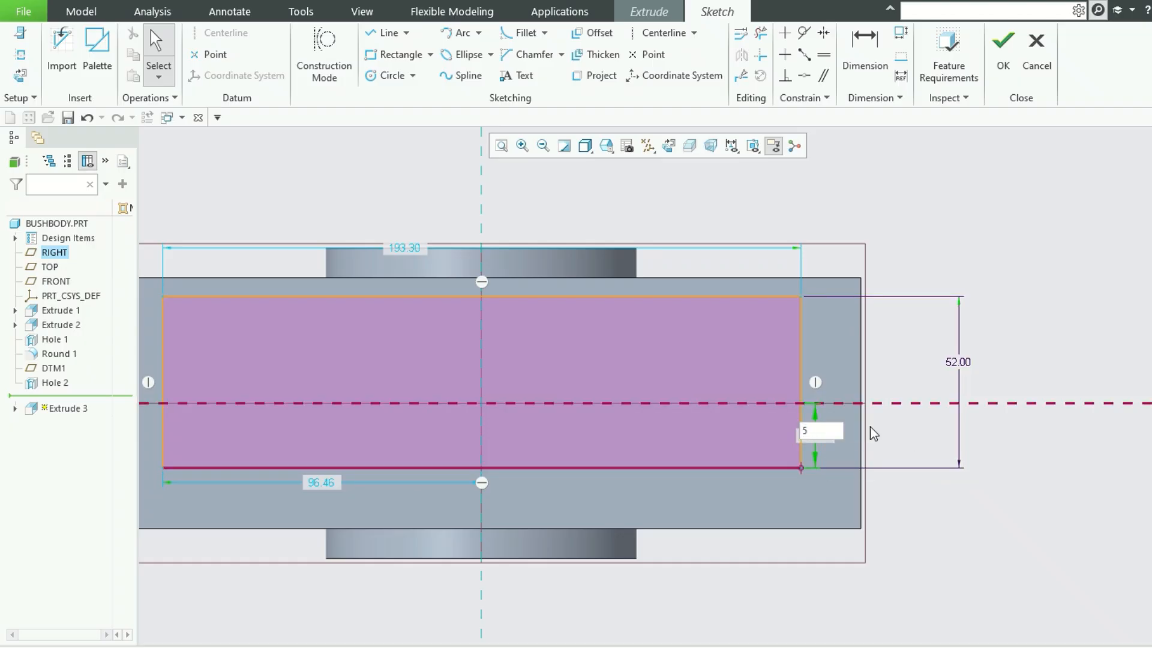
text(2/2)
key(Return)
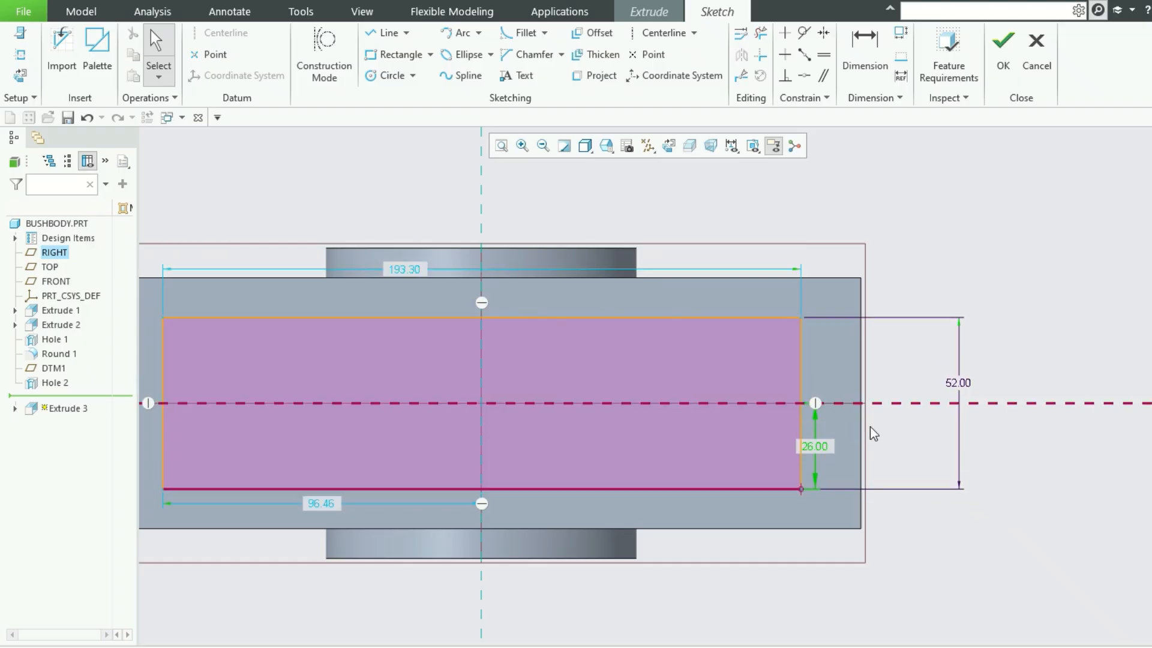
Set the rectangle's overall width to 198 mm, entered as 230-32.
scroll(923, 402, up, 2)
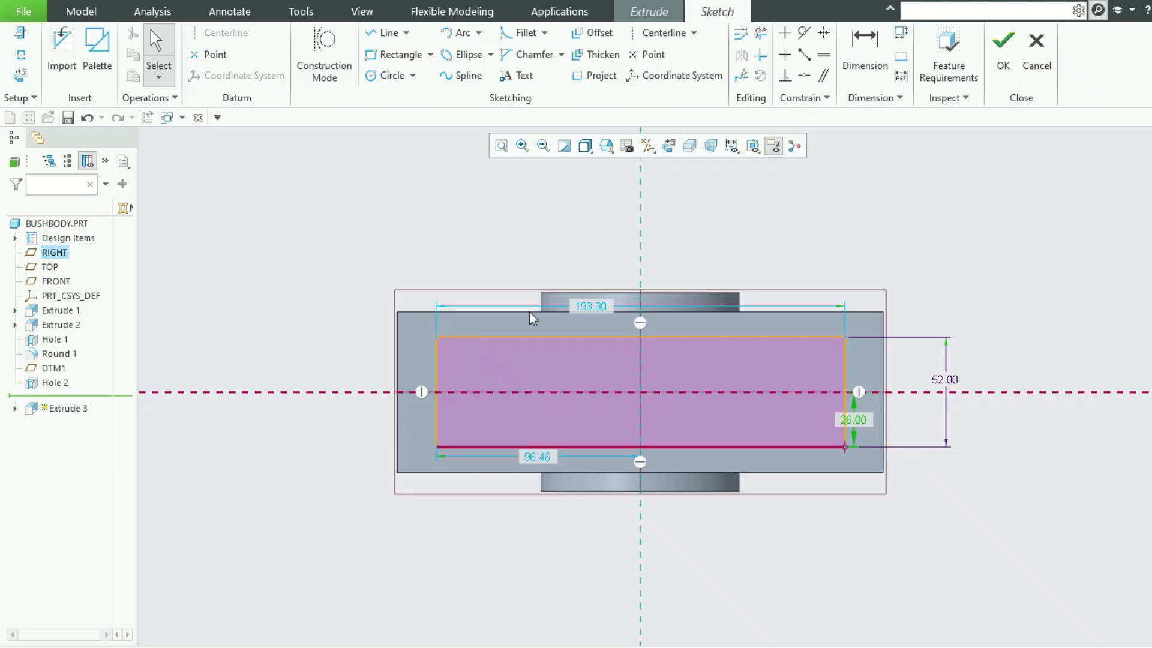
double_click(593, 308)
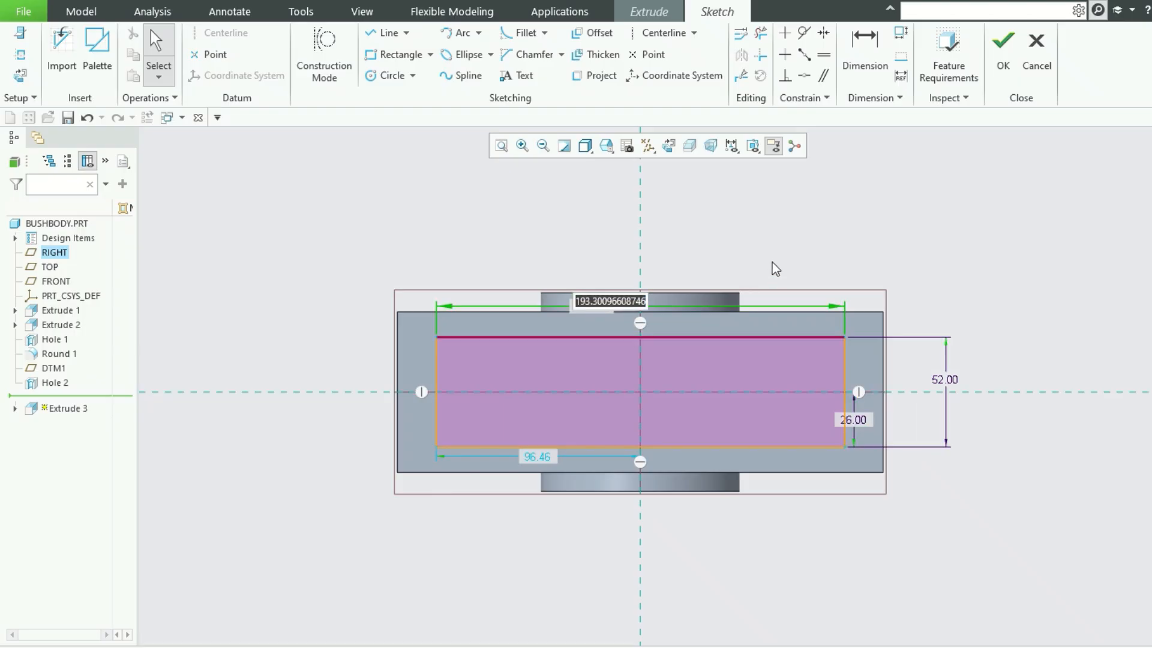
text(230)
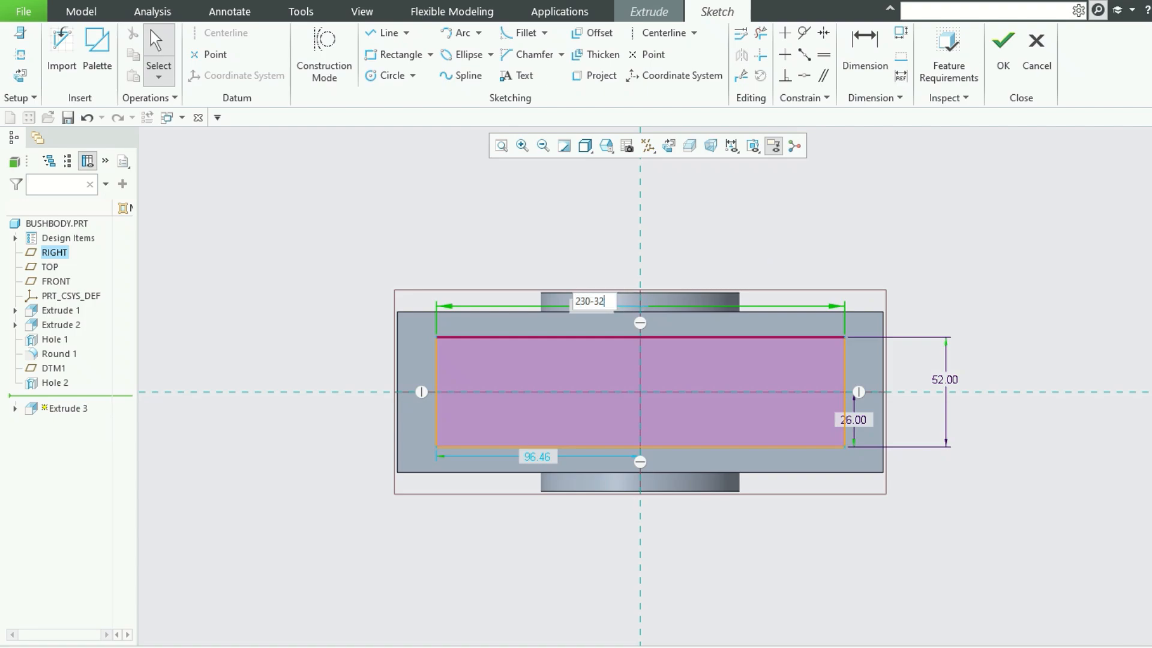
text(-32)
key(Return)
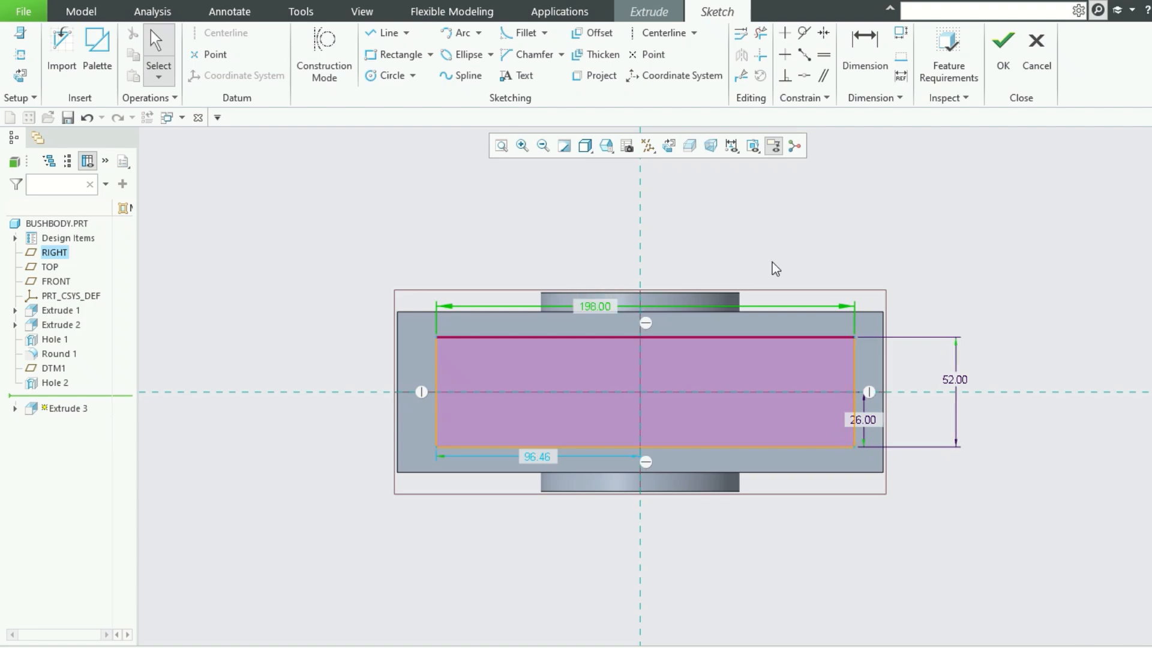
Set the distance from the rectangle's left edge to the vertical reference to 99 mm, entered as 198/2, and accept the sketch.
double_click(543, 462)
text(198/2)
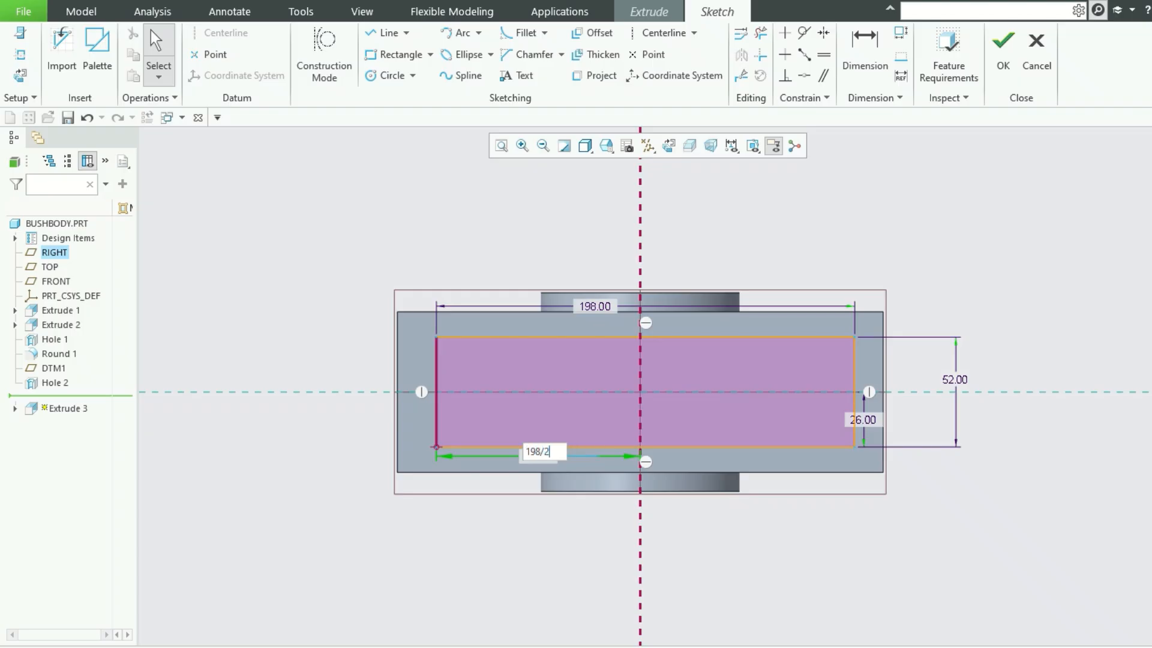
key(Return)
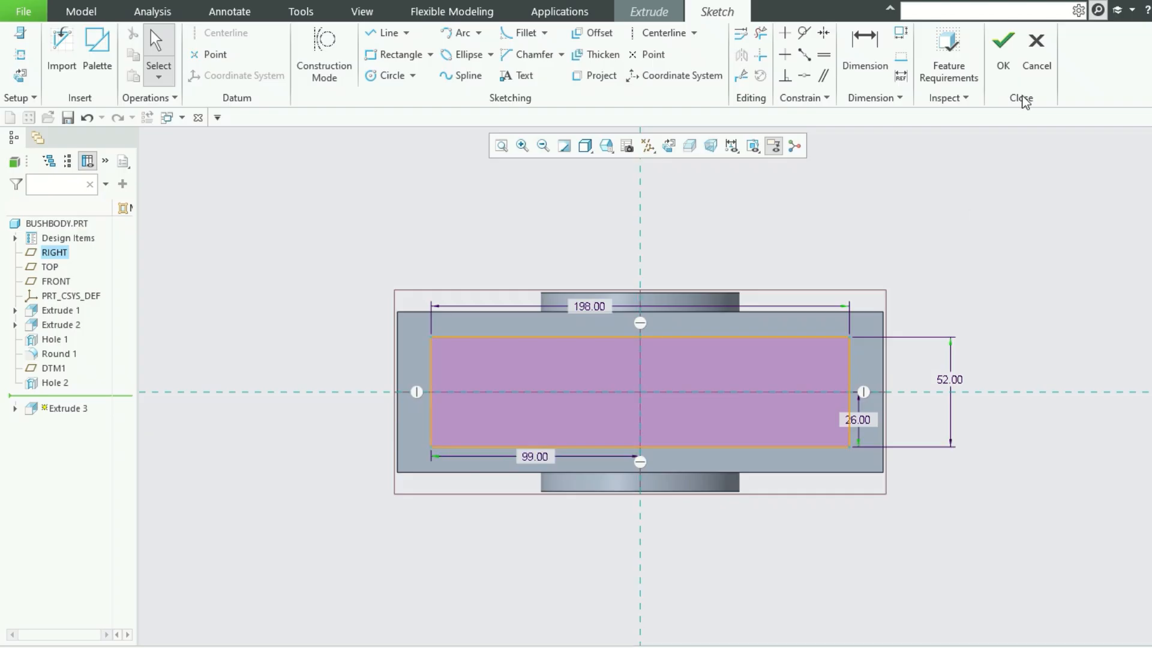
click(1003, 54)
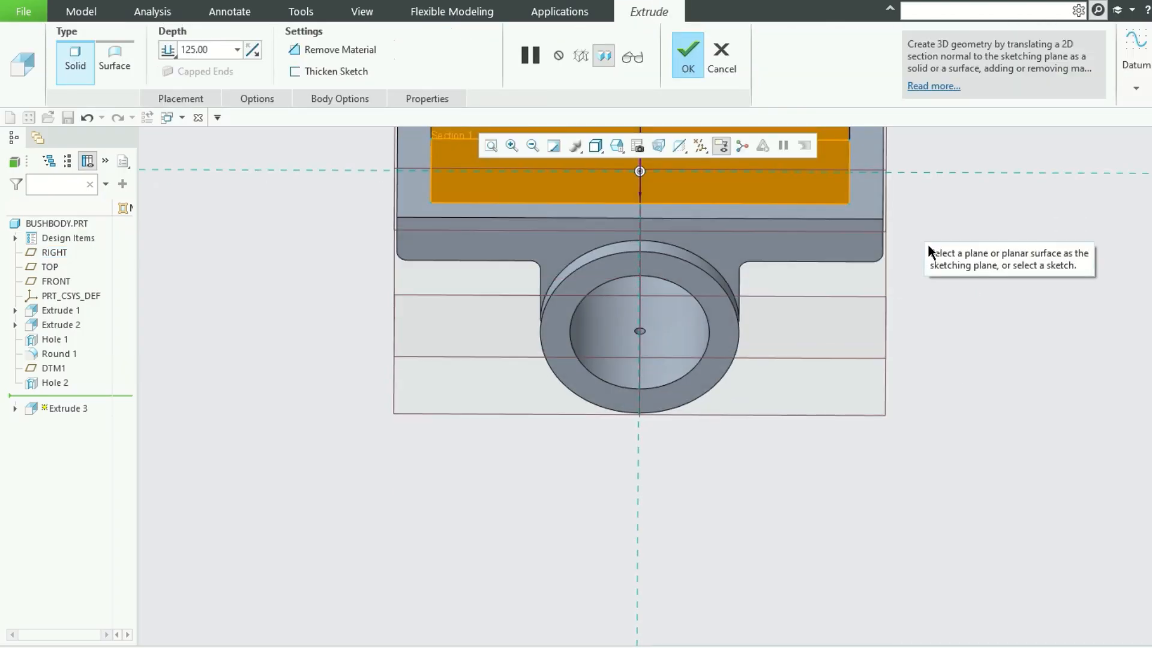
Extrude the rectangle as a material-removing cut 3 mm deep into the base's underside, with the depth direction flipped, and complete the feature.
scroll(928, 459, down, 3)
click(294, 49)
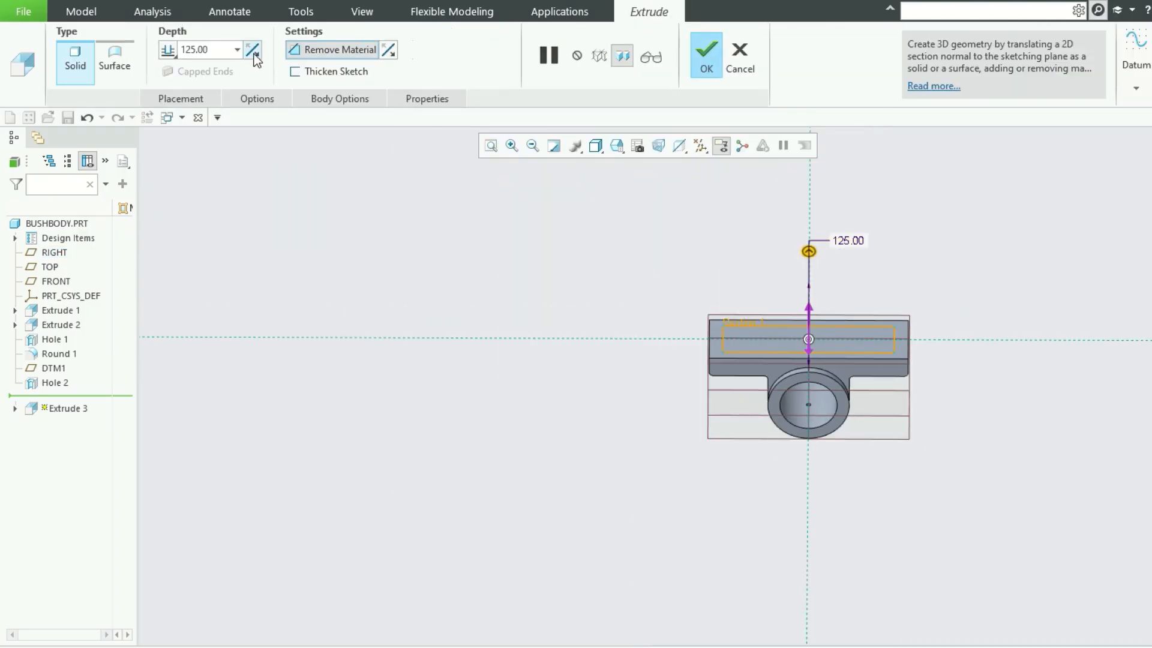
click(253, 50)
click(223, 48)
text(3)
key(Return)
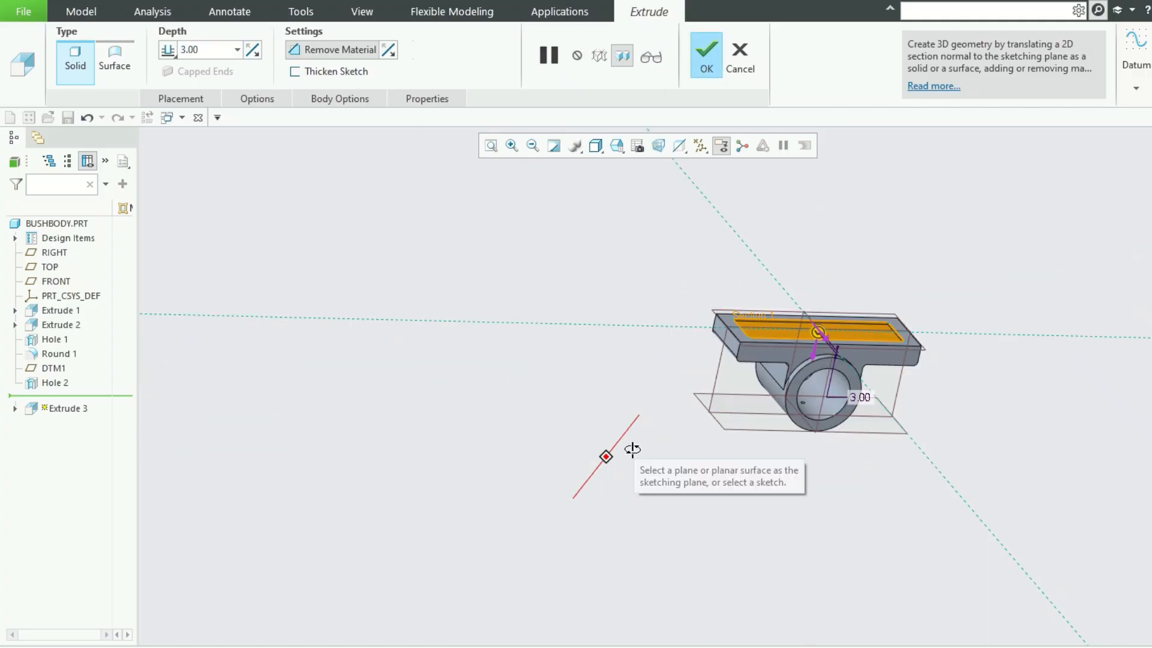
click(700, 53)
Start another extrude sketch on the TOP plane and orient the view parallel to it.
middle_drag(483, 499, 603, 390)
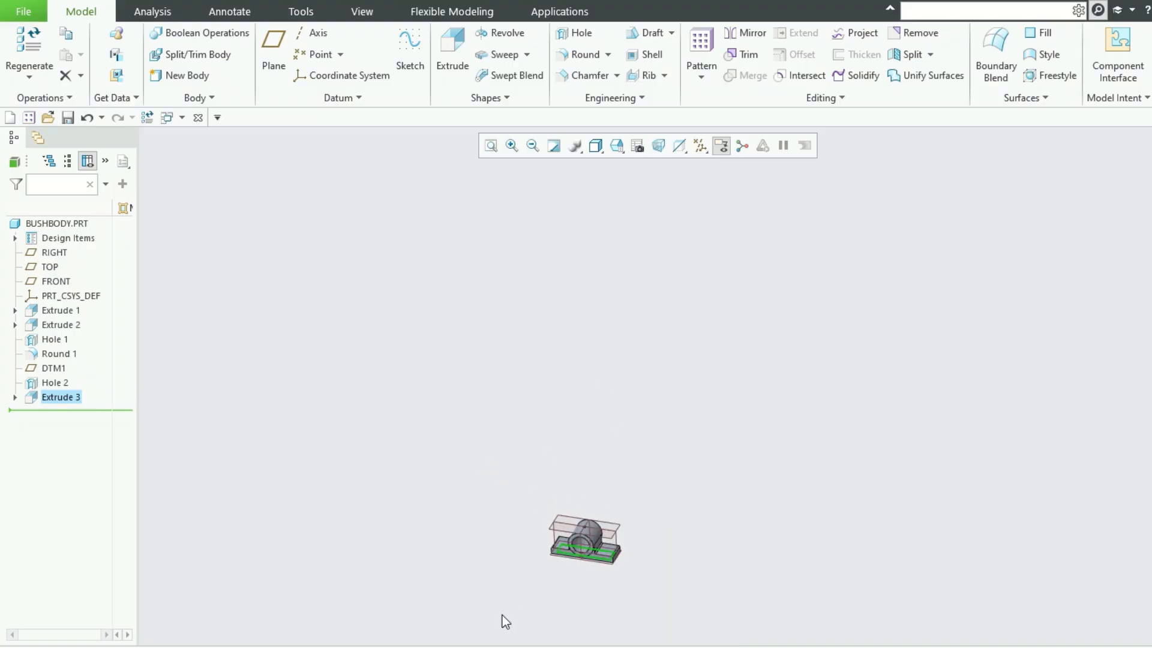
click(632, 550)
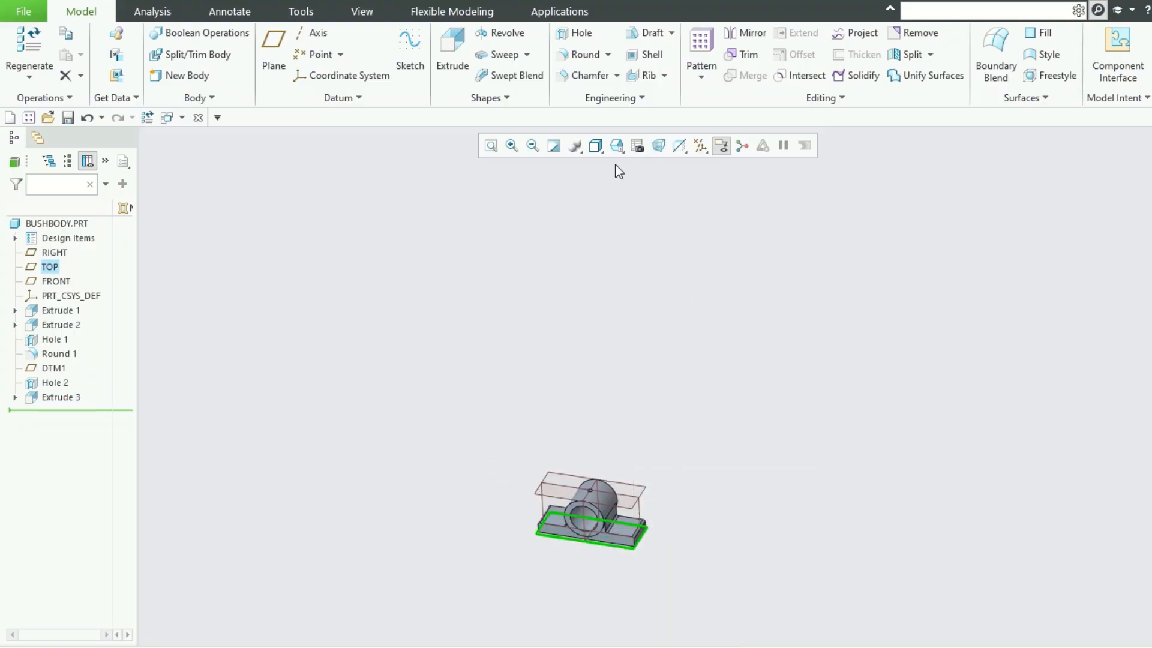
key(ctrl+d)
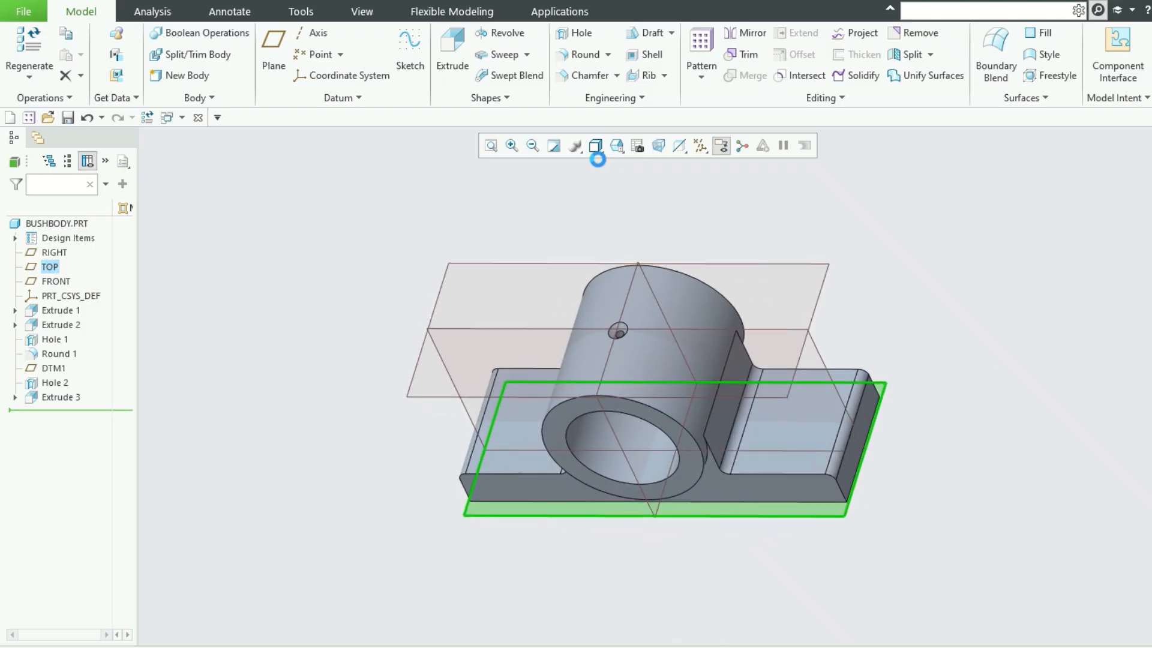
click(458, 55)
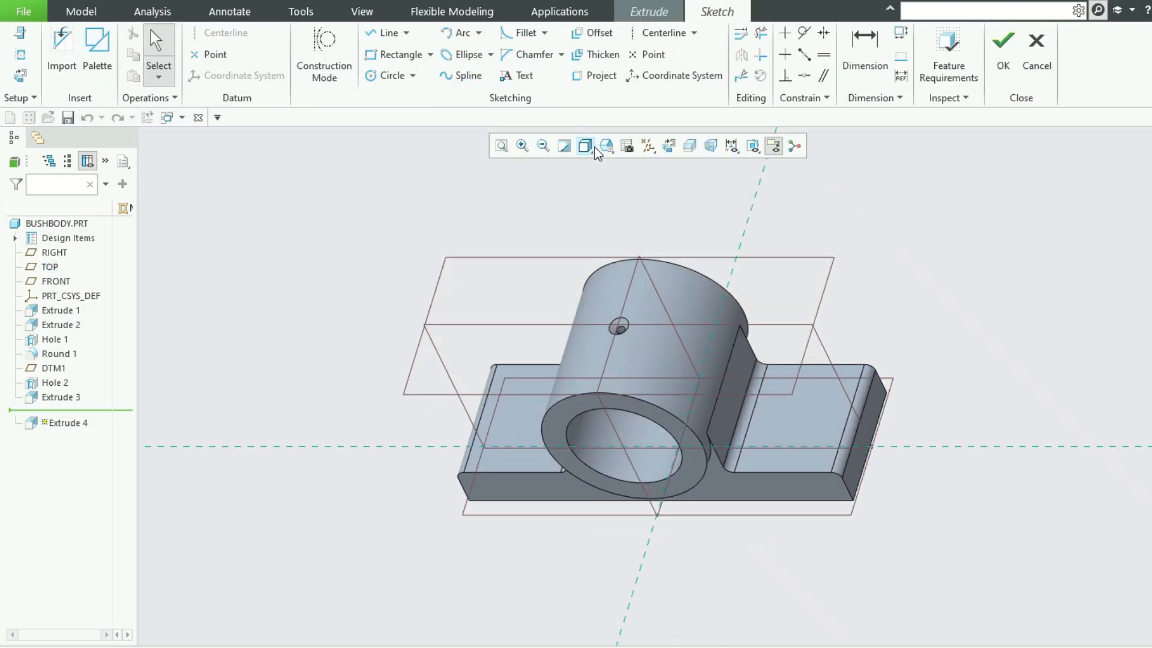
click(669, 146)
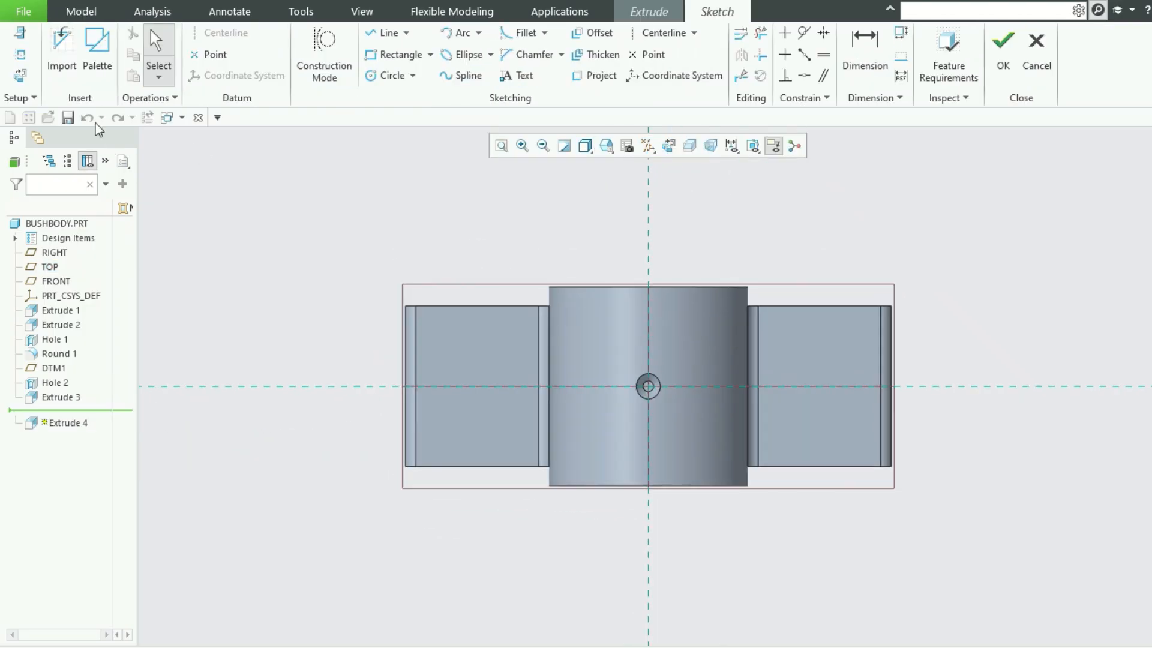
Place a Racetrack shape from the sketcher palette over the base's left flange, about 98 mm long and 24 mm wide, and accept it.
click(97, 59)
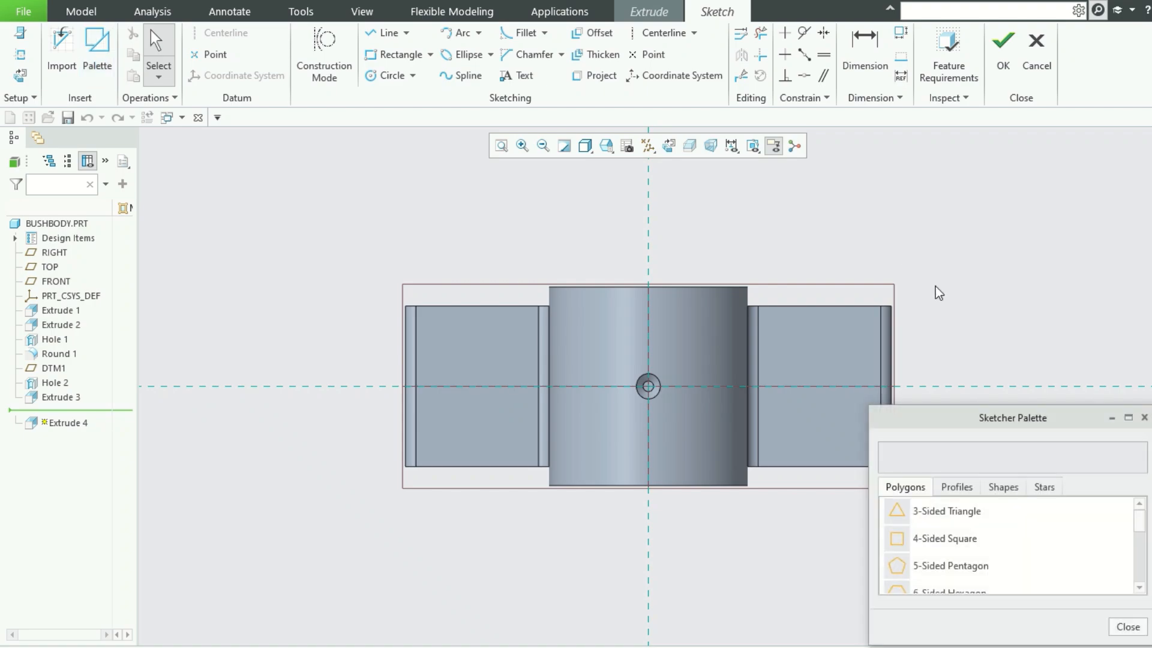
click(1005, 488)
scroll(972, 561, down, 2)
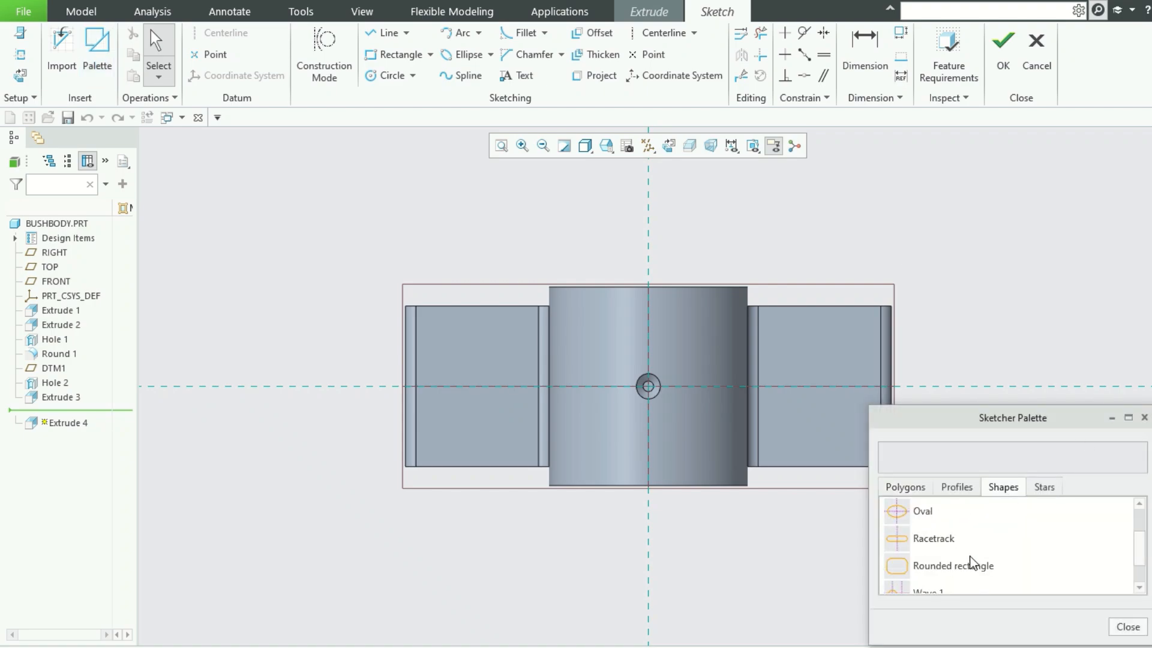
click(950, 544)
mouse_move(976, 546)
mouse_down()
mouse_move(420, 406)
mouse_move(459, 380)
mouse_up()
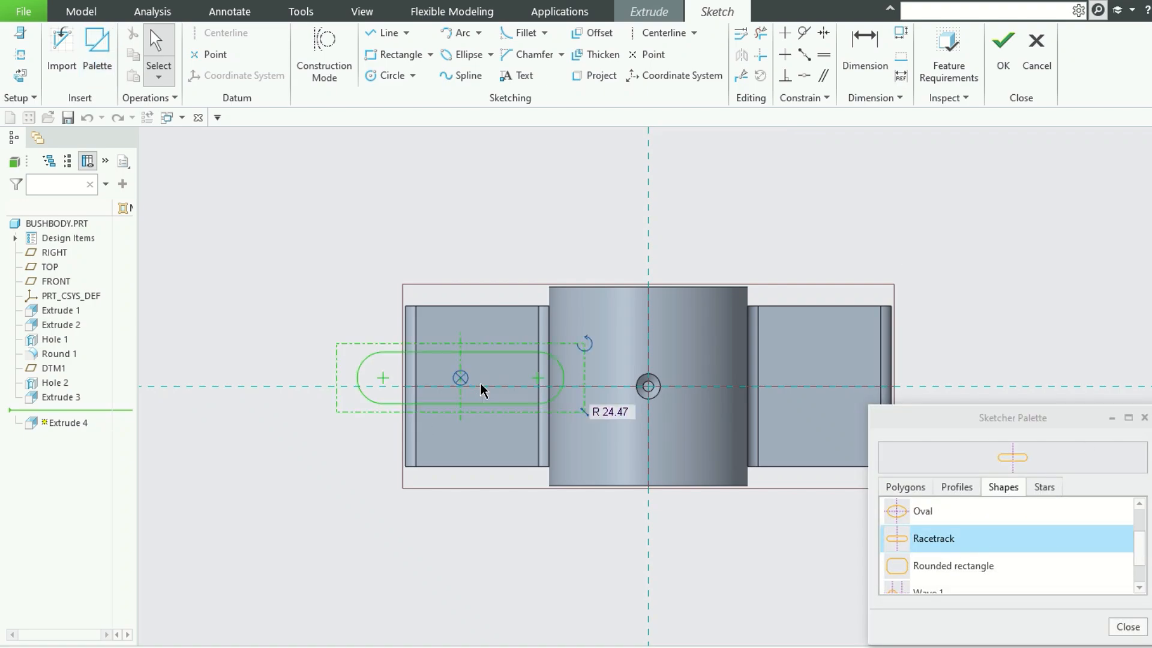
click(1128, 627)
scroll(556, 498, down, 2)
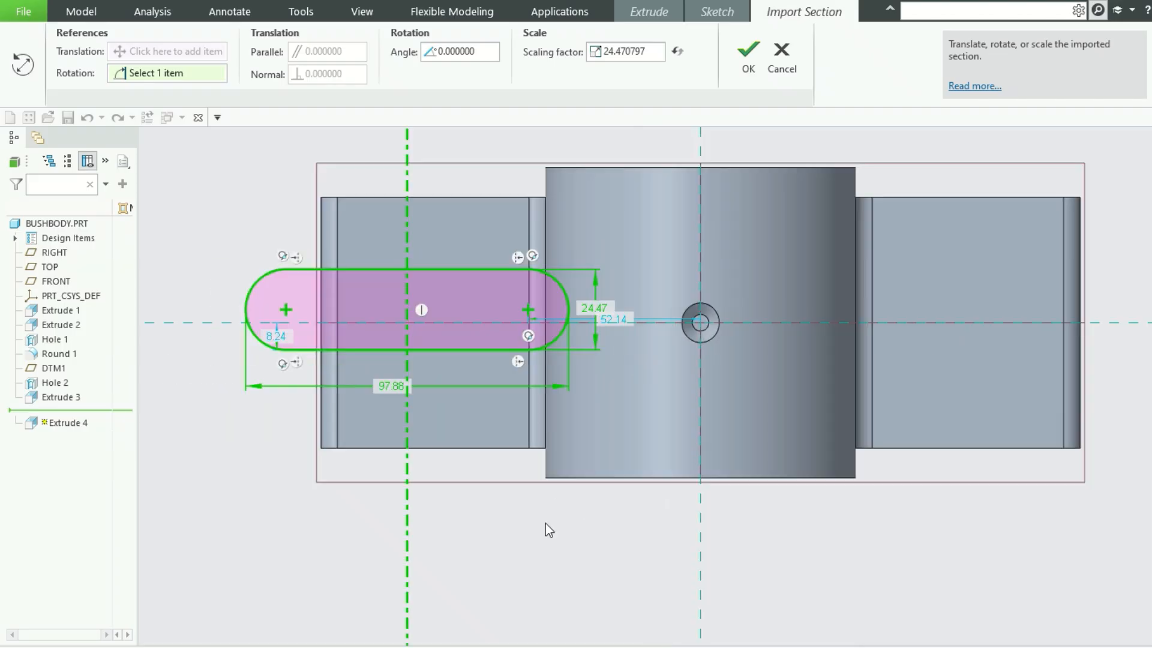
middle_click(546, 522)
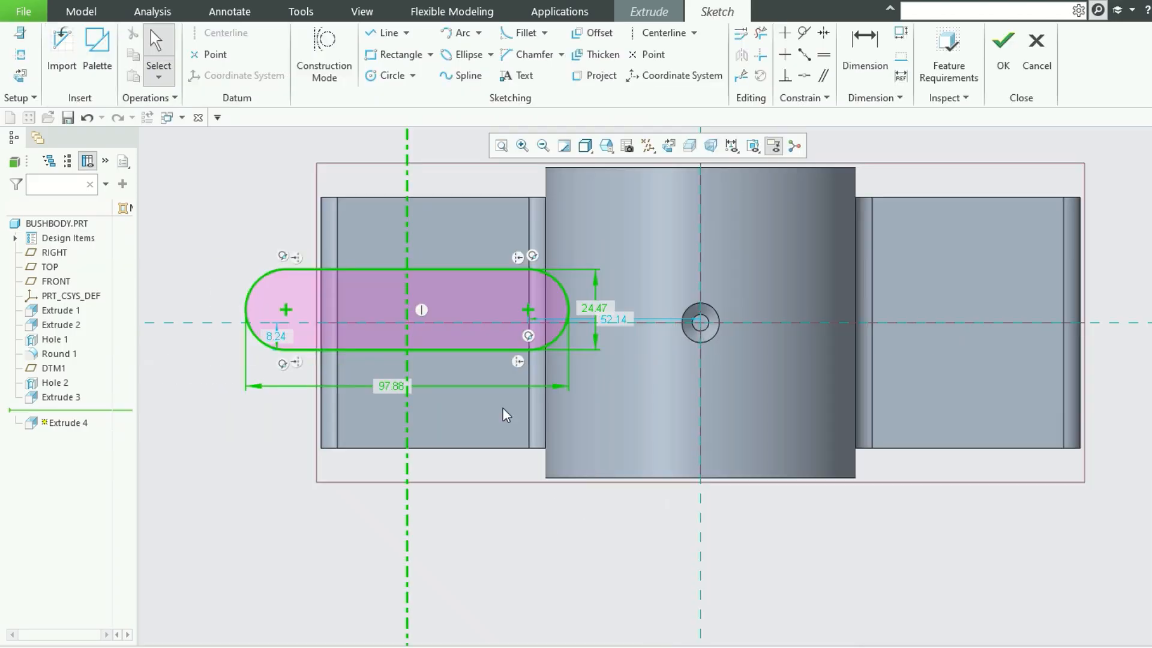
Set the racetrack slot's width to 16 mm and its overall length to 26 mm.
double_click(605, 309)
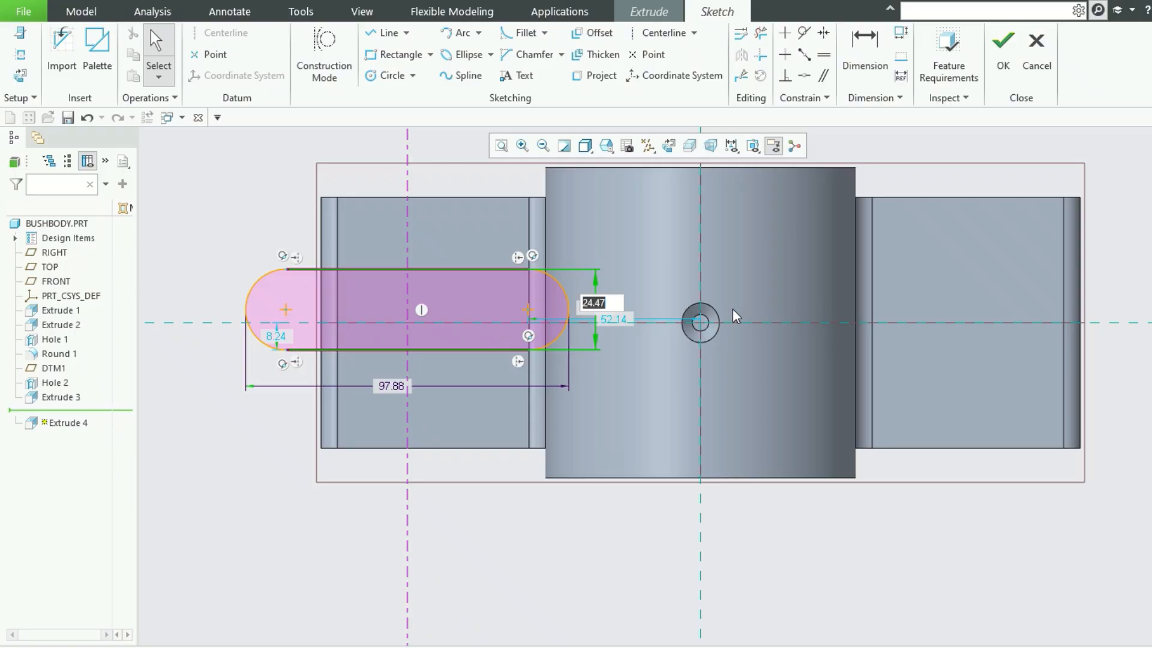
text(16)
key(Return)
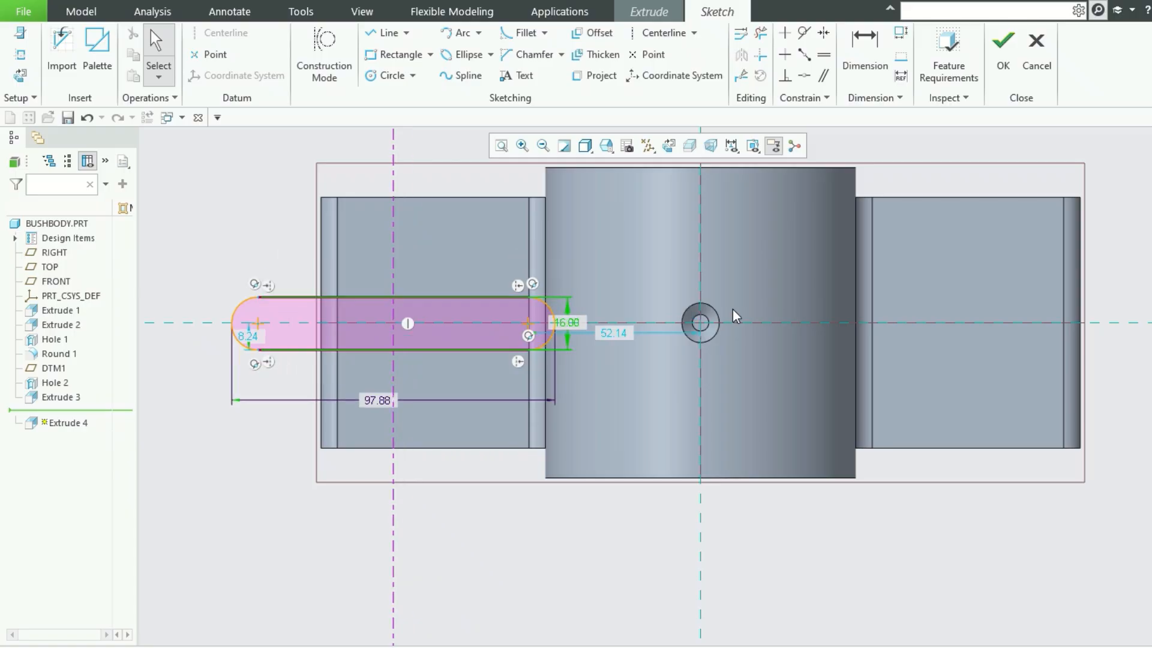
double_click(379, 400)
text(26)
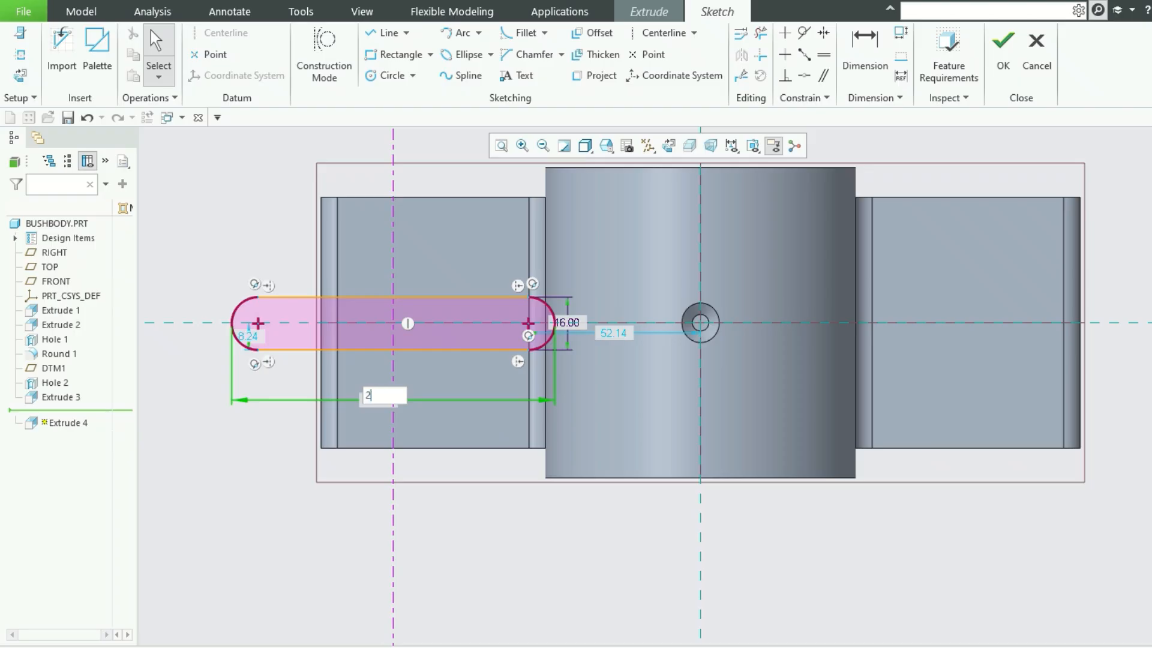
key(Return)
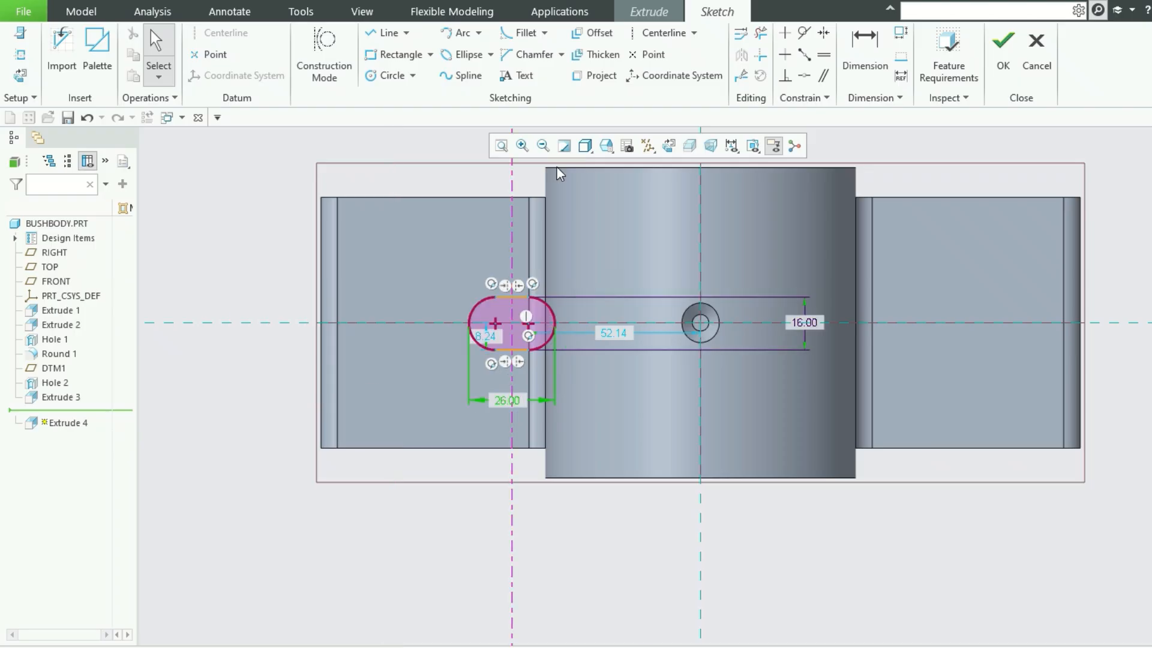
Dimension the slot's vertical centreline from the vertical reference through the boss hole and set the distance to 80 mm.
click(865, 48)
click(511, 220)
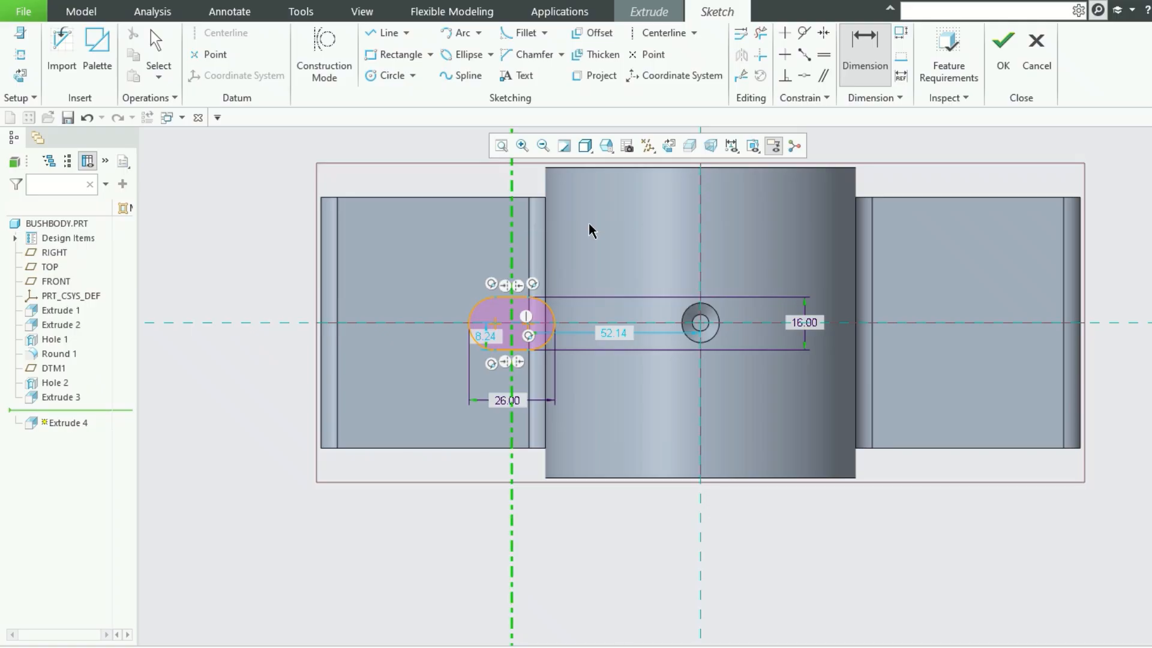
click(701, 211)
scroll(608, 636, down, 3)
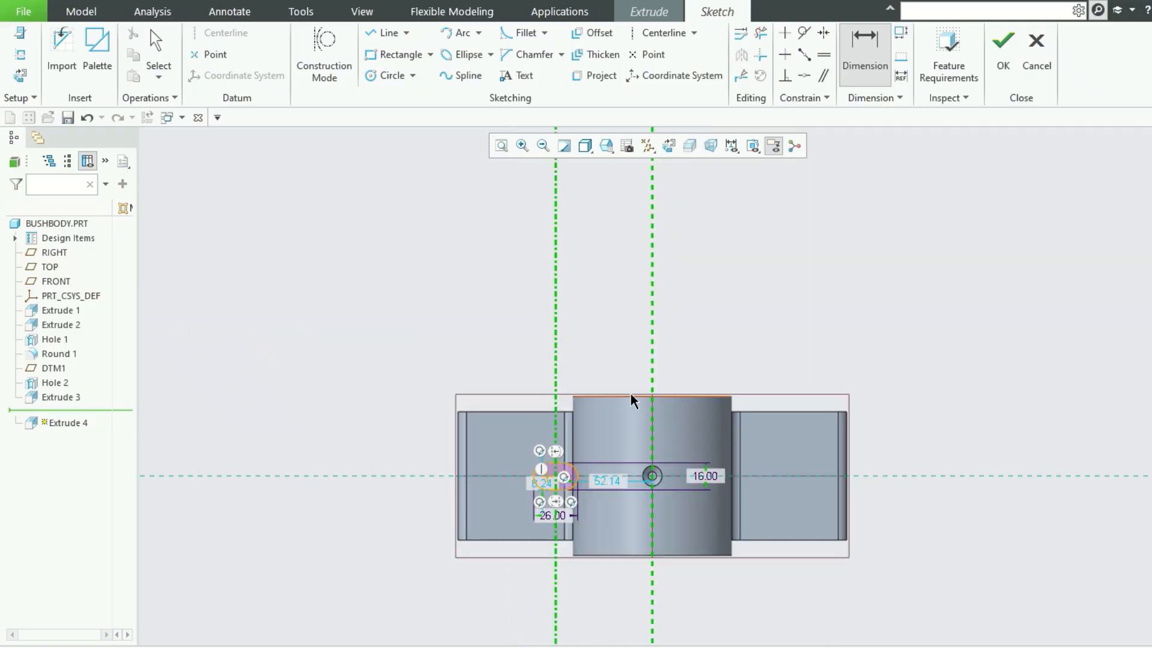
middle_click(616, 356)
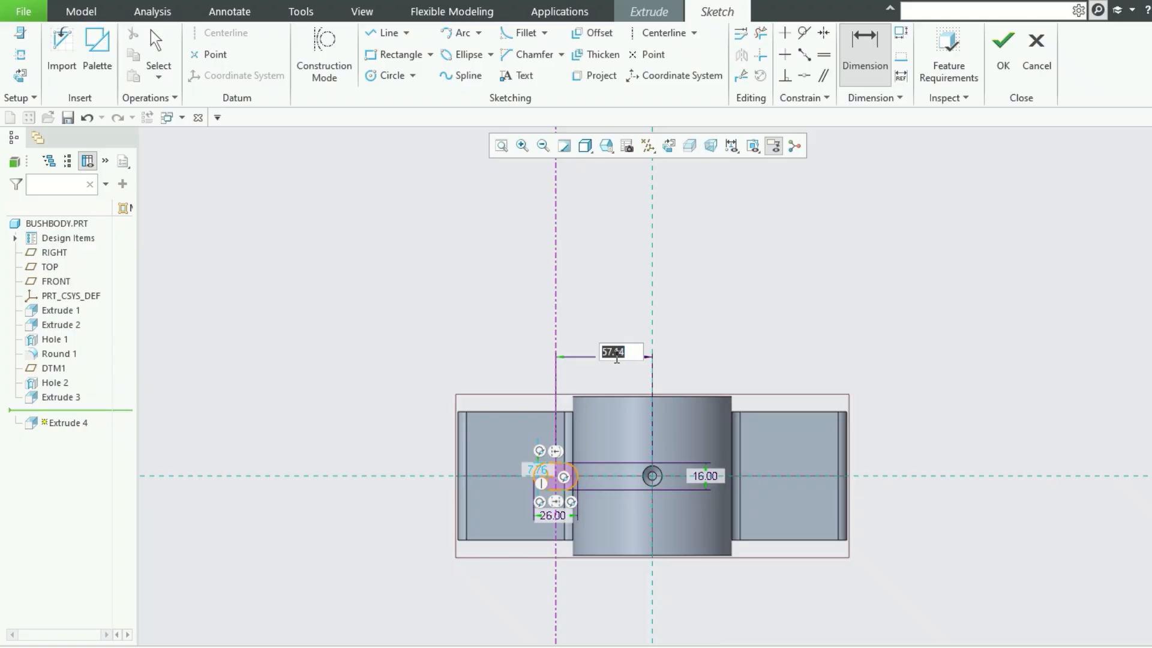
text(80)
key(Return)
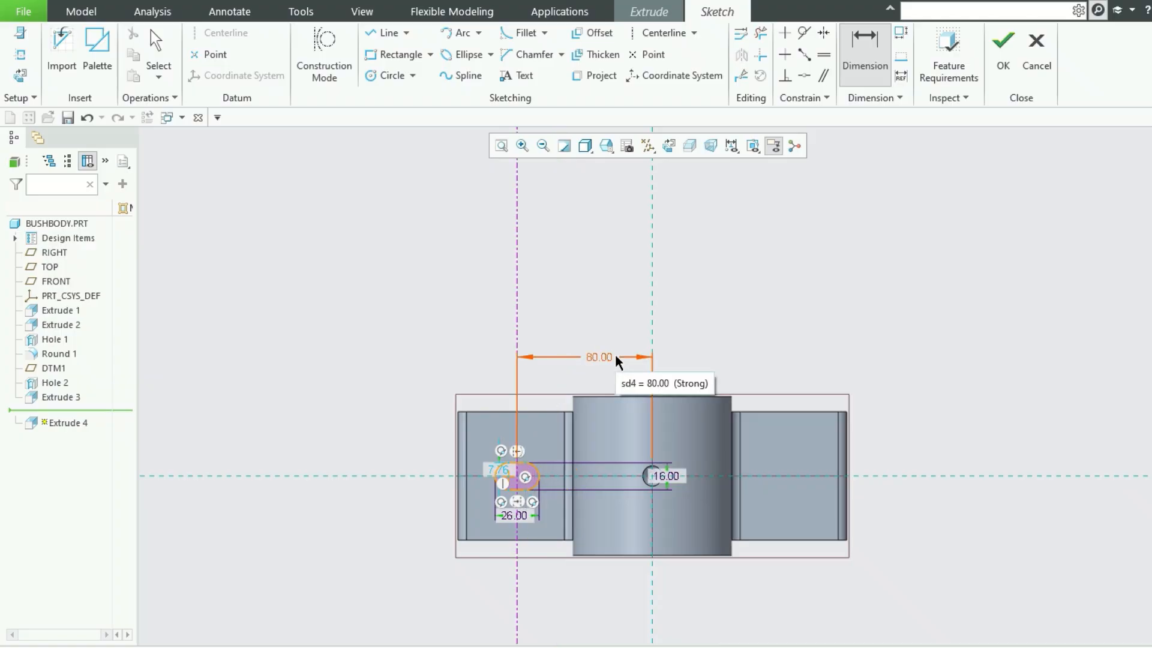
scroll(558, 509, up, 4)
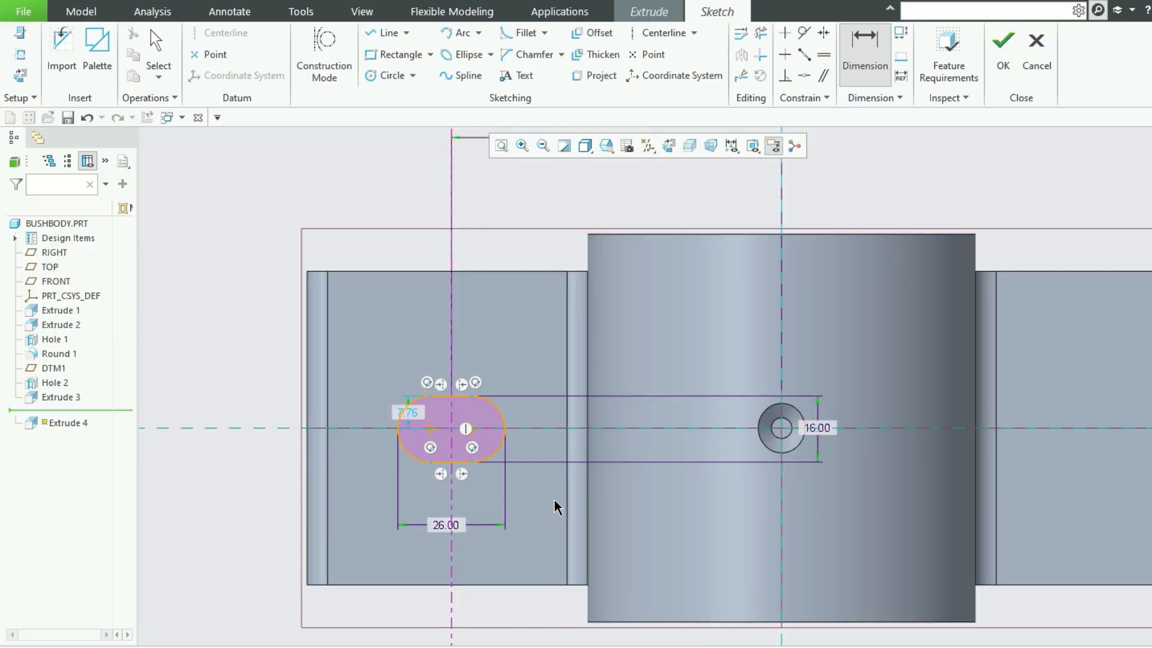
Set the distance from the slot's upper edge to the horizontal reference to 8 mm and accept the sketch.
scroll(558, 509, up, 1)
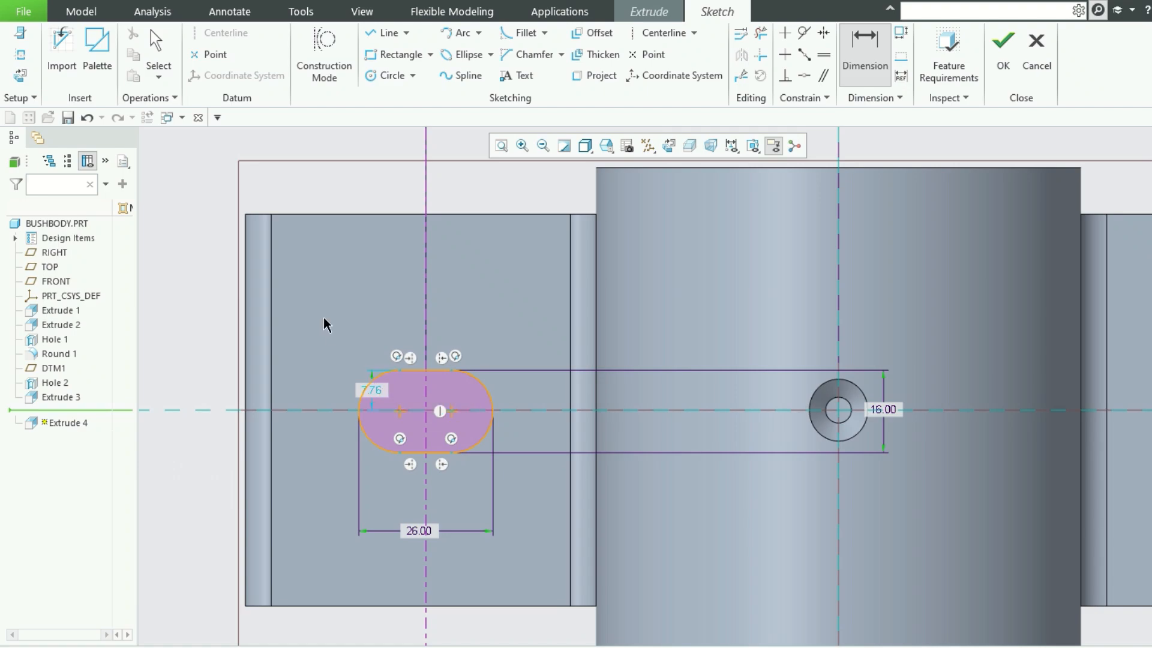
double_click(377, 389)
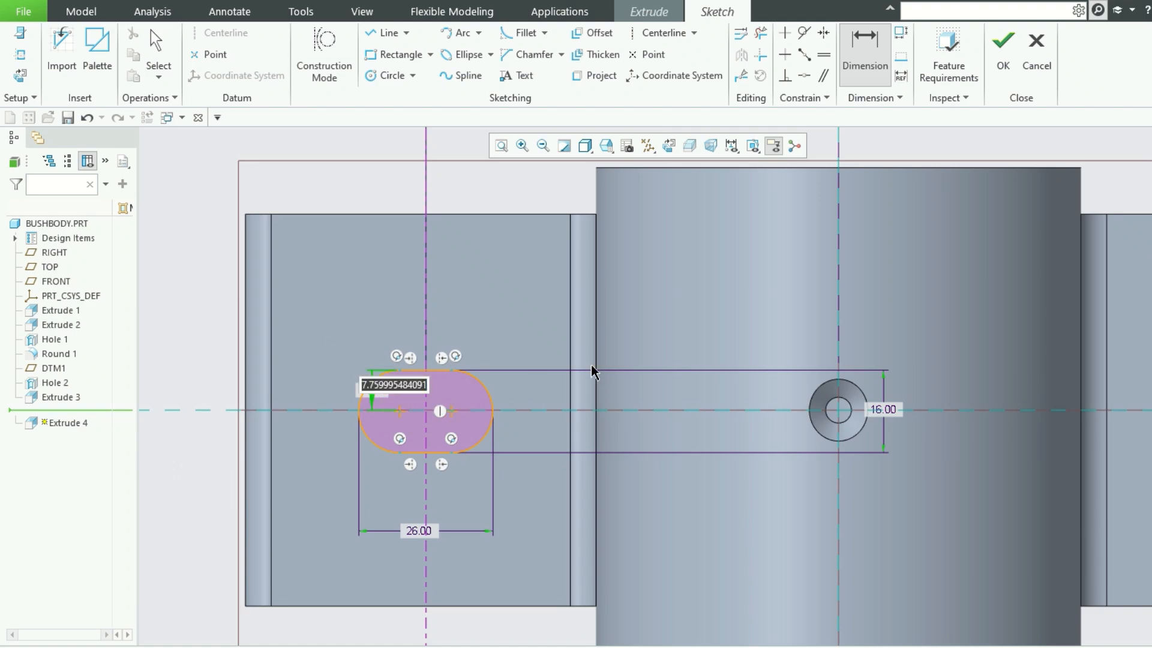
text(8)
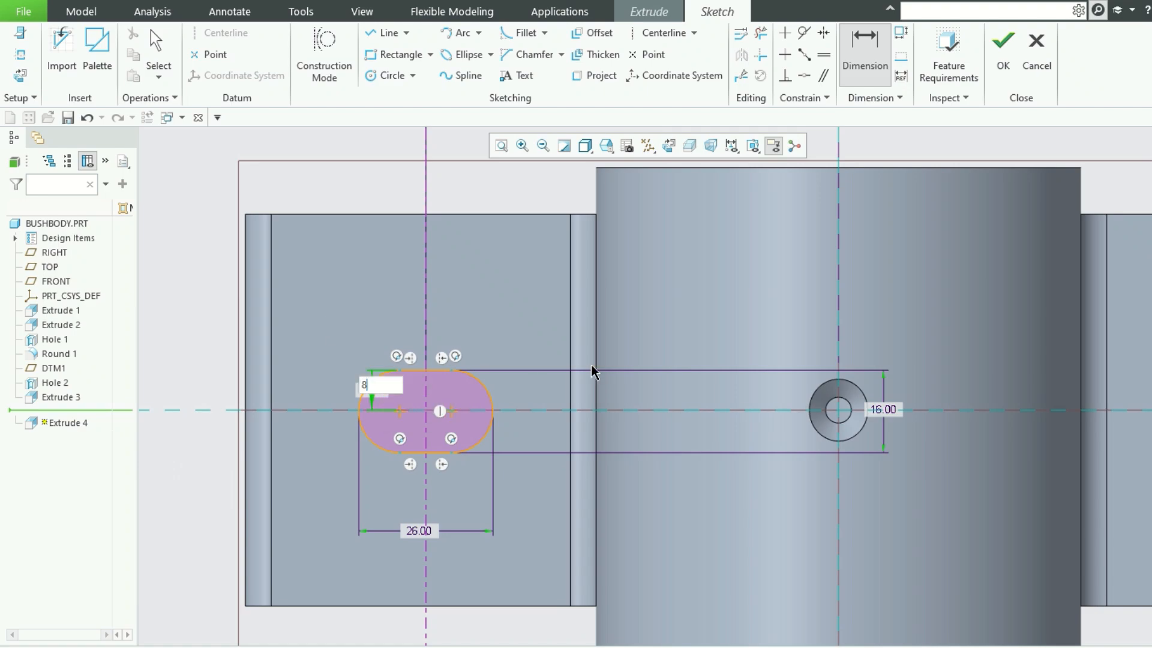
key(Return)
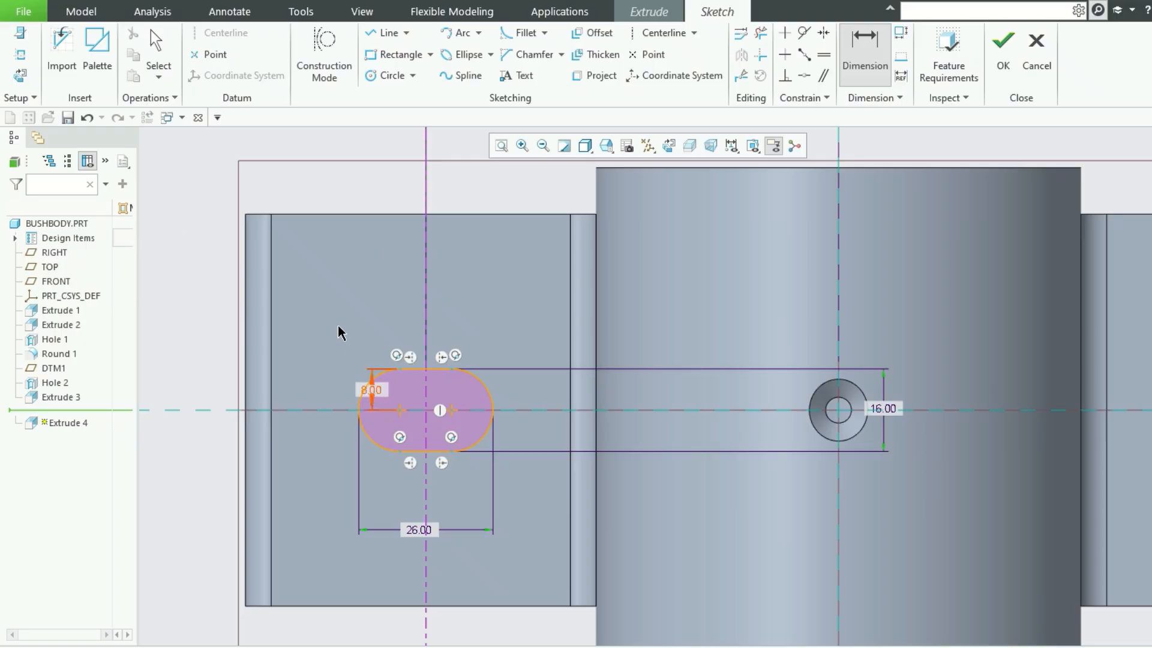
scroll(347, 336, up, 3)
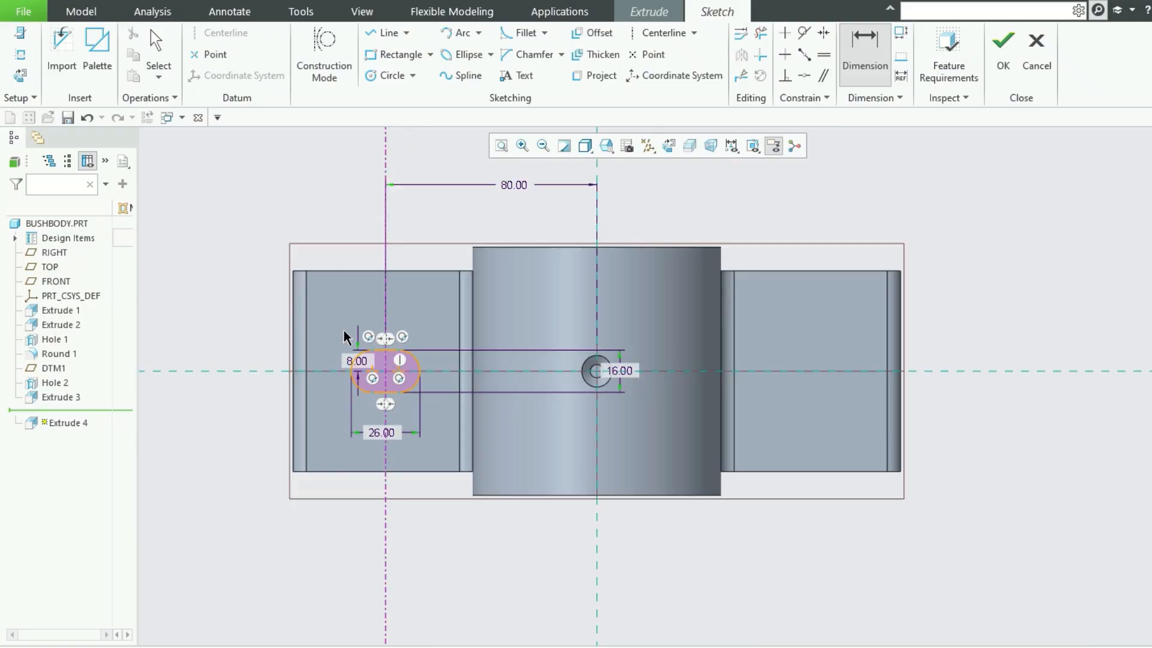
click(1003, 51)
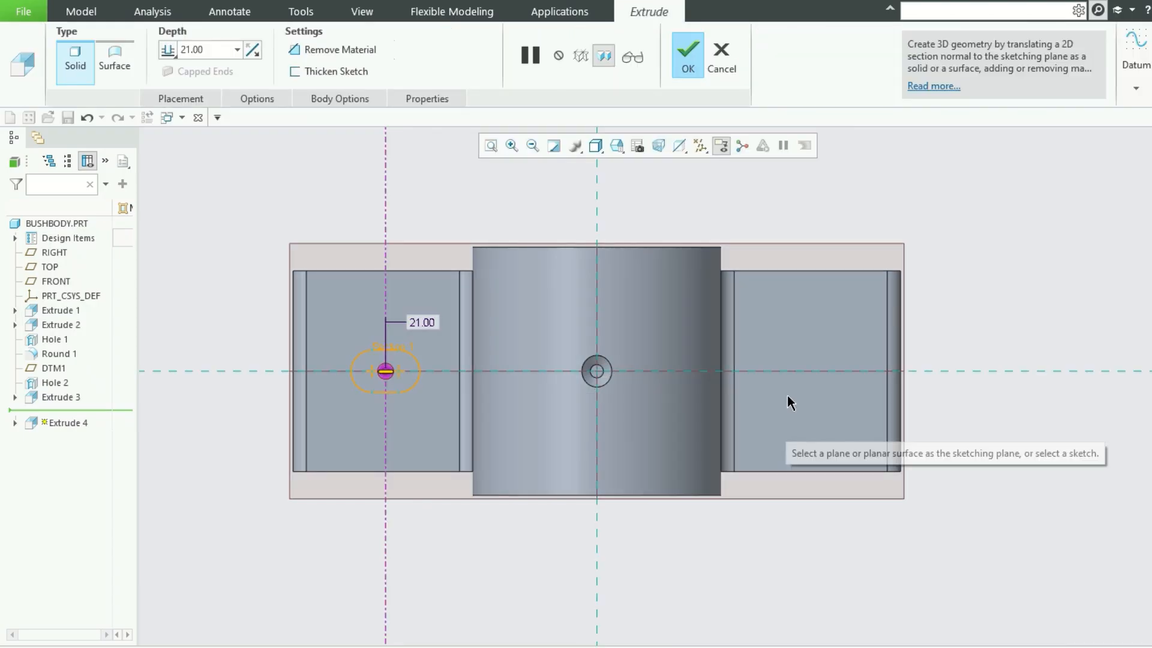
Complete the slot extrude as a material-removing cut all the way through the base flange.
click(351, 49)
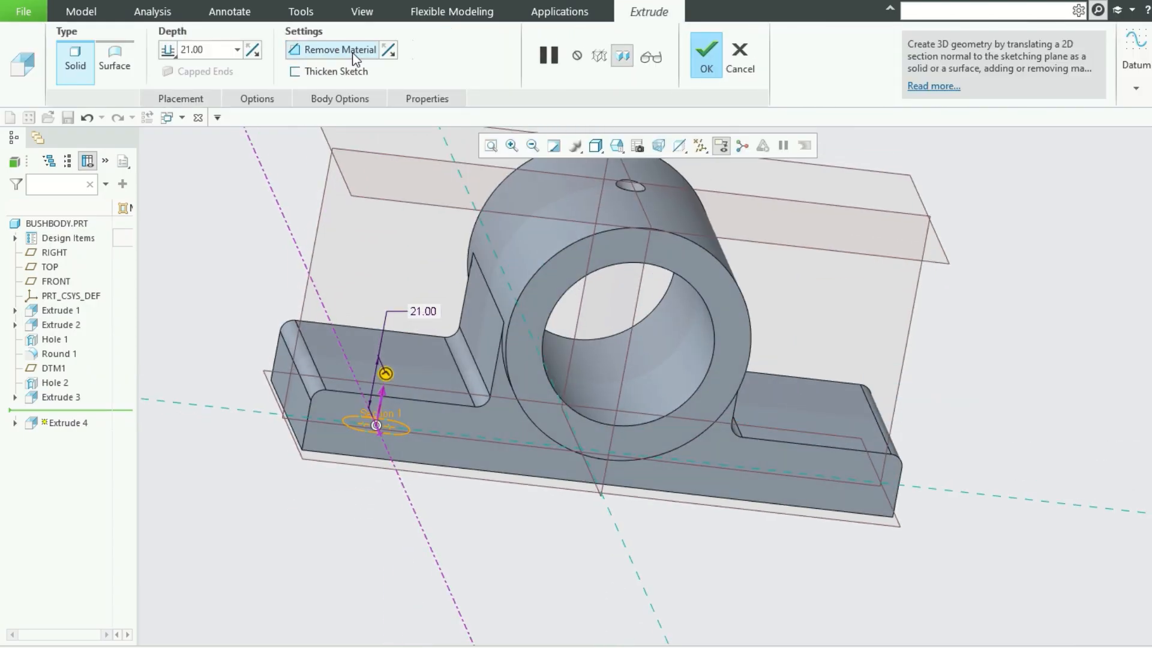
click(170, 52)
click(193, 121)
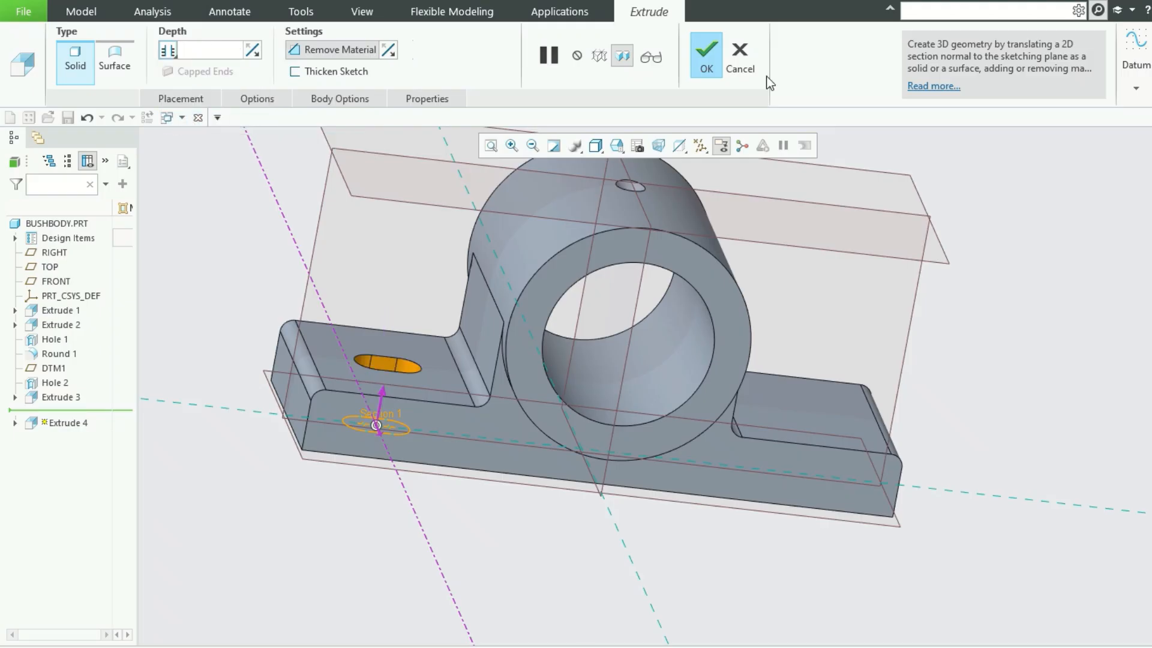
click(707, 60)
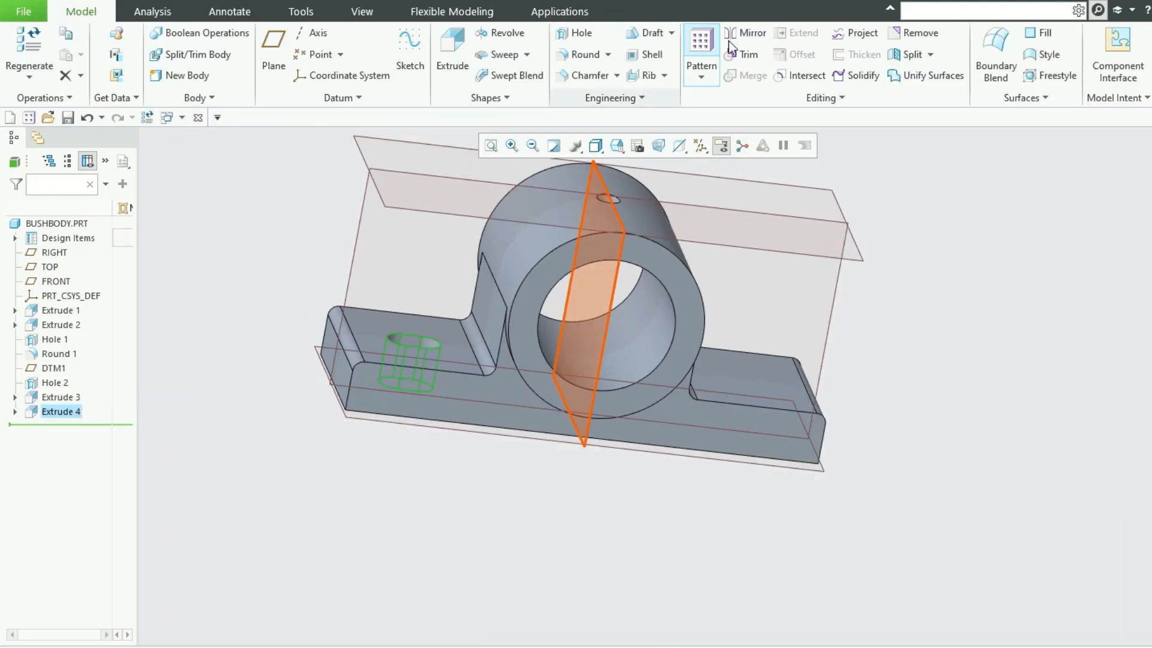
Mirror the slot cut across the RIGHT datum plane onto the opposite flange and return to the default orientation.
click(744, 34)
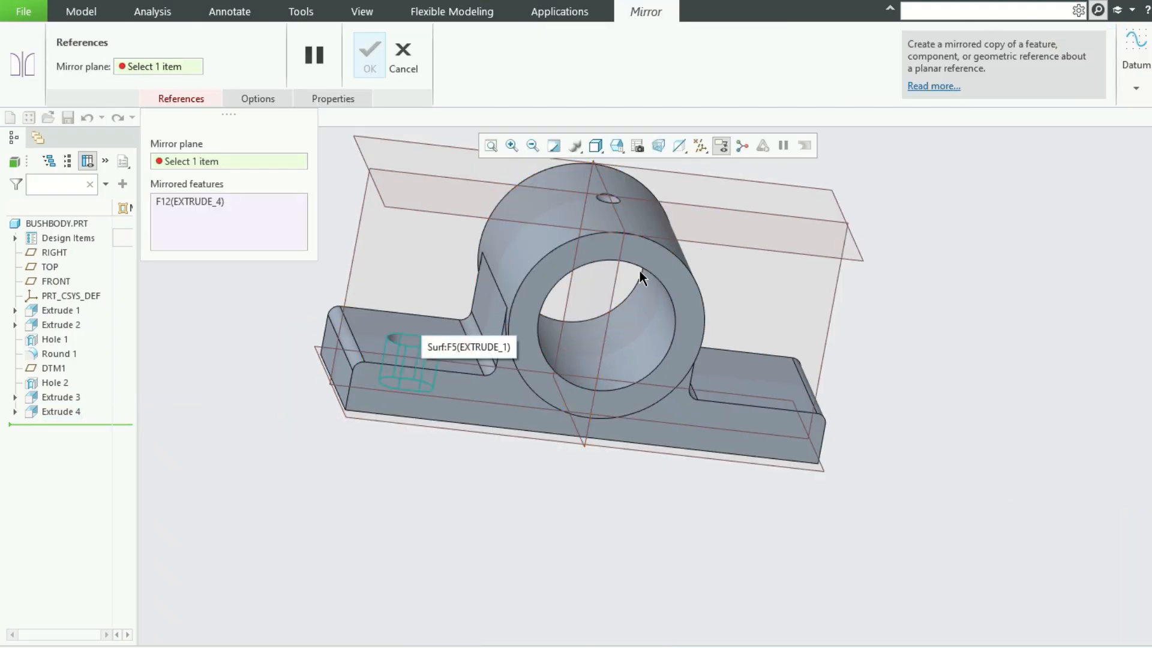
click(617, 273)
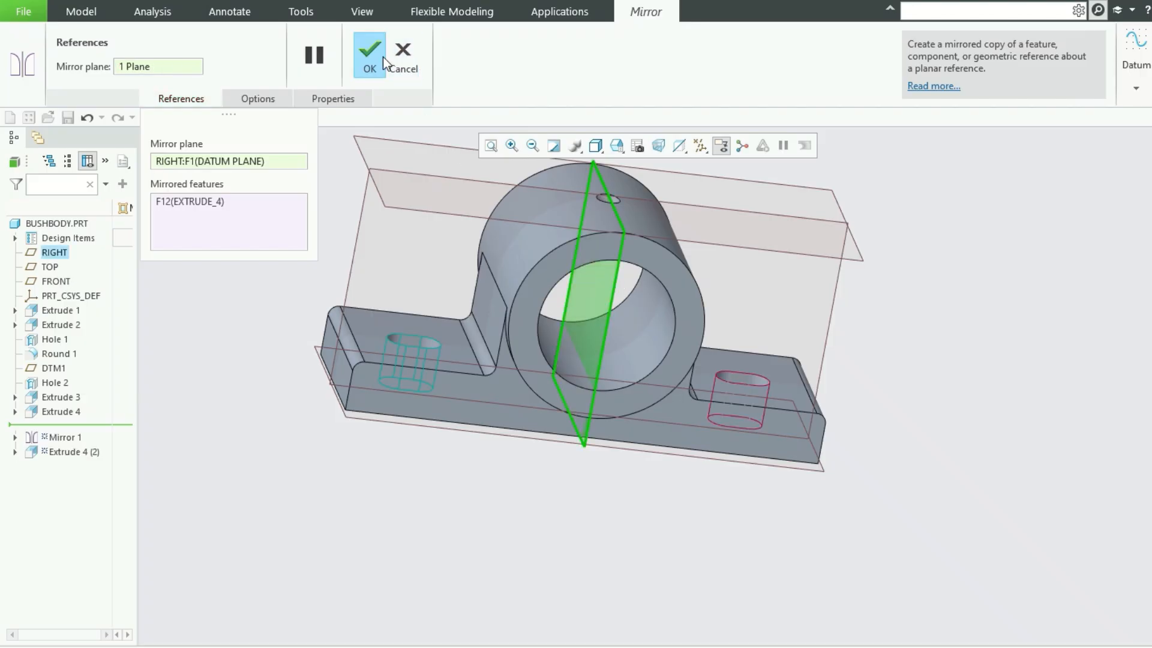
click(370, 57)
scroll(893, 378, down, 3)
middle_drag(893, 378, 837, 367)
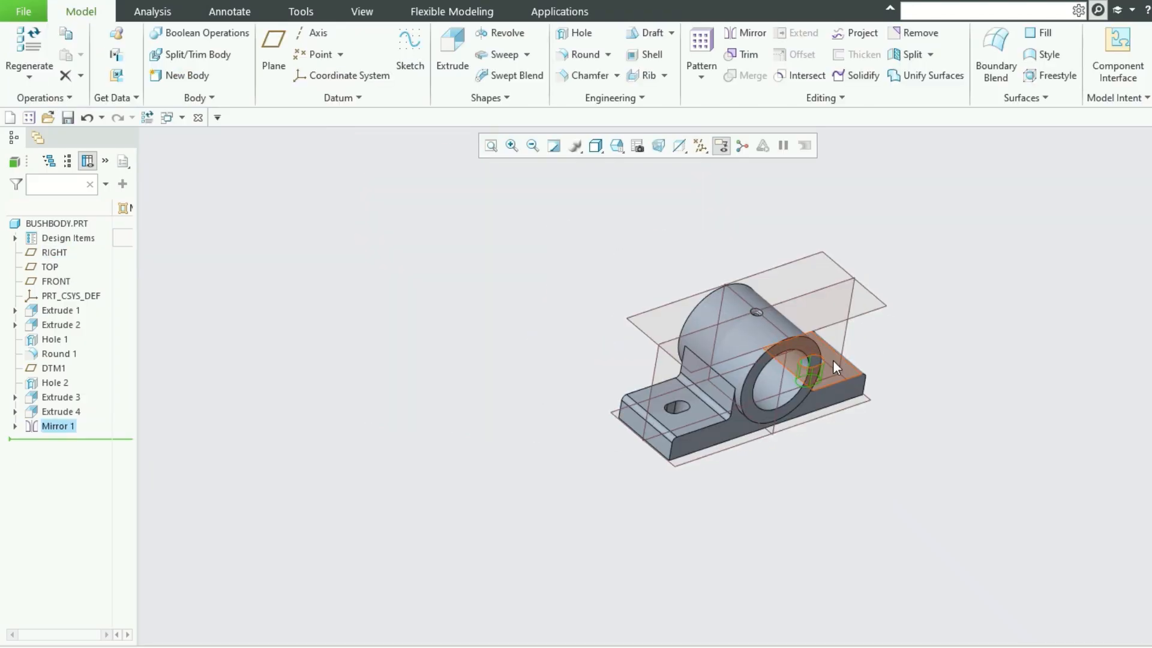
key(ctrl+d)
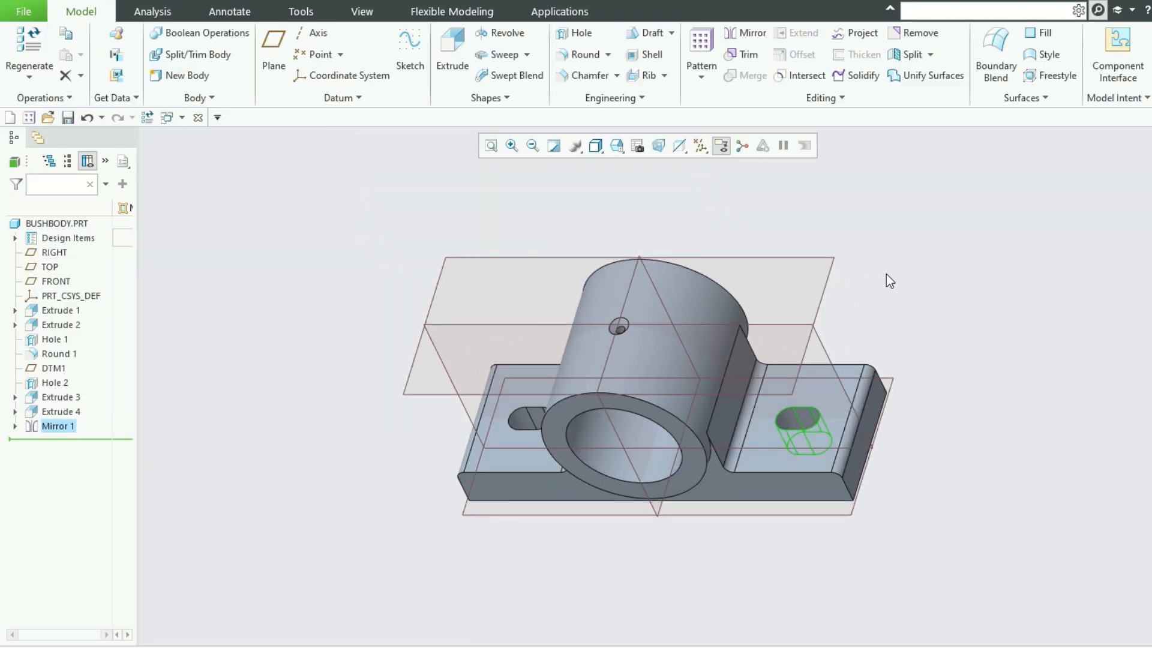
click(887, 275)
Hide the datum planes in the graphics area.
click(700, 145)
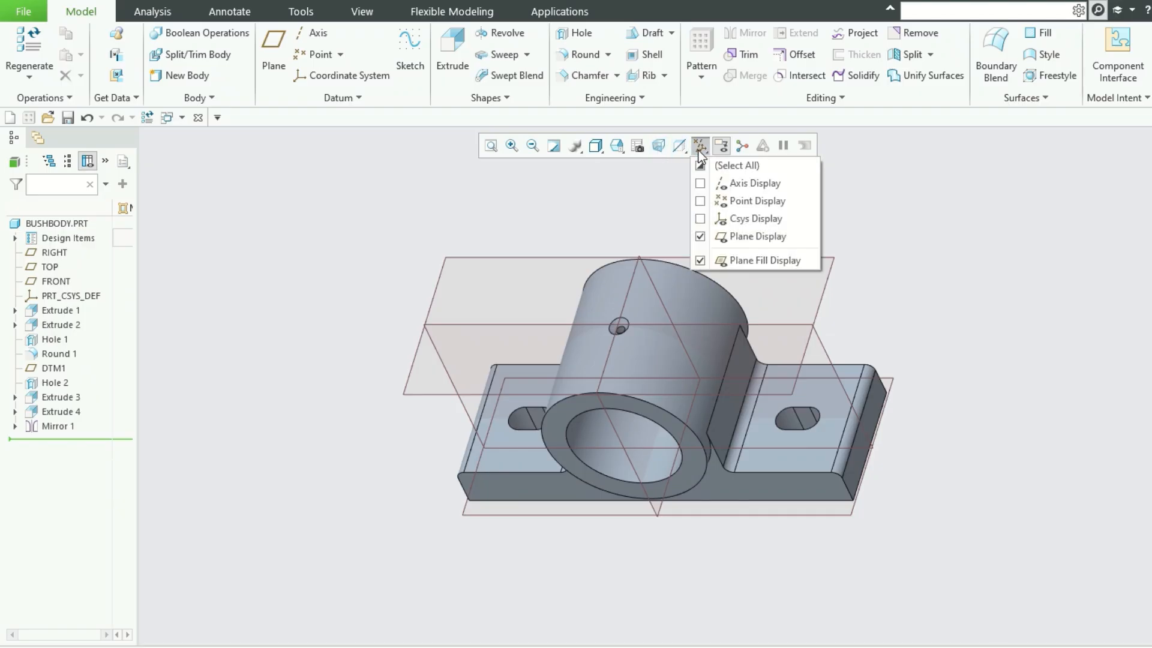
click(743, 236)
scroll(773, 379, up, 2)
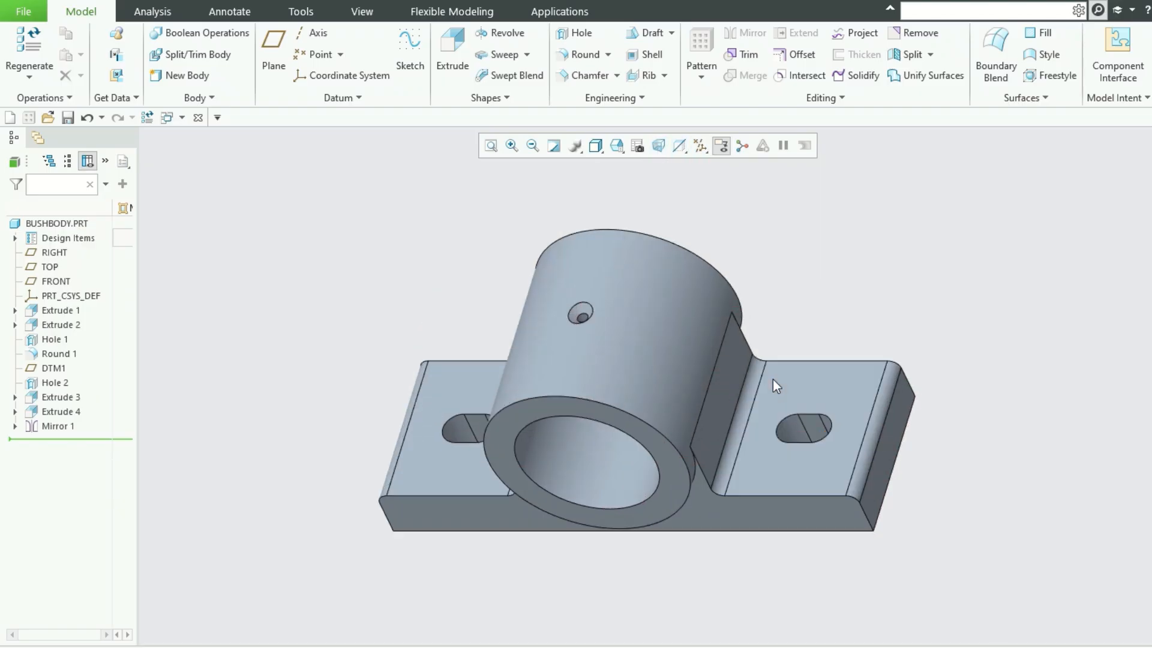
middle_drag(773, 362, 668, 209)
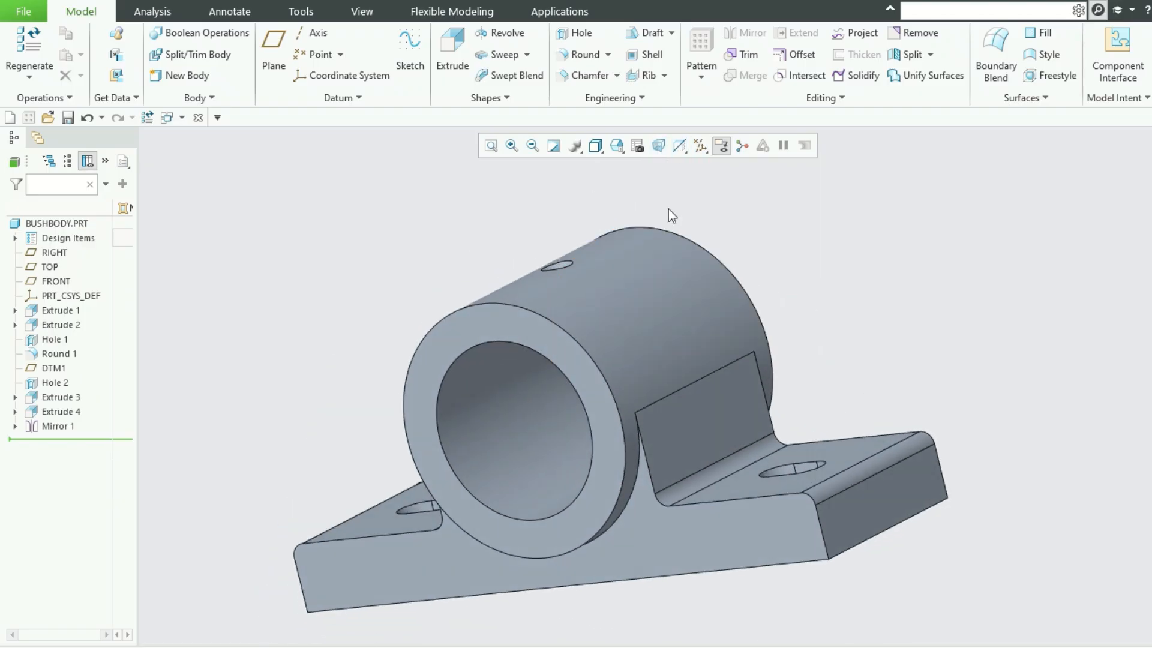
View the finished body in Shading With Reflections, and return the display style to Shading With Edges.
click(624, 153)
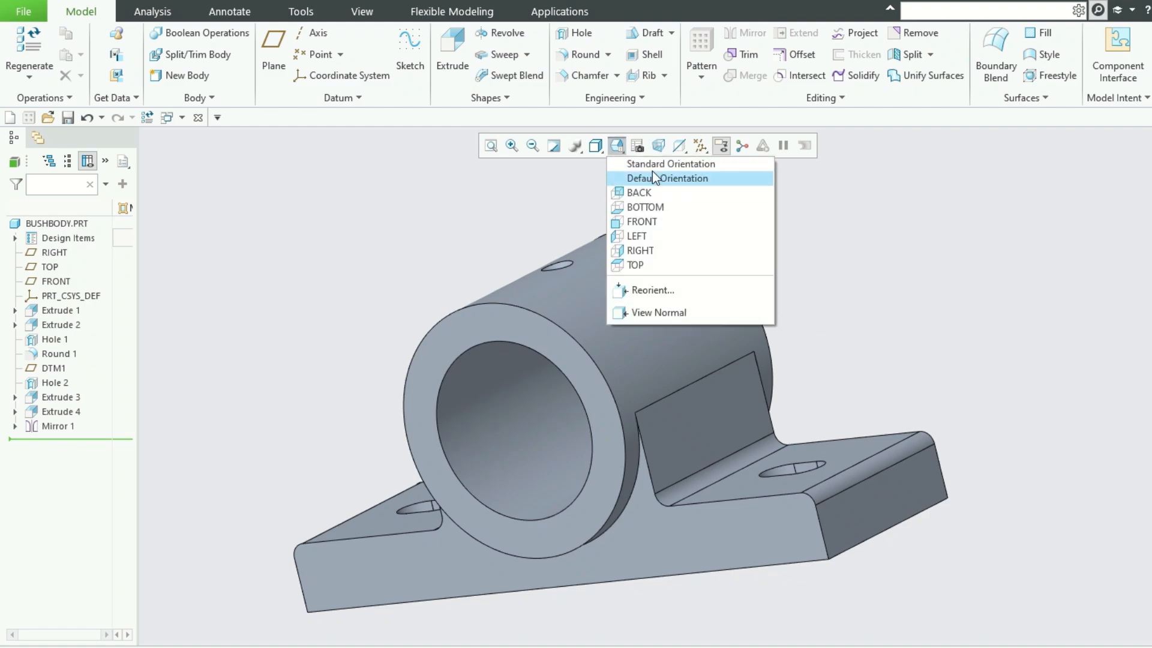
click(602, 152)
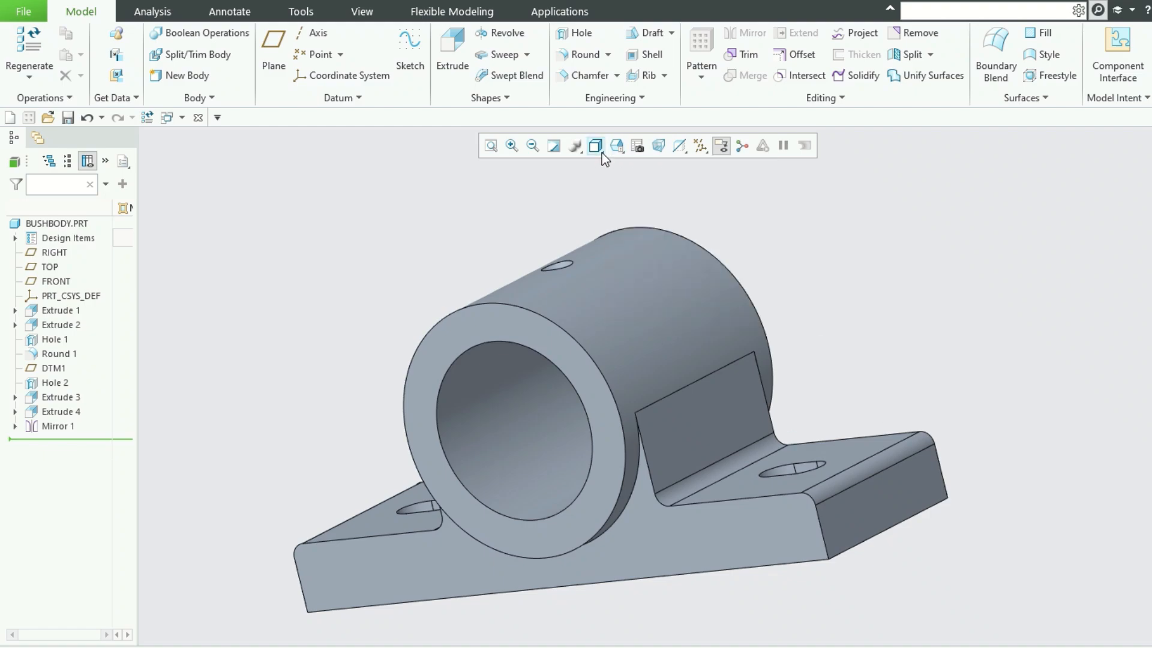
click(602, 153)
click(611, 165)
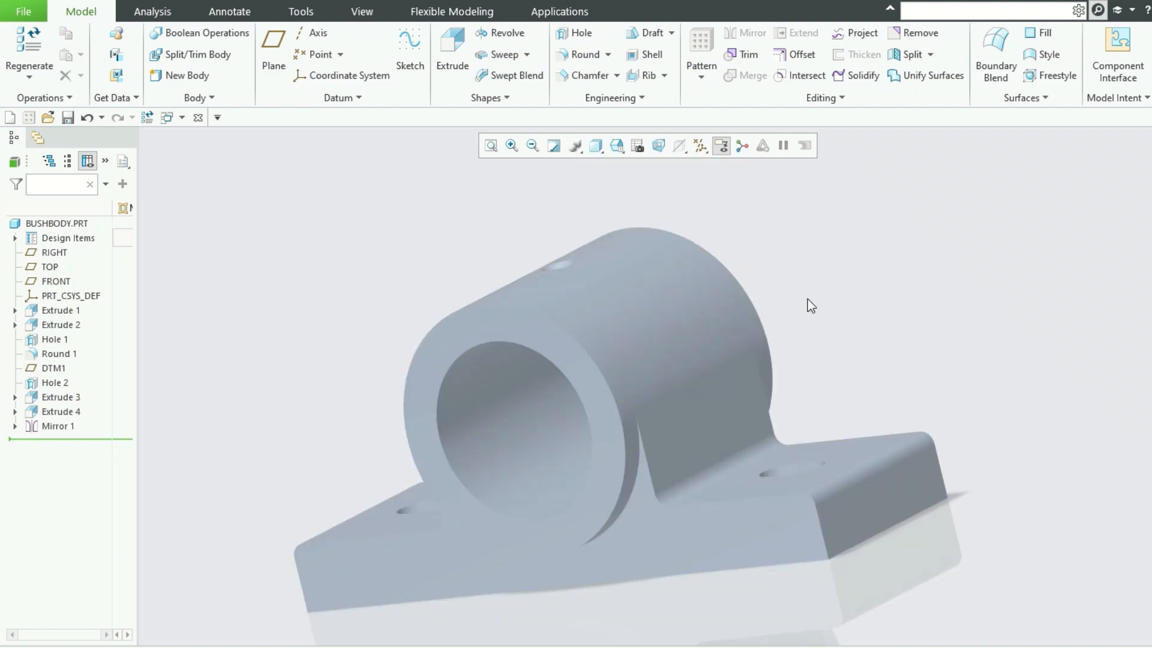
mouse_move(810, 303)
middle_down()
mouse_move(862, 291)
mouse_move(811, 325)
mouse_move(808, 355)
mouse_move(848, 310)
middle_up()
click(602, 151)
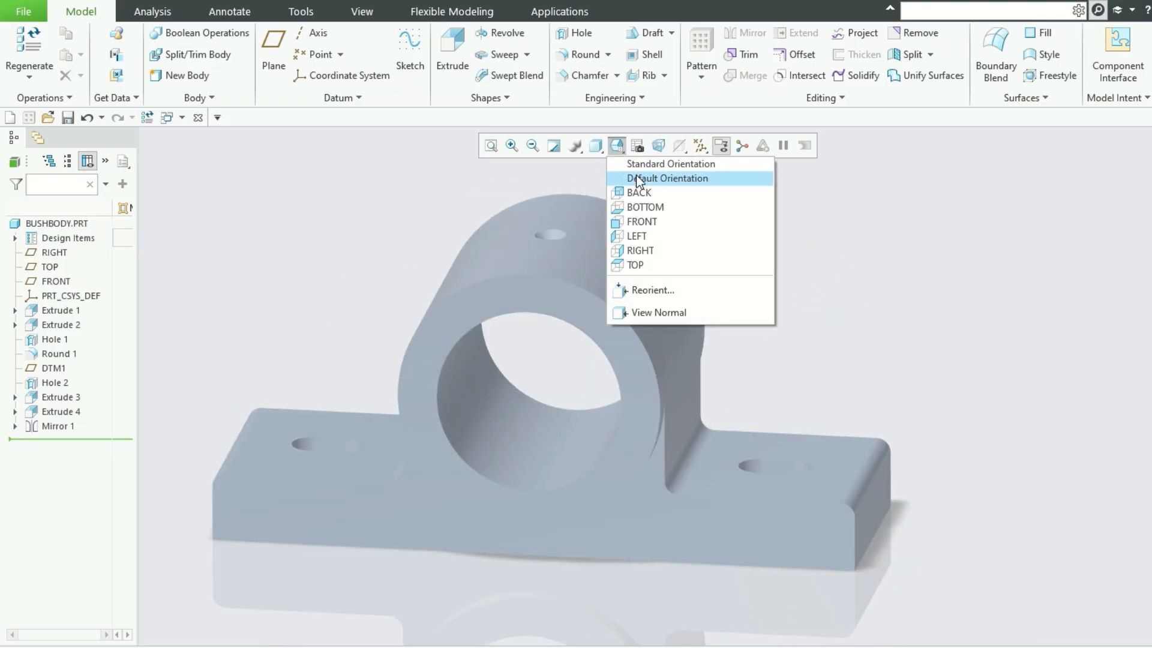
click(603, 150)
click(604, 150)
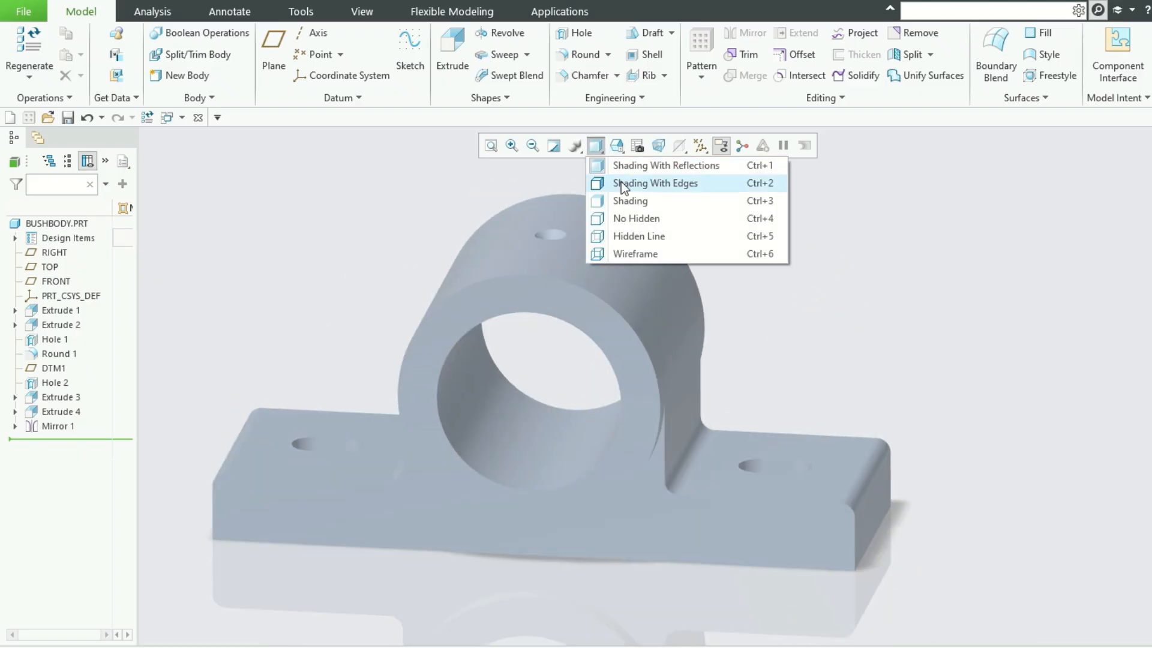
click(621, 181)
Create a new solid part named BushBearing without using the default template.
click(26, 12)
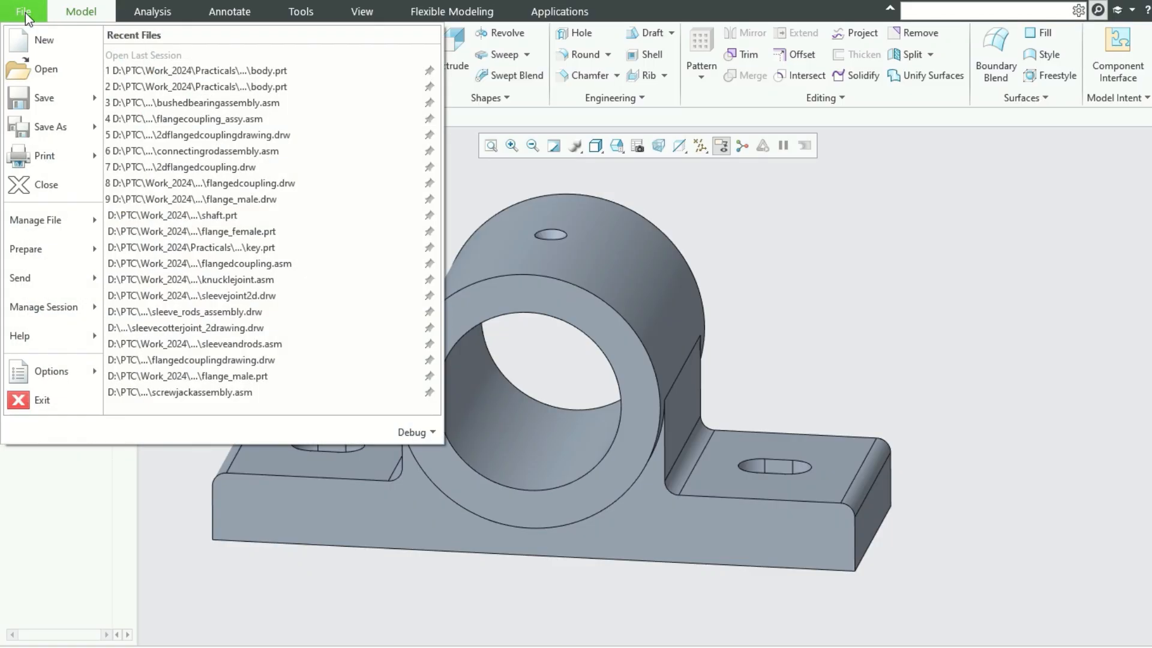
click(45, 42)
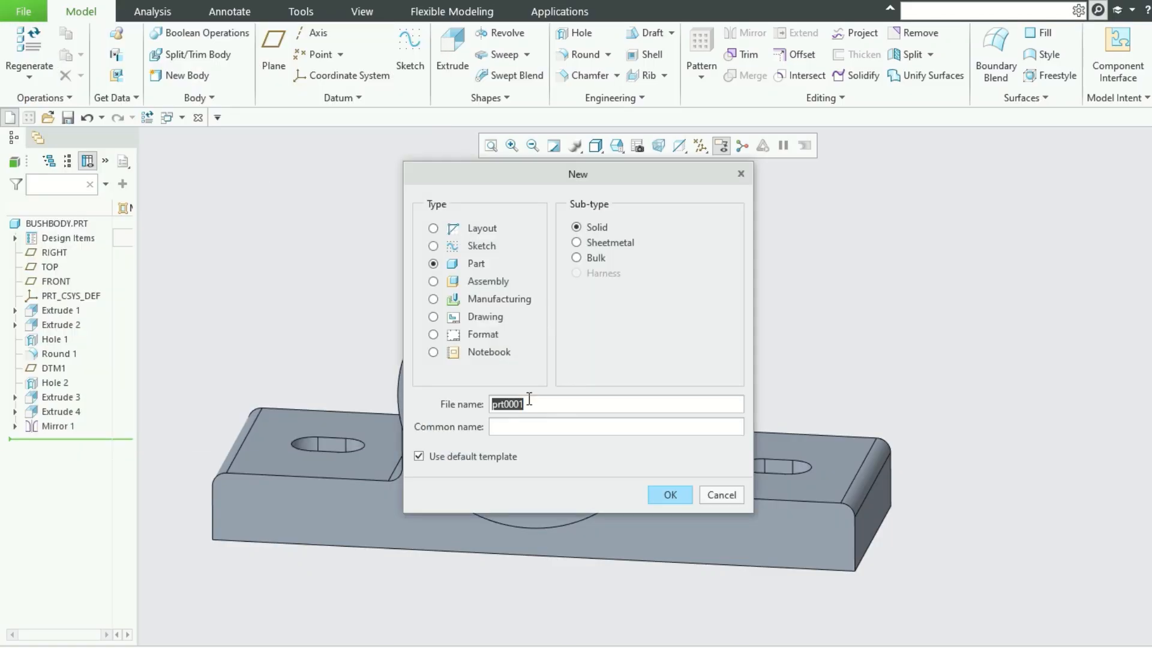
click(419, 457)
drag(540, 404, 251, 361)
text(BushBearing)
click(687, 493)
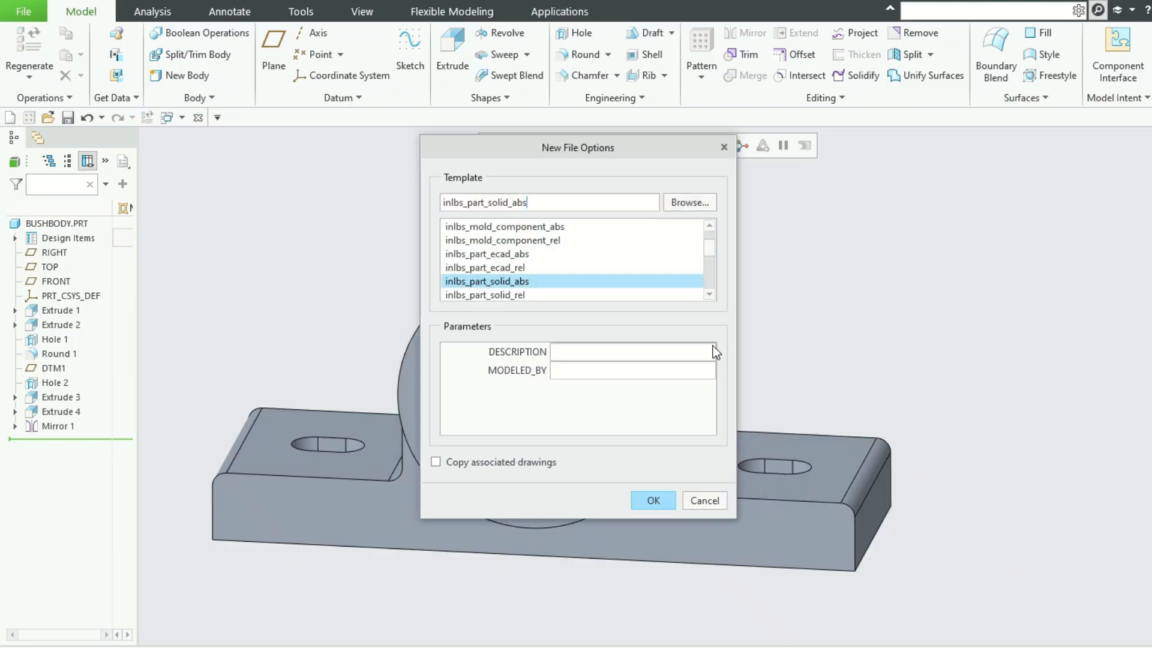
Base the new part on the mmns_part_solid_abs template.
scroll(510, 289, down, 5)
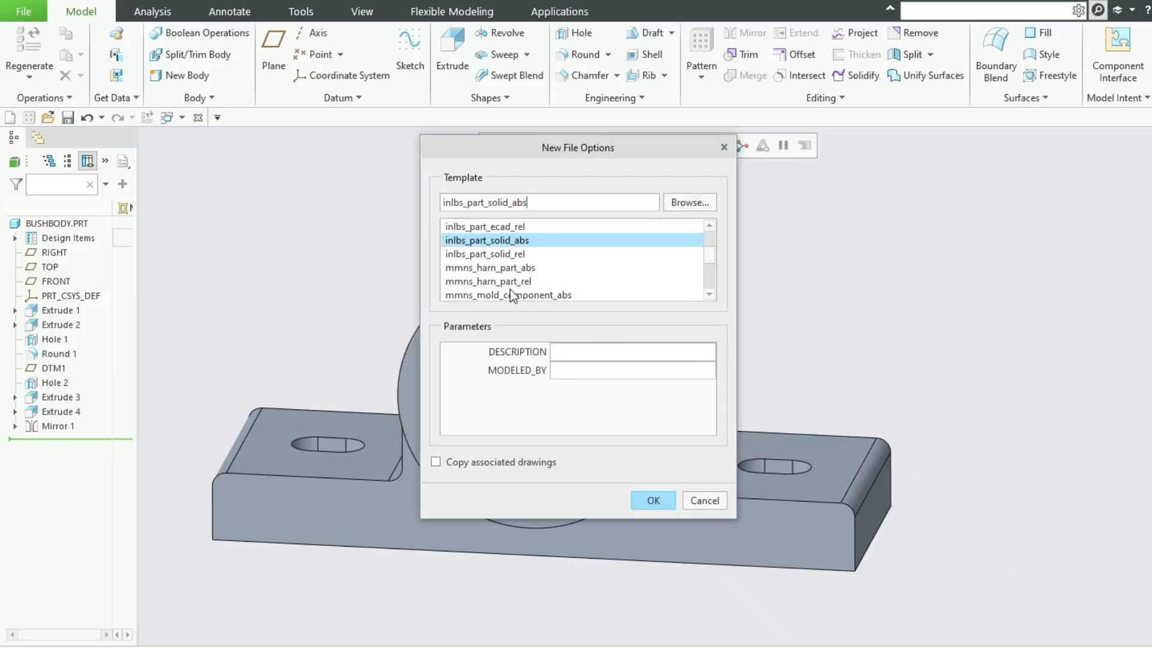
scroll(510, 289, down, 3)
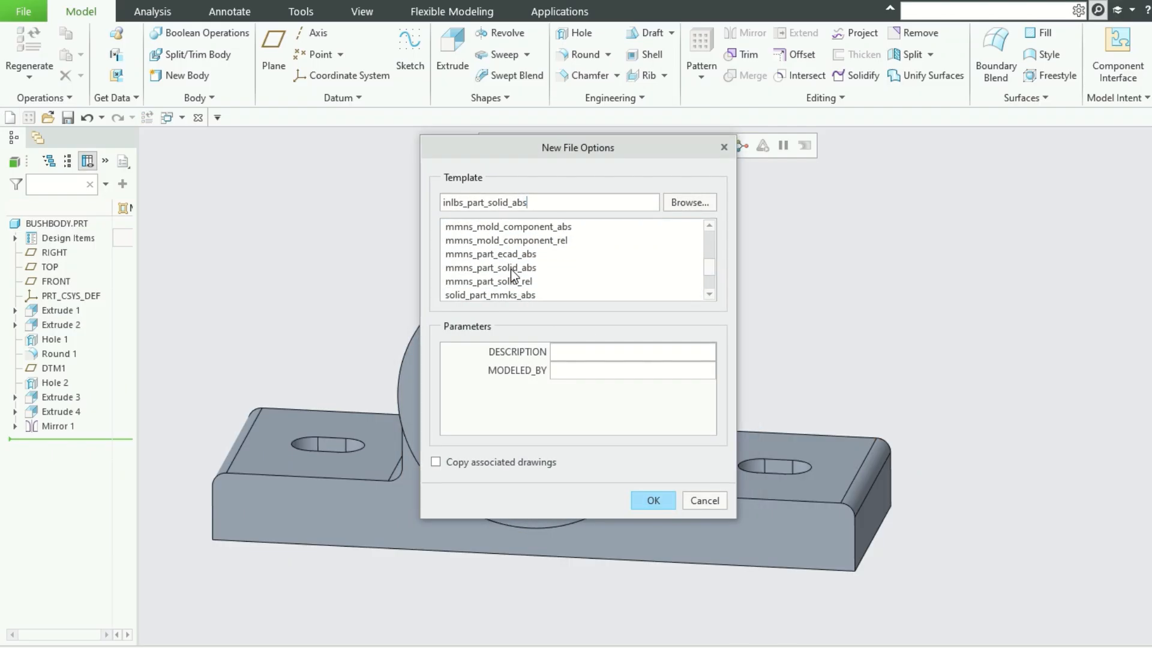
click(510, 269)
click(654, 500)
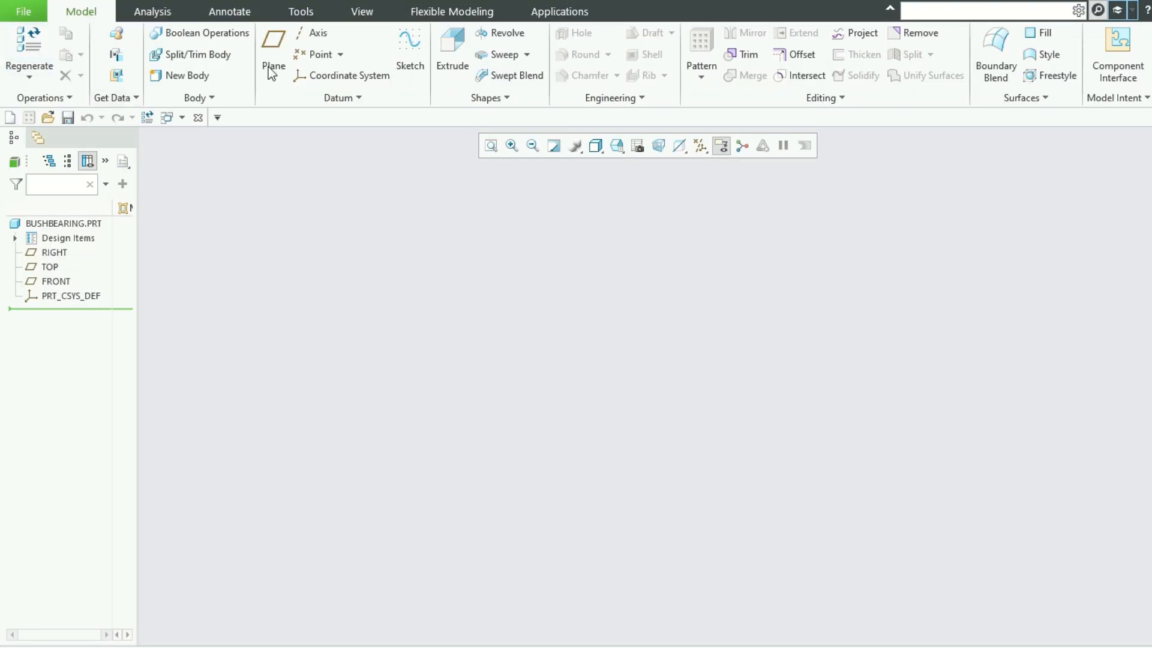
Show the datum planes and start an extrude sketch on the FRONT plane, viewed parallel to the sketch plane.
click(700, 146)
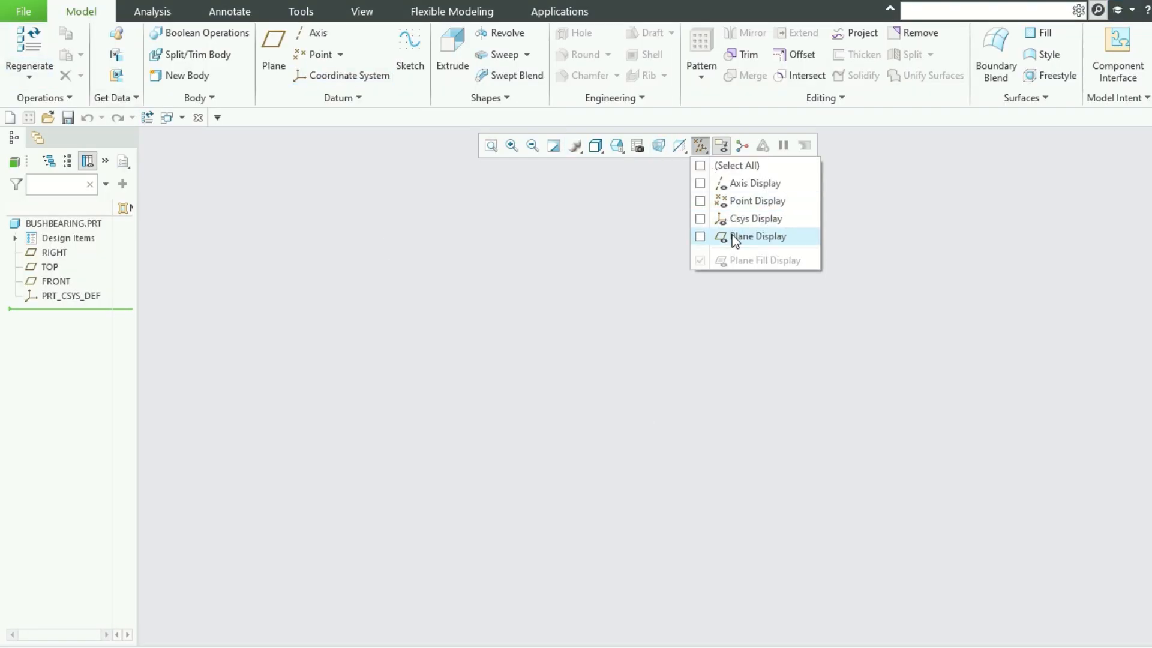
click(733, 236)
click(508, 297)
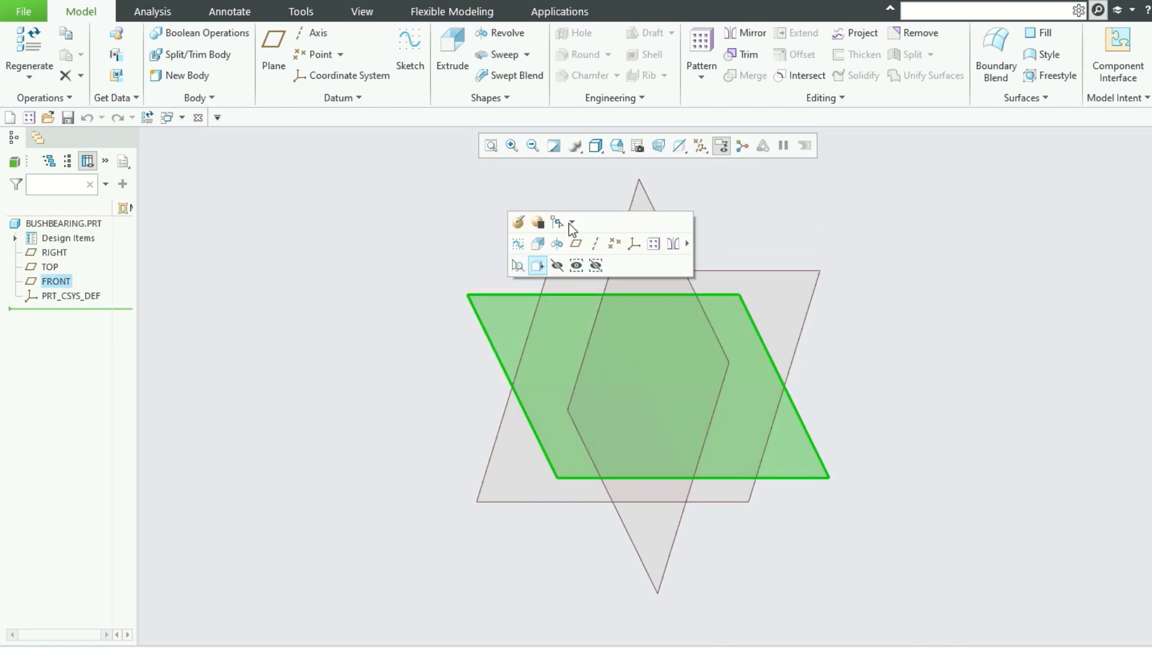
click(569, 224)
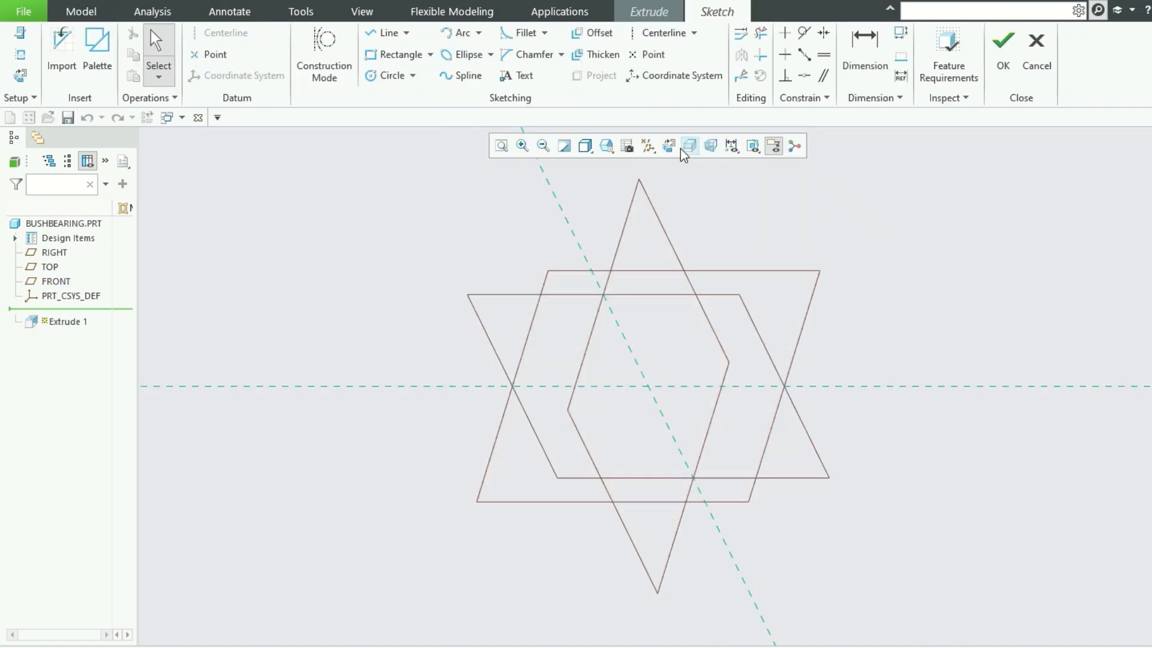
click(669, 146)
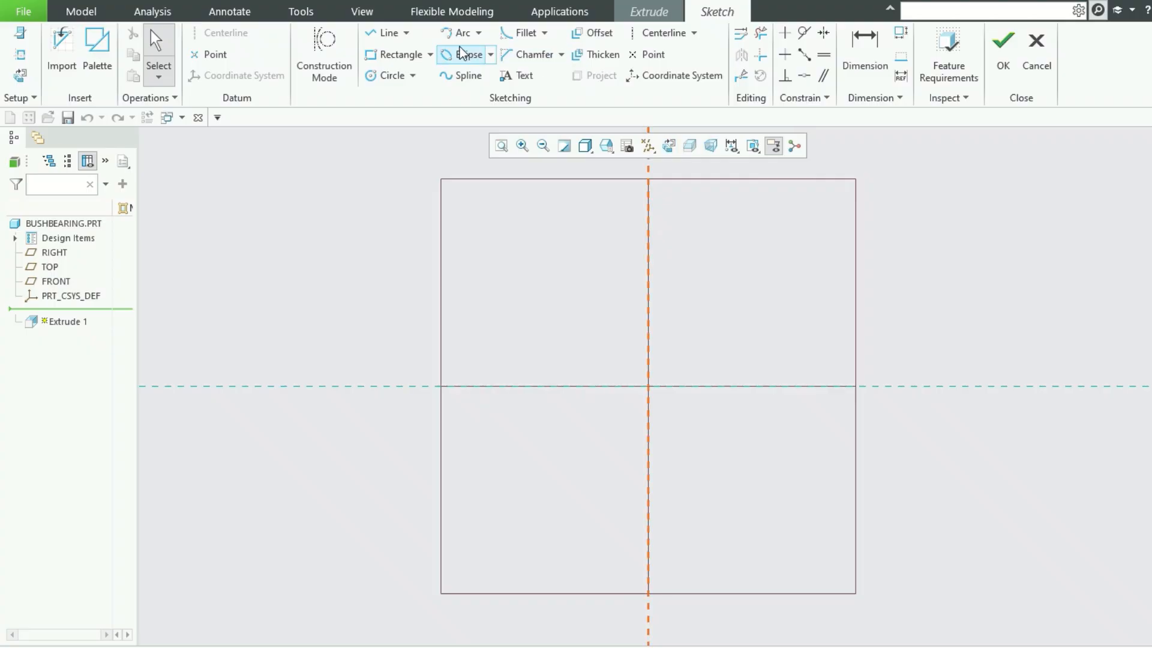
Sketch a circle about 313 mm in diameter centred on the intersection of the sketch references.
click(393, 75)
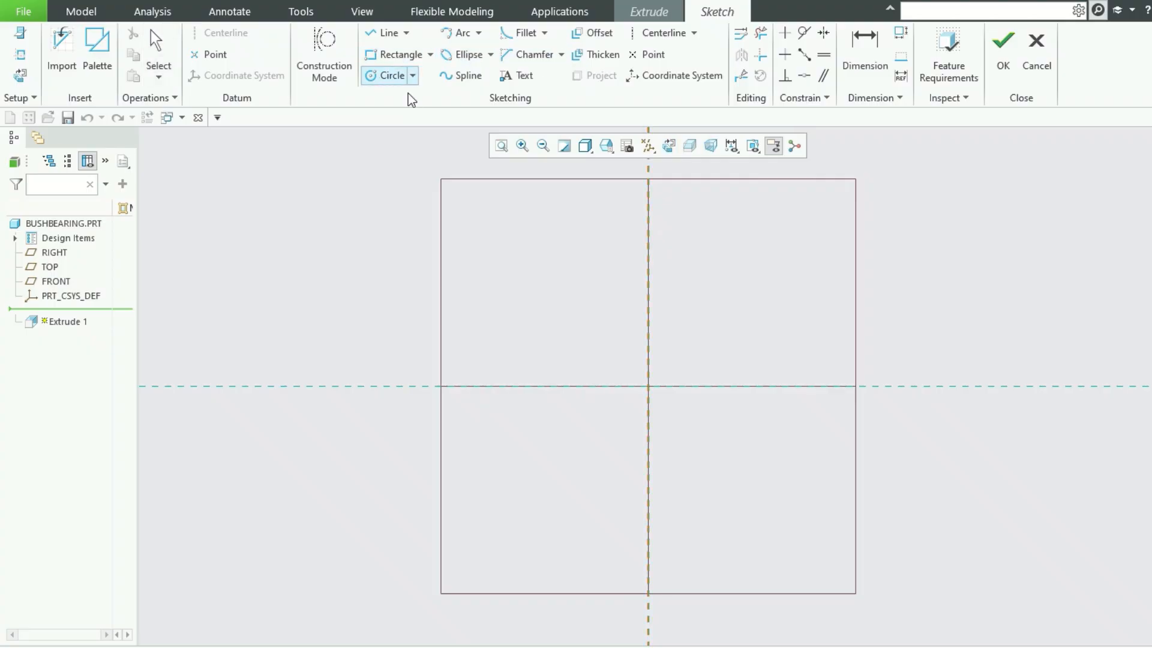
click(649, 386)
click(738, 295)
middle_click(927, 262)
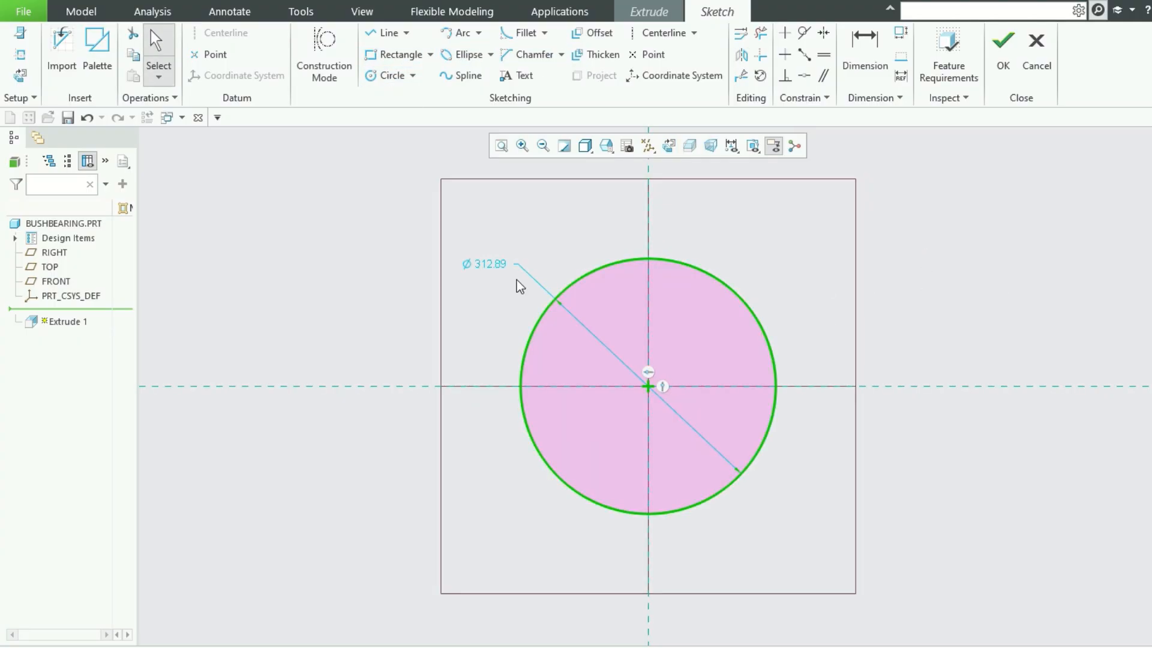
Set the sketched circle's diameter to 66 mm.
double_click(506, 264)
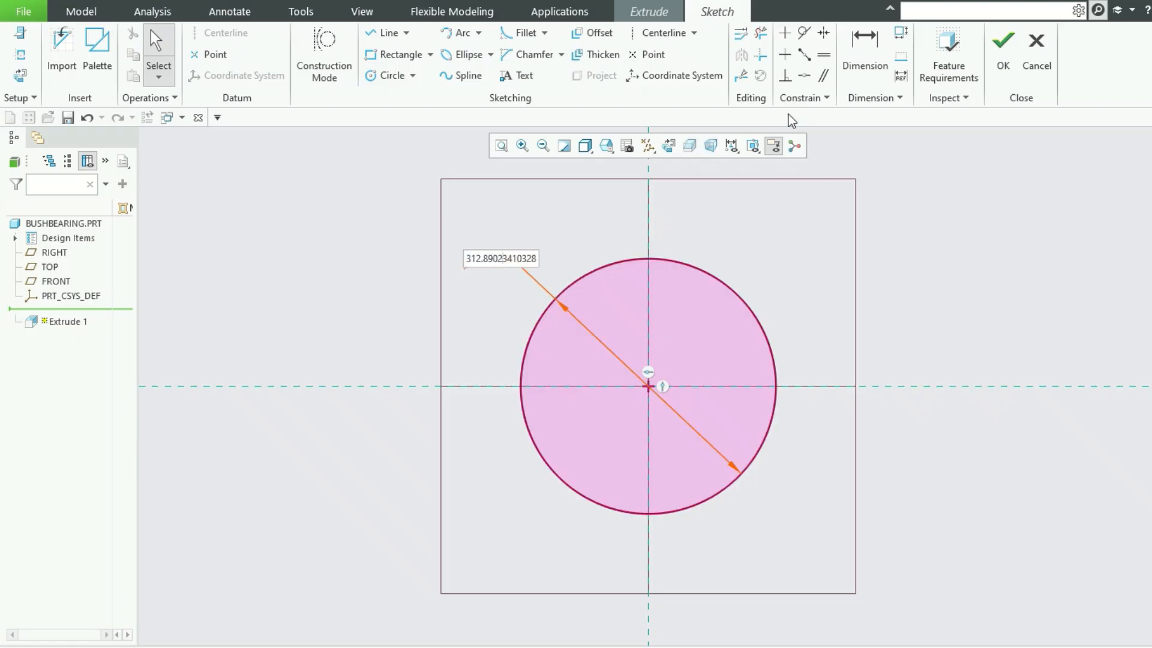
drag(536, 258, 413, 251)
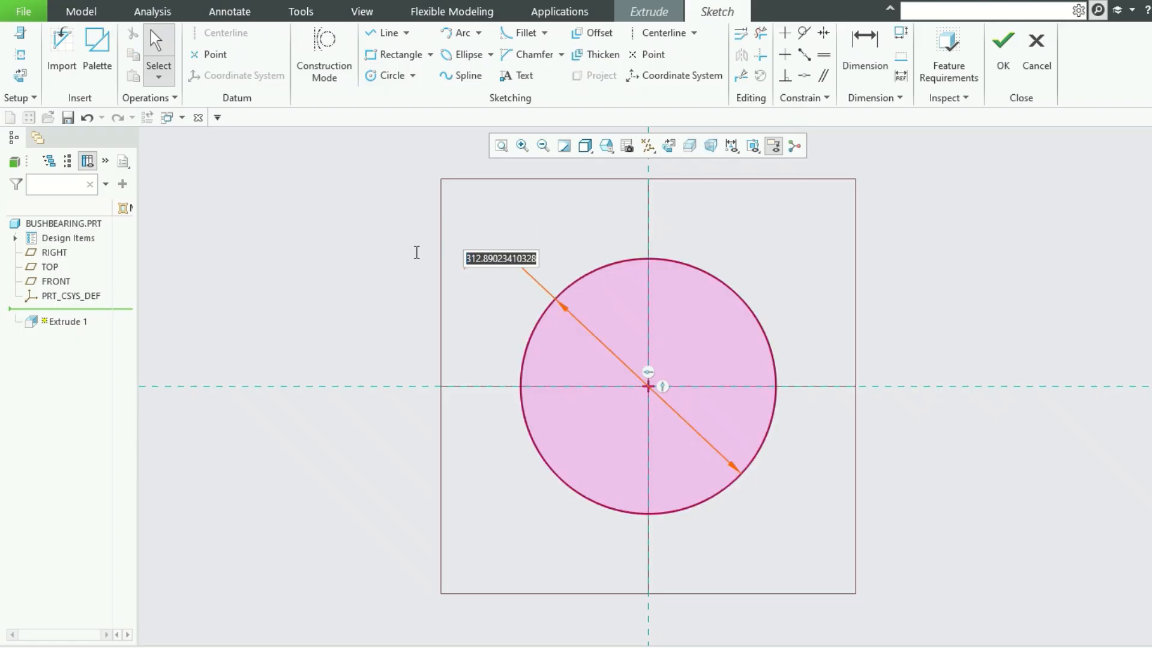
text(66)
key(Return)
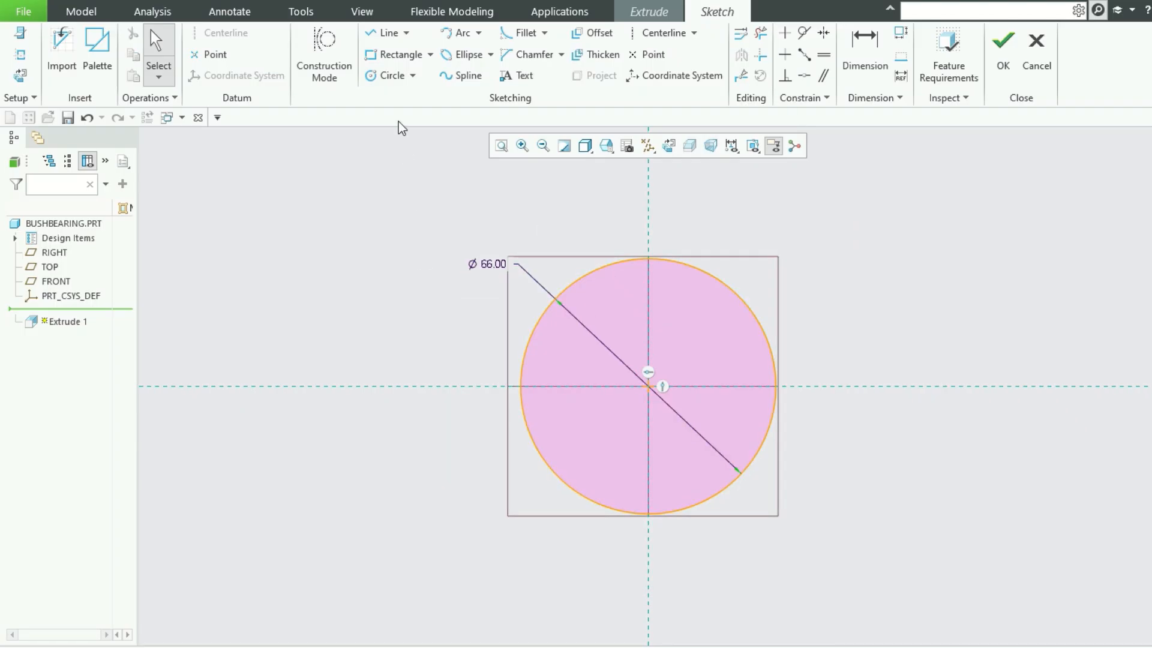
Sketch a smaller concentric circle inside the outer one and set its diameter to 50 mm.
click(388, 75)
click(648, 386)
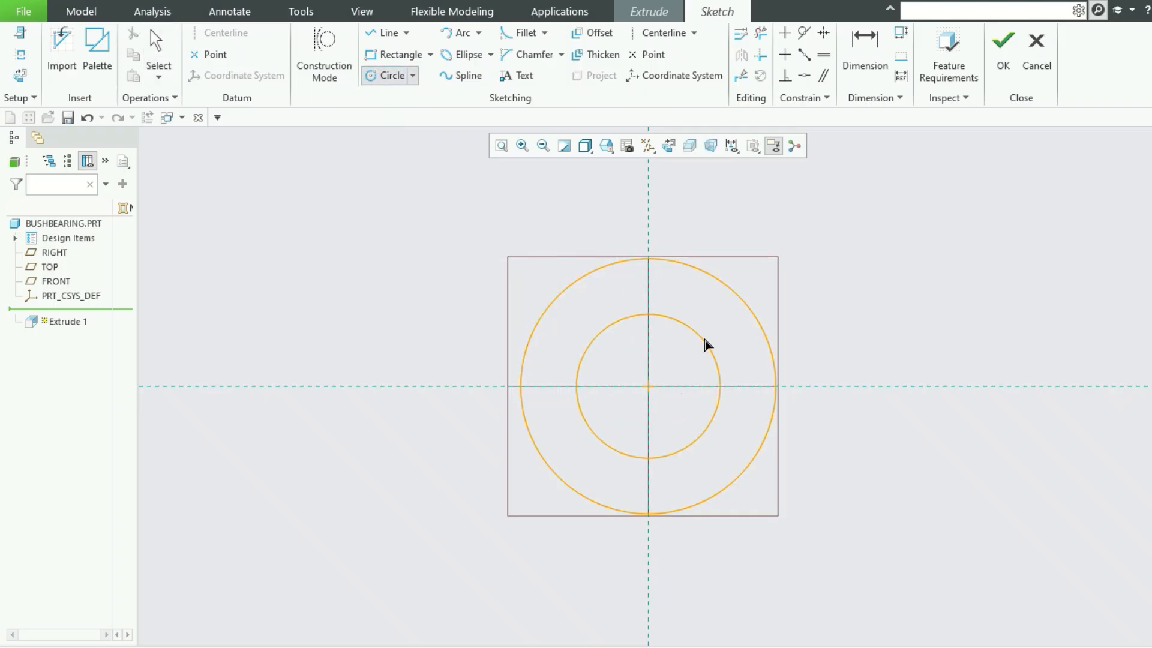
click(714, 319)
middle_click(936, 329)
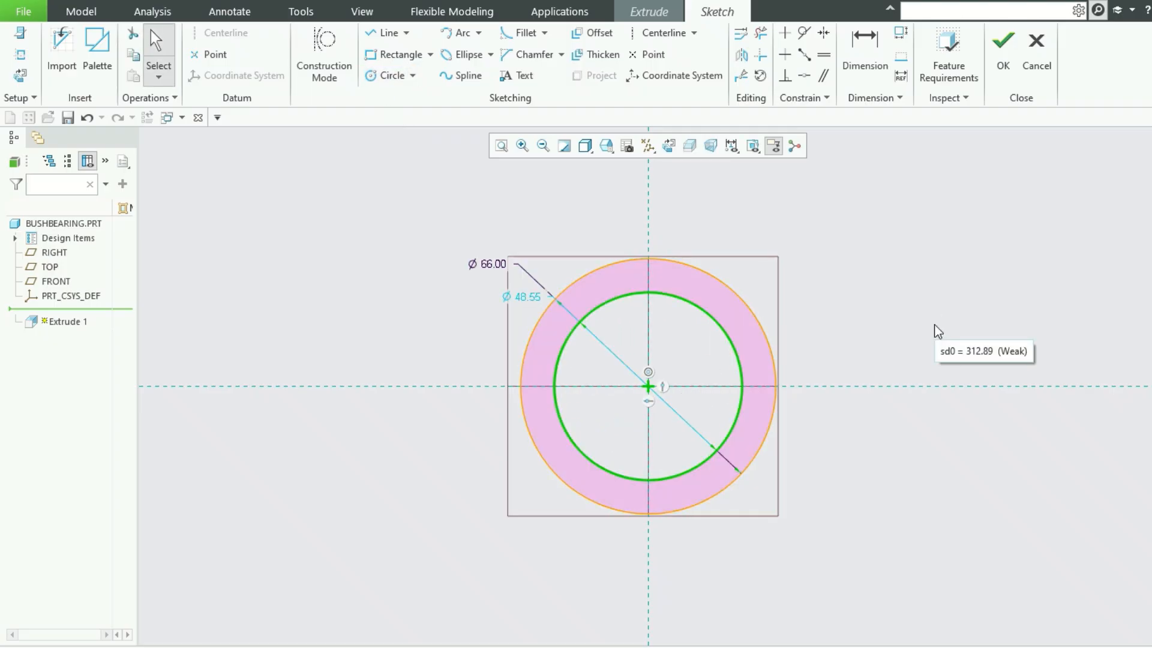
double_click(527, 297)
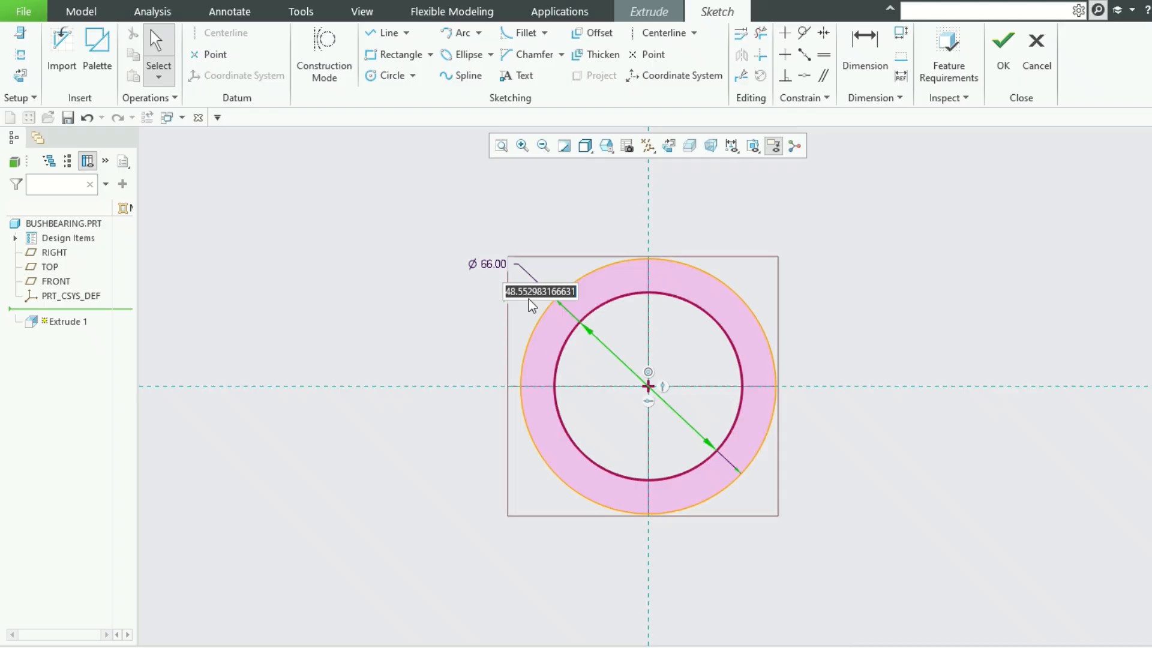
text(50)
key(Return)
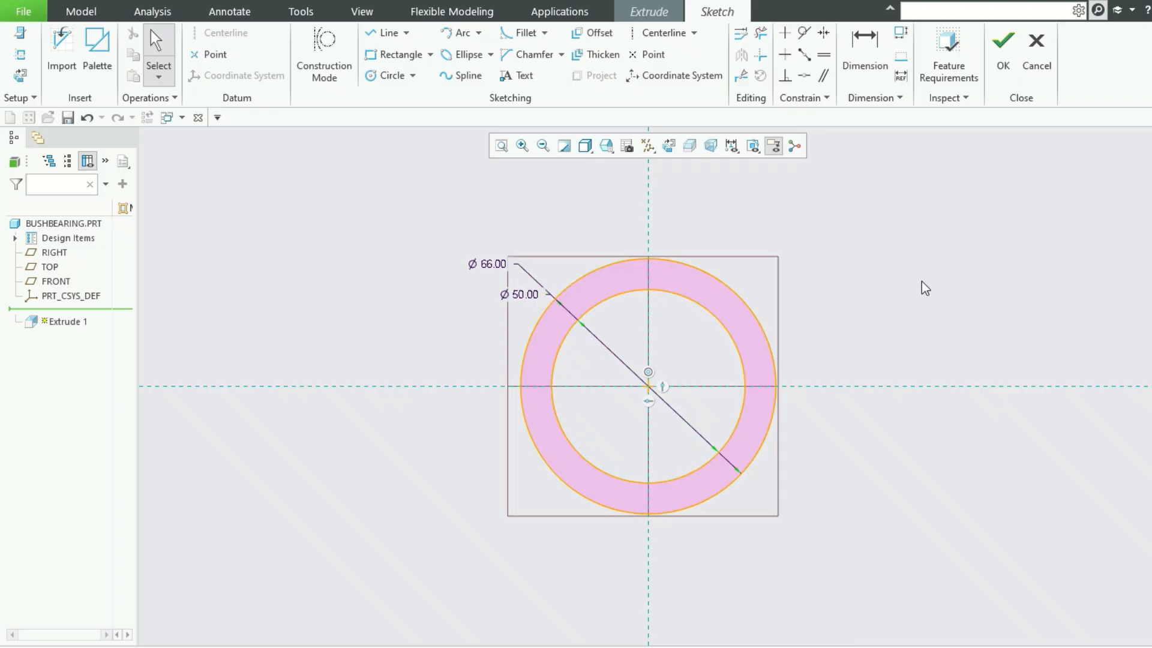
Finish the ring sketch and extrude it 94 mm symmetrically about the sketch plane.
click(1003, 51)
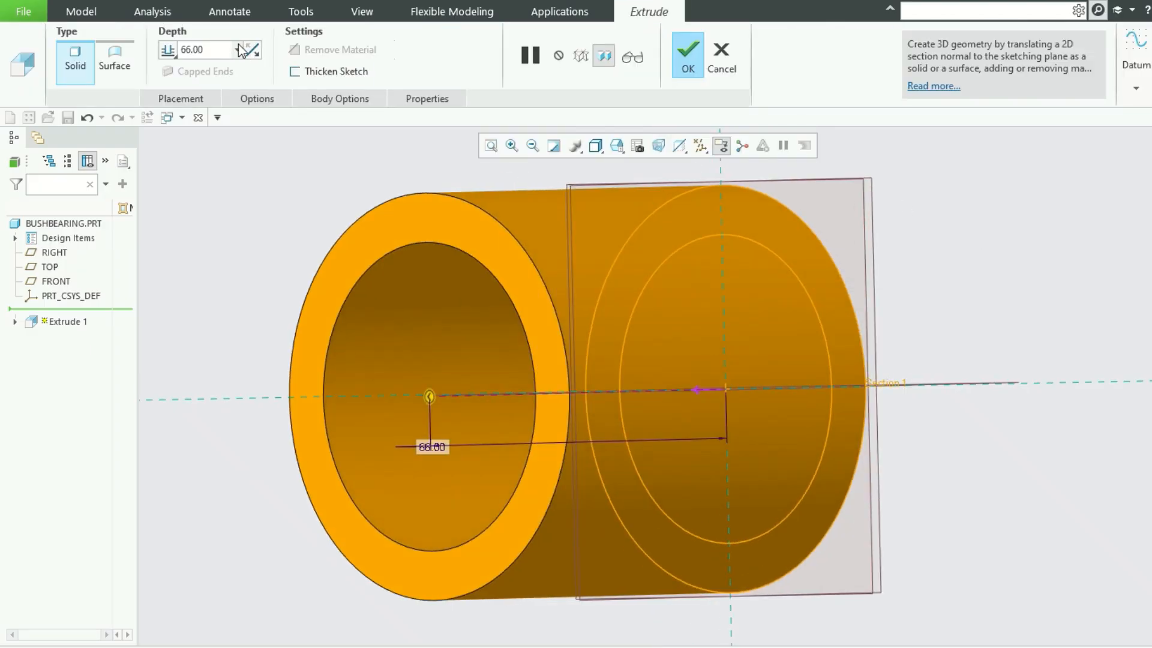
click(215, 49)
text(9)
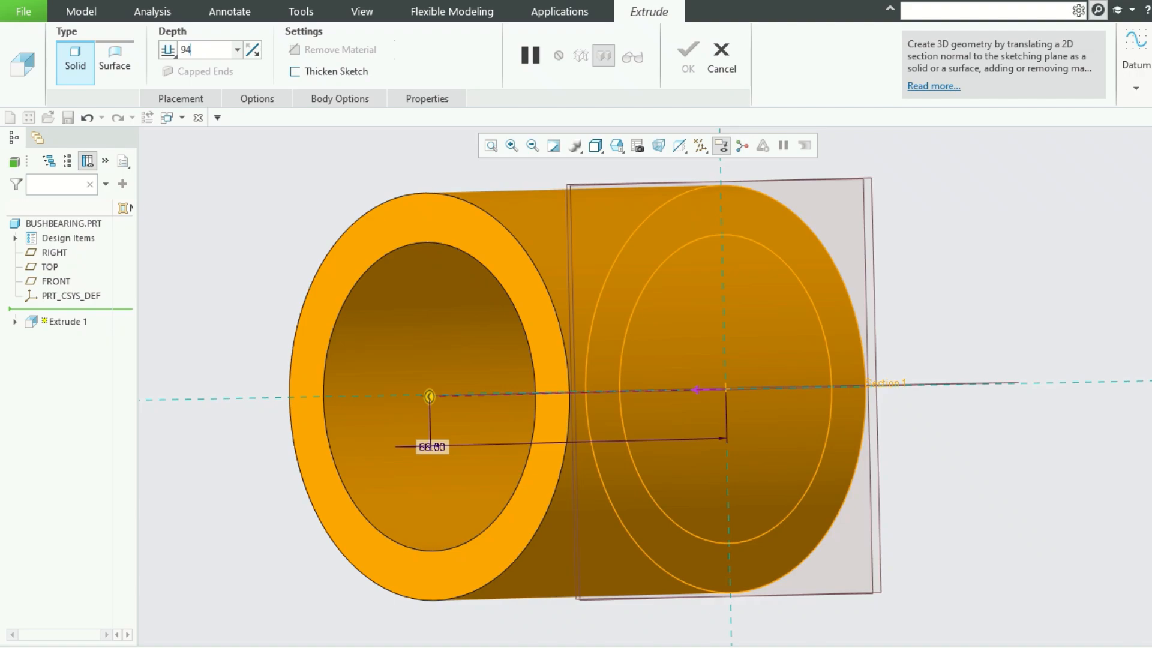
text(4)
key(Return)
click(170, 51)
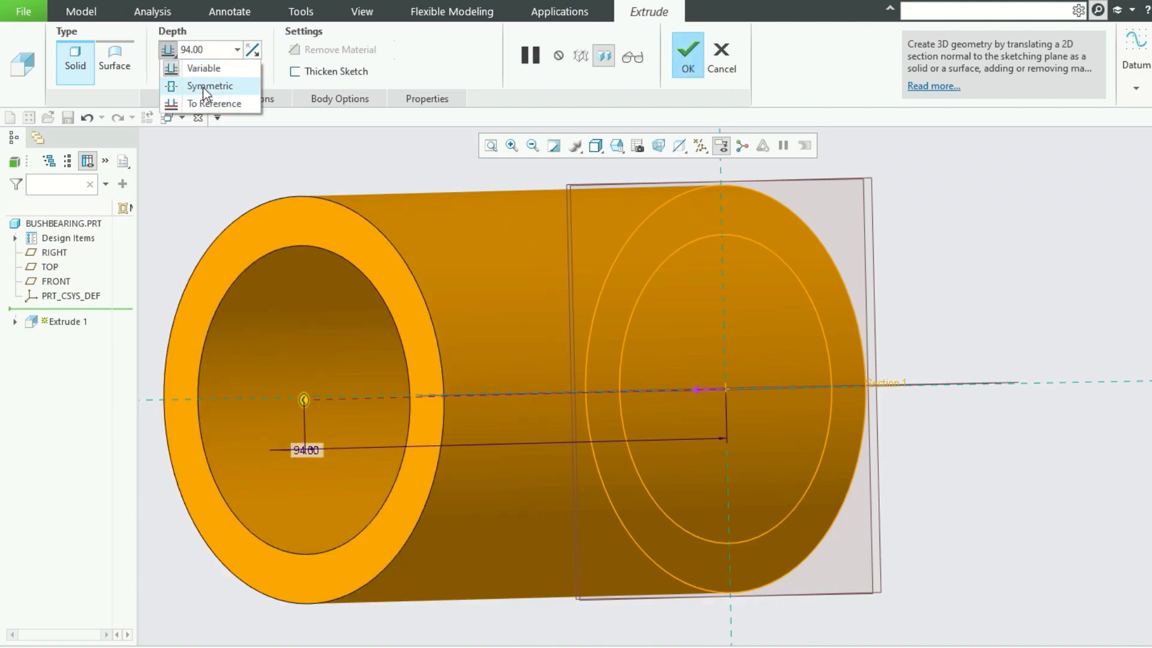
click(203, 88)
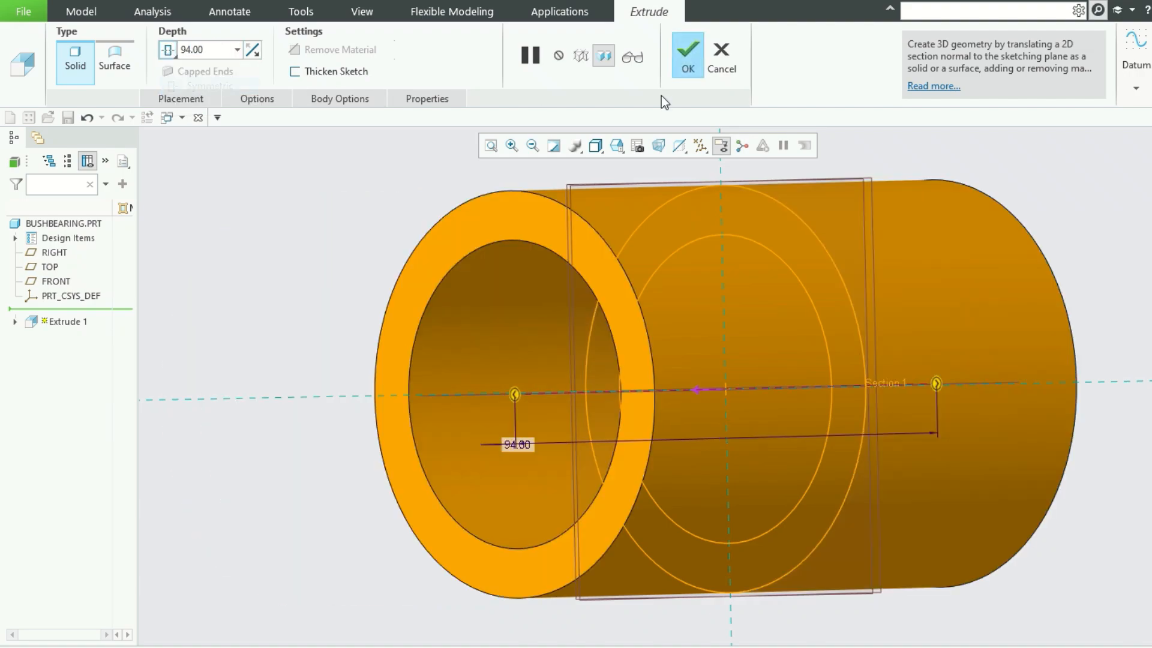
click(688, 60)
Create a datum plane offset 33 mm above the TOP plane, entering the offset as 66/2.
scroll(687, 405, down, 3)
middle_drag(686, 404, 947, 380)
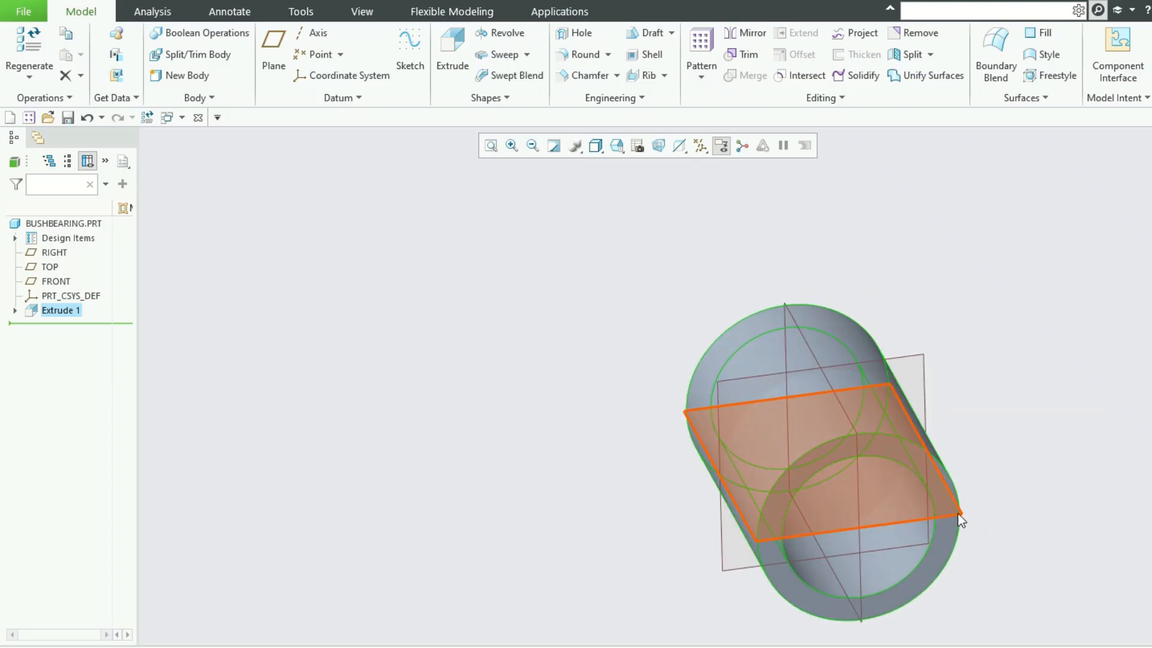
click(1059, 374)
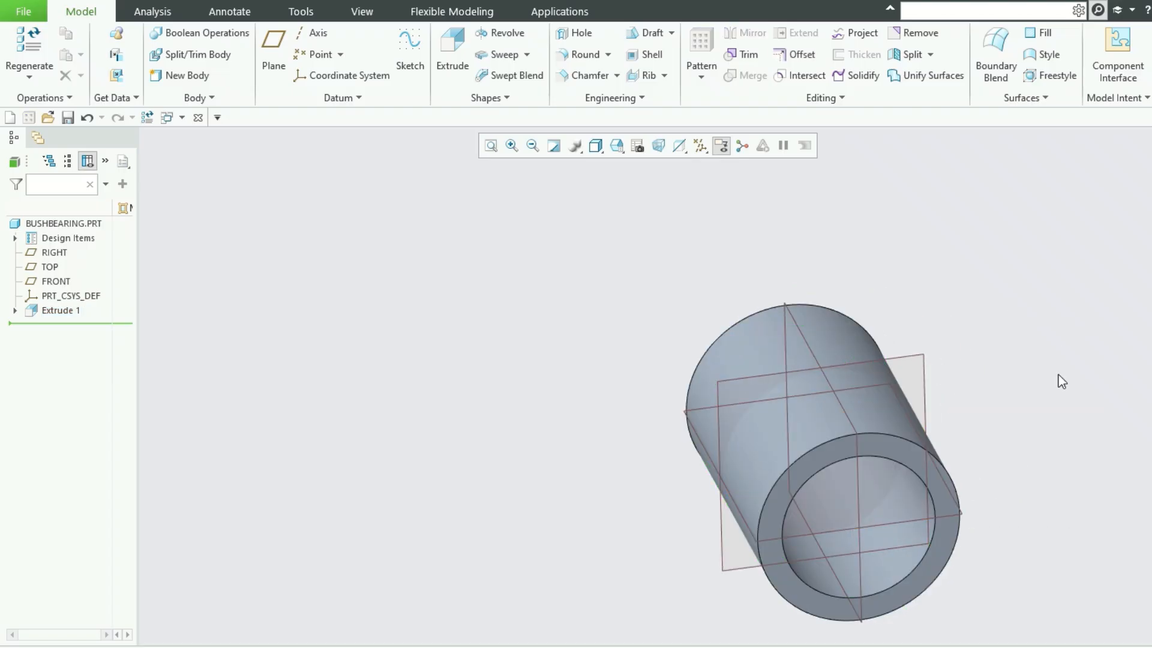
click(696, 437)
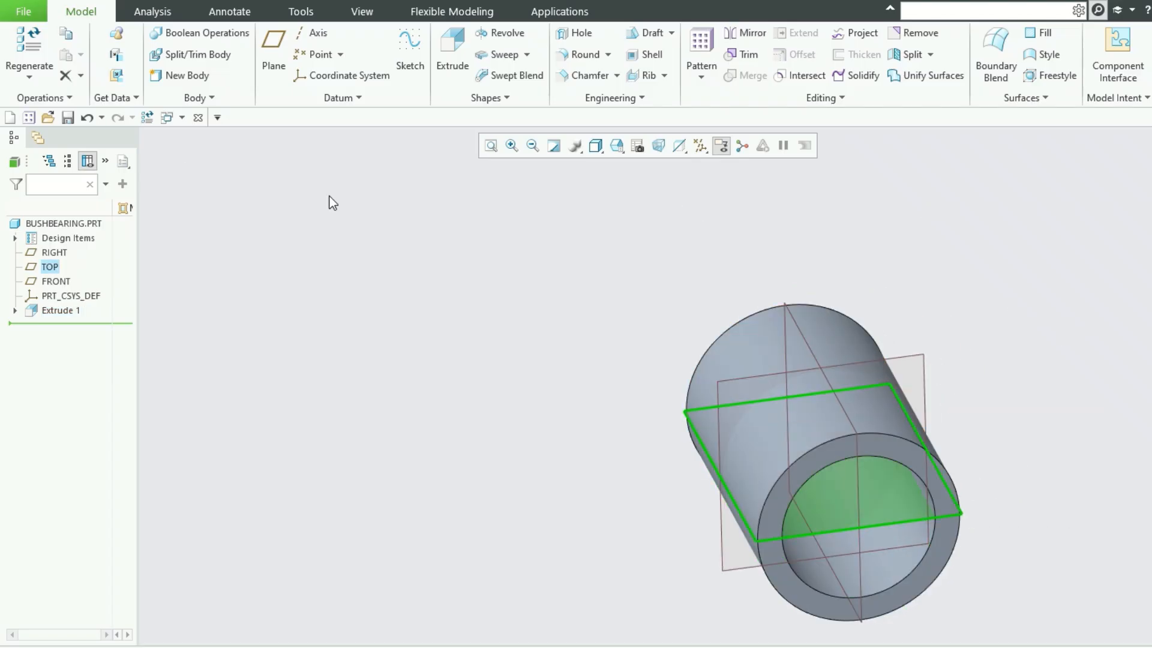
click(283, 49)
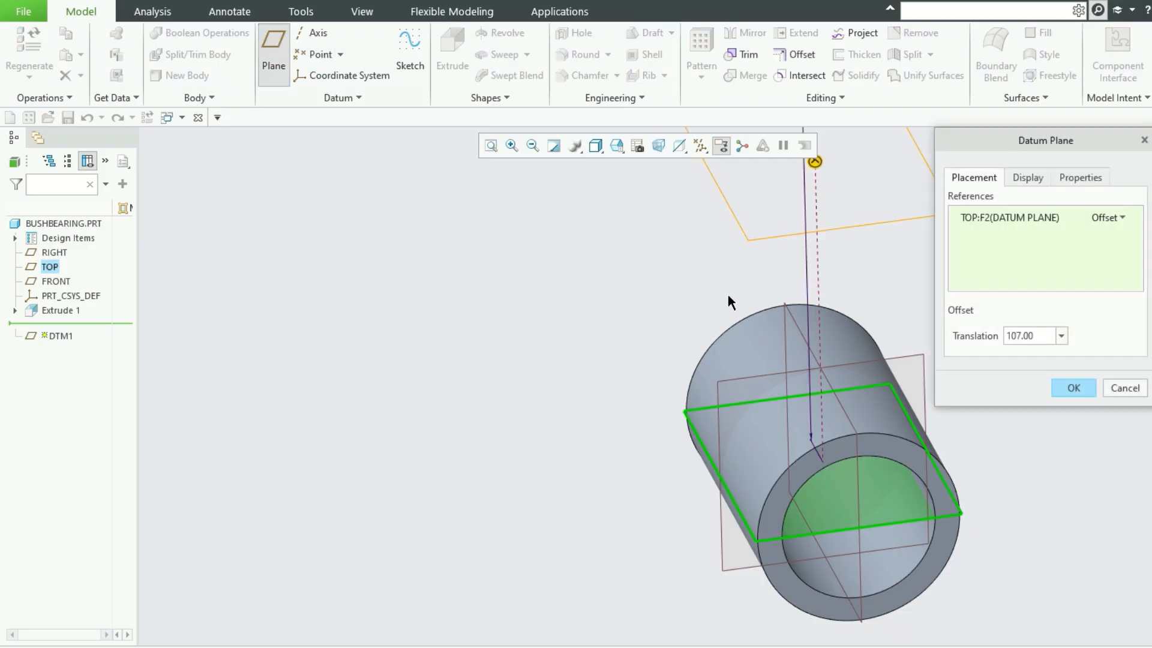
double_click(1046, 340)
text(66)
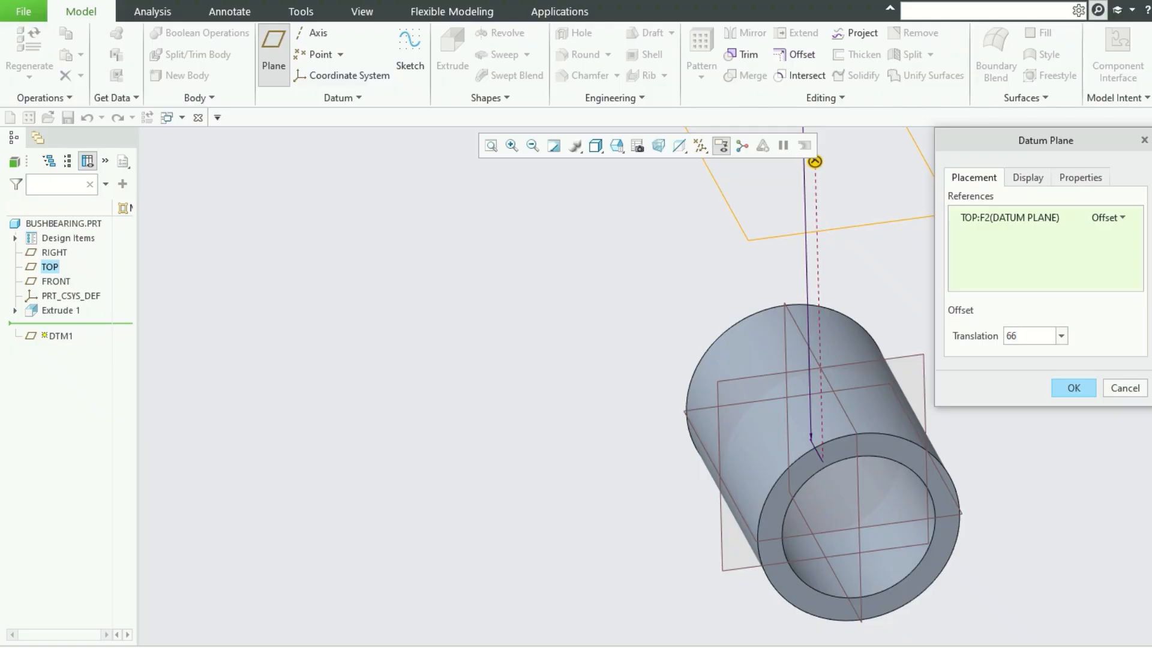
text(/2)
key(Return)
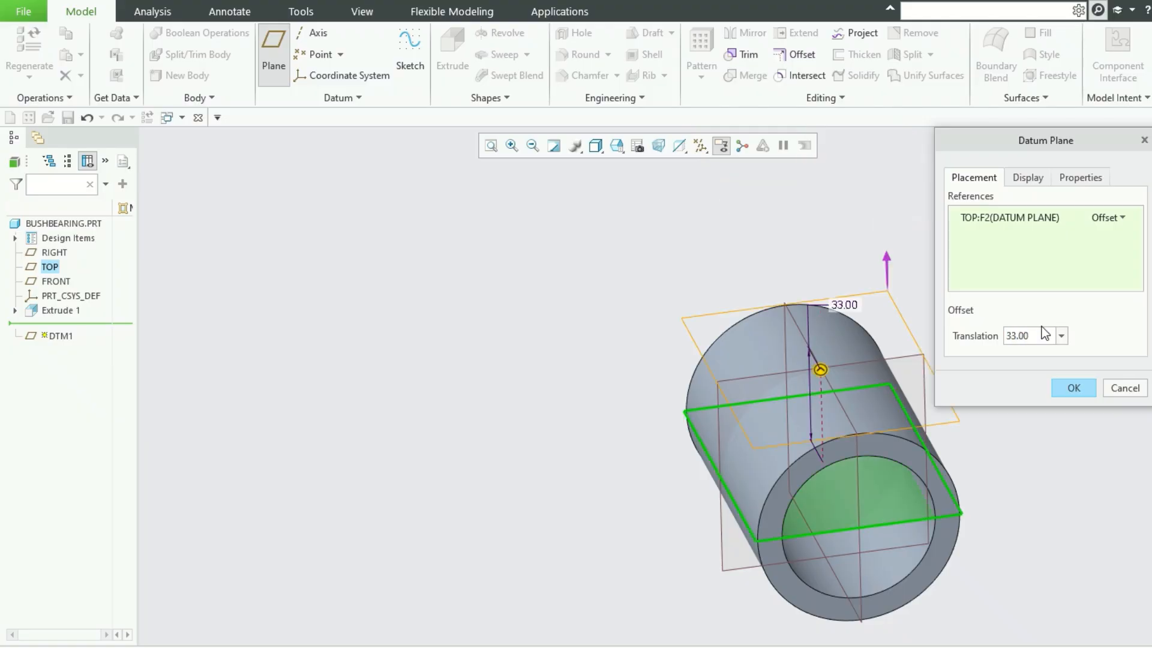
click(1083, 388)
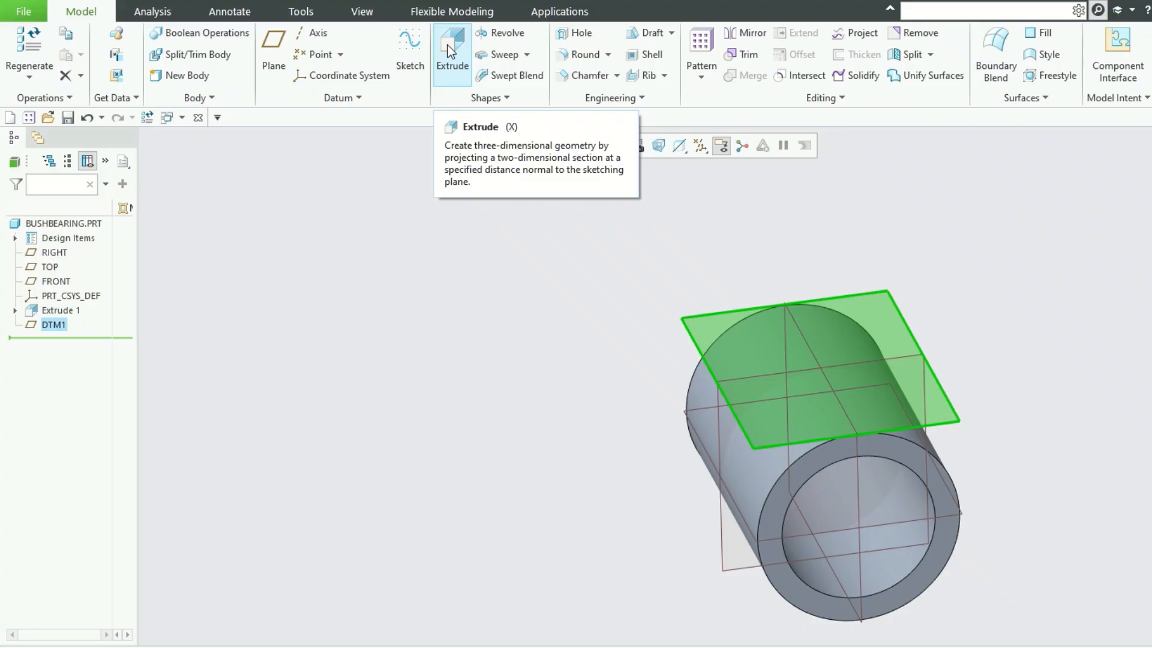
Place a simple hole on the new datum plane, with the FRONT and RIGHT planes as its offset references at 0.
click(567, 35)
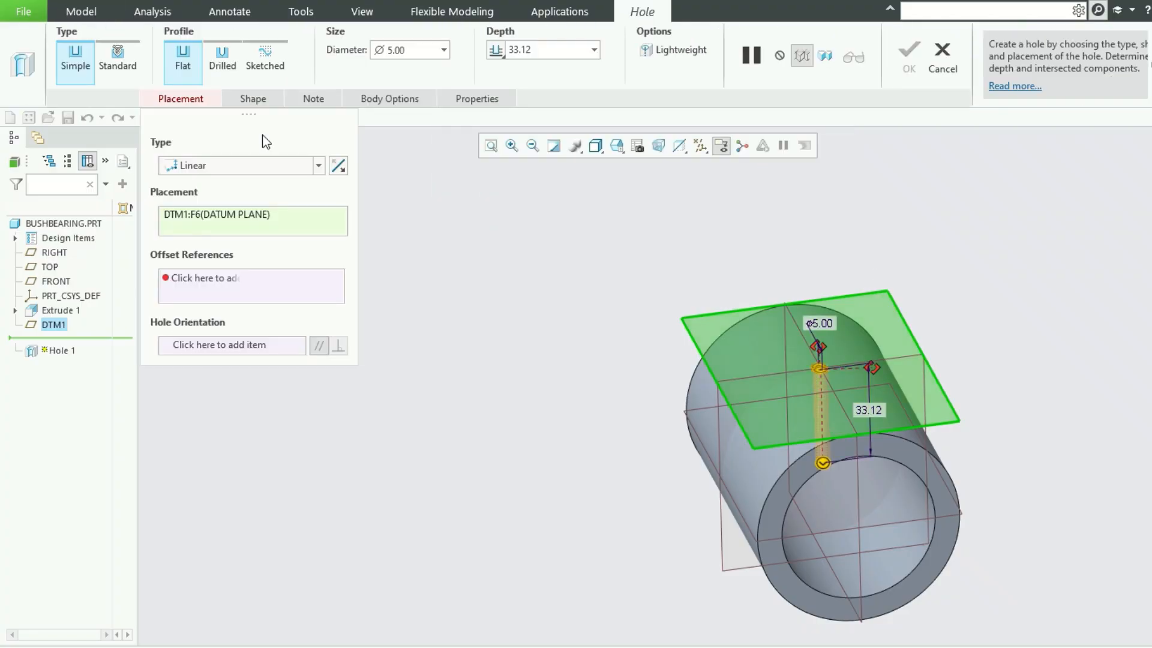
click(198, 281)
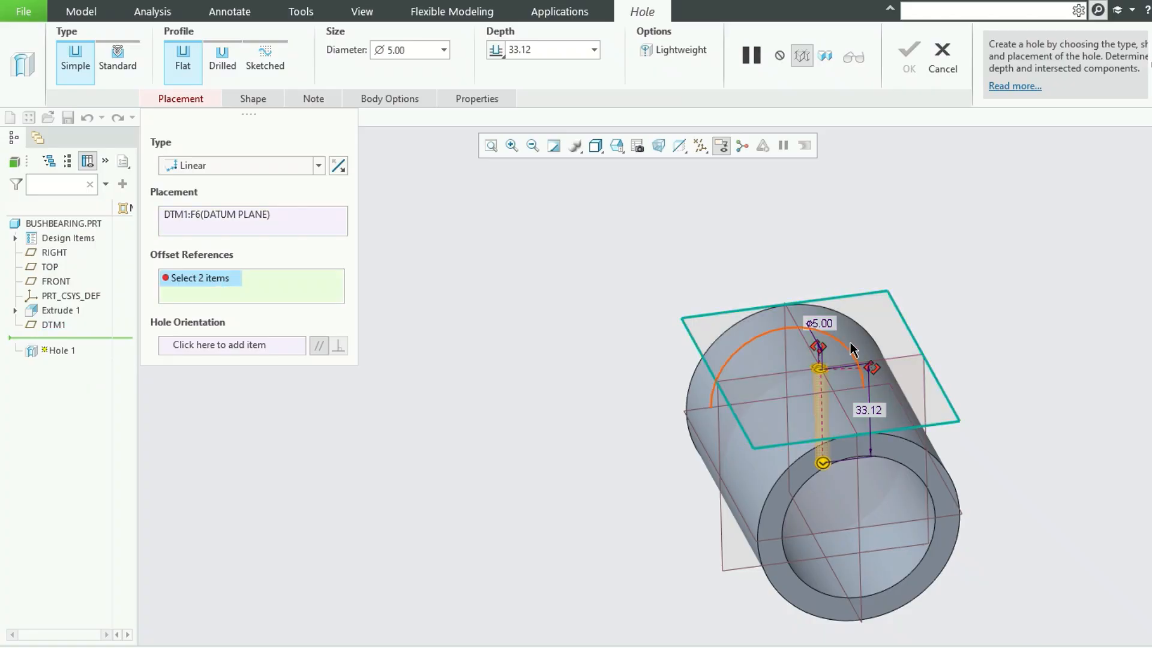
click(768, 377)
click(792, 316)
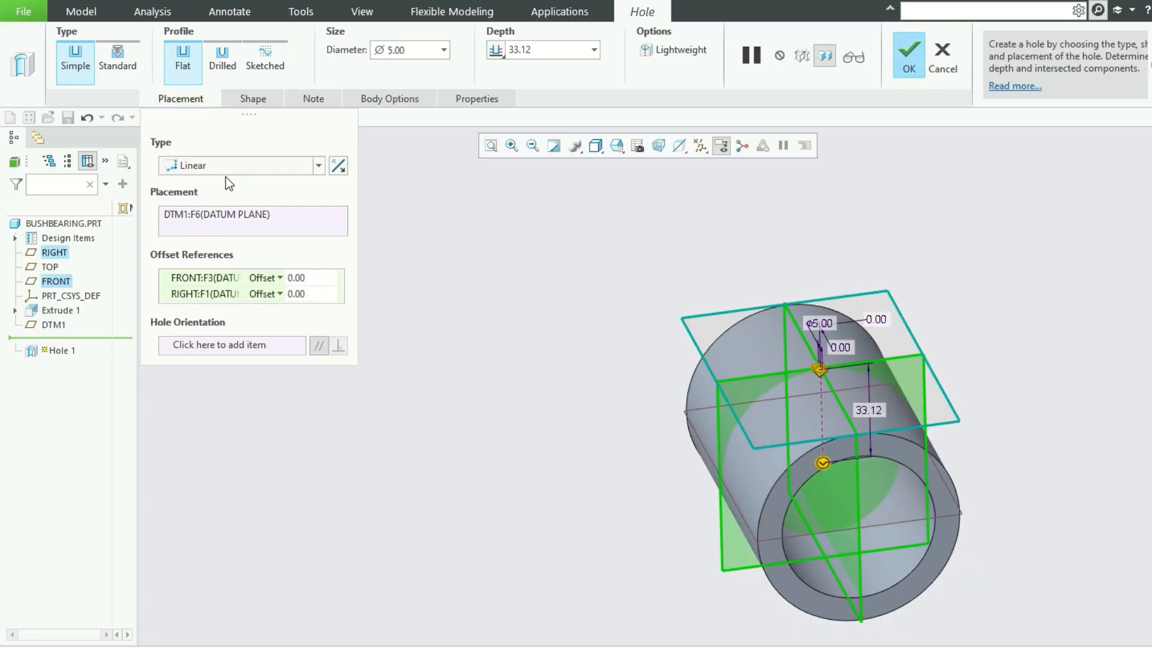
Give the hole a drilled profile with a depth of 20 mm and complete it.
click(220, 66)
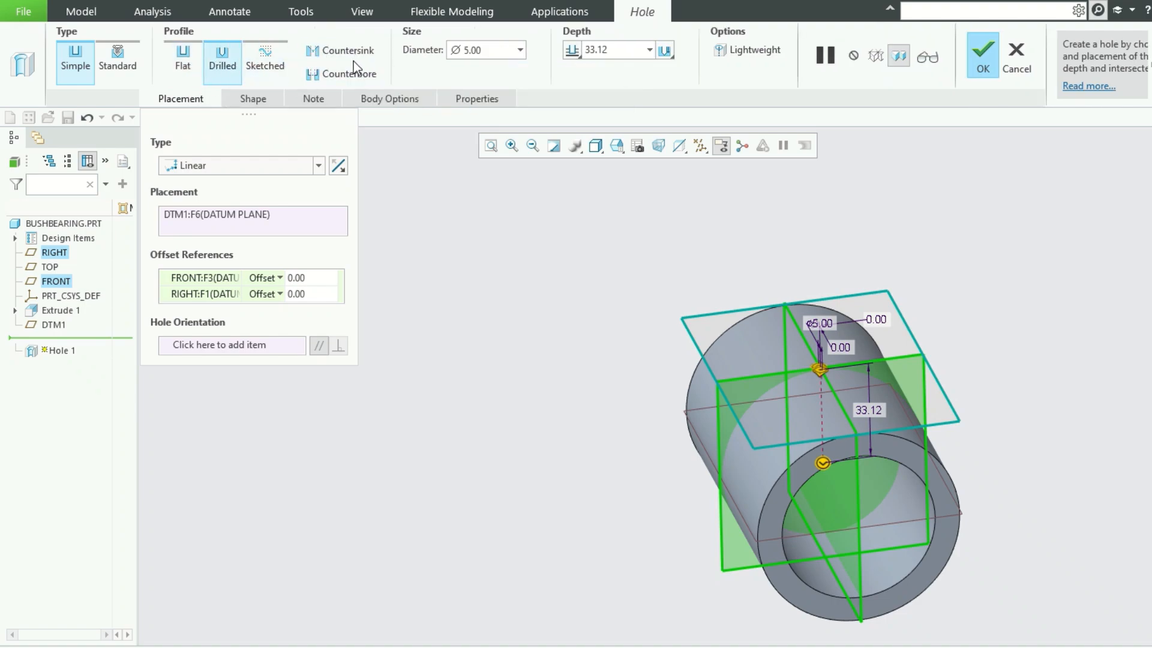
click(649, 50)
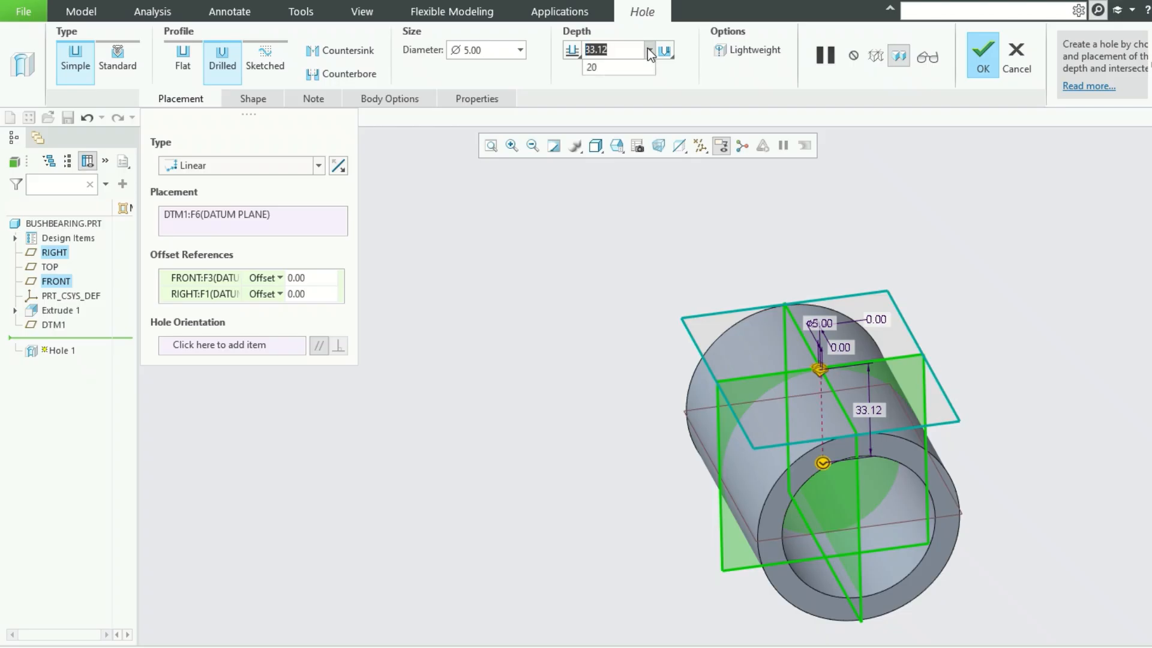
click(604, 67)
mouse_move(956, 190)
middle_down()
mouse_move(974, 198)
mouse_move(953, 179)
middle_up()
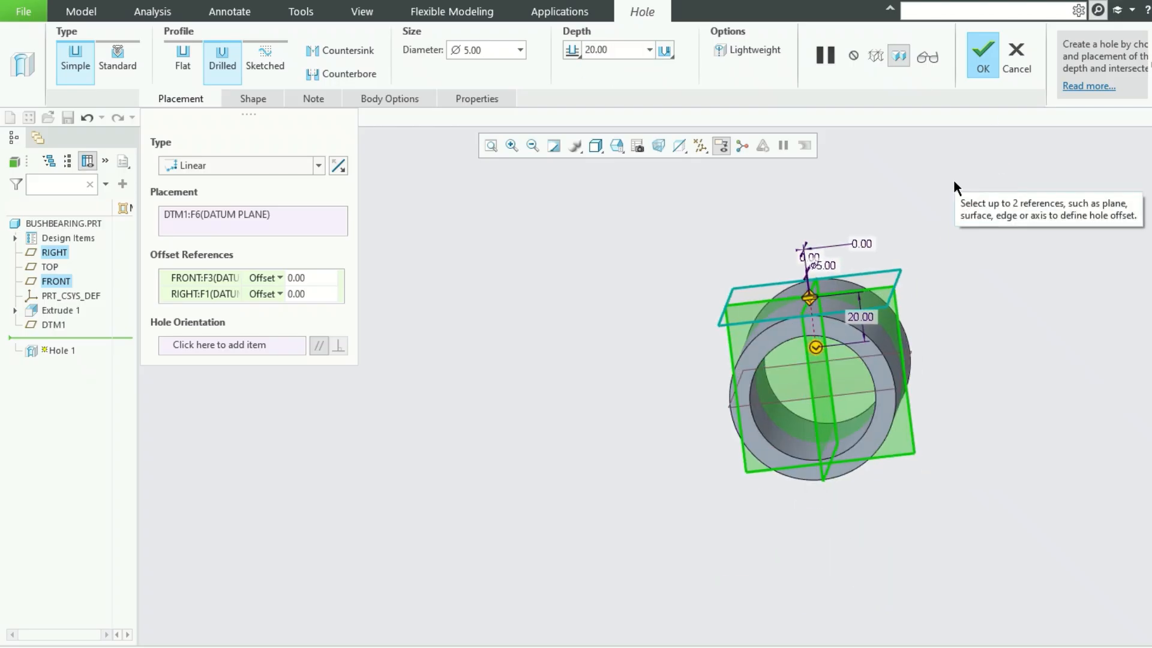
click(982, 51)
Save the BushBearing part in the Bushed Bearing folder.
middle_drag(492, 333, 522, 381)
scroll(478, 417, down, 4)
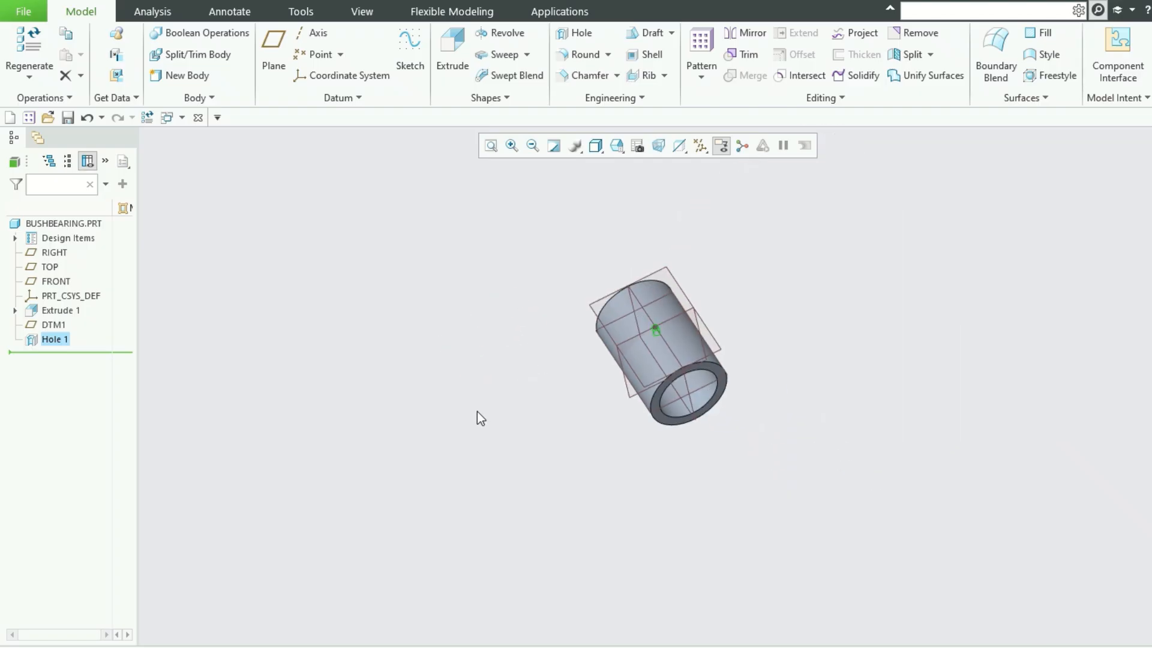
key(ctrl+s)
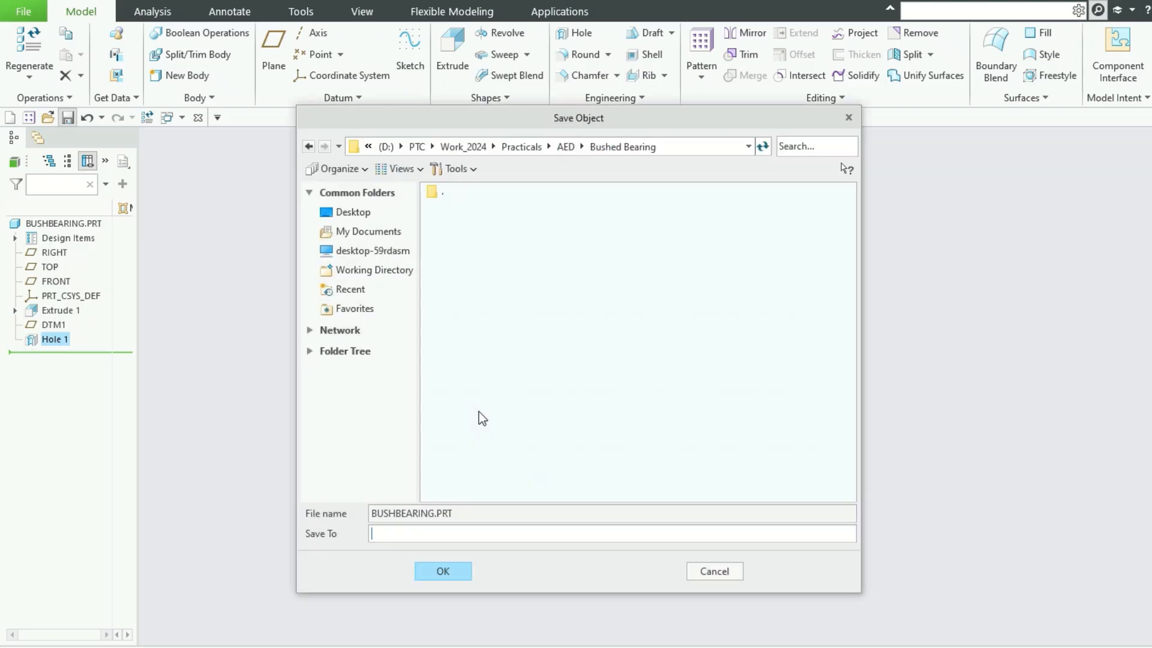
click(442, 571)
Switch to the BushBody part window and save that part in the Bushed Bearing folder.
click(26, 11)
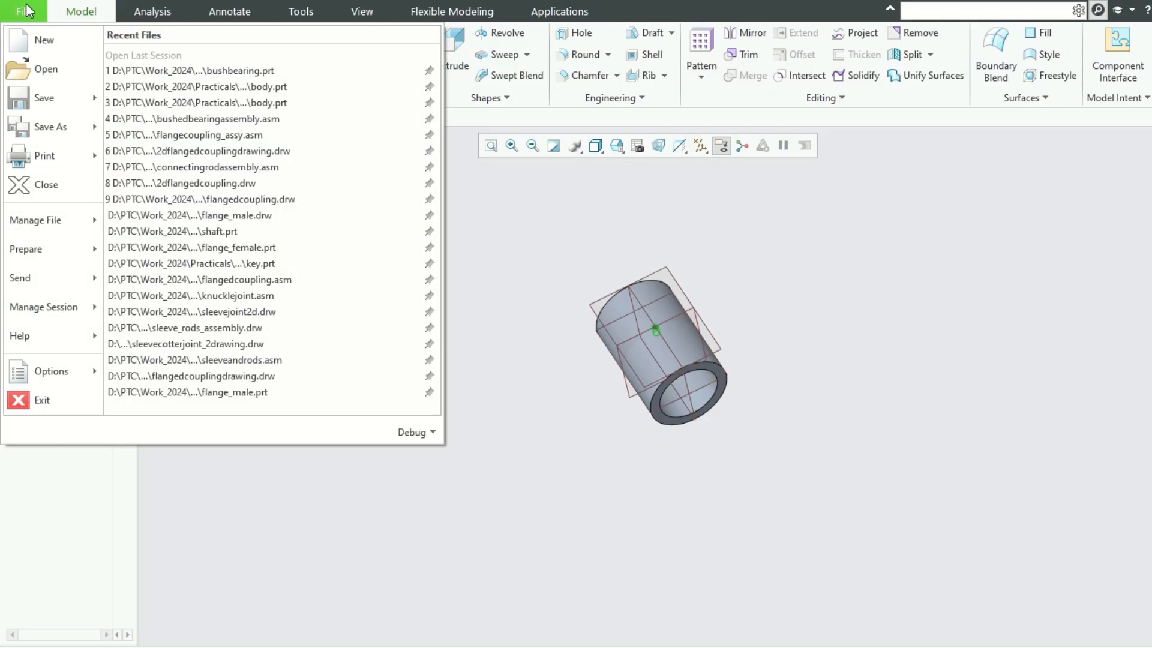
click(651, 416)
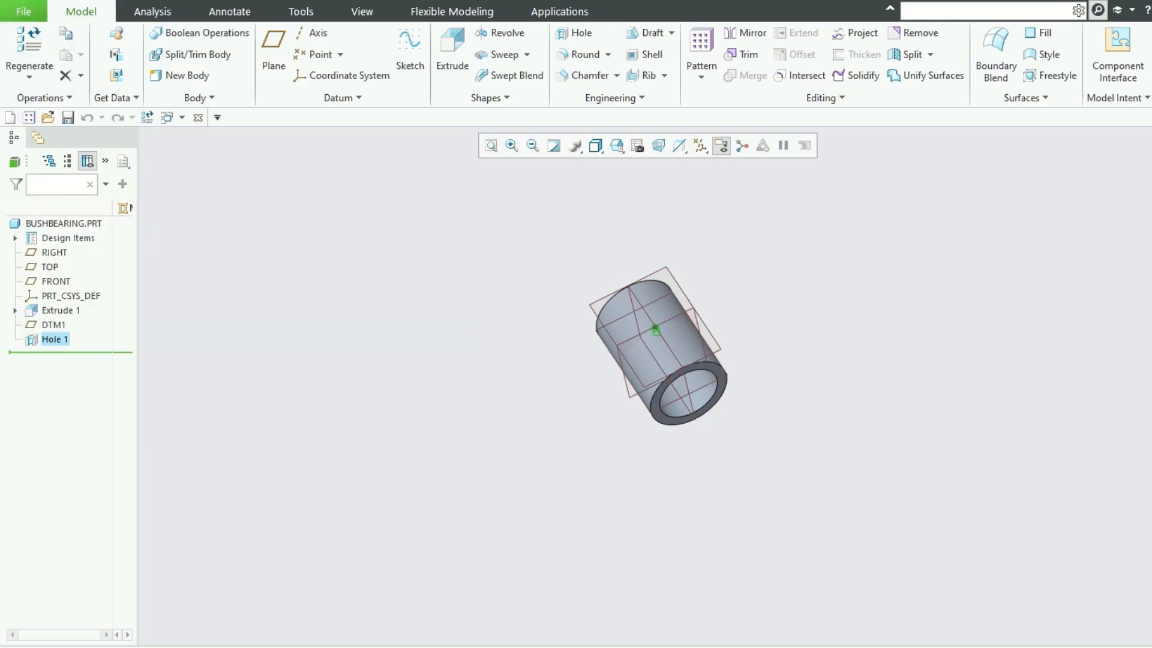
click(480, 606)
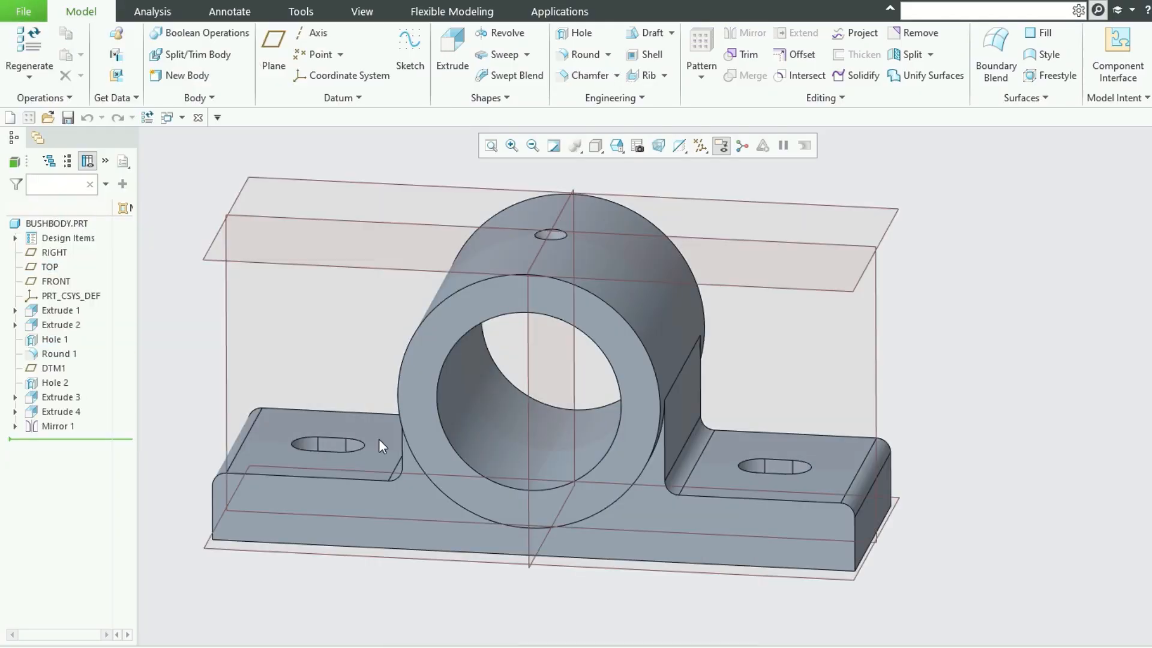
key(ctrl+s)
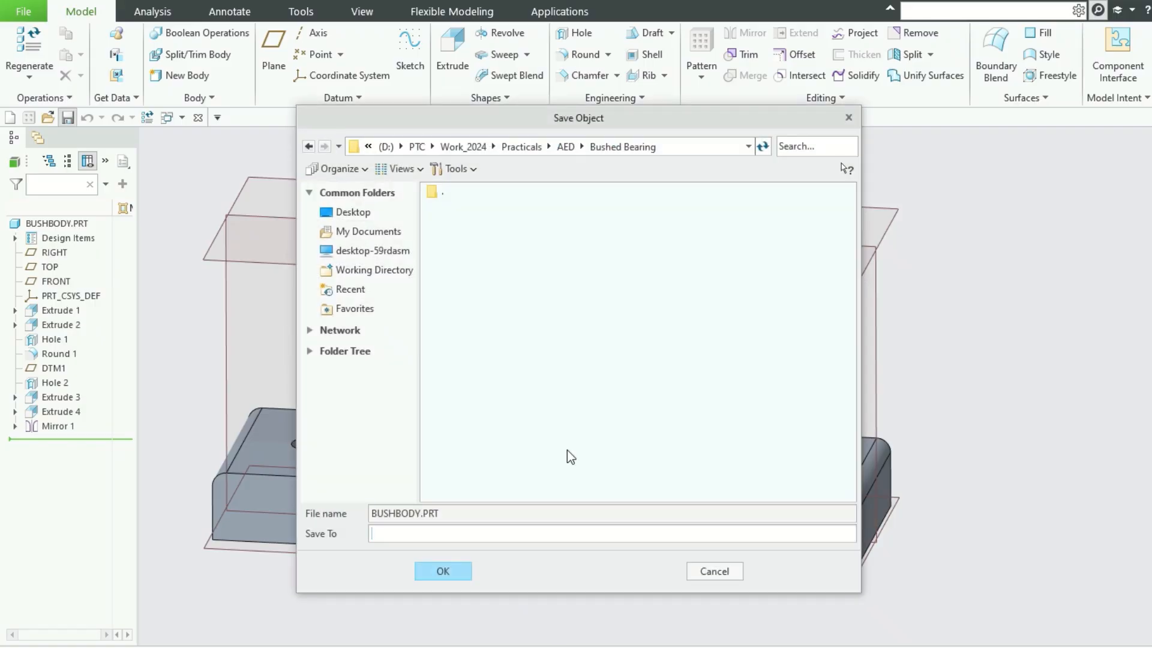
click(445, 579)
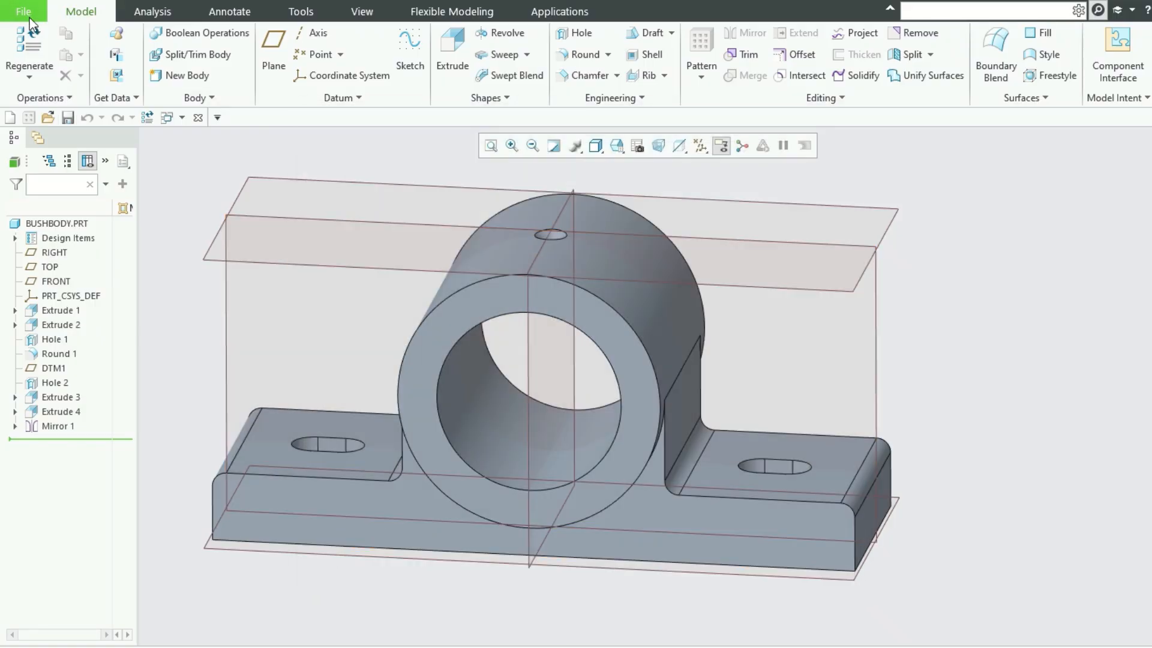
Create a new design assembly named BushedBearingAssembly without using the default template.
click(27, 12)
click(33, 36)
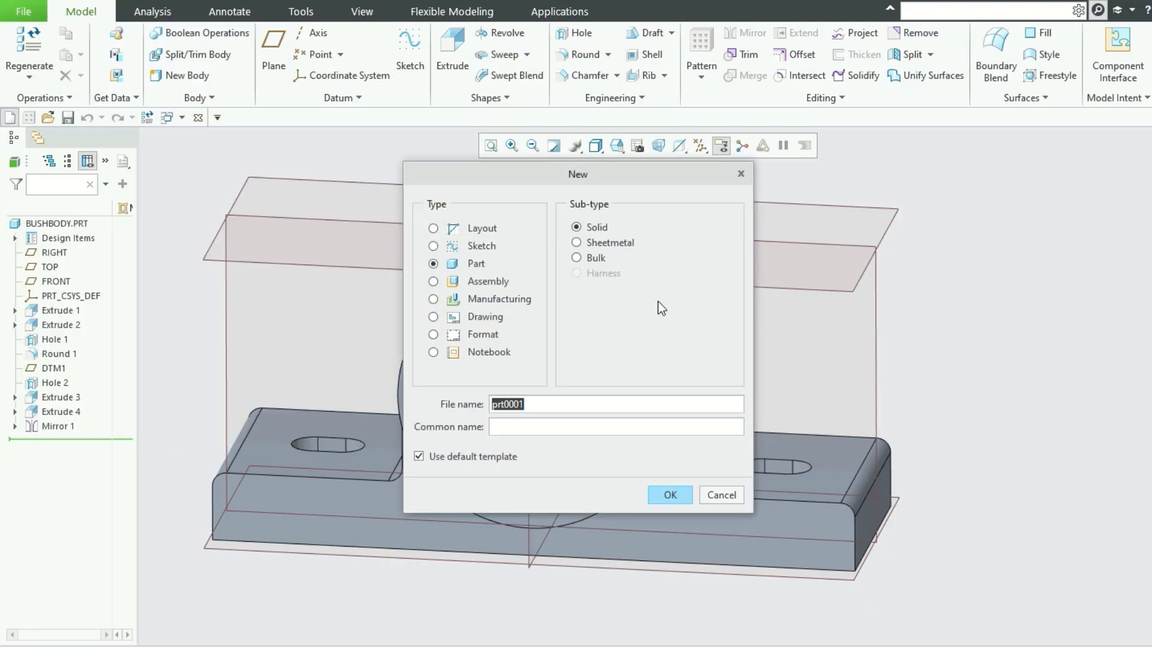
click(466, 282)
click(419, 456)
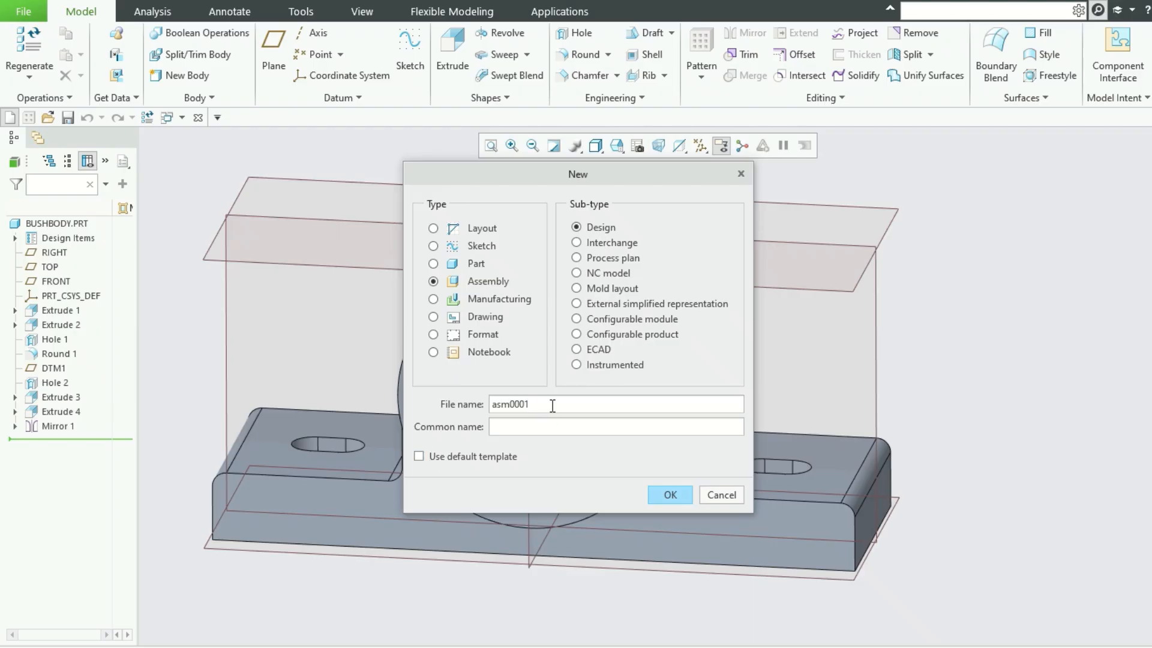
drag(552, 406, 381, 391)
text(Bushed BearingAssembly)
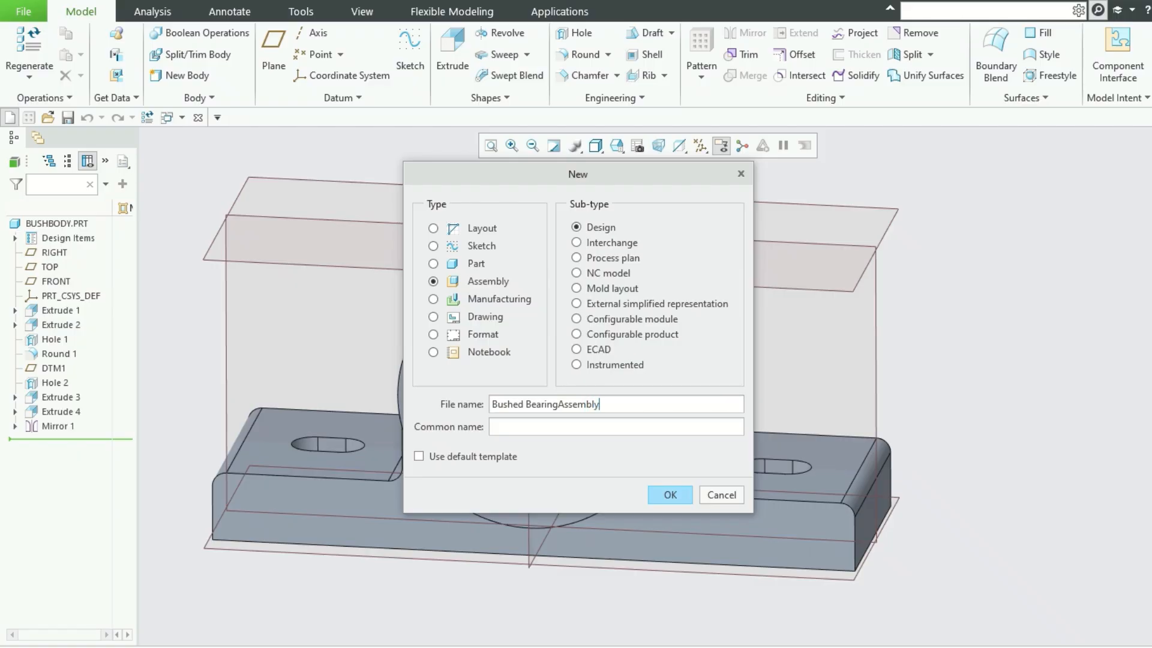
click(529, 401)
key(BackSpace)
click(670, 496)
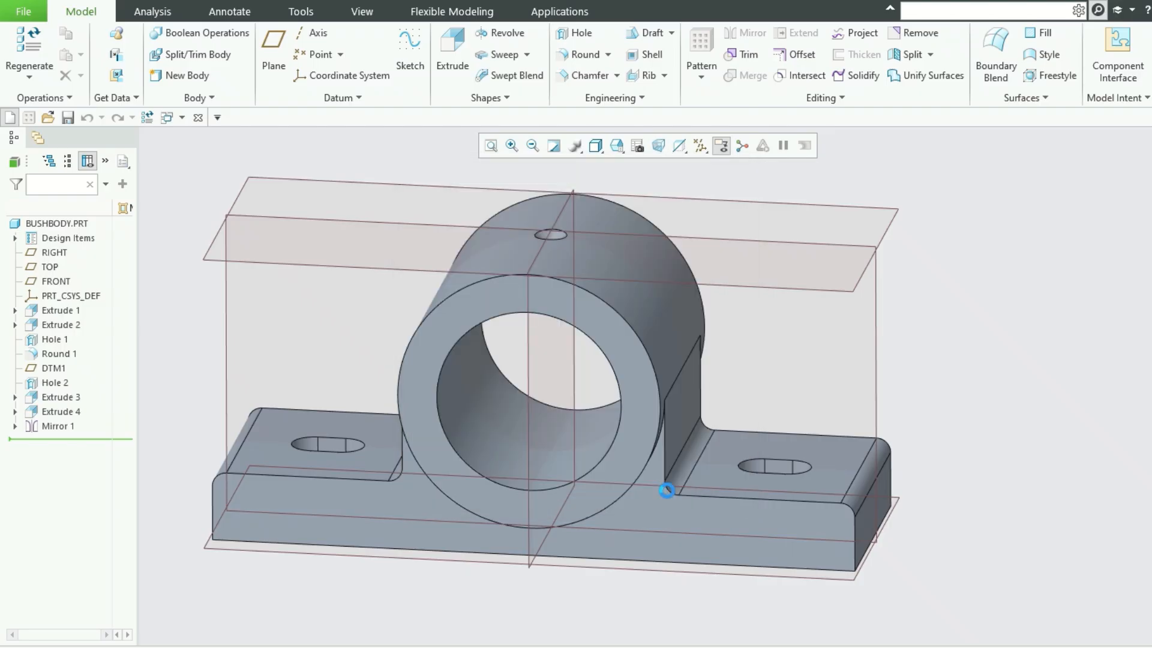
Choose the mmns_asm_design_abs template for the new assembly and create it.
scroll(526, 292, down, 1)
scroll(527, 294, down, 1)
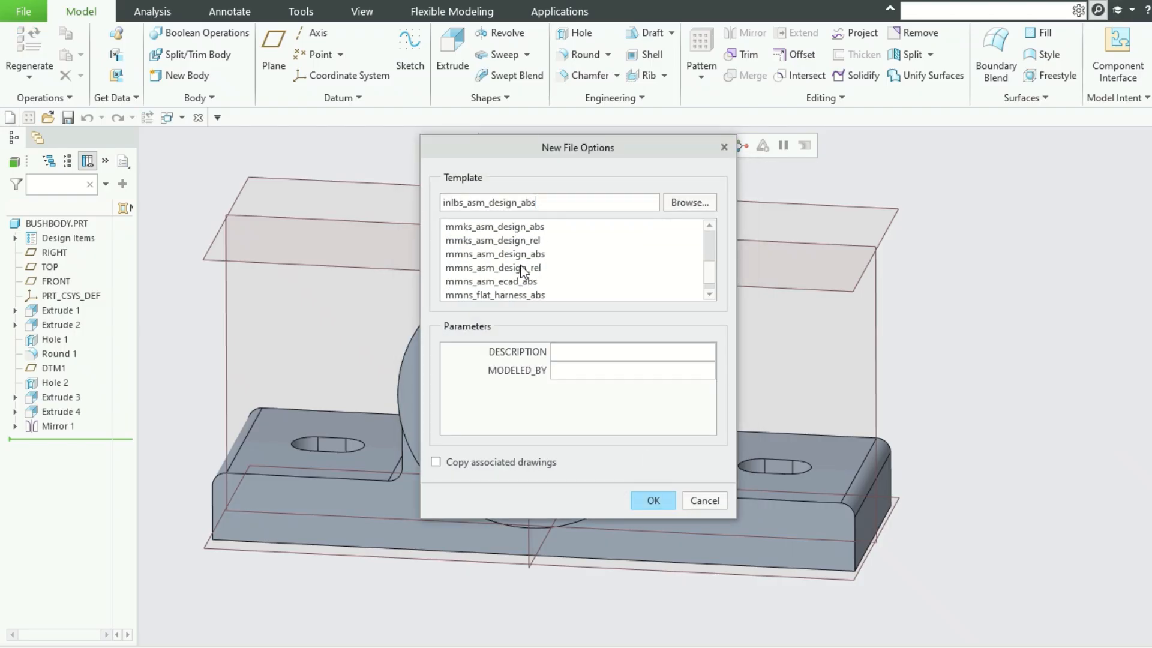
click(524, 255)
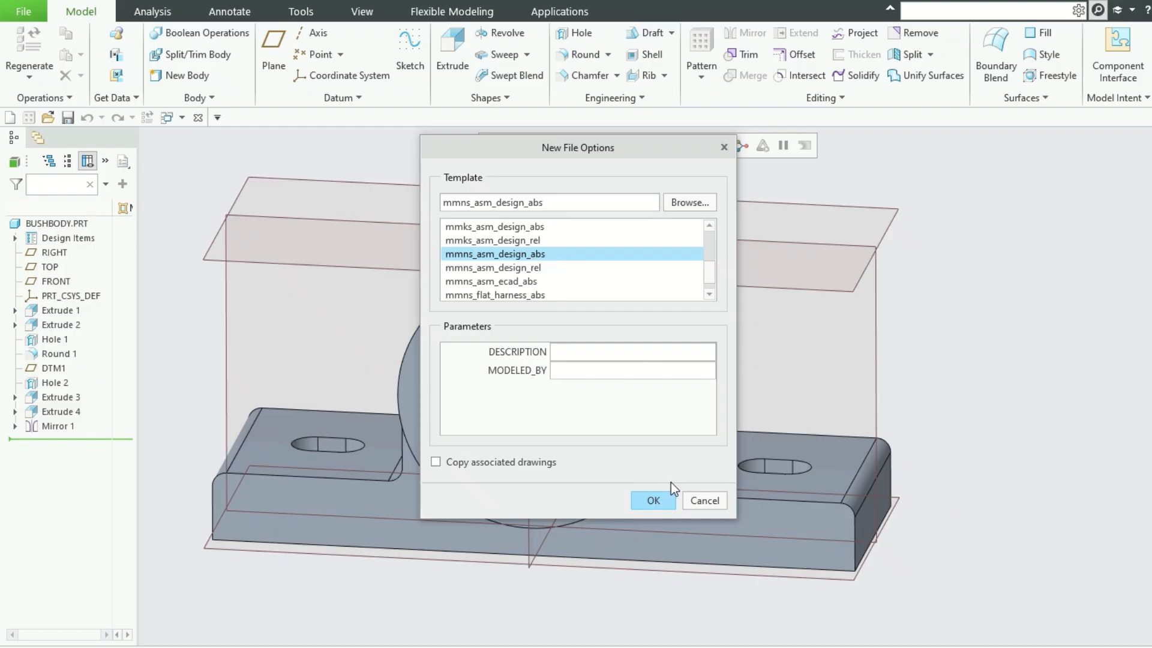
click(654, 502)
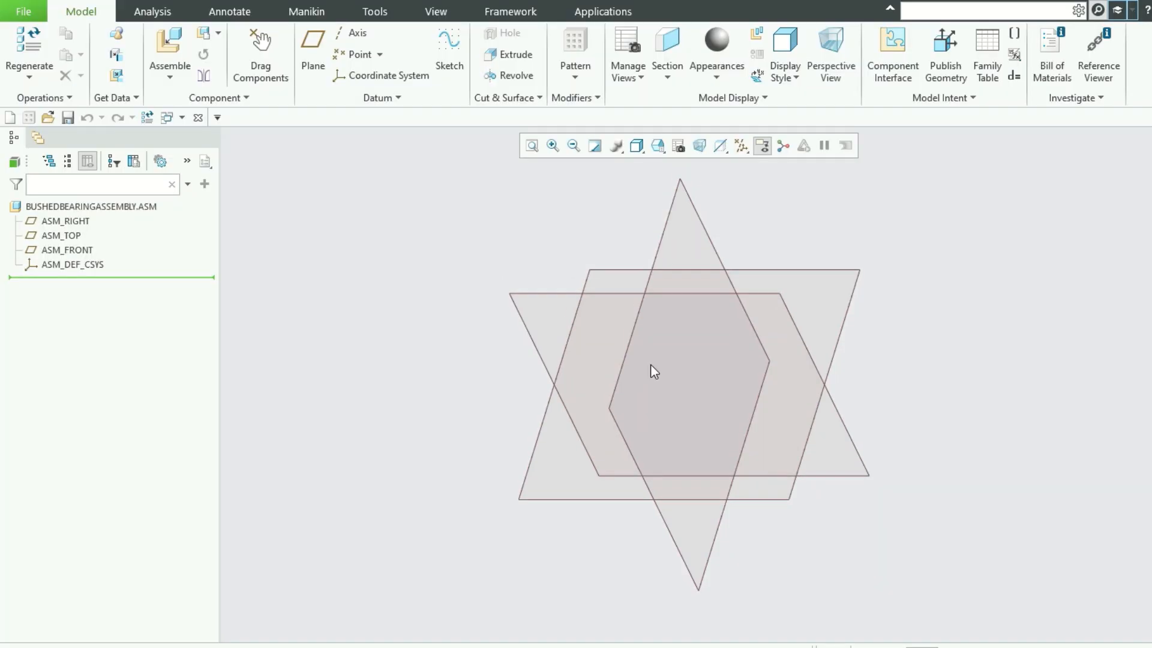
Bring bushbody.prt from the Bushed Bearing folder into the assembly as its first component.
click(170, 48)
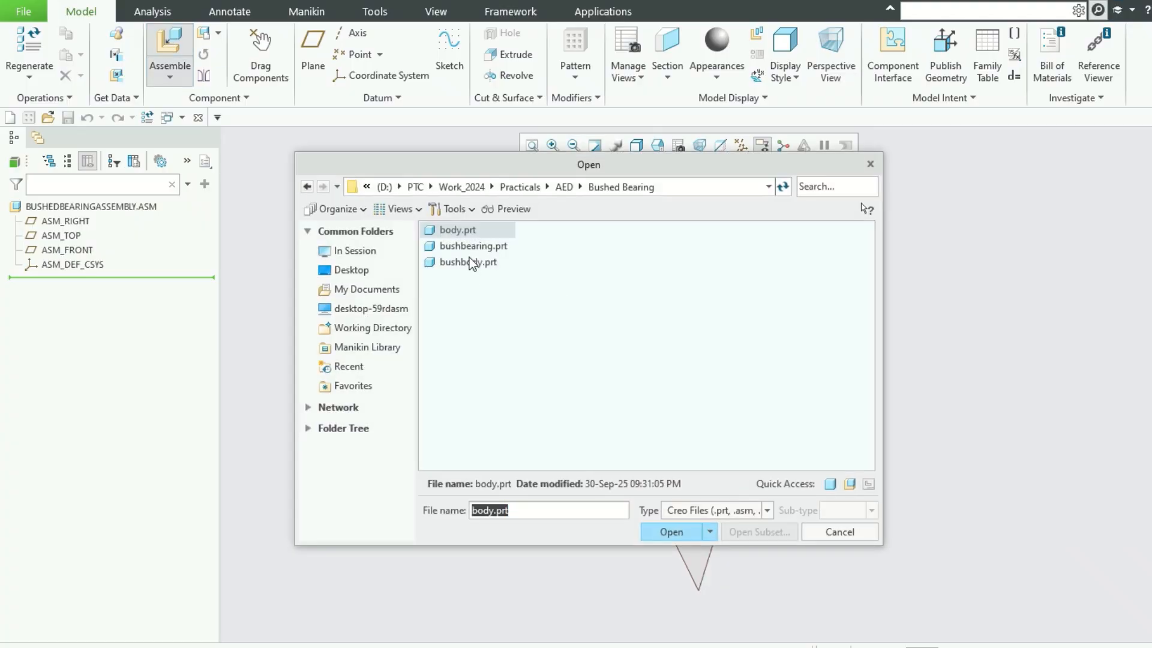
click(470, 265)
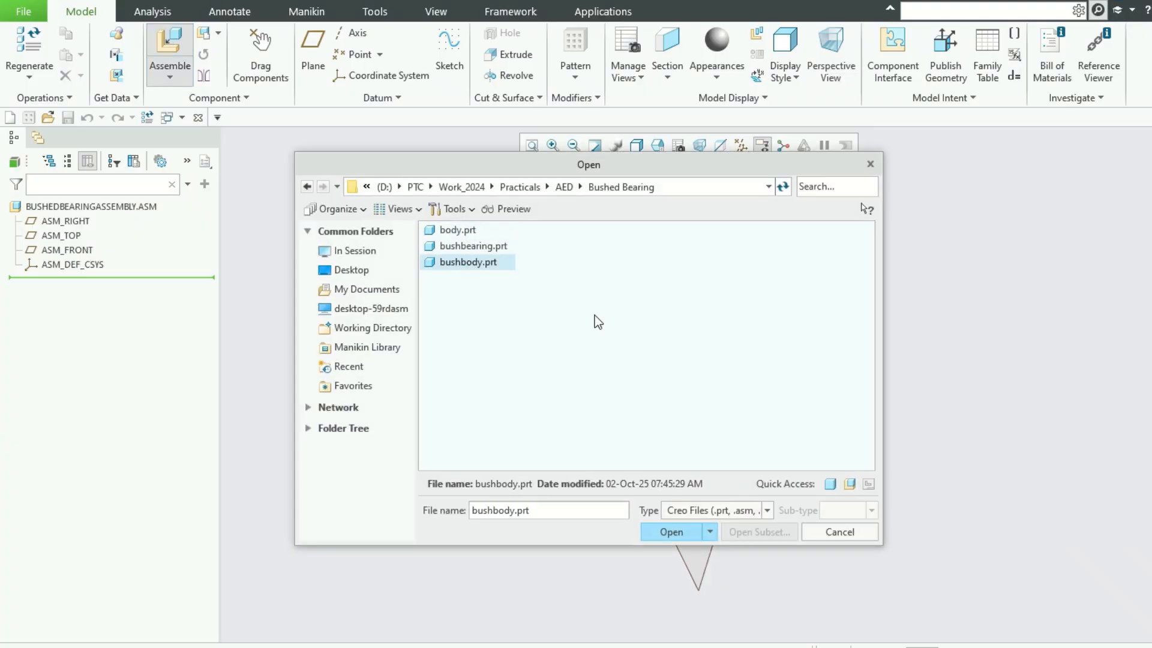
click(696, 530)
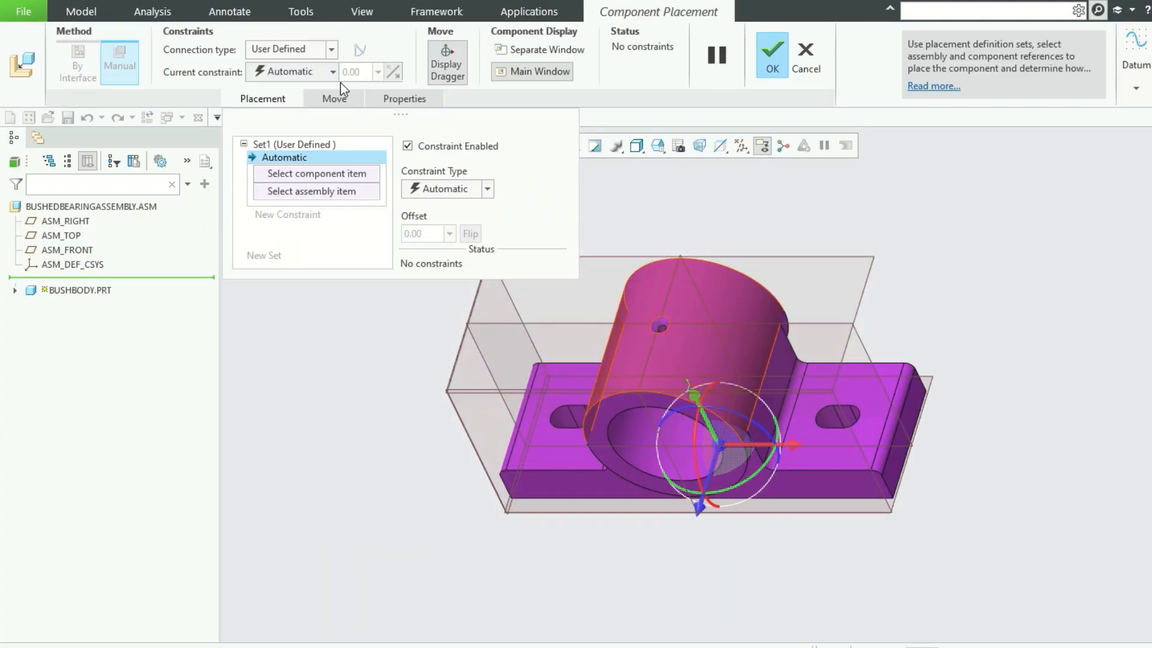
Check the available connection types for the BushBody placement, keep User Defined, and open the constraint type choices.
click(332, 51)
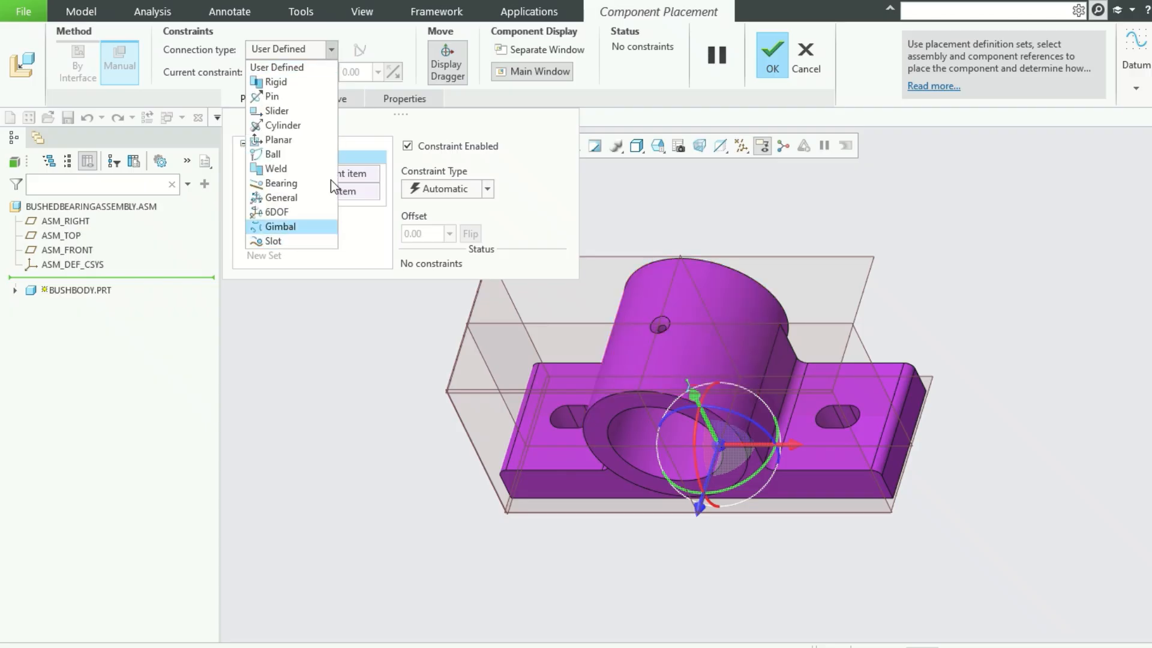
click(528, 109)
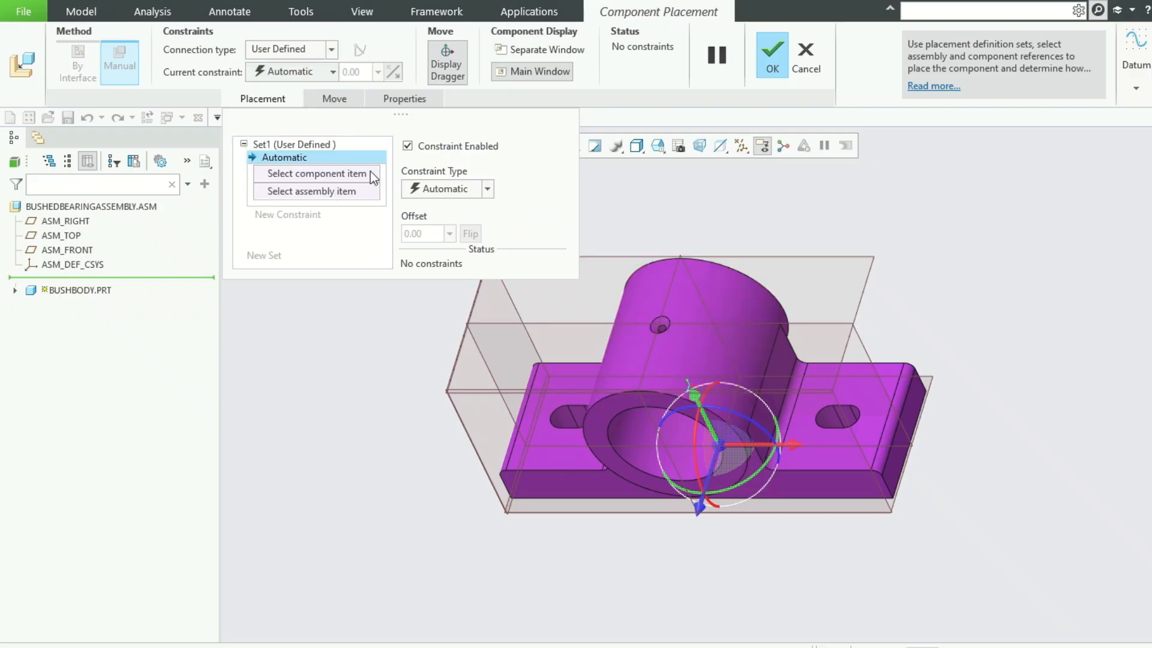
click(490, 192)
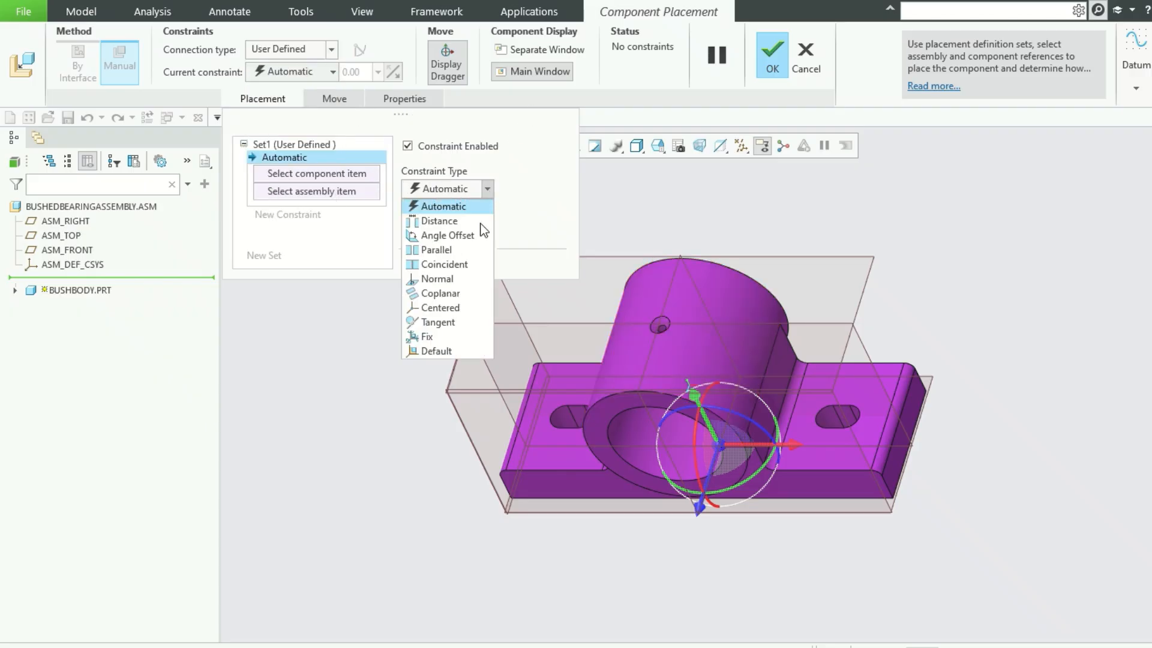
Fix the bush body at the assembly's origin with the Default constraint and save the assembly.
click(439, 355)
click(333, 51)
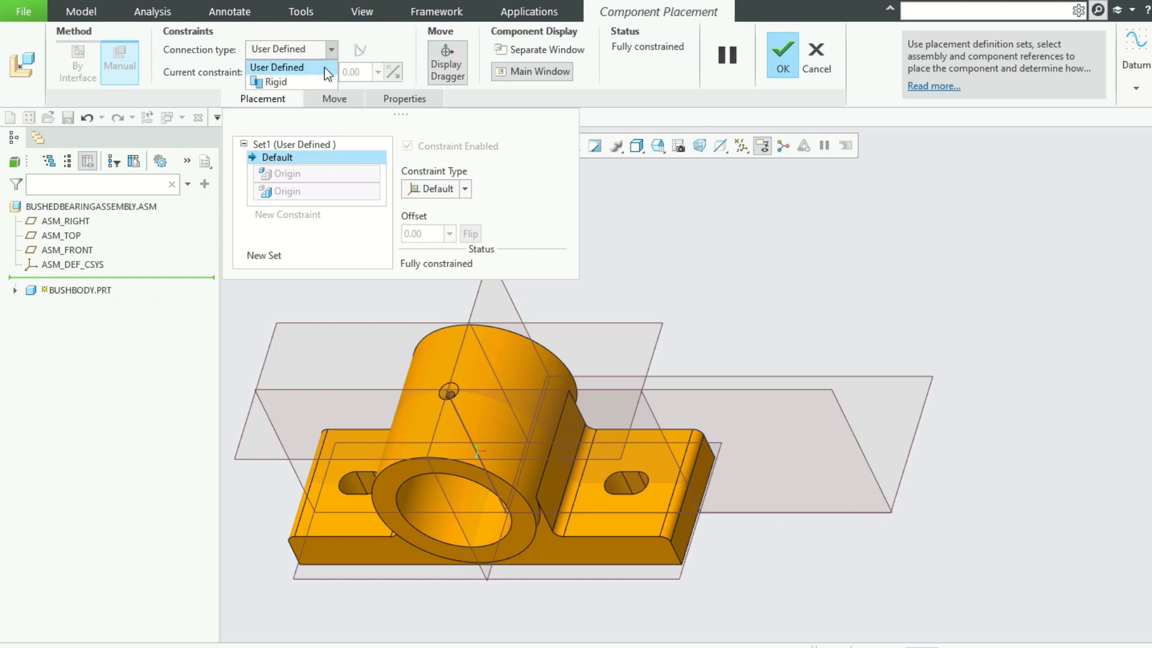
click(312, 78)
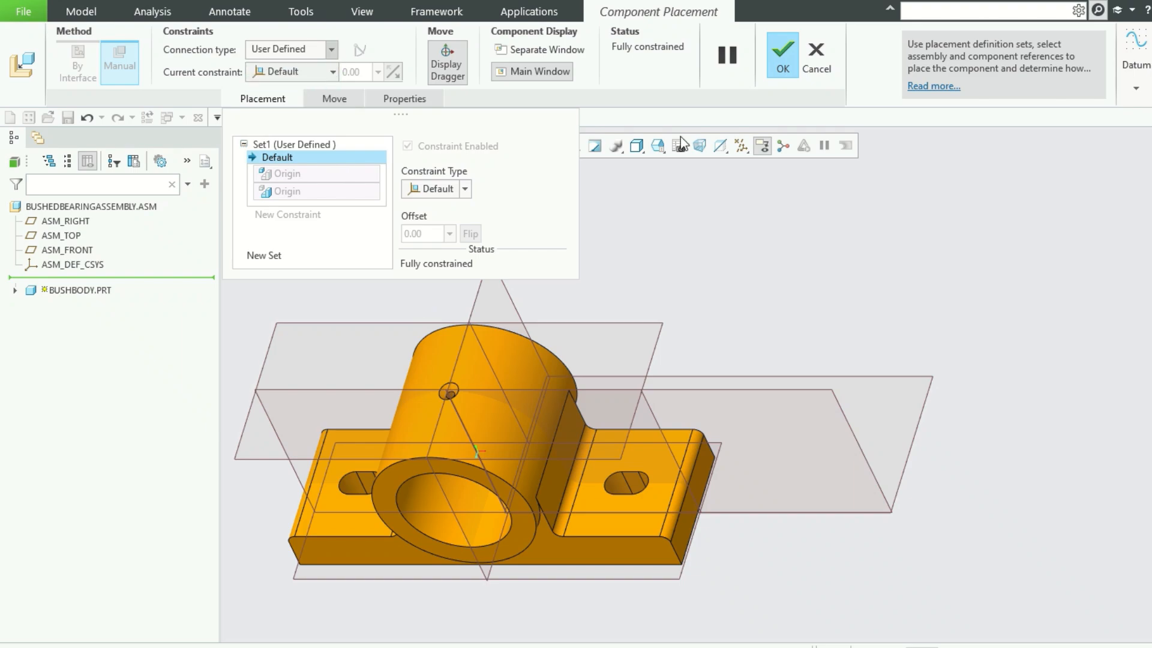
click(781, 51)
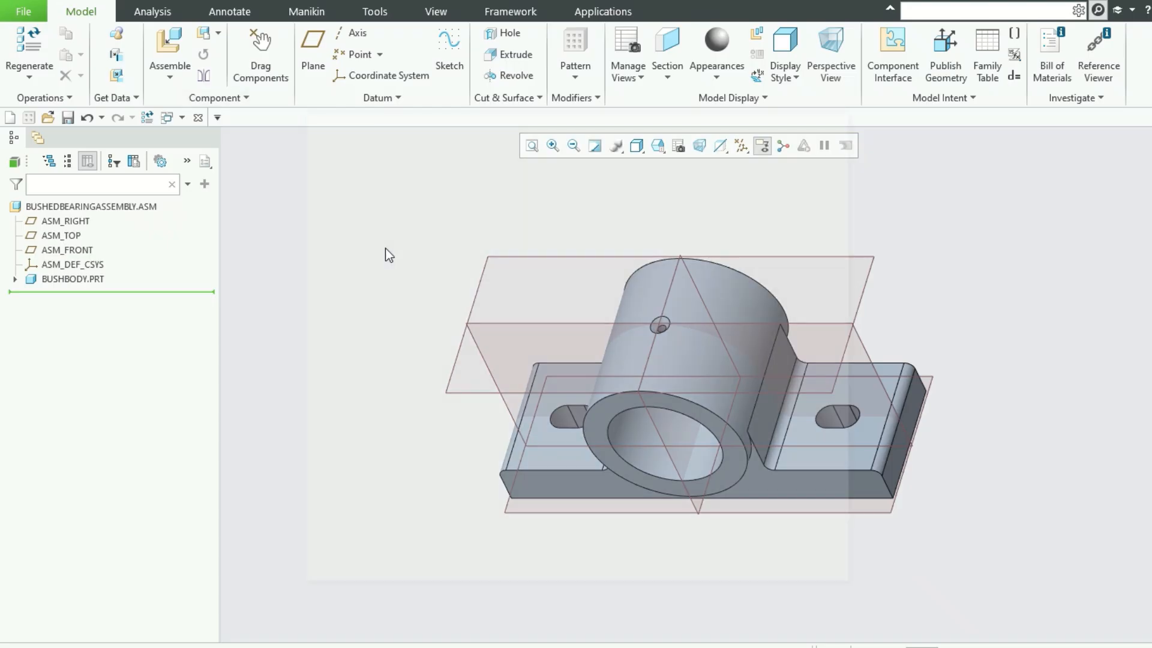
key(ctrl+s)
click(450, 573)
Insert bushbearing.prt as a component of the assembly and turn on the axis display.
click(170, 53)
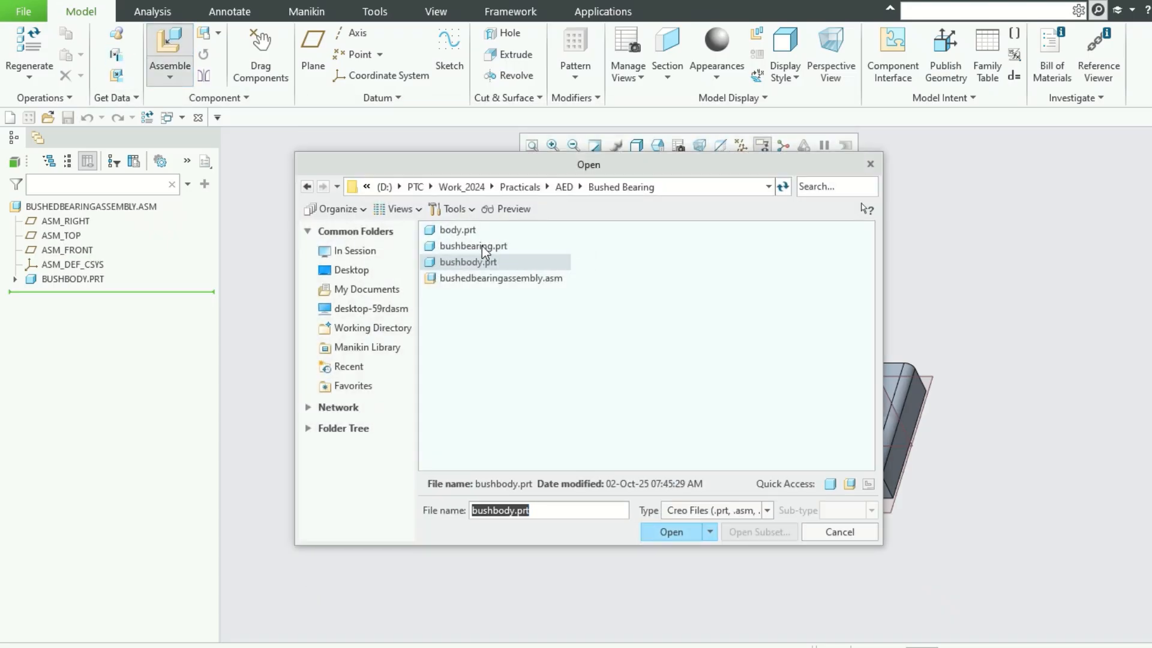
click(479, 247)
click(669, 532)
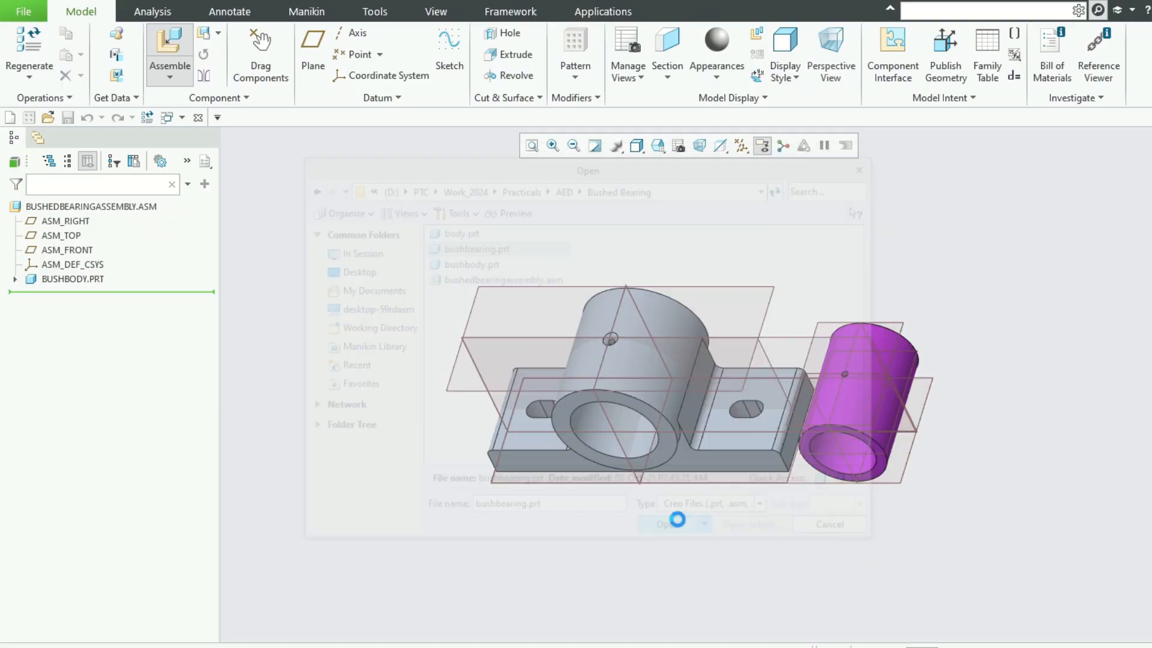
scroll(851, 450, up, 5)
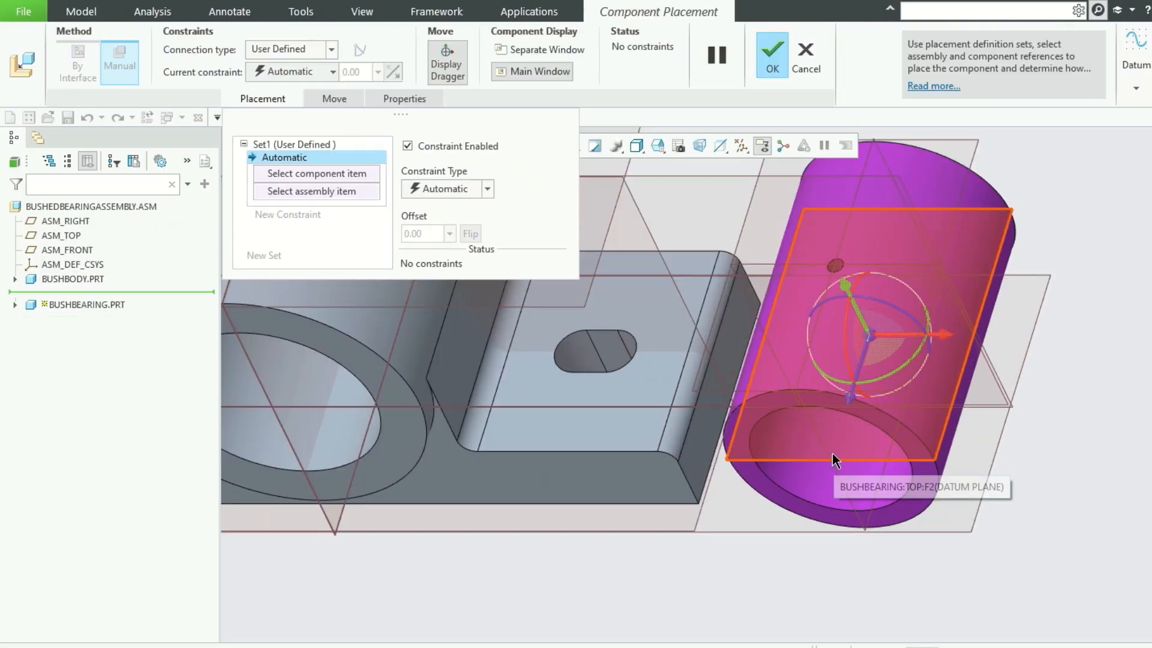
click(742, 146)
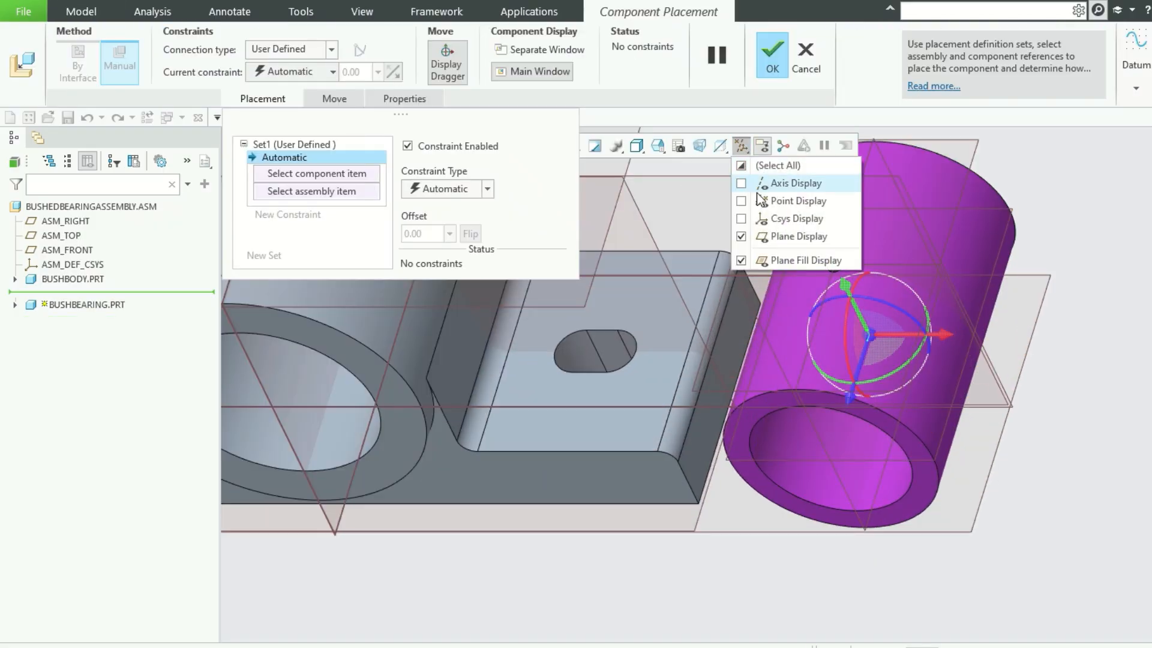
click(742, 183)
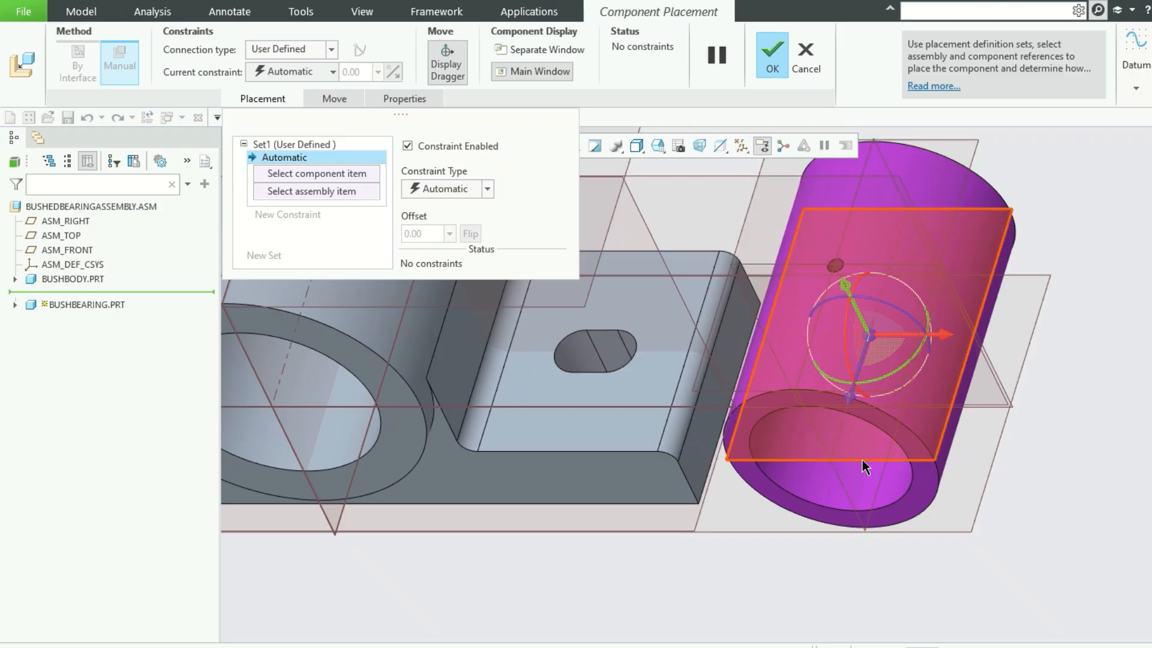
Constrain the bush bearing's axis A_1 as Coincident with the bush body's bore axis A_1.
click(841, 442)
scroll(1038, 477, down, 3)
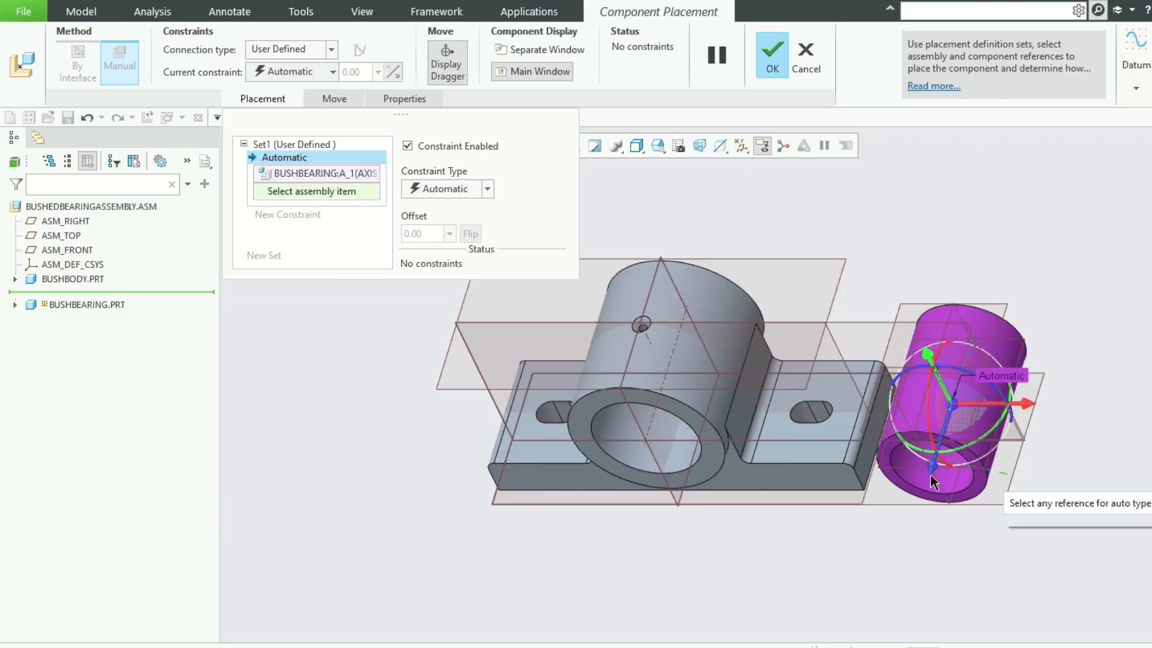
click(654, 425)
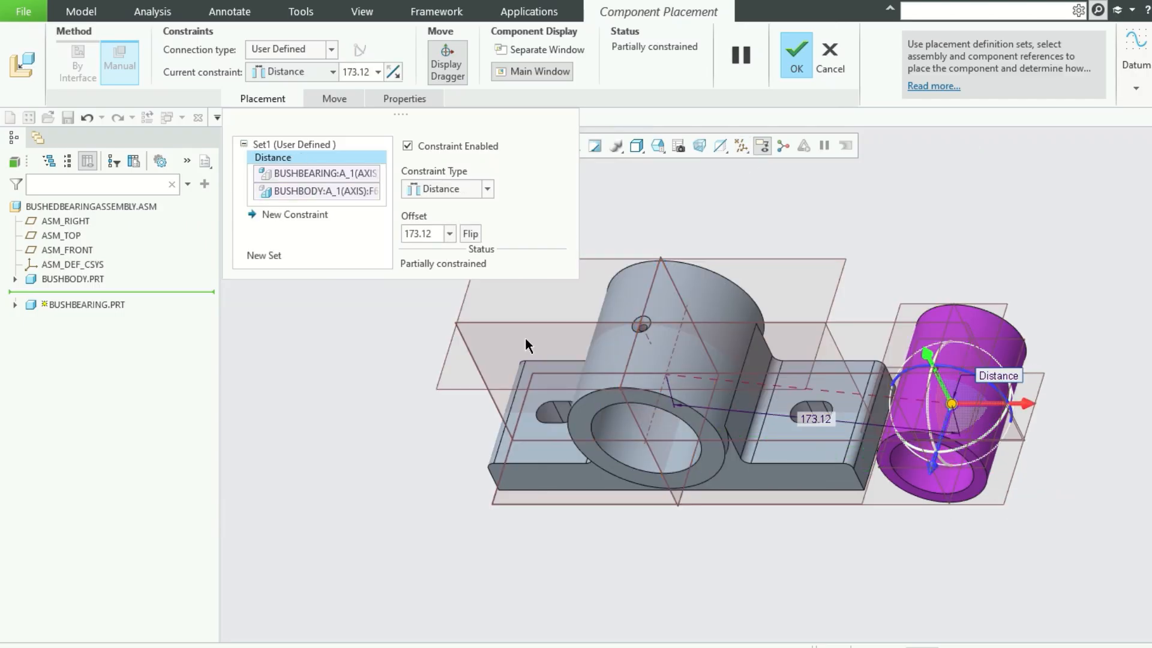
click(486, 189)
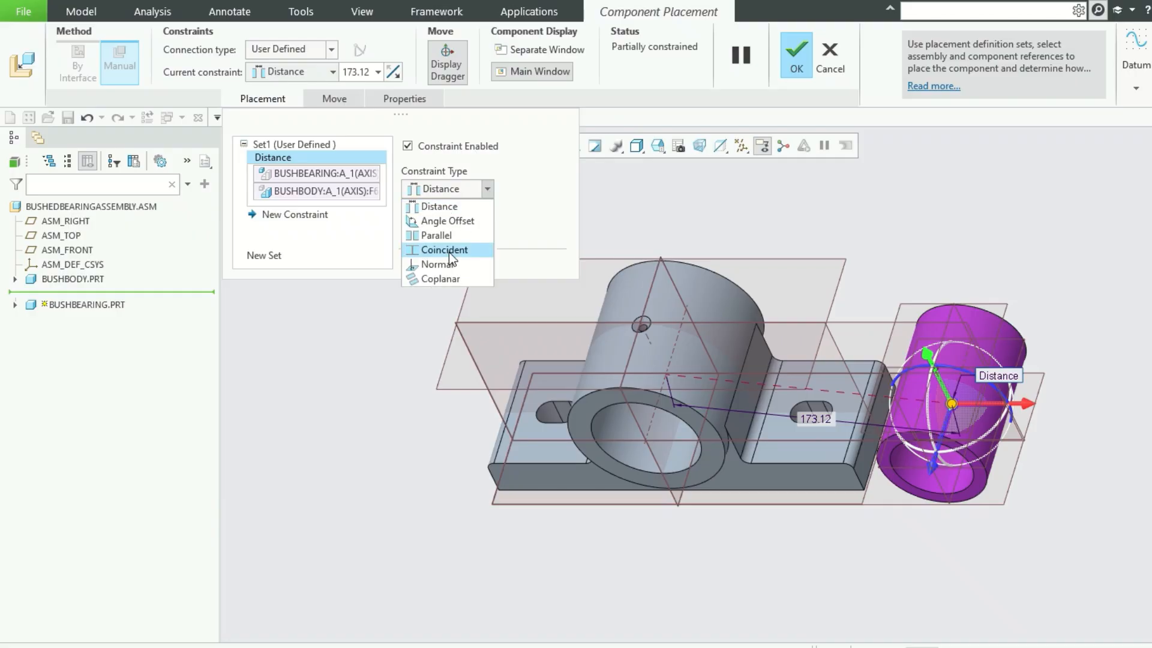
click(449, 250)
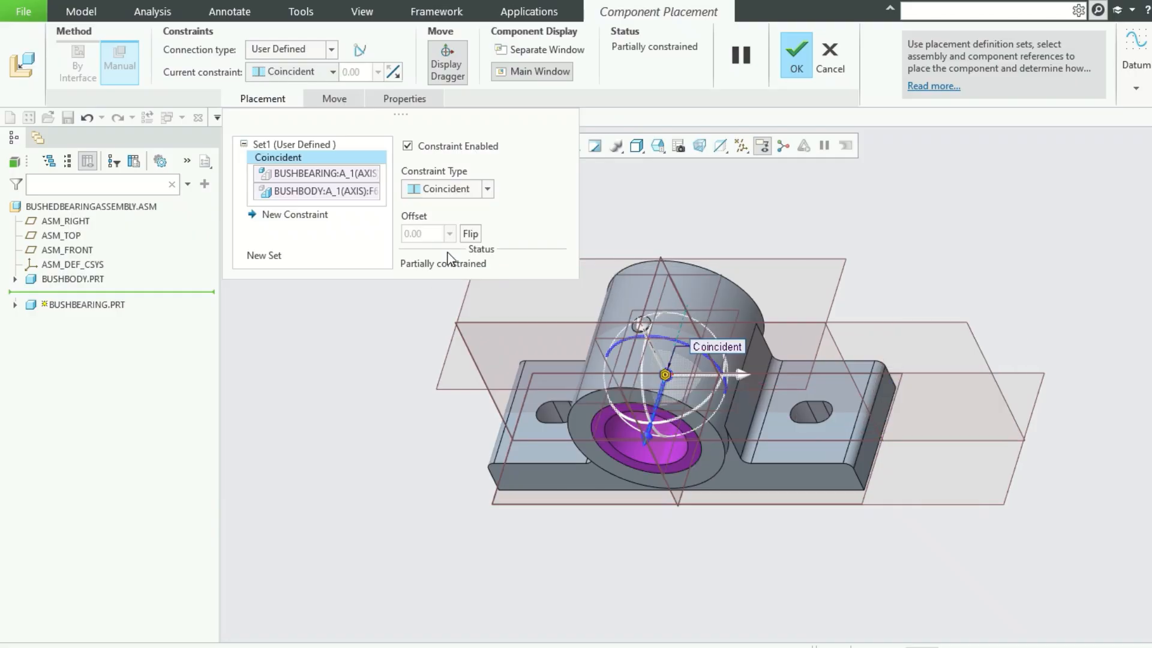
scroll(696, 339, down, 3)
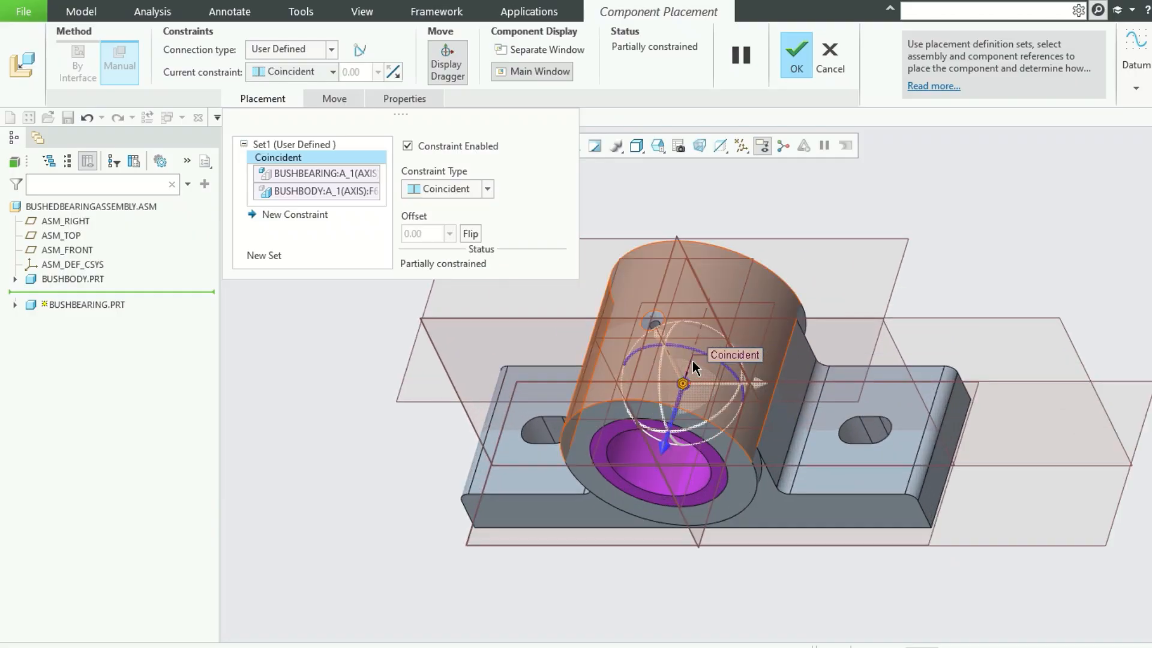
Make the bush bearing's annular end face coincident with the end face of the bush body's cylinder.
middle_drag(692, 361, 602, 391)
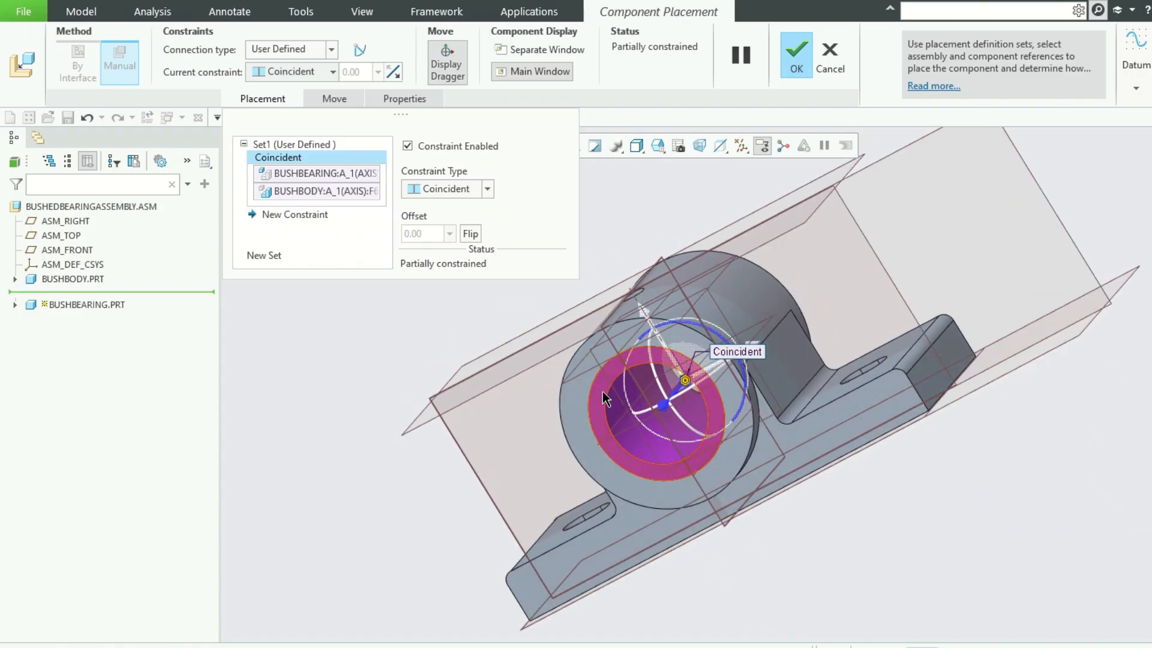
click(602, 392)
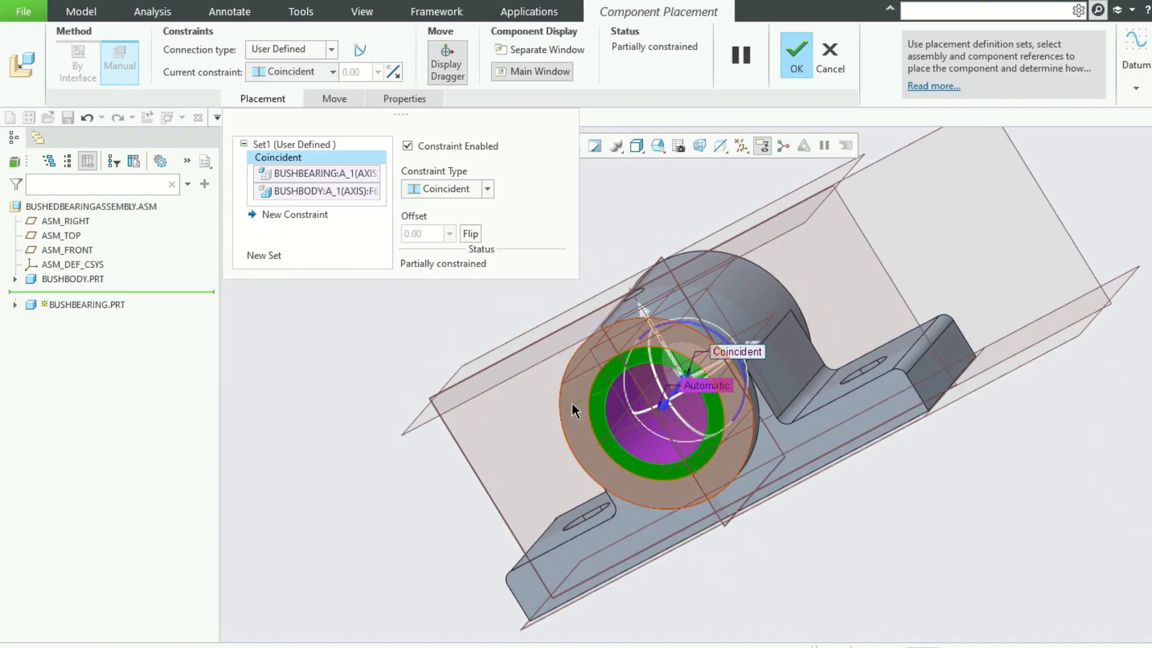
click(571, 398)
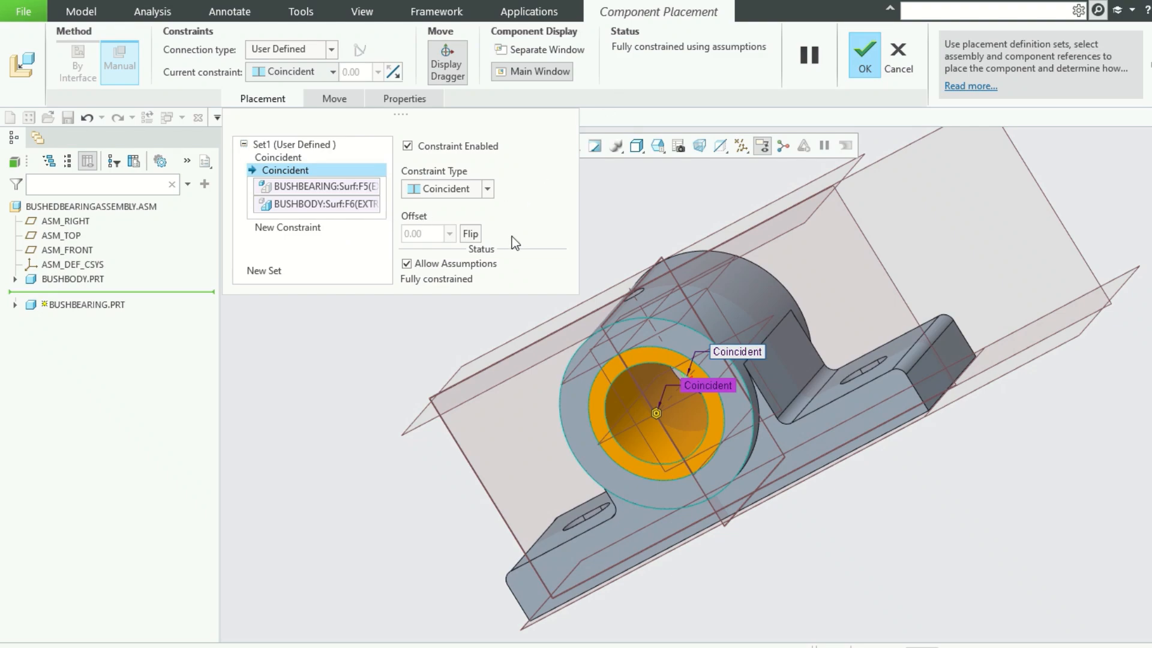
scroll(564, 327, up, 2)
middle_drag(815, 384, 957, 420)
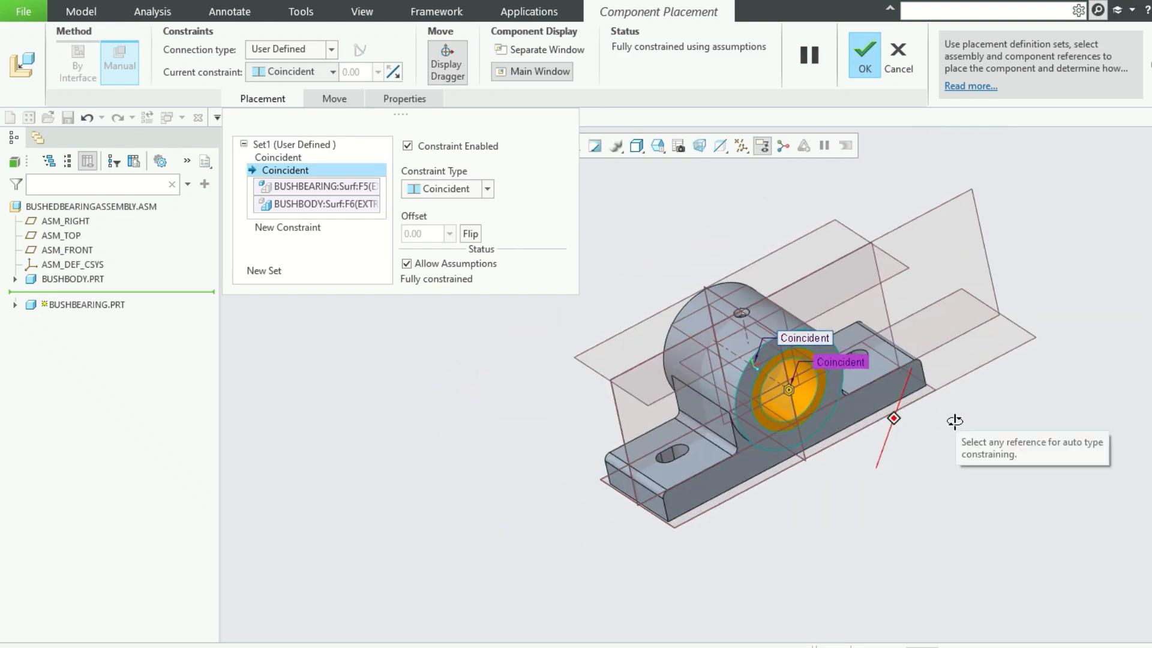
scroll(773, 402, down, 2)
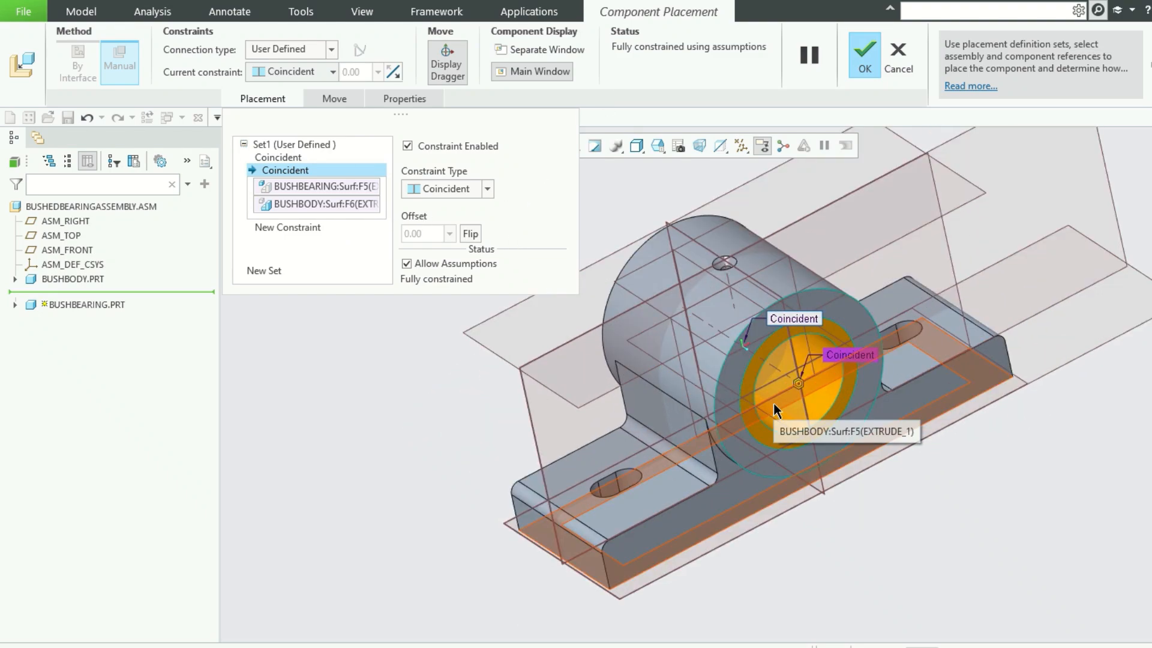
Try a third constraint between the bearing's FRONT plane and ASM_RIGHT, and cancel the bearing's placement.
click(319, 227)
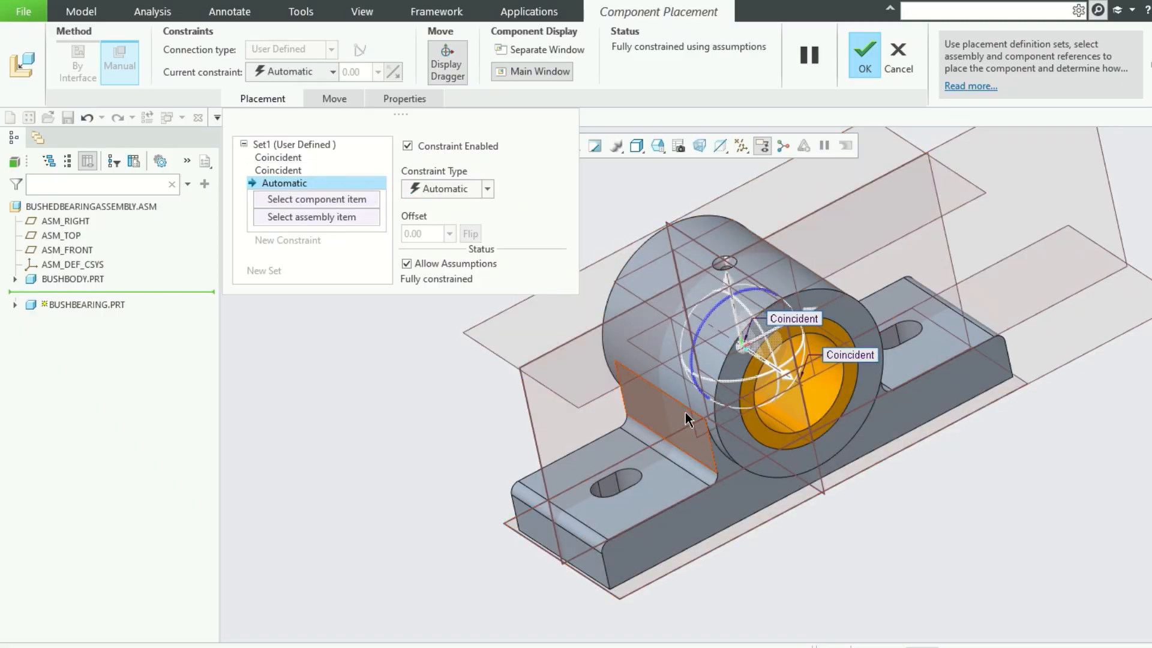
scroll(684, 368, down, 2)
click(704, 432)
scroll(707, 457, up, 2)
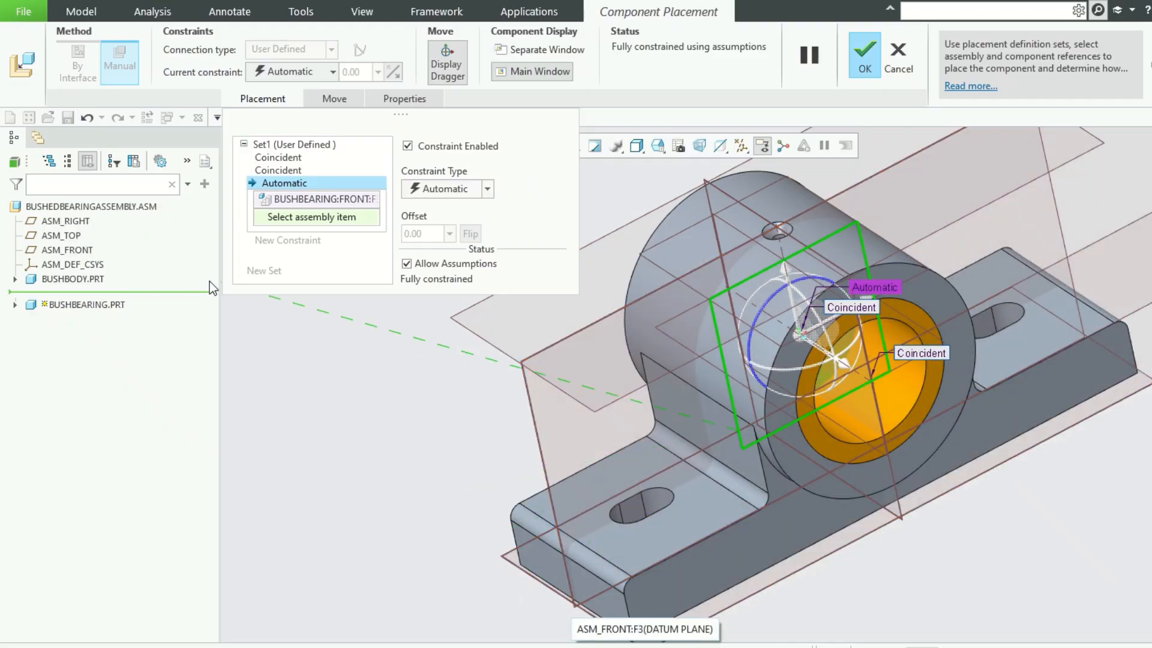
click(68, 224)
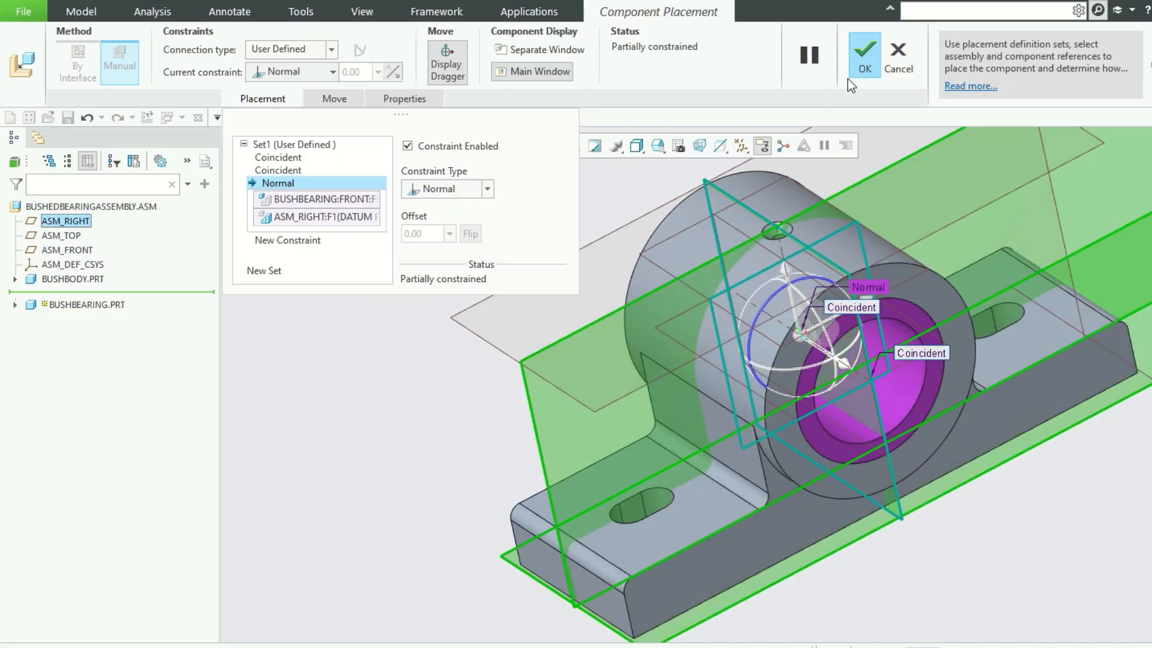
click(898, 59)
click(580, 364)
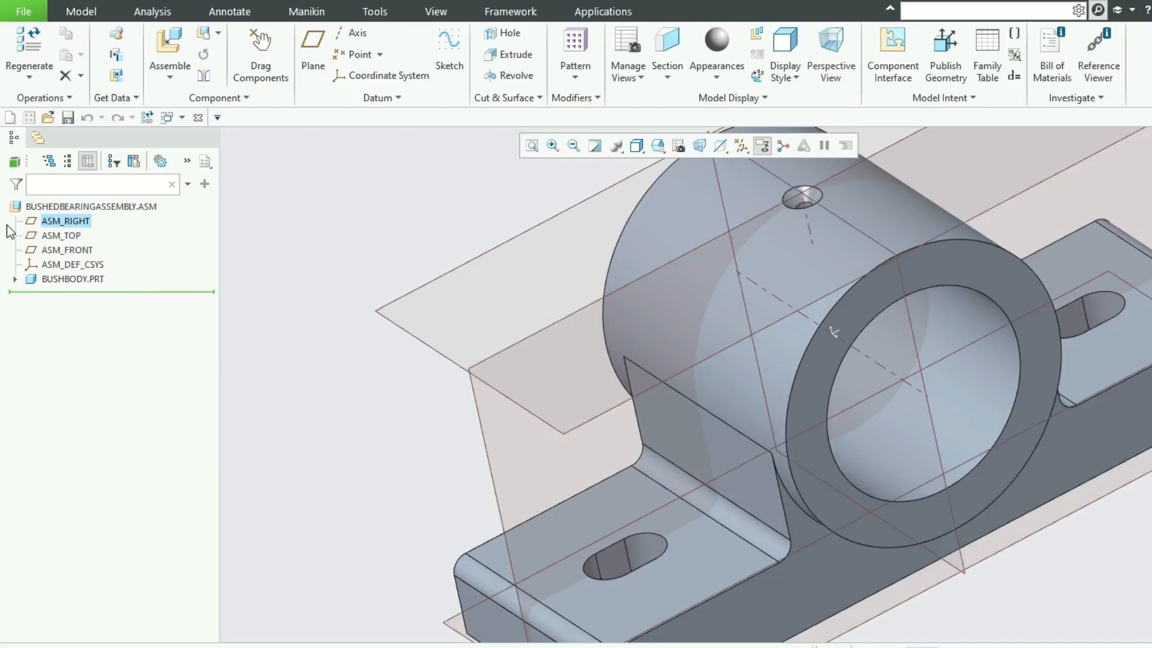
Hide the assembly datum planes ASM_RIGHT, ASM_TOP and ASM_FRONT and the coordinate system ASM_DEF_CSYS.
click(66, 236)
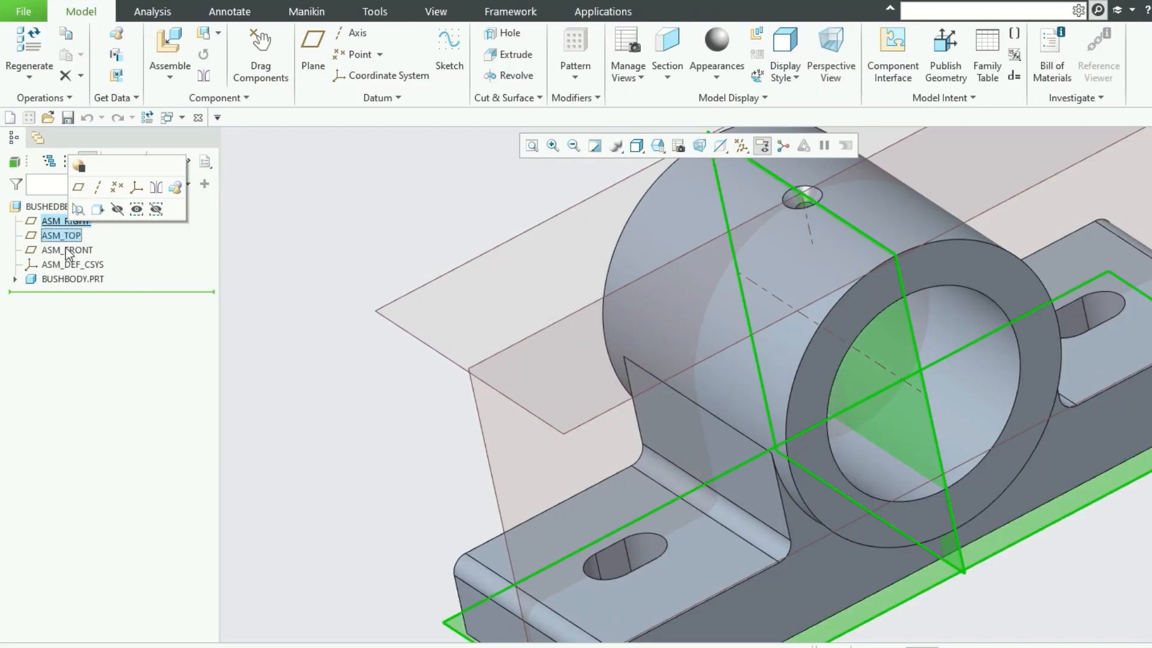
ctrl+click(69, 250)
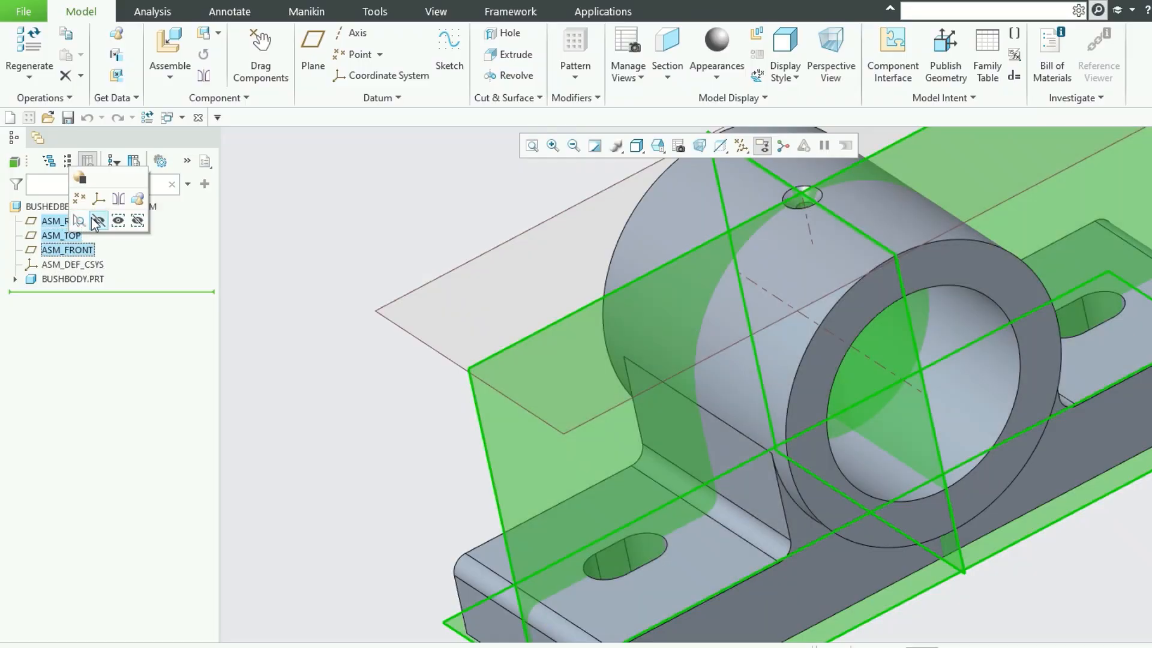
click(97, 221)
click(91, 264)
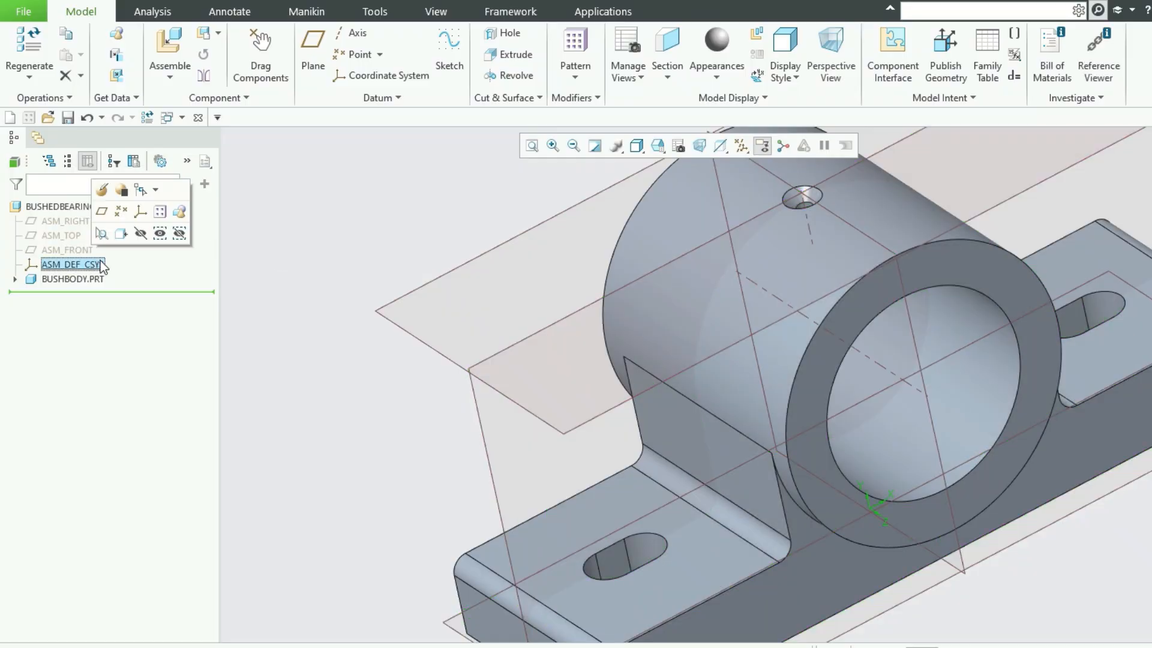
click(140, 233)
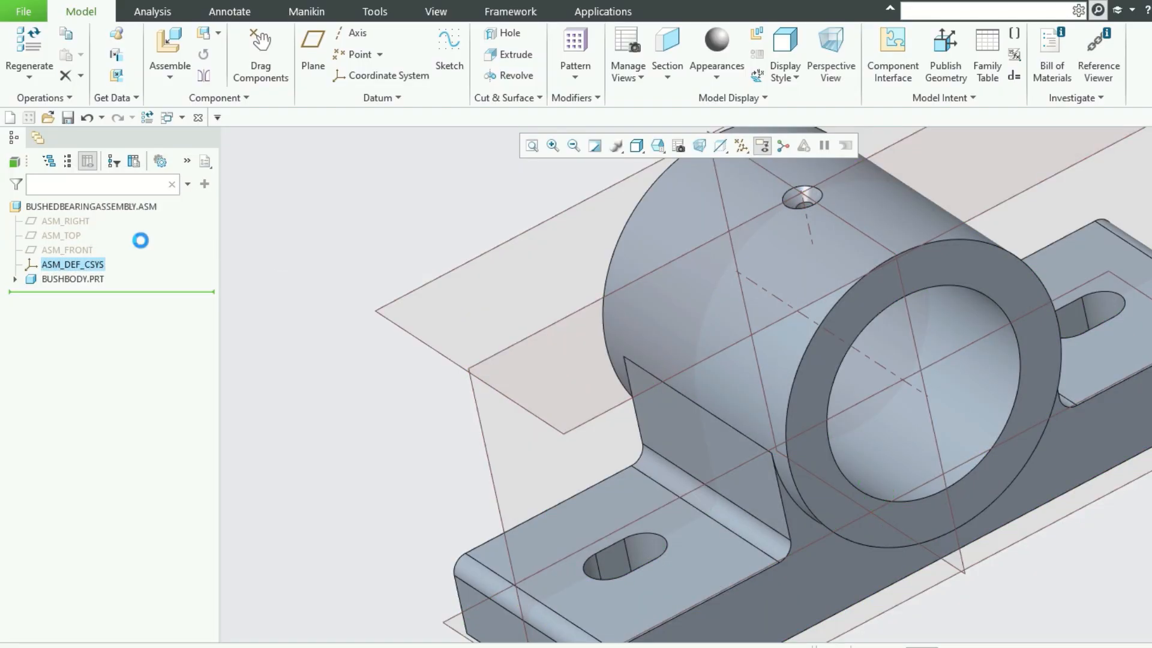
Insert bushbearing.prt into the assembly again.
scroll(354, 341, down, 3)
click(170, 45)
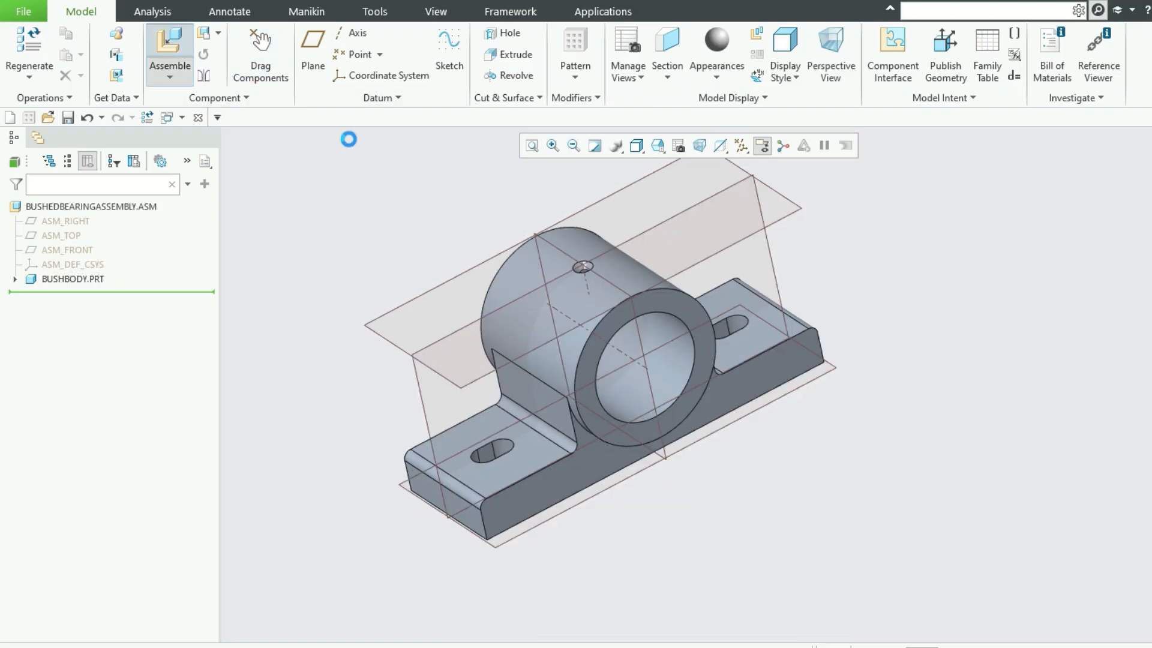
double_click(474, 246)
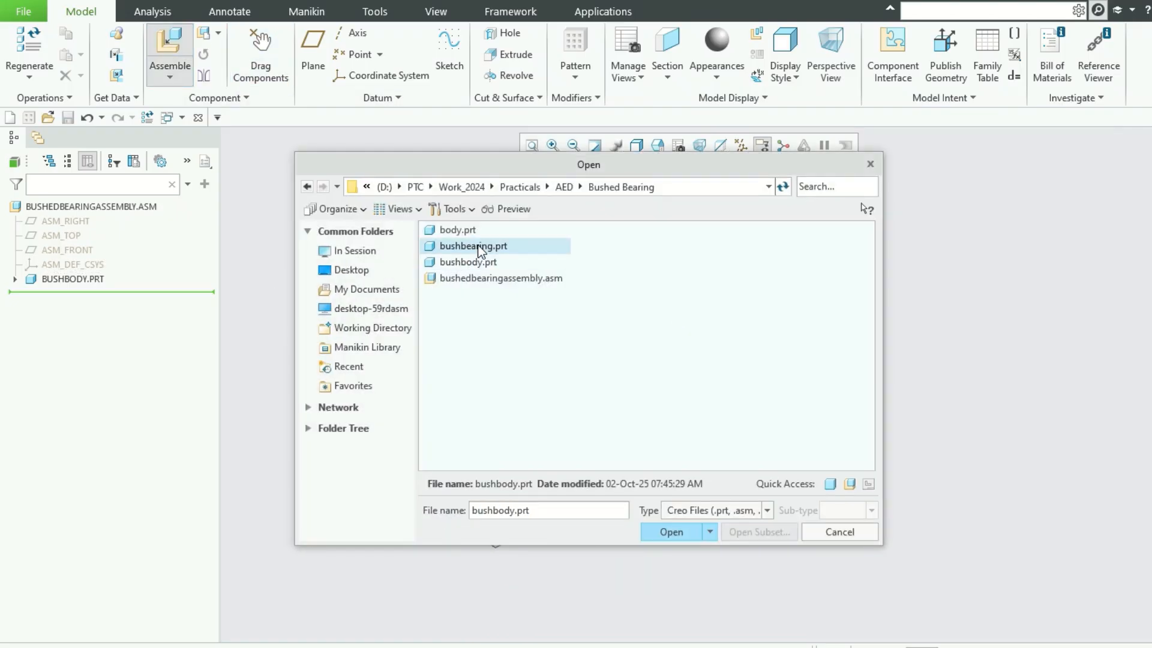
Align the bush bearing with the bush body's bore using a Coincident constraint between their A_1 axes.
scroll(780, 288, up, 4)
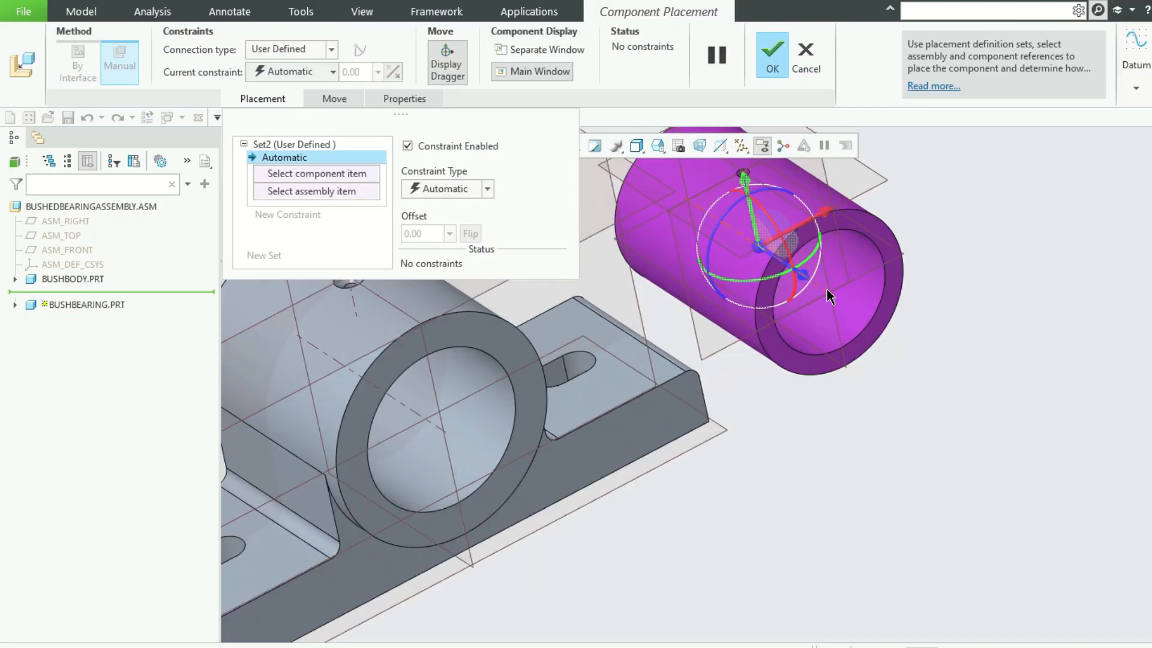
click(427, 415)
scroll(794, 461, up, 2)
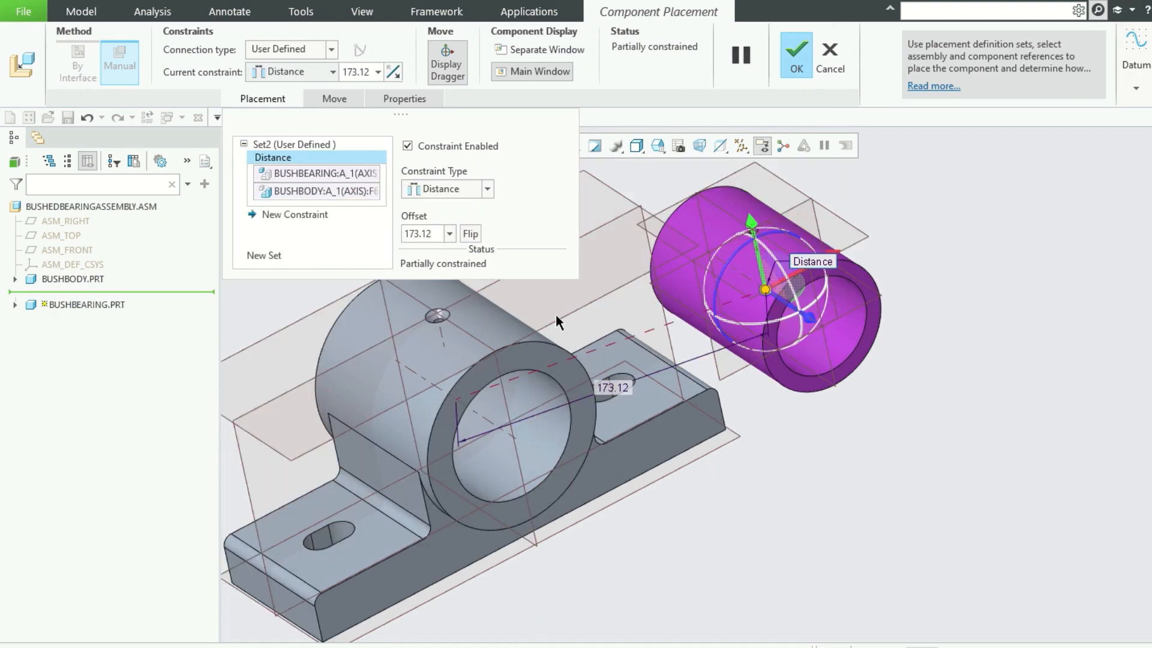
click(487, 190)
click(471, 252)
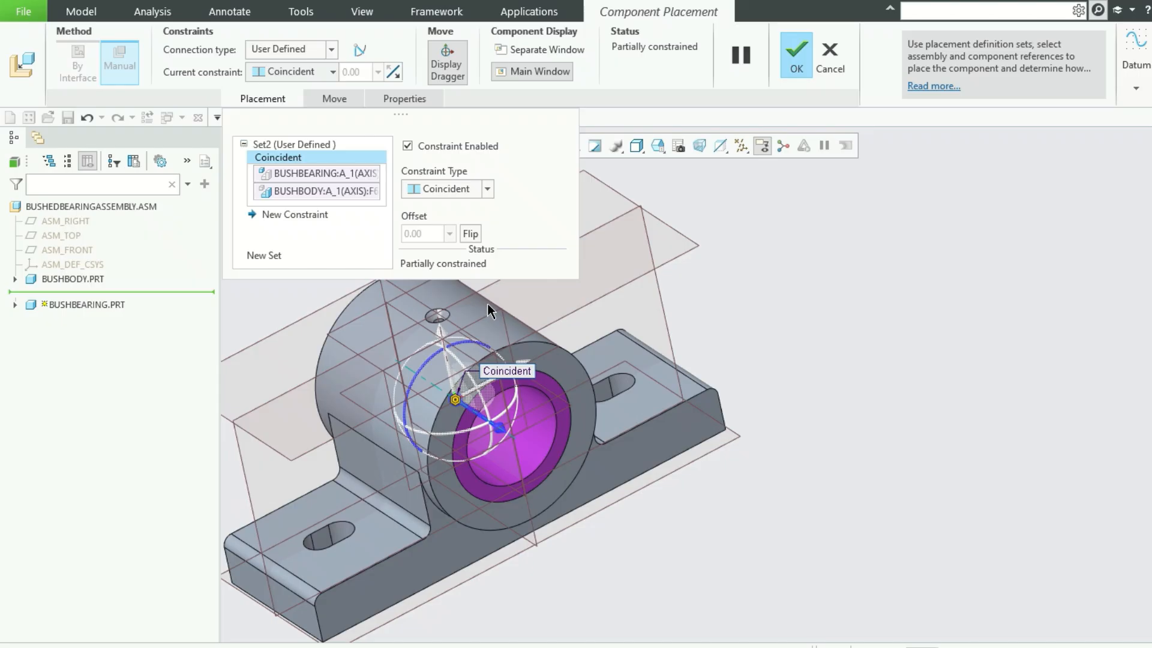
Add a second constraint making the bearing's annular end face coincident with the bush body's cylinder end face.
click(282, 216)
scroll(563, 430, down, 2)
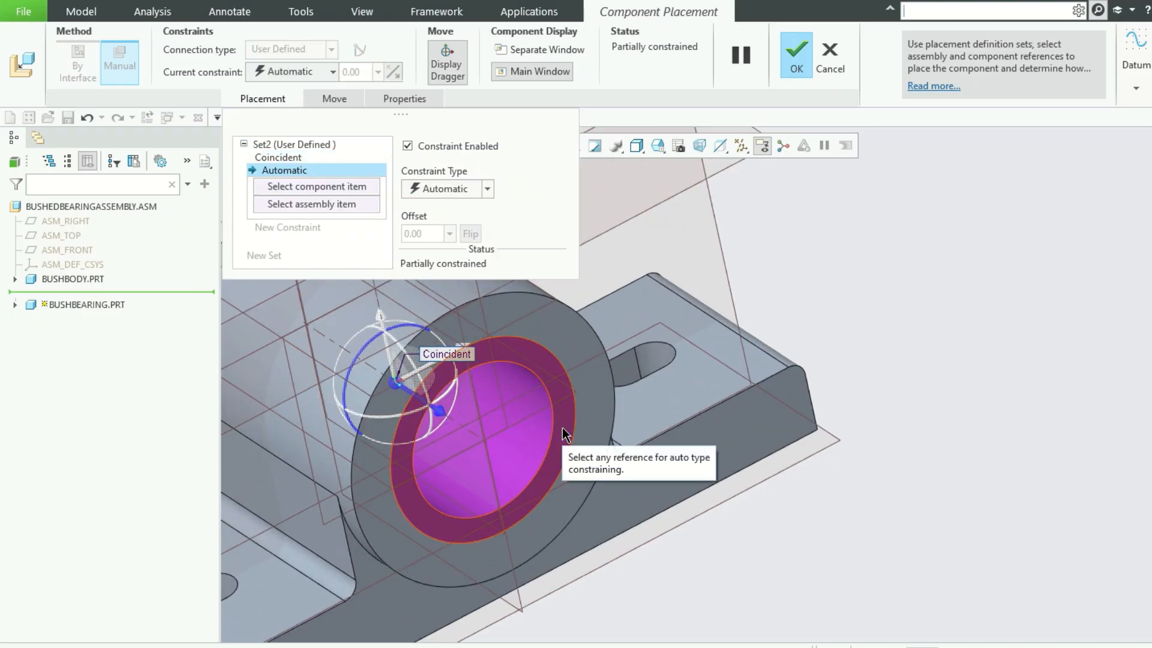
click(563, 430)
click(597, 425)
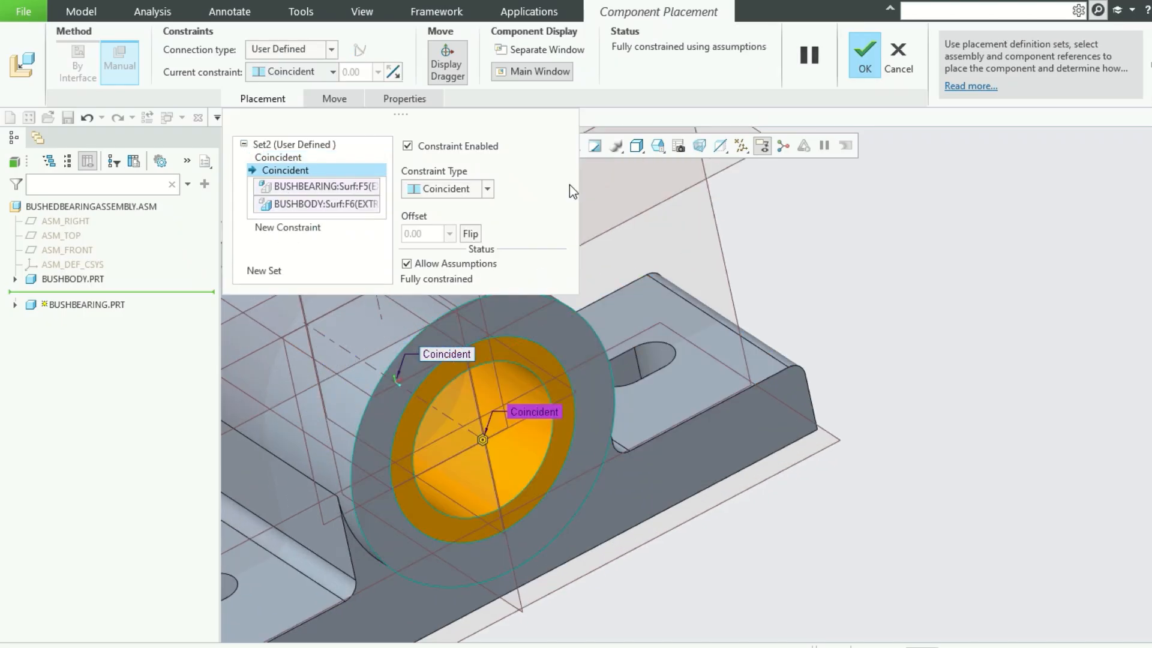
Redefine the second Coincident constraint with the FRONT datum planes of the bush bearing and bush body as its references.
scroll(900, 403, up, 3)
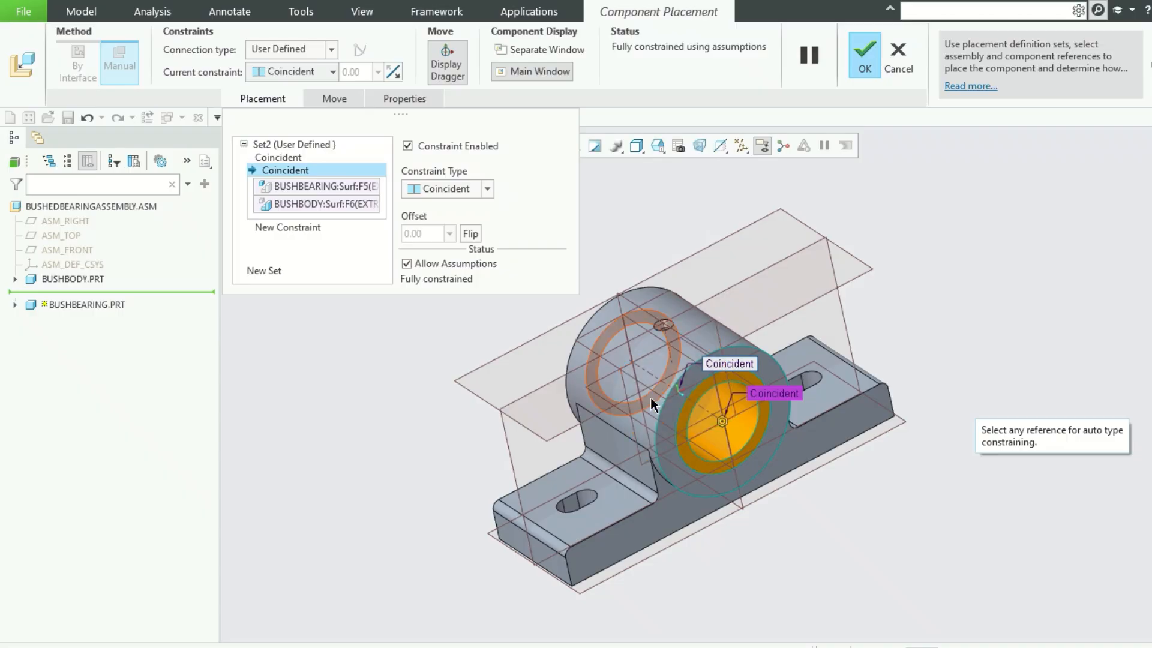
click(630, 413)
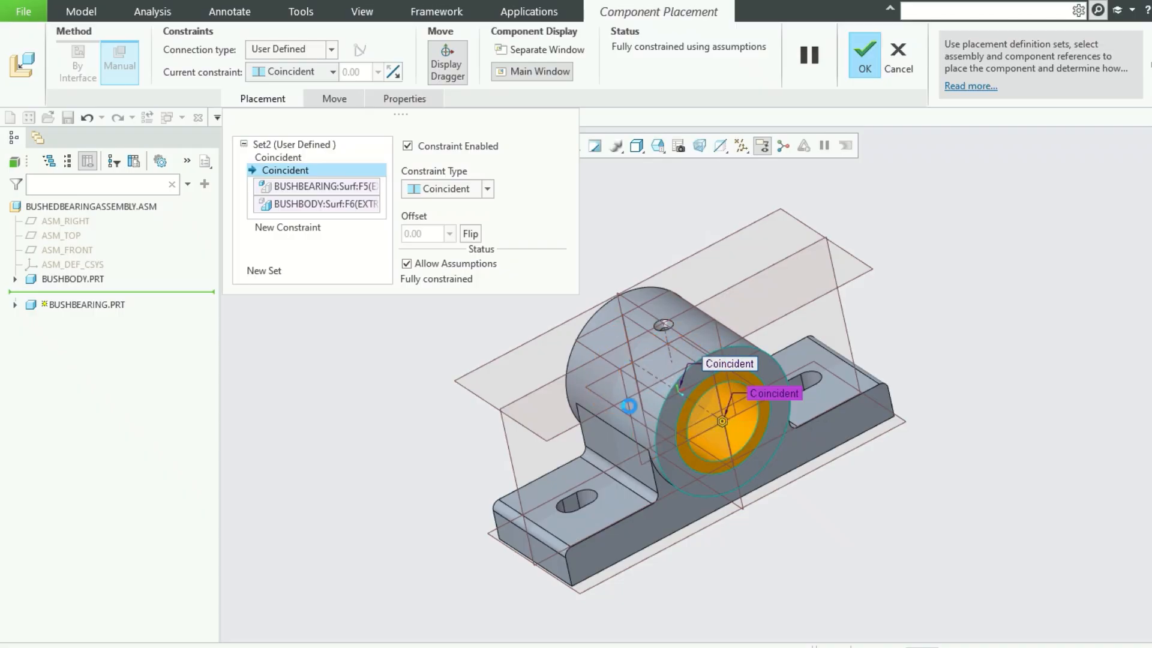
click(519, 468)
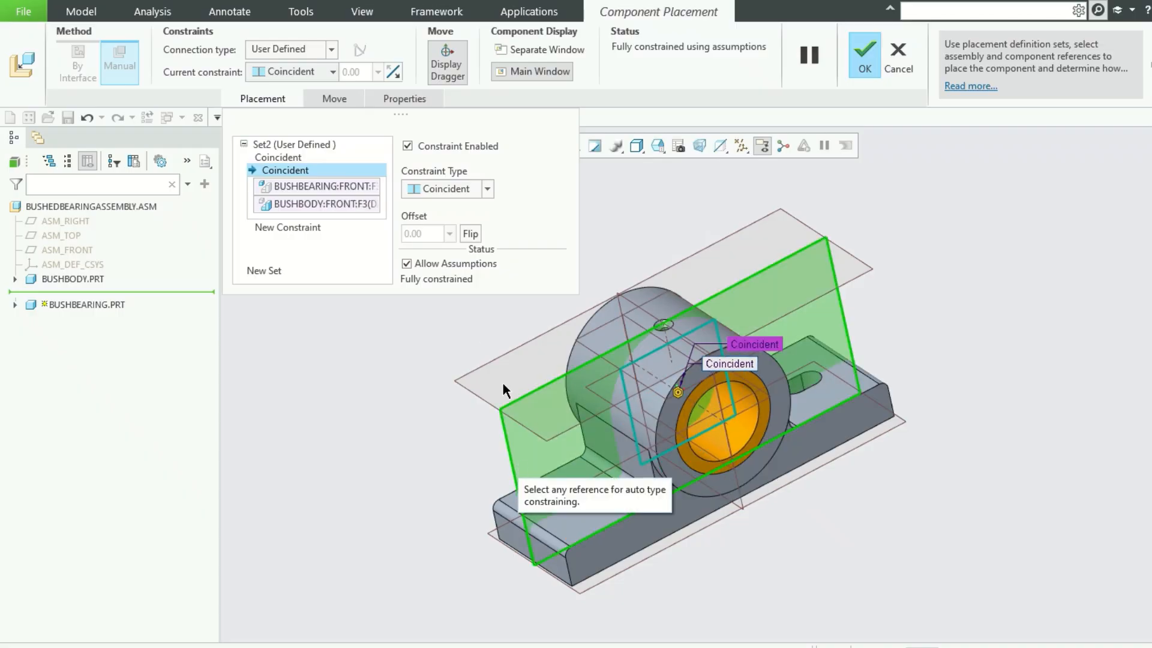
Add a third constraint making the bearing's annular end face coincident with the bush body's cylinder end face.
click(301, 228)
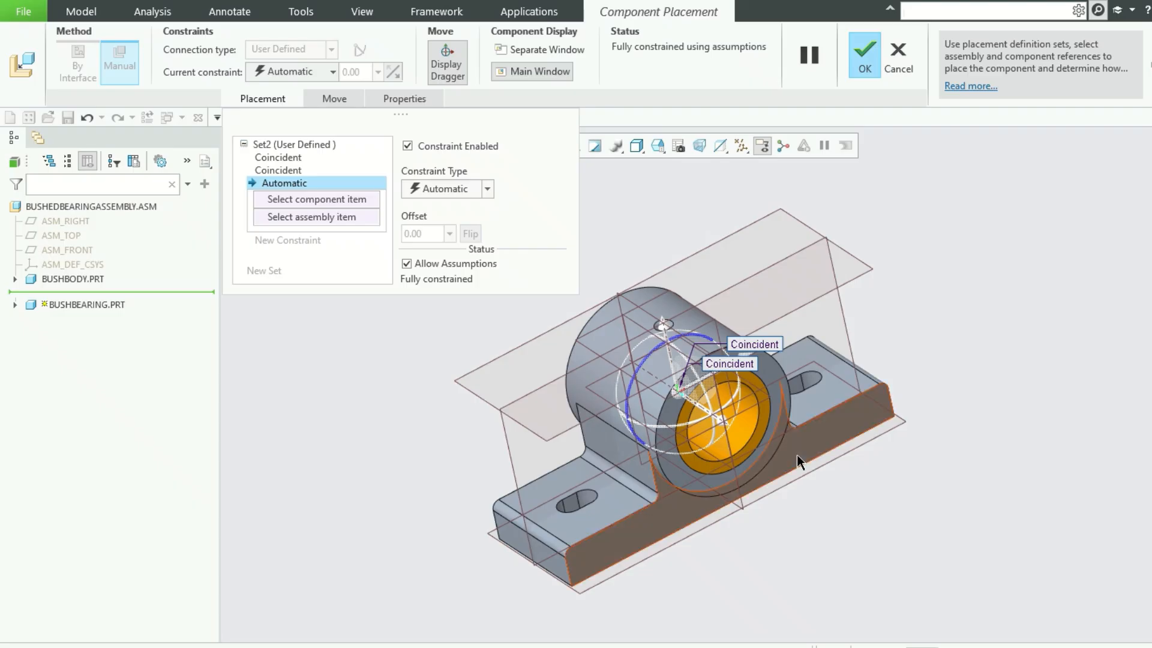
scroll(771, 451, down, 3)
click(759, 438)
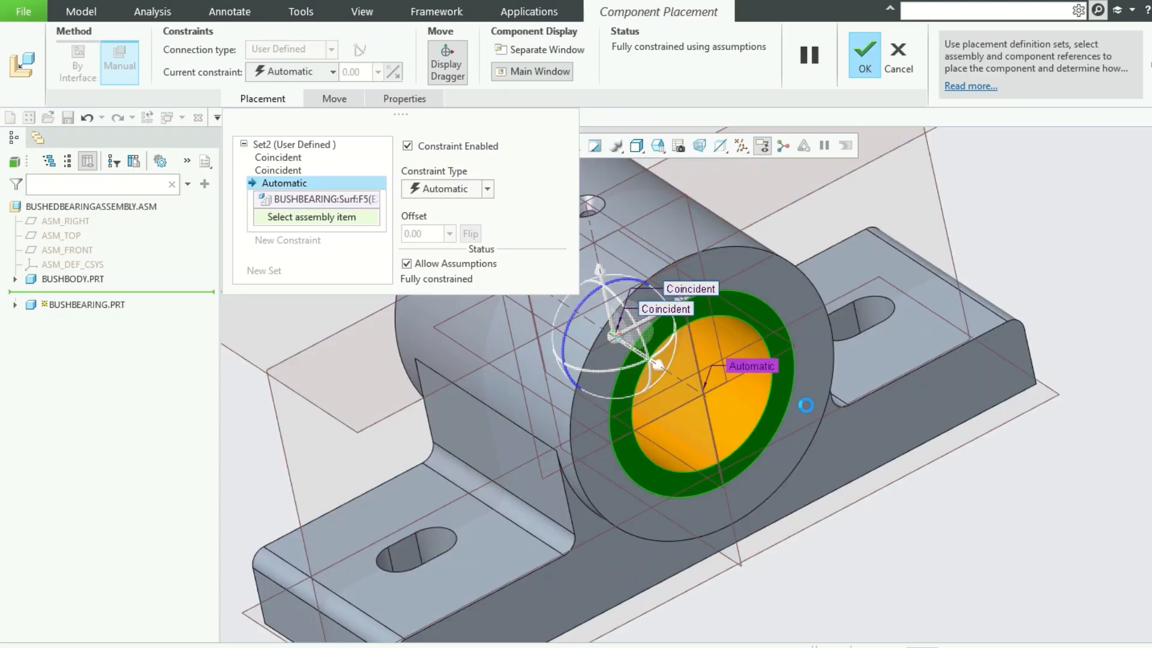
click(806, 404)
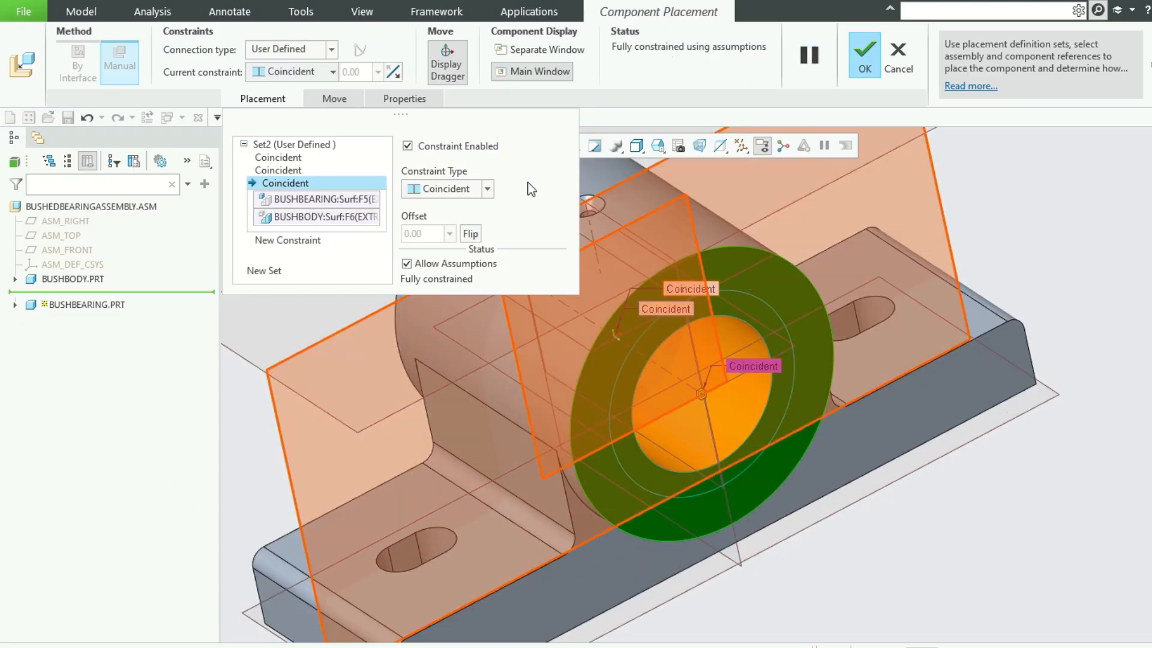
Review the FRONT plane constraint and delete the third Coincident constraint between the two end faces.
click(300, 171)
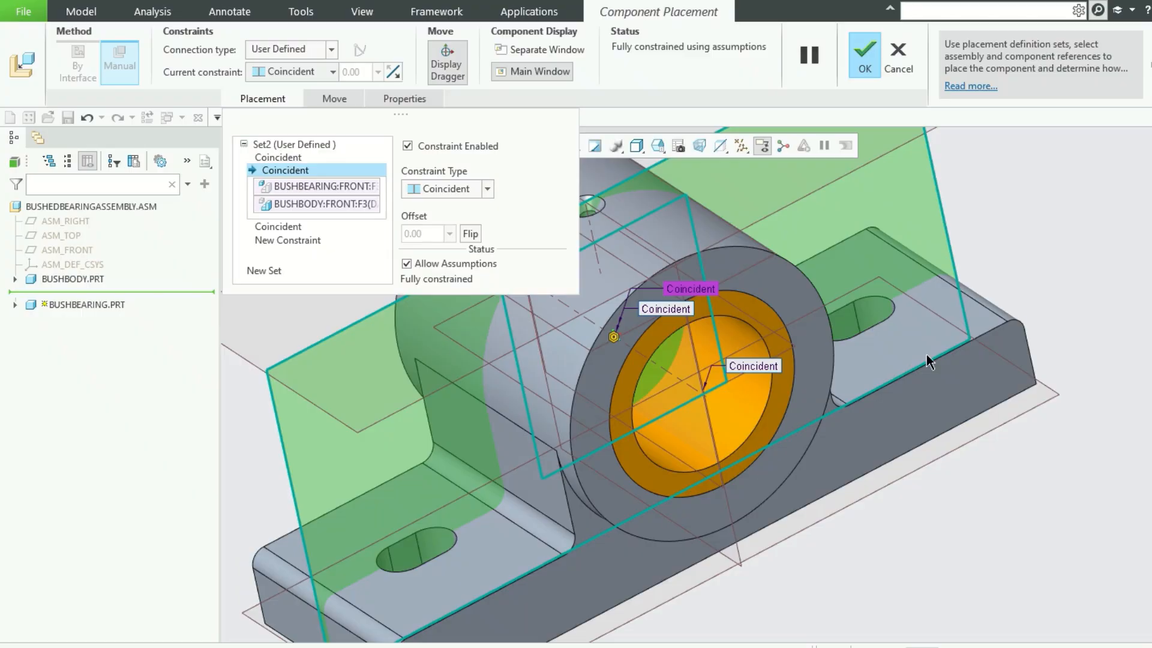
scroll(1064, 415, up, 2)
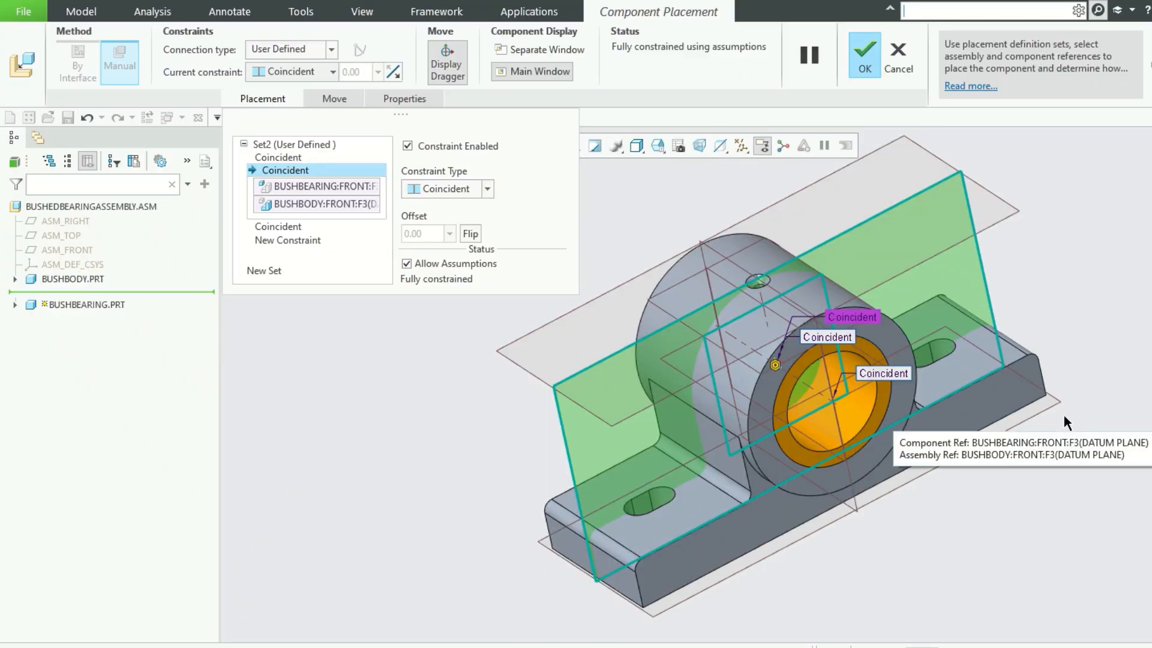
scroll(1062, 412, down, 2)
click(290, 231)
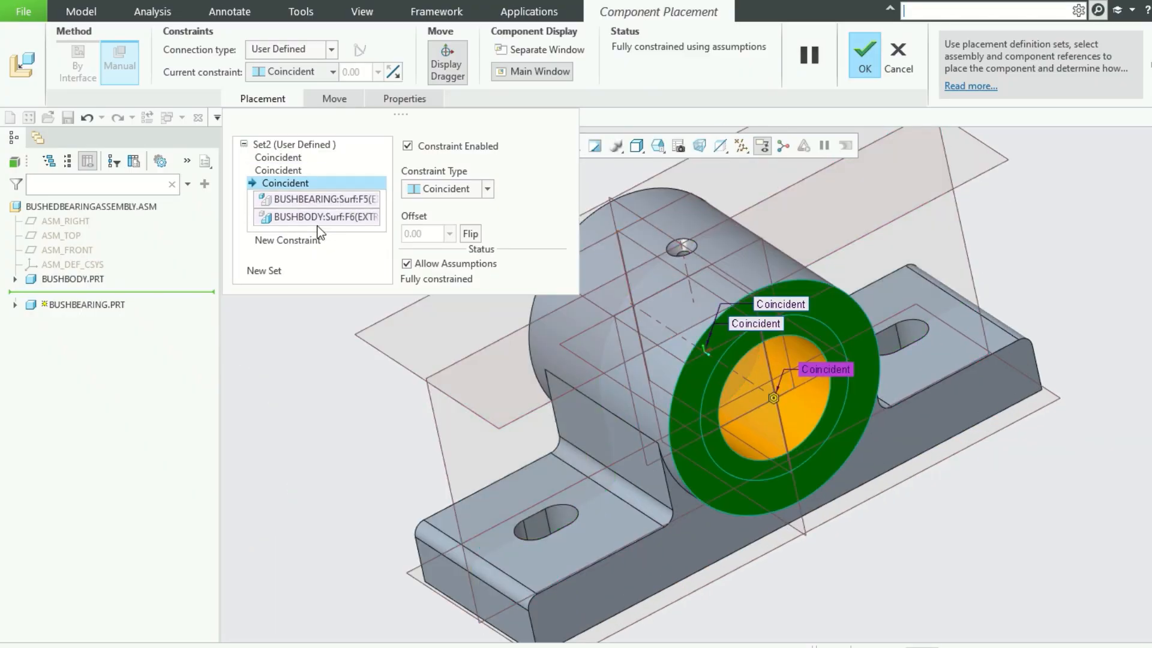
right_click(358, 181)
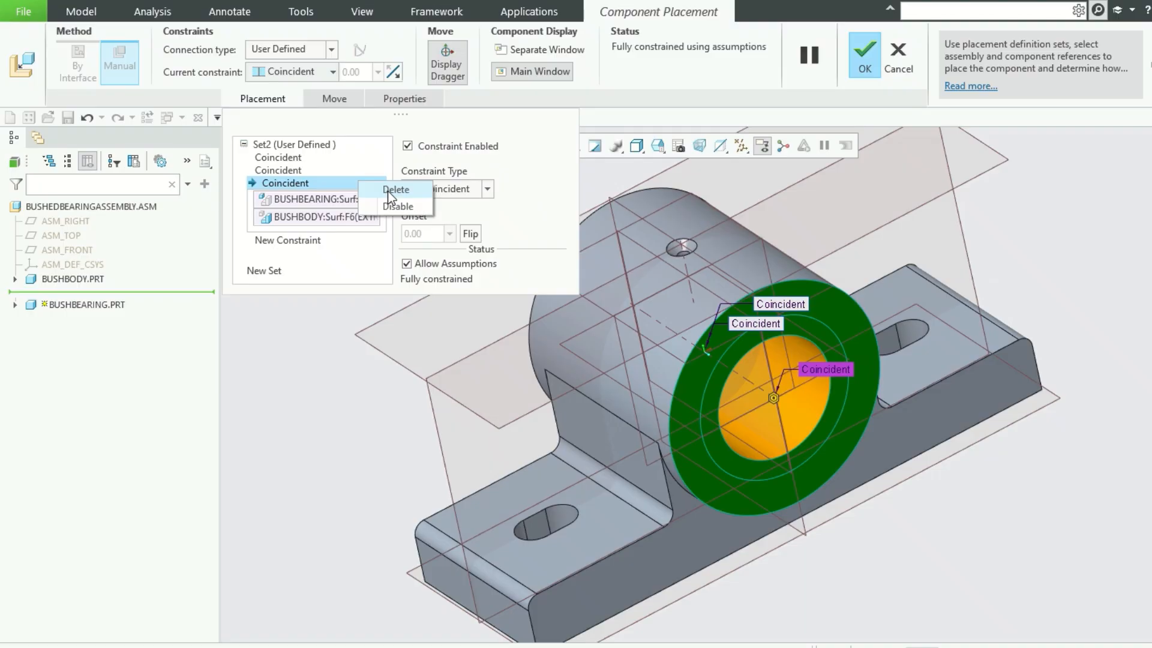
click(387, 191)
Redefine the second constraint as a Distance between the TOP datum planes of the bush bearing and the bush body.
scroll(996, 420, up, 3)
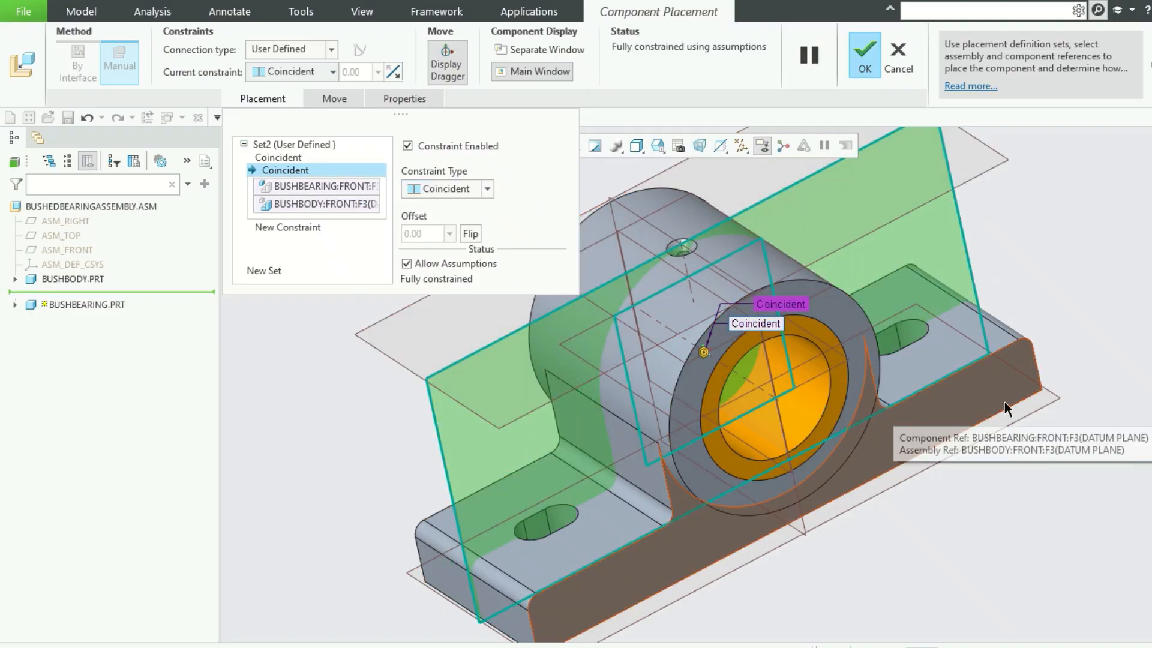
middle_drag(896, 513, 845, 329)
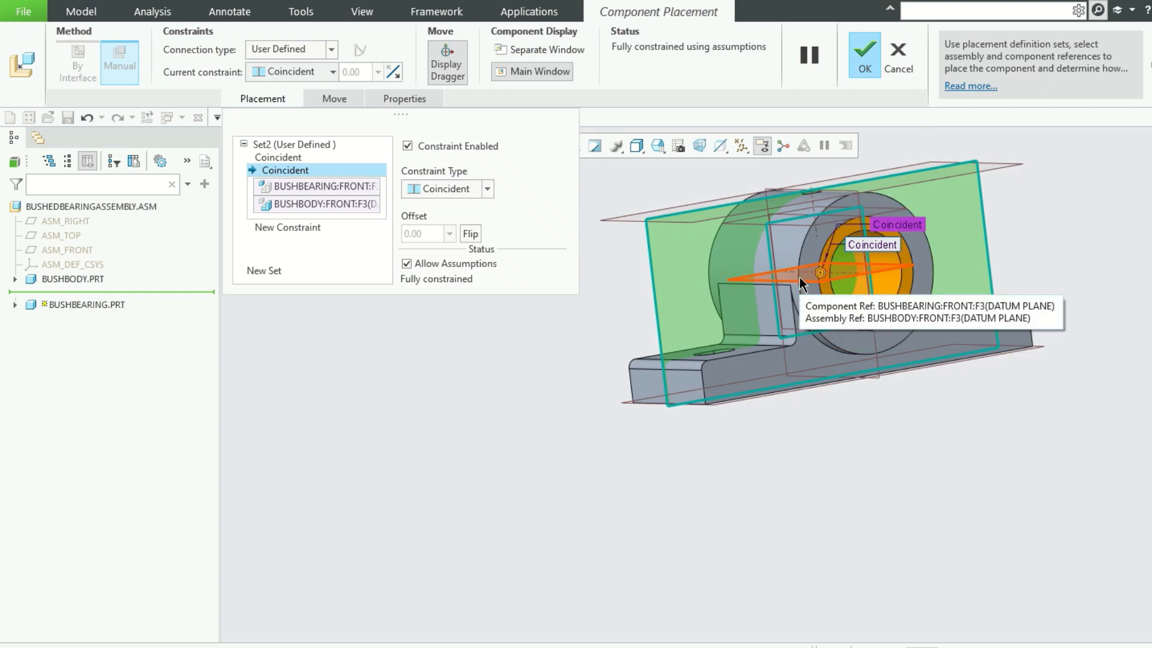
click(799, 276)
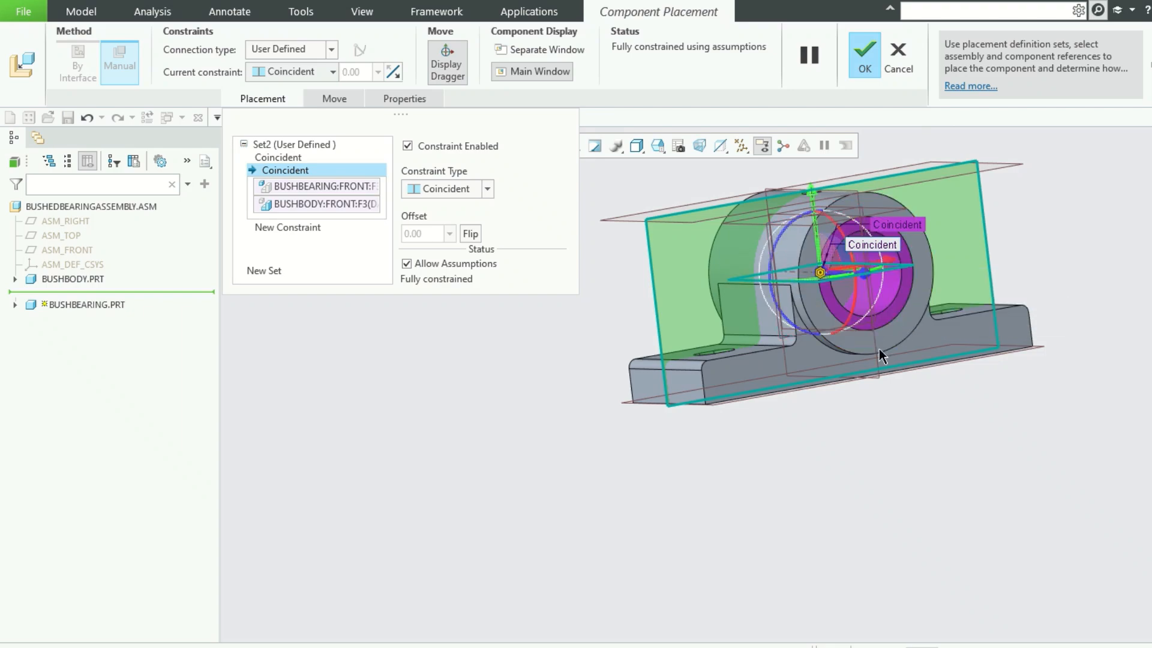
click(626, 401)
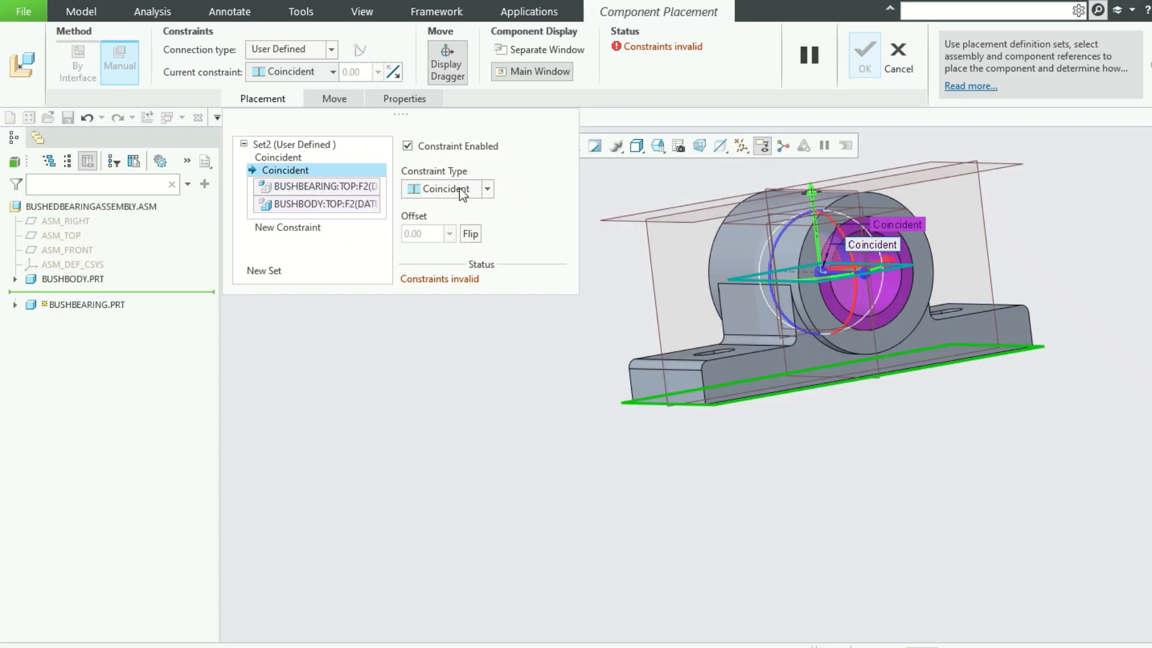
click(486, 187)
click(463, 204)
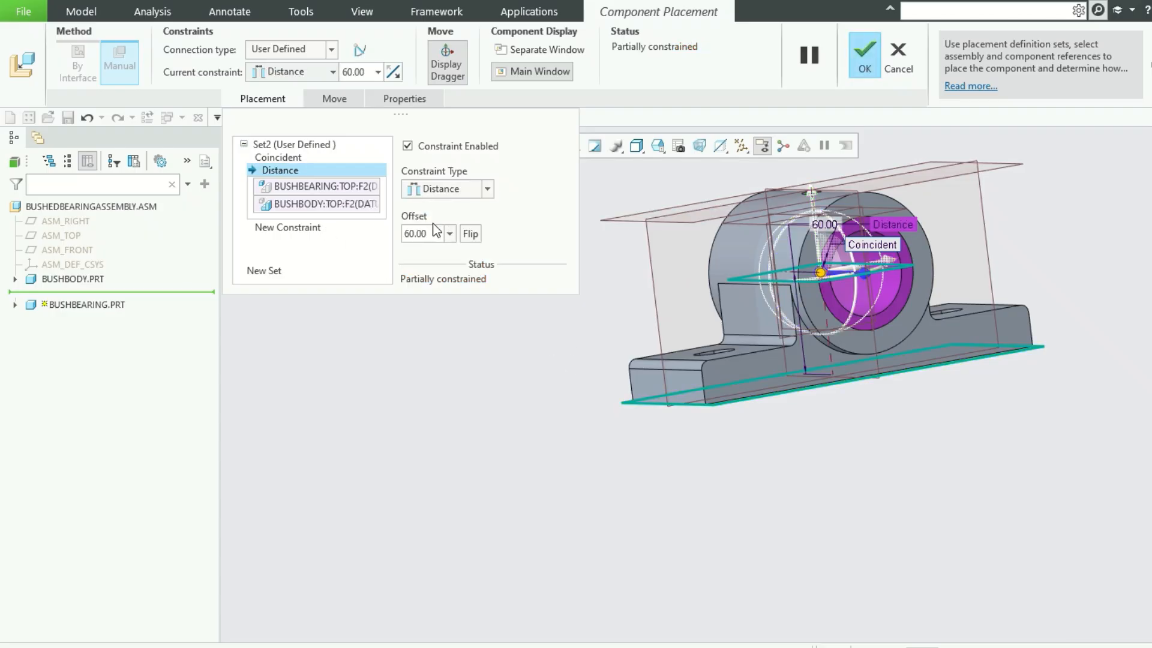
Add a third constraint making the FRONT datum planes of the bearing and bush body coincident, and accept the component placement.
click(288, 231)
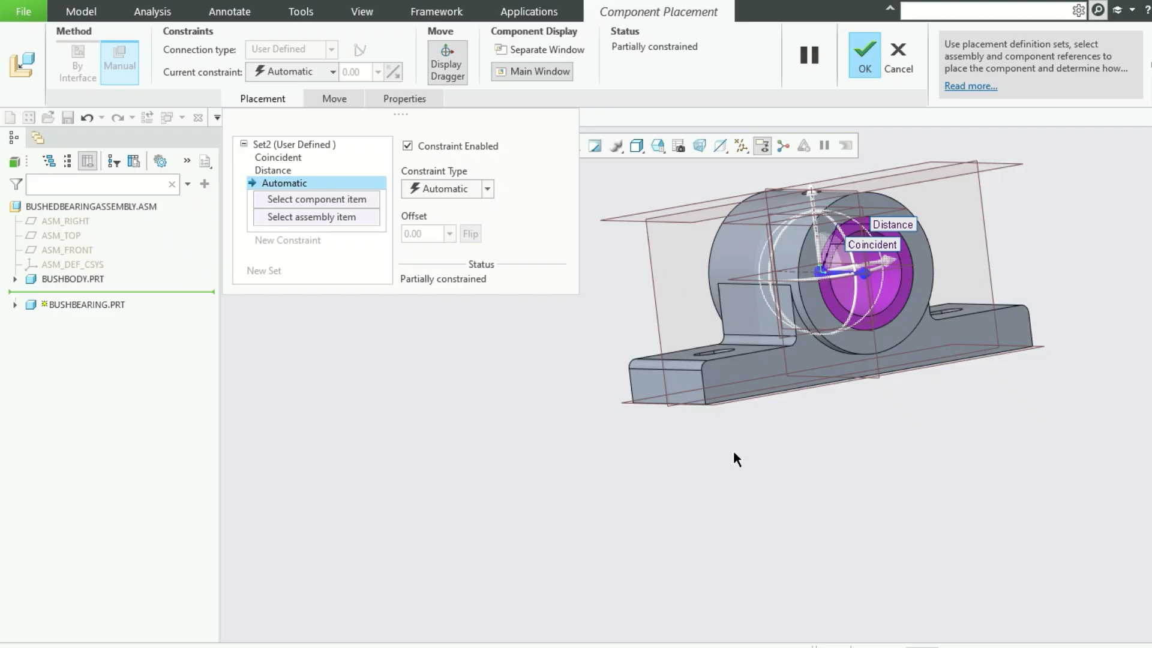
scroll(786, 480, down, 2)
scroll(847, 318, up, 2)
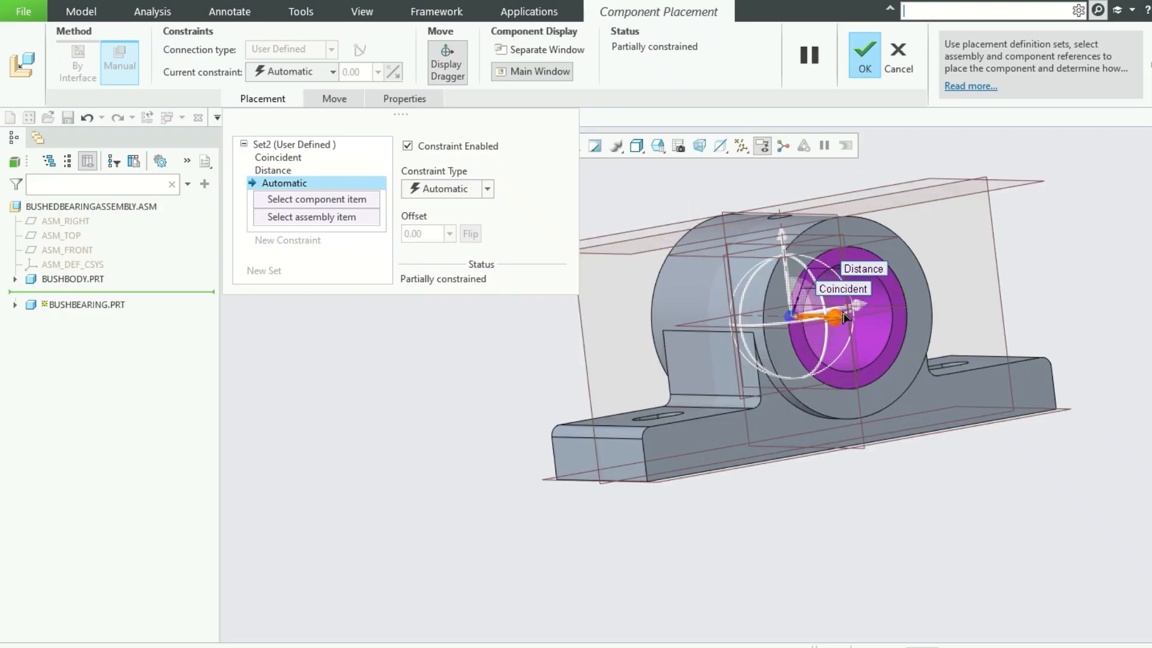
scroll(844, 314, up, 2)
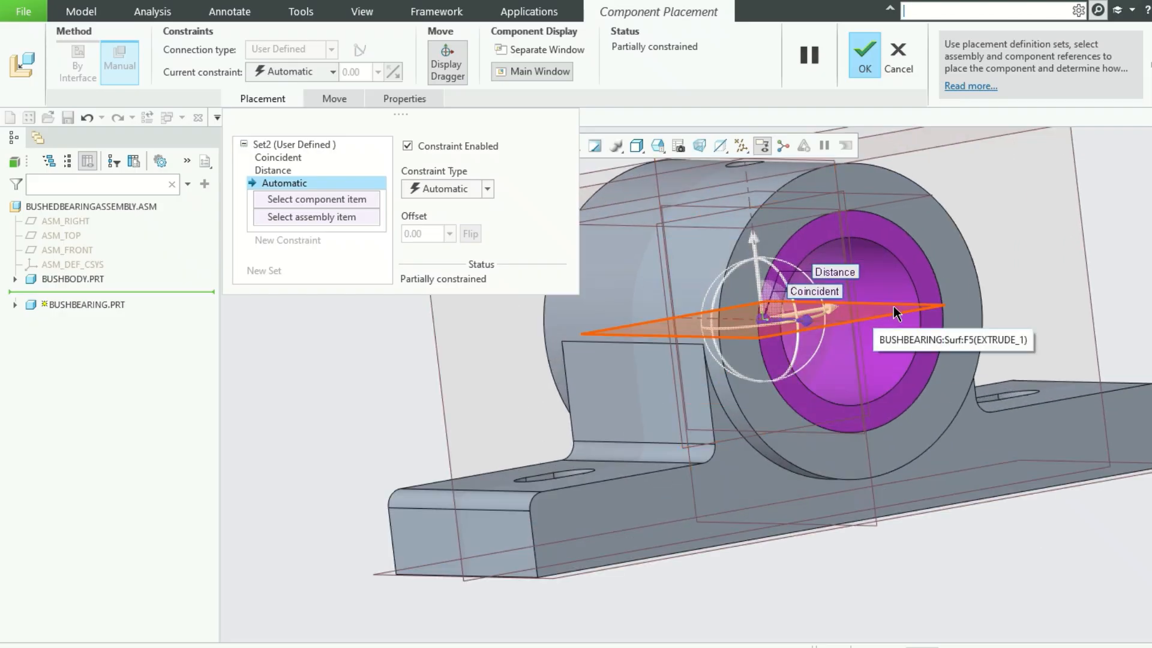
scroll(954, 360, down, 2)
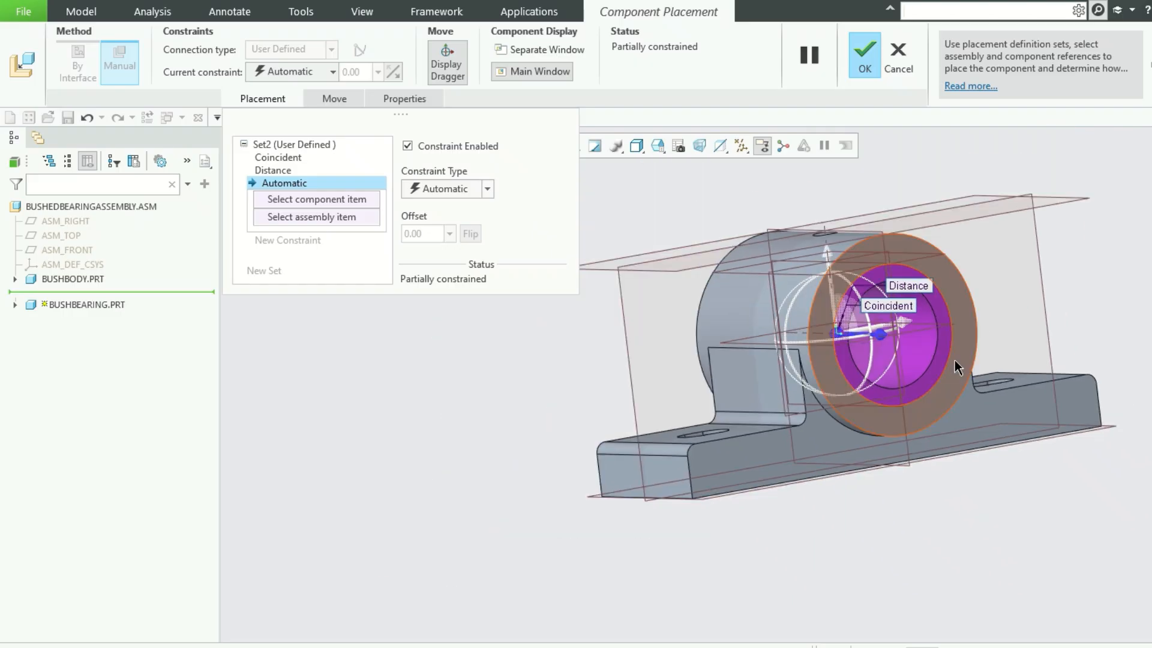
scroll(823, 337, up, 2)
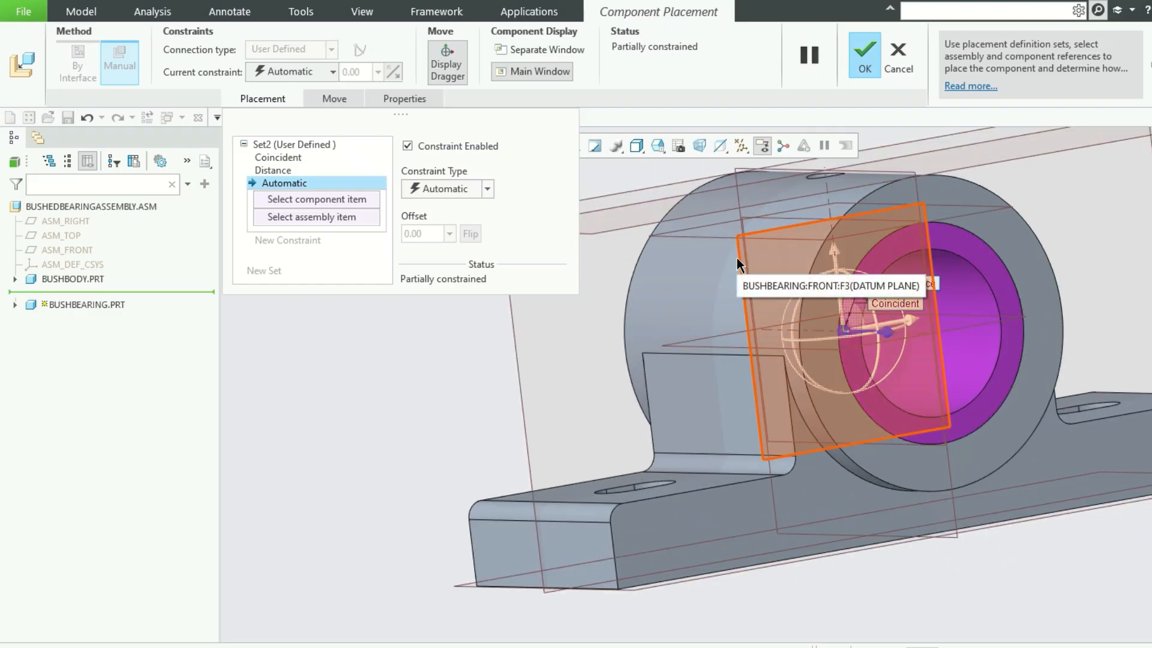
click(738, 264)
click(516, 358)
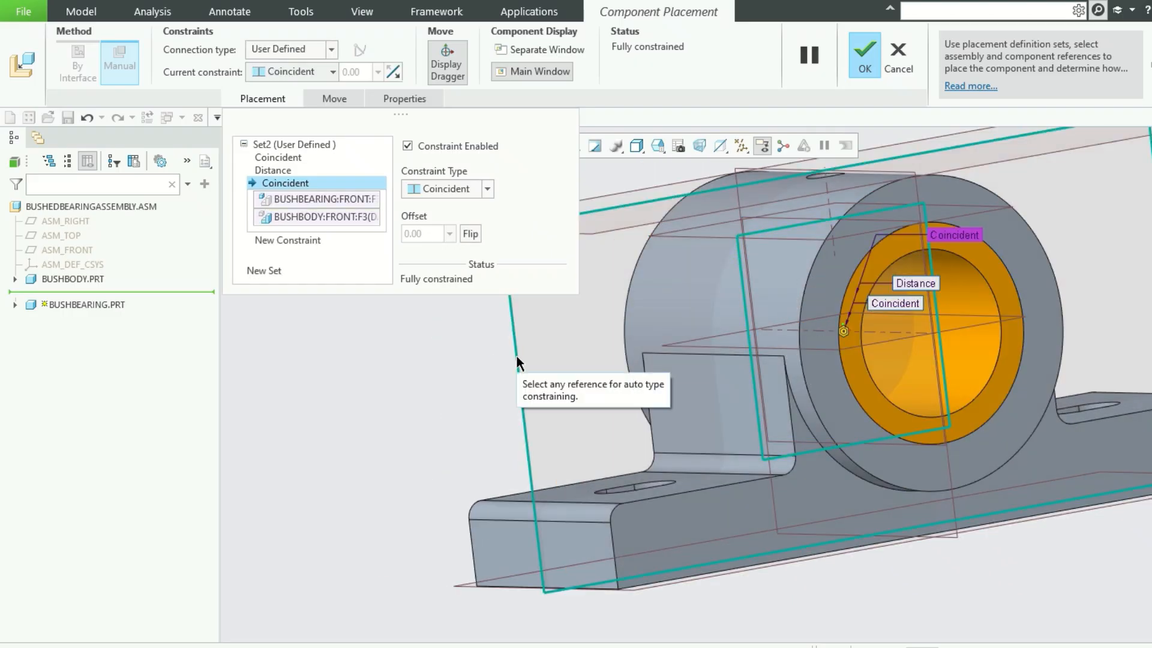
click(862, 65)
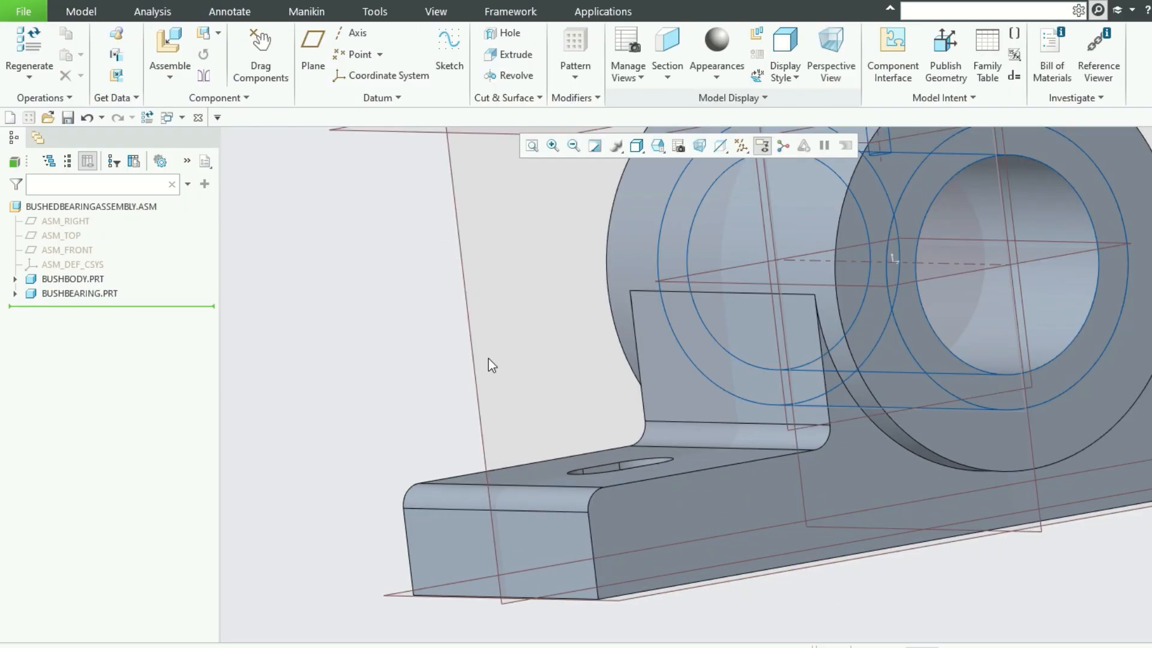
Inspect the assembled bearing from several sides and return the model to its standard orientation.
scroll(528, 351, down, 3)
middle_drag(571, 342, 777, 425)
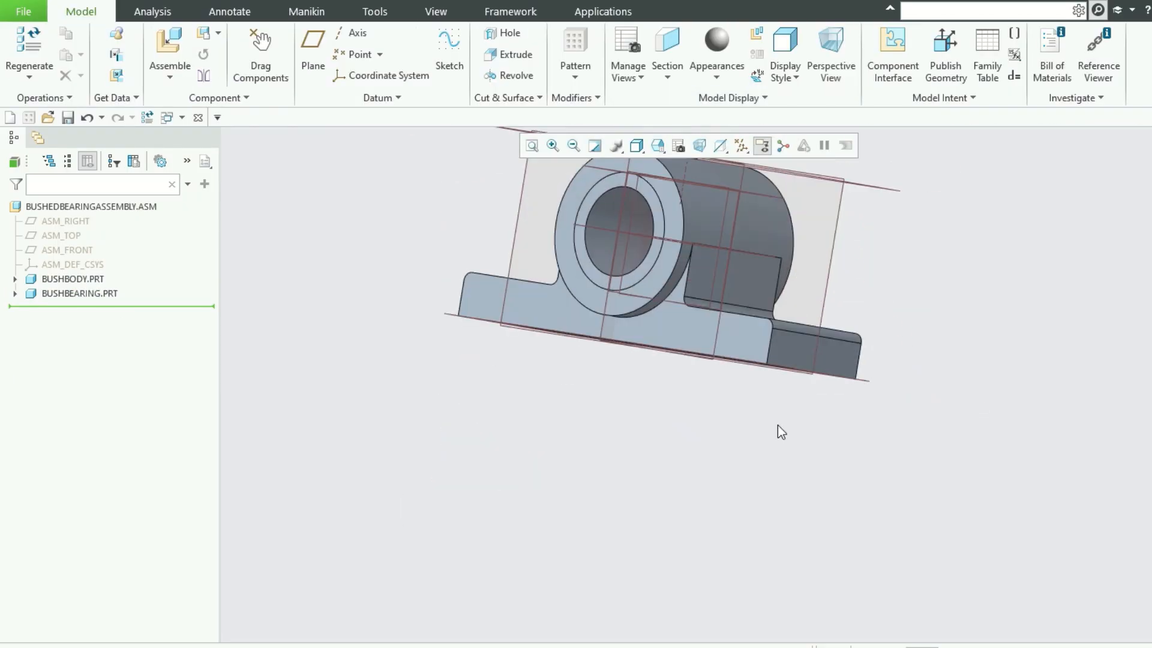
scroll(780, 312, down, 3)
scroll(771, 318, up, 4)
middle_drag(786, 364, 778, 324)
key(ctrl+d)
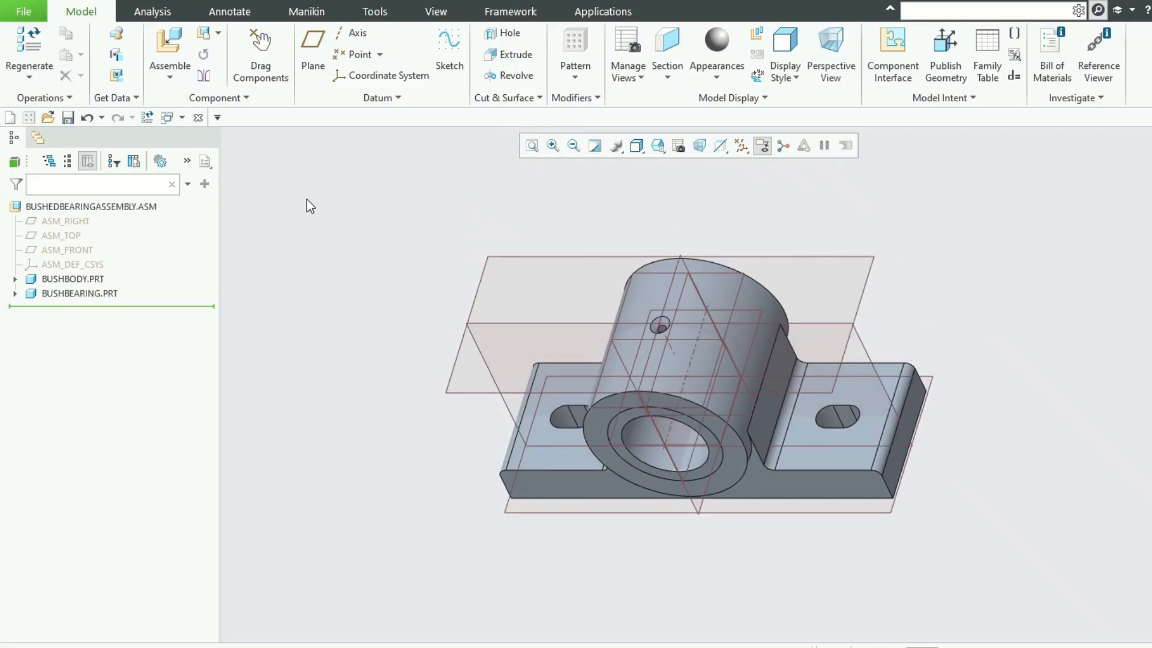
Start a new drawing file named BushBearingDrawing without using the default template.
click(31, 13)
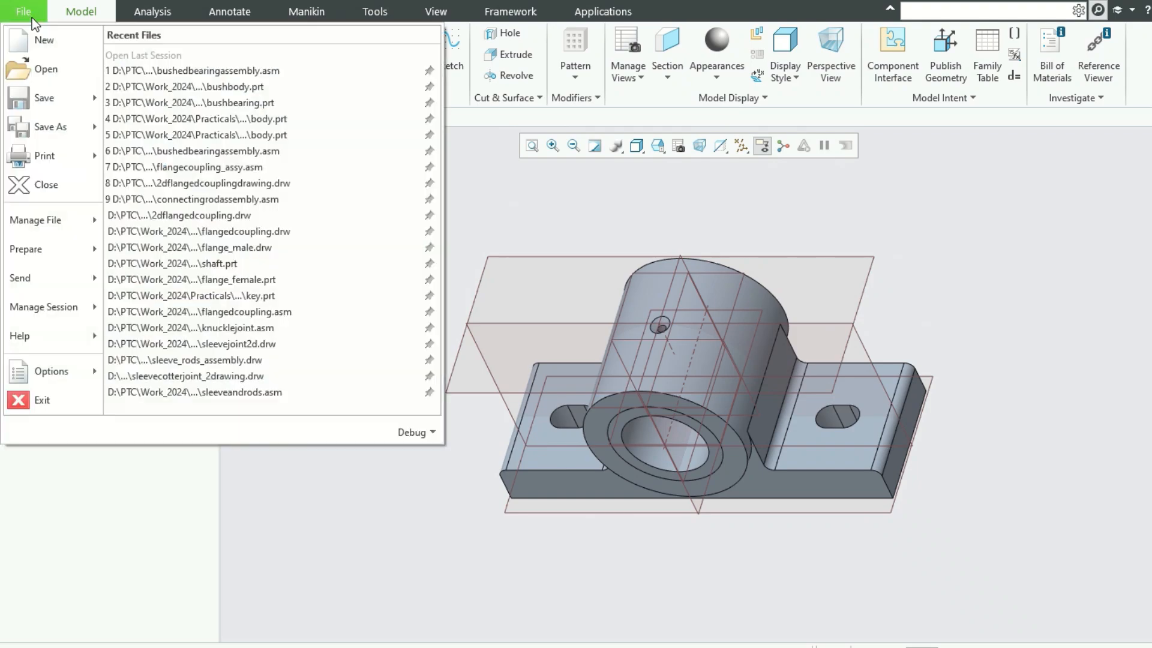
click(67, 52)
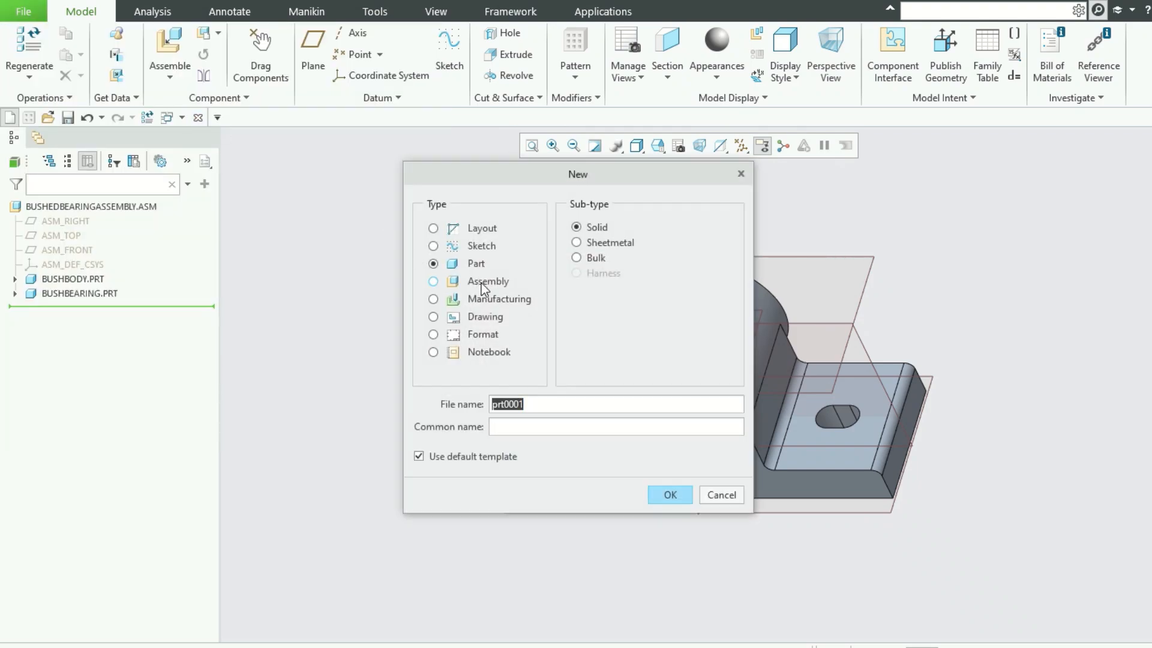
click(484, 316)
click(425, 455)
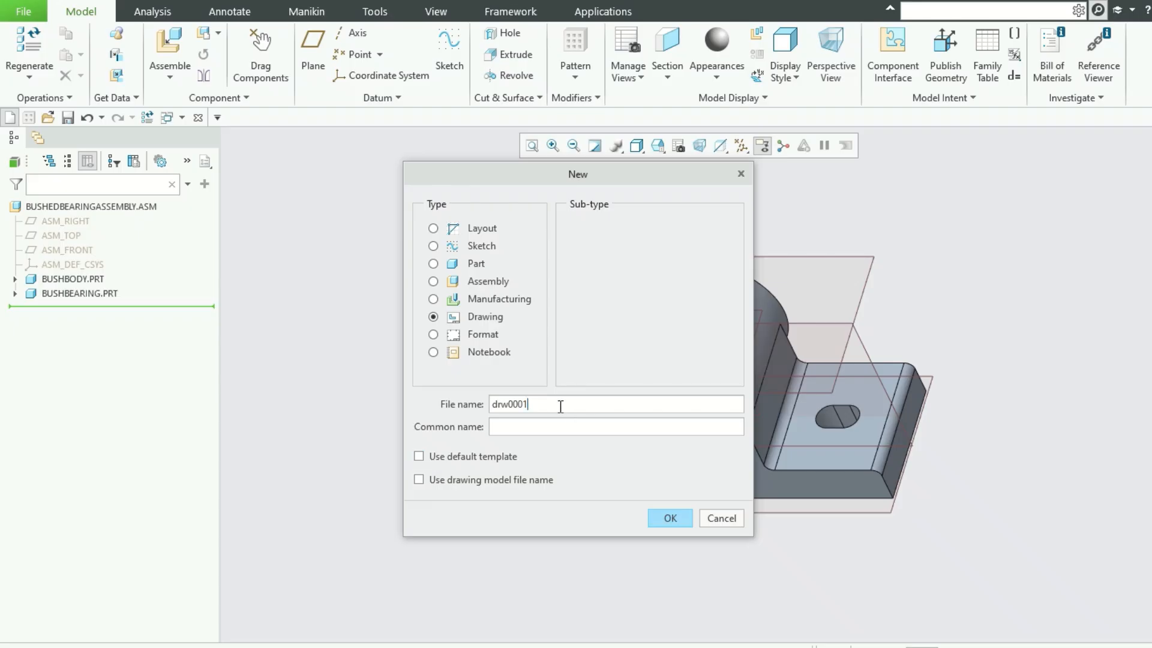
text(BushBearingDrawing)
click(675, 522)
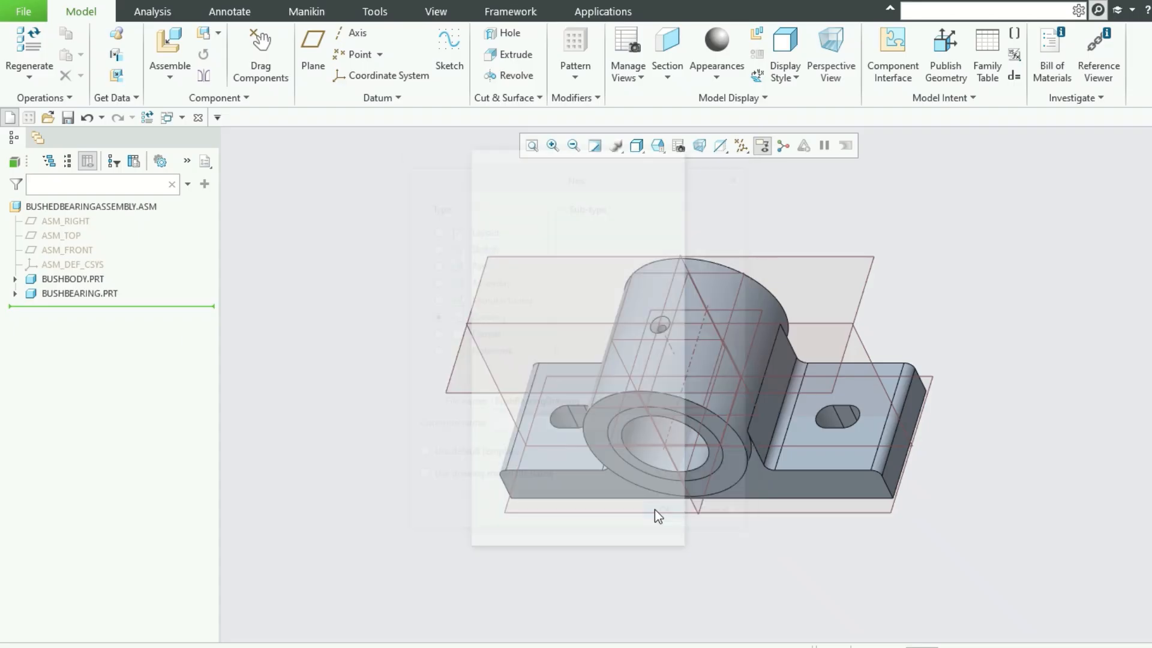
Create the drawing of the bushed bearing assembly from the a2_drawing template.
click(540, 258)
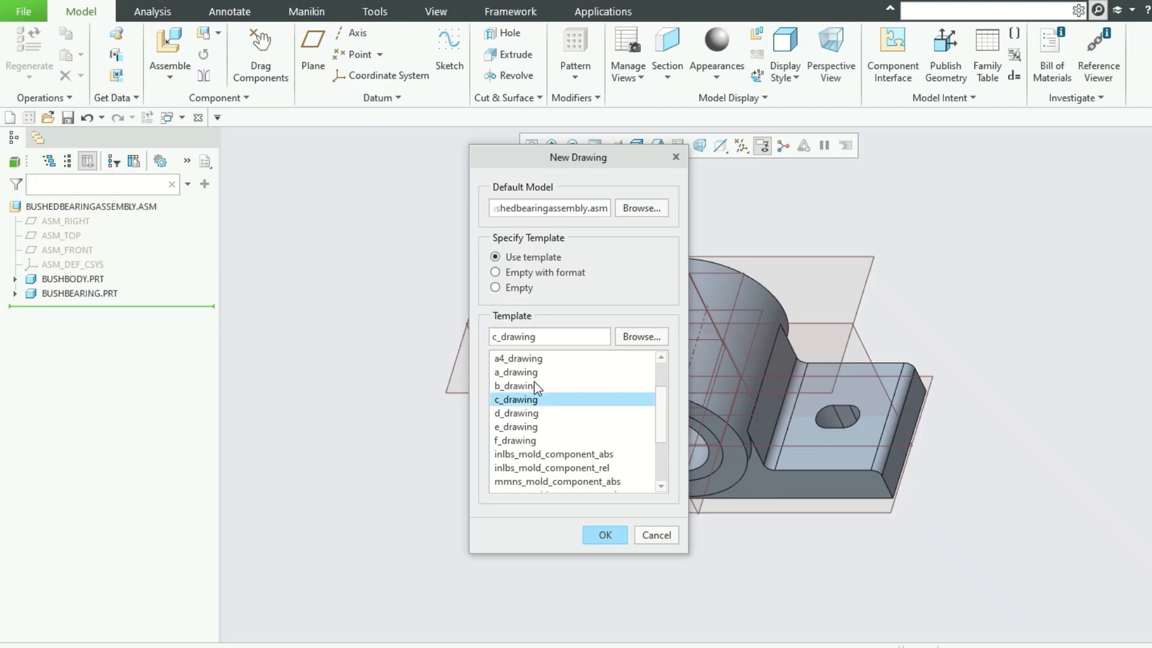
scroll(536, 387, up, 1)
click(534, 361)
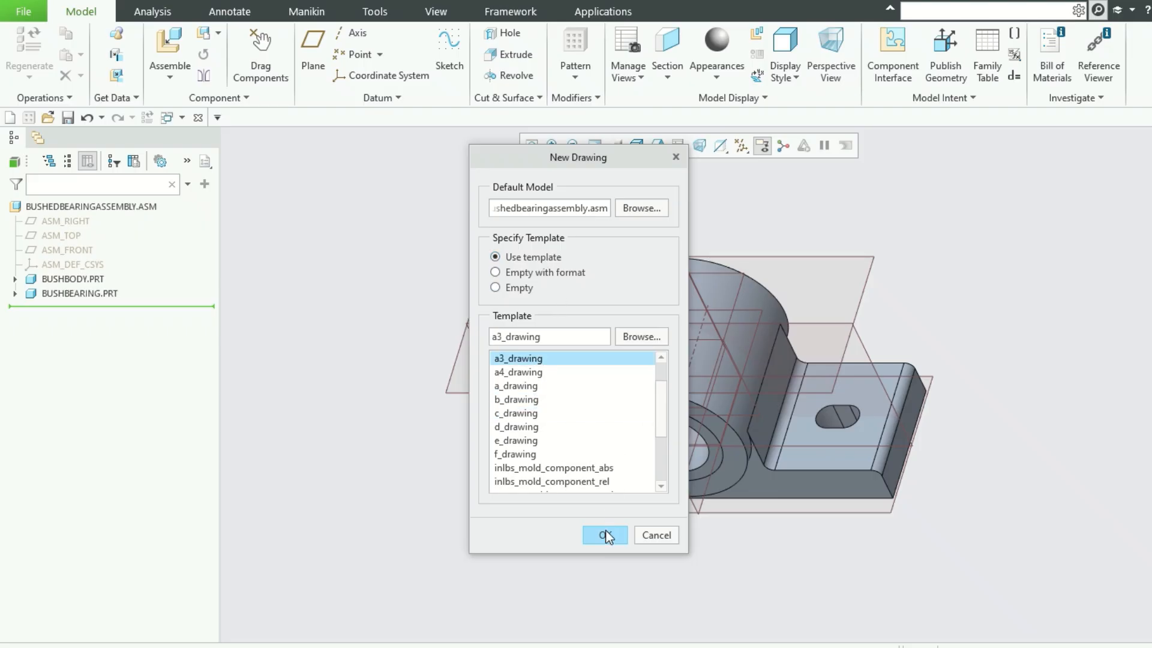
scroll(539, 373, up, 1)
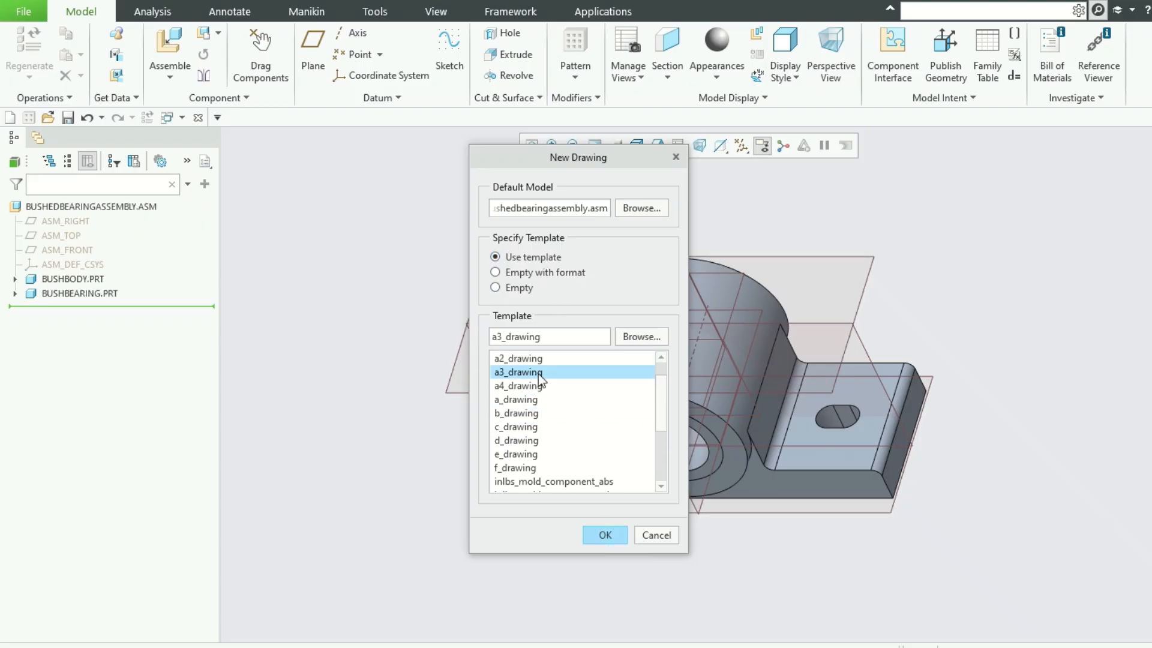
click(534, 358)
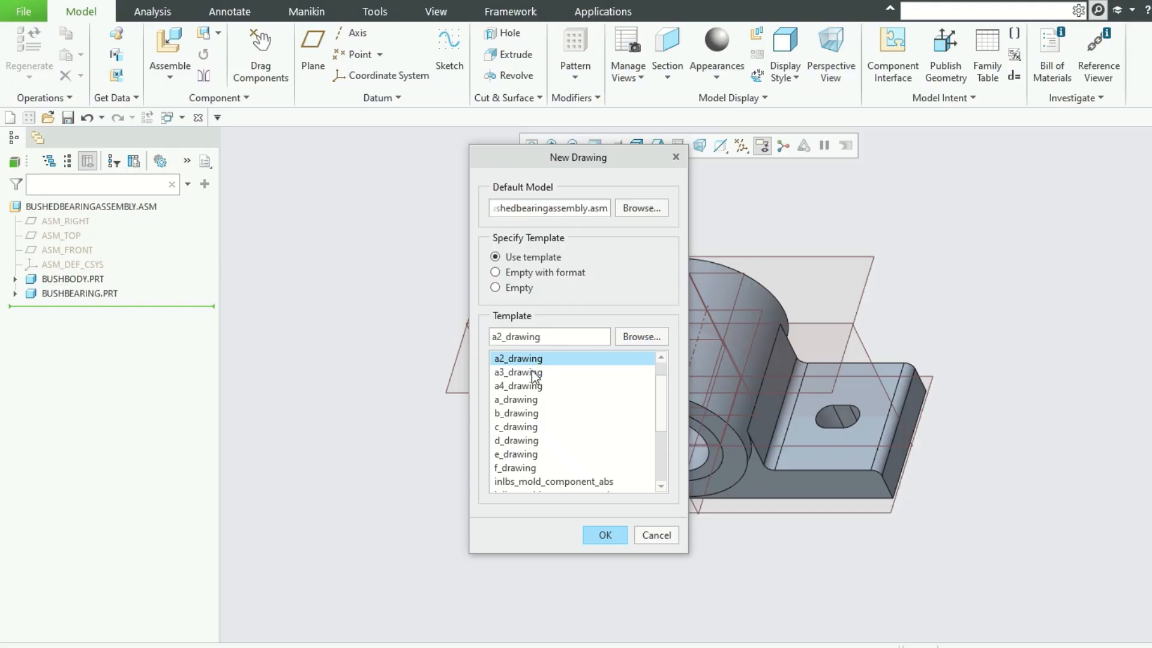
click(603, 535)
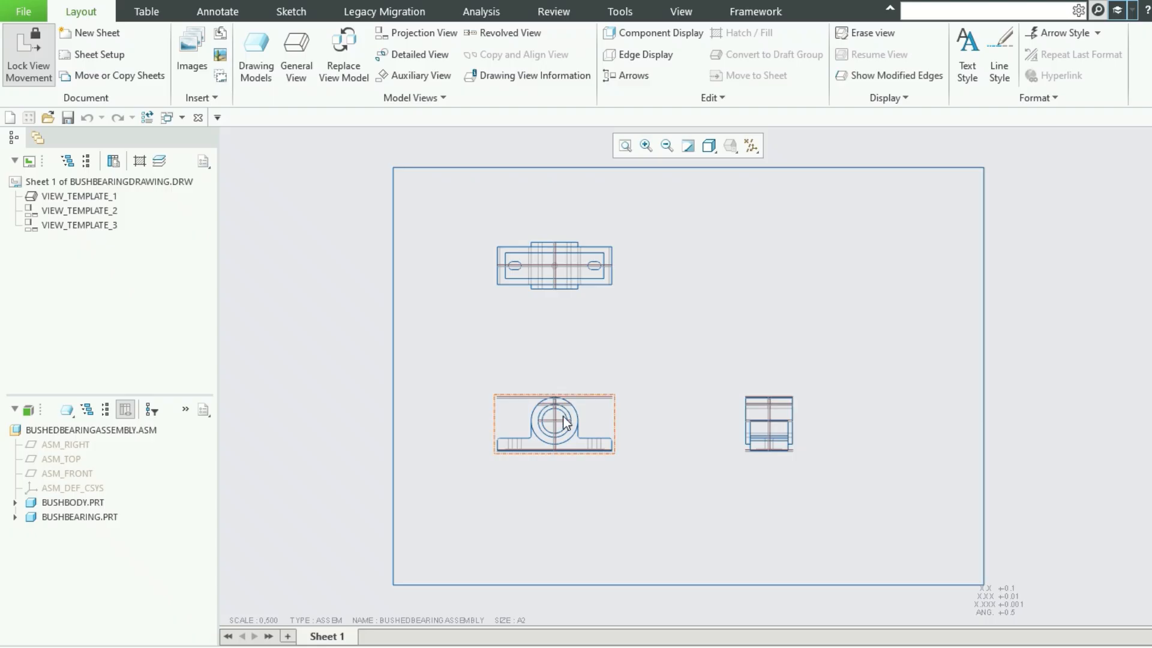
Set a custom scale of 1 for the front view, VIEW_TEMPLATE_1, and accept the view settings.
click(591, 415)
double_click(591, 415)
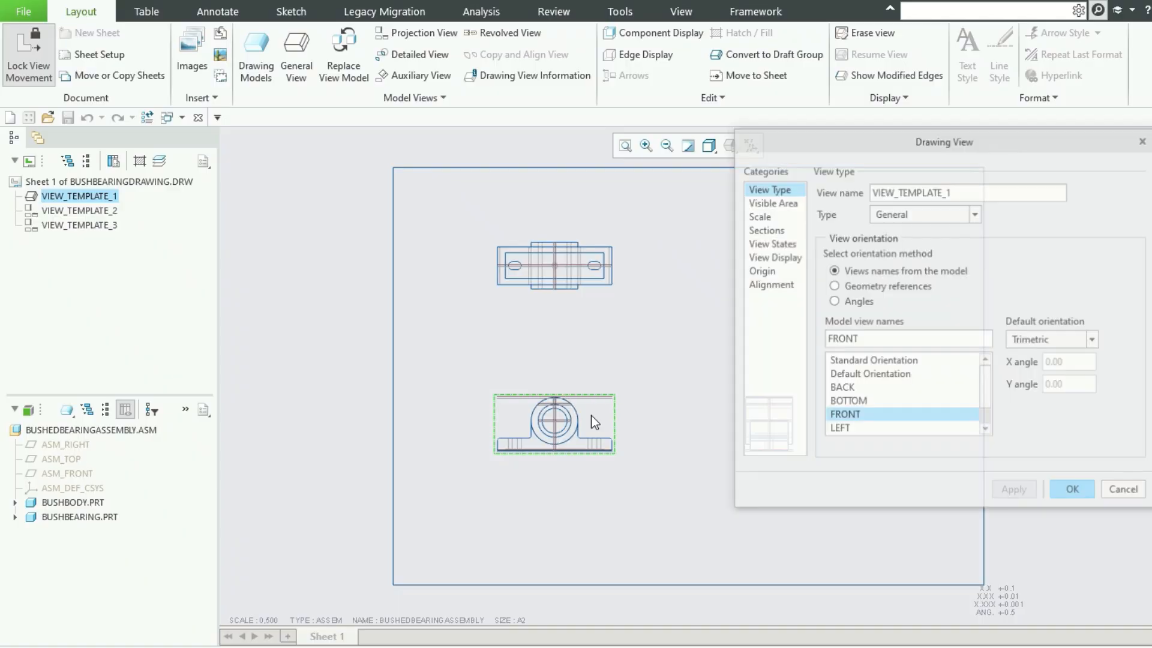
click(775, 218)
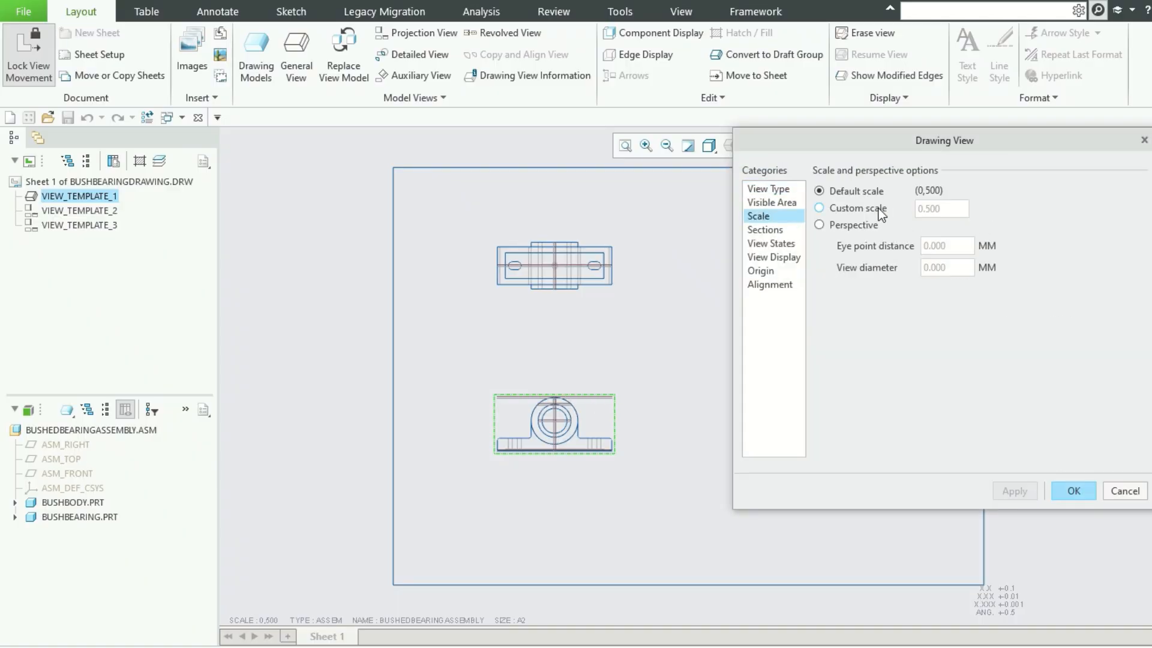
click(879, 208)
click(960, 211)
double_click(961, 211)
text(1)
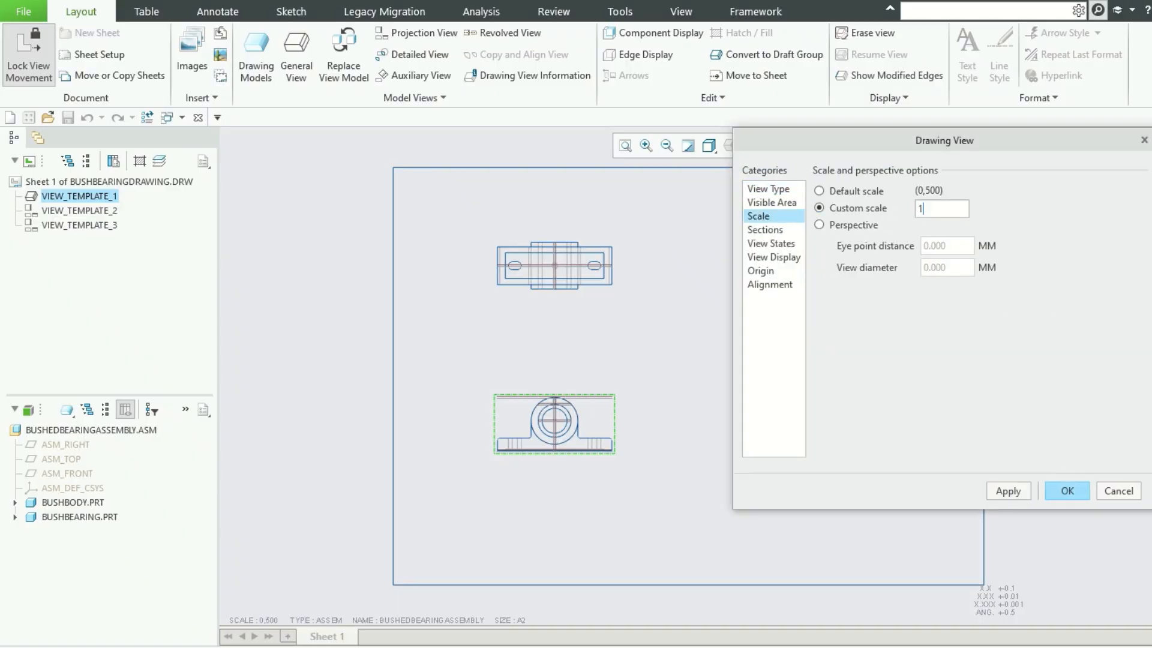
key(Return)
click(1013, 491)
scroll(592, 359, down, 4)
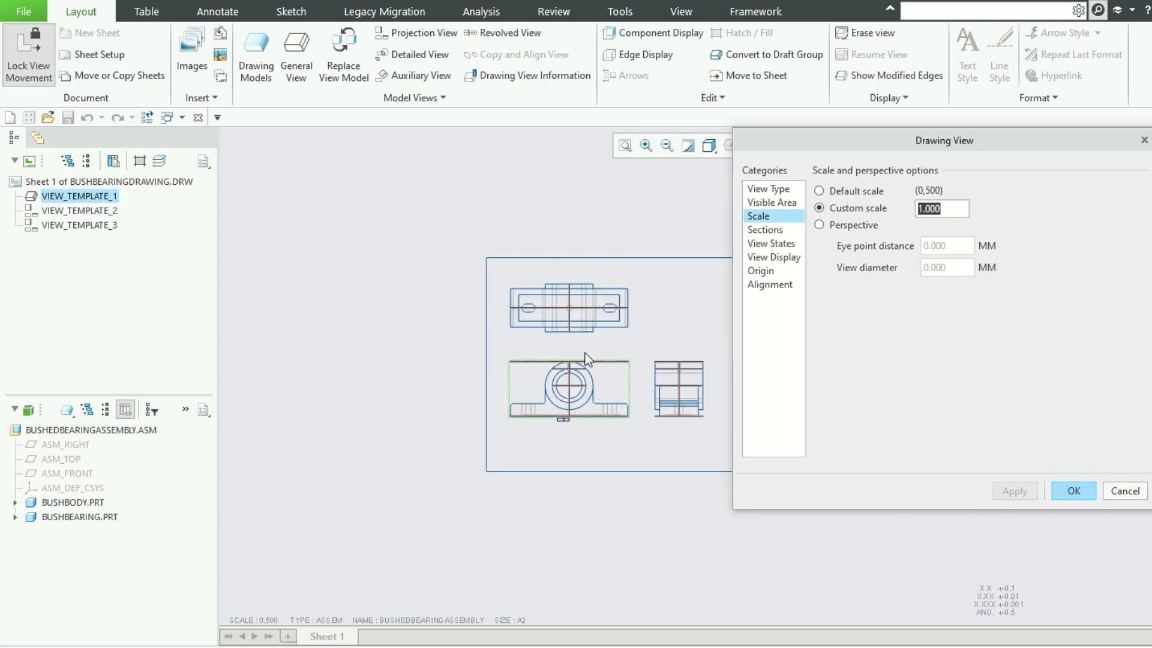
scroll(654, 366, up, 2)
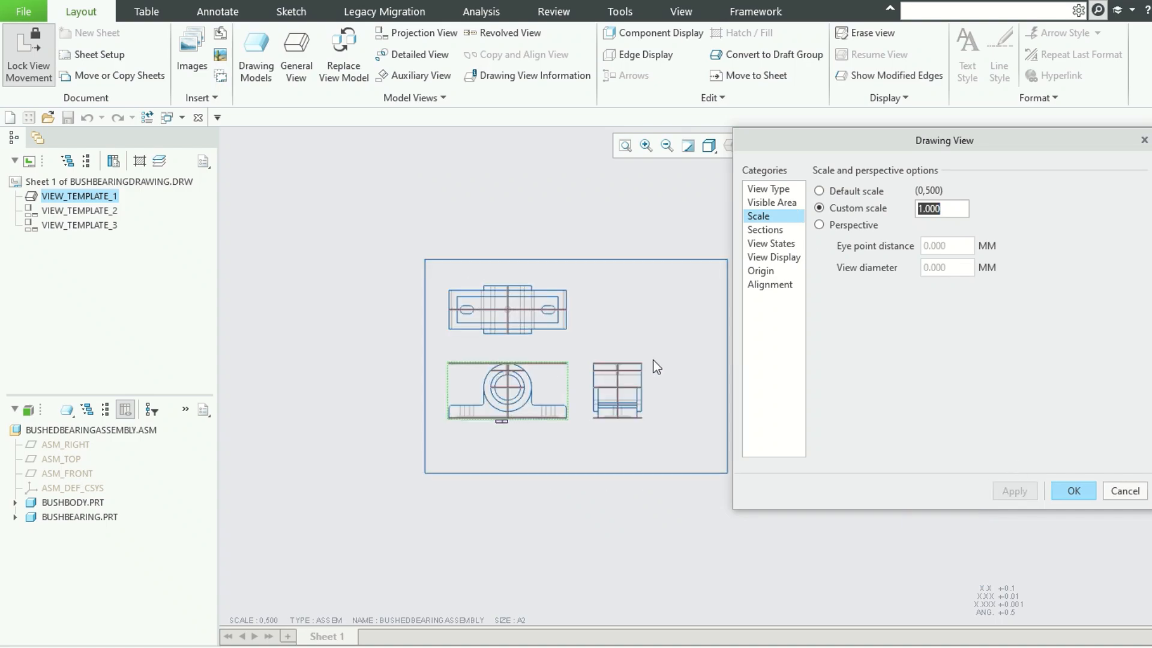
click(1074, 495)
Unlock view movement and move the side view horizontally farther away from the front view.
click(625, 413)
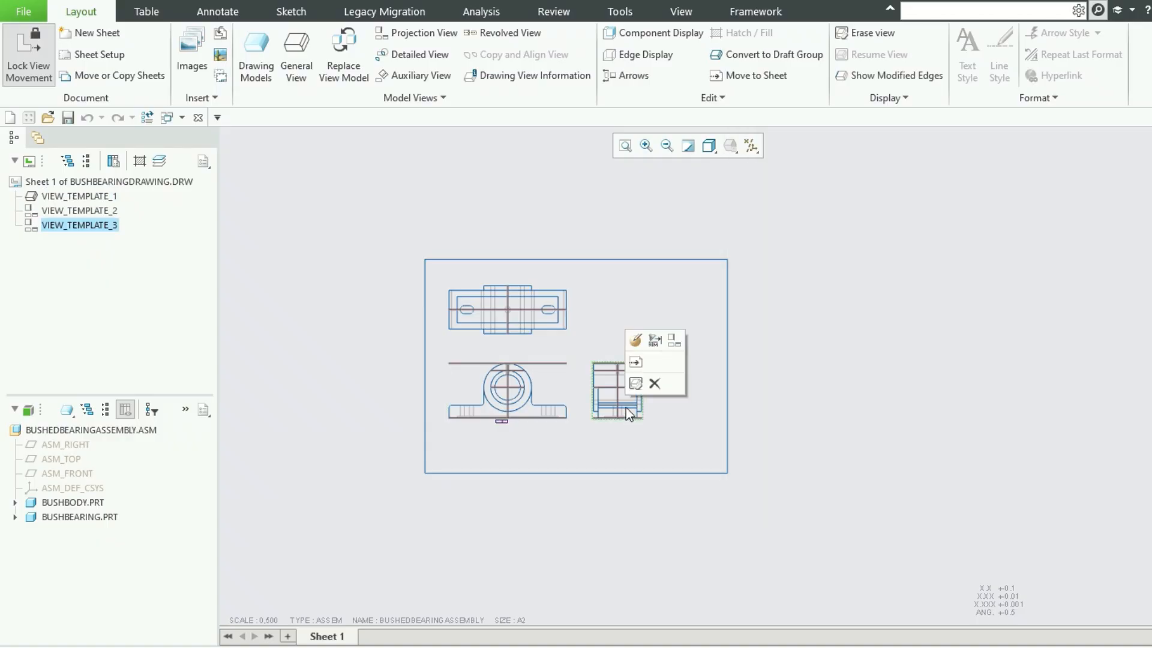
click(28, 55)
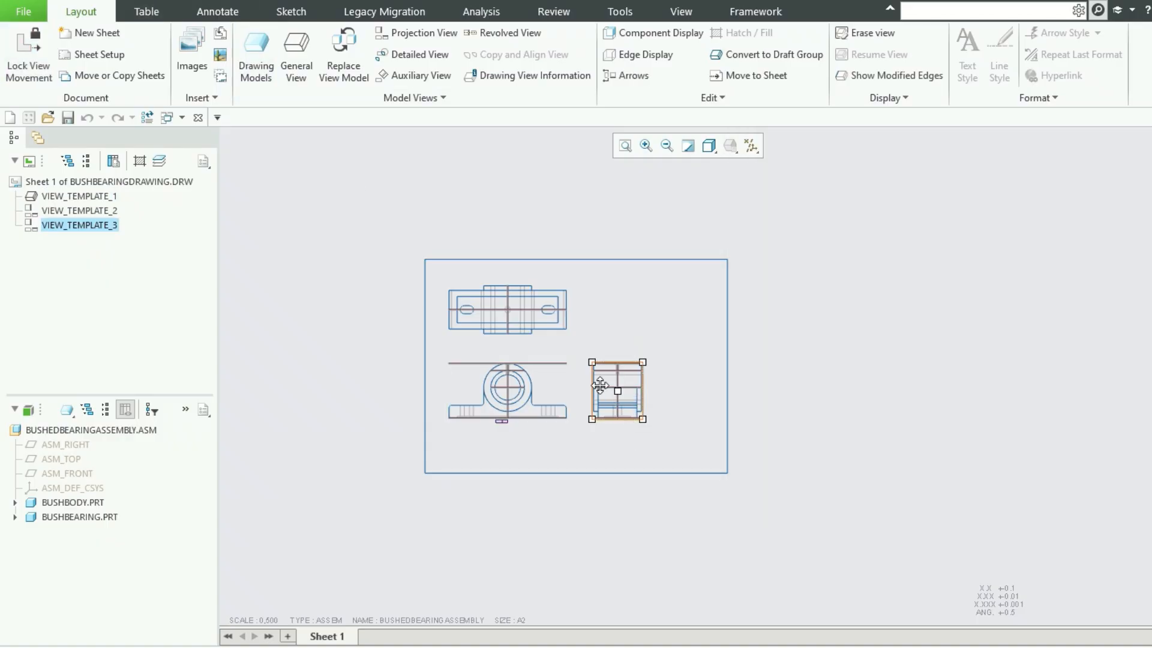
drag(618, 390, 662, 390)
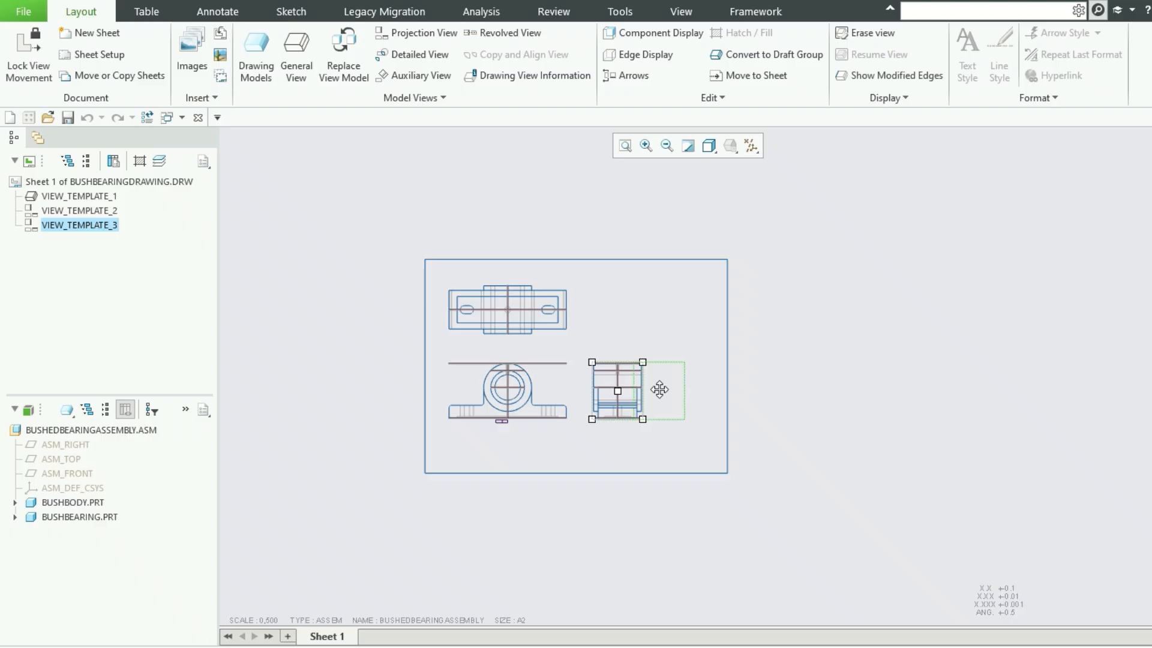
click(516, 390)
click(498, 304)
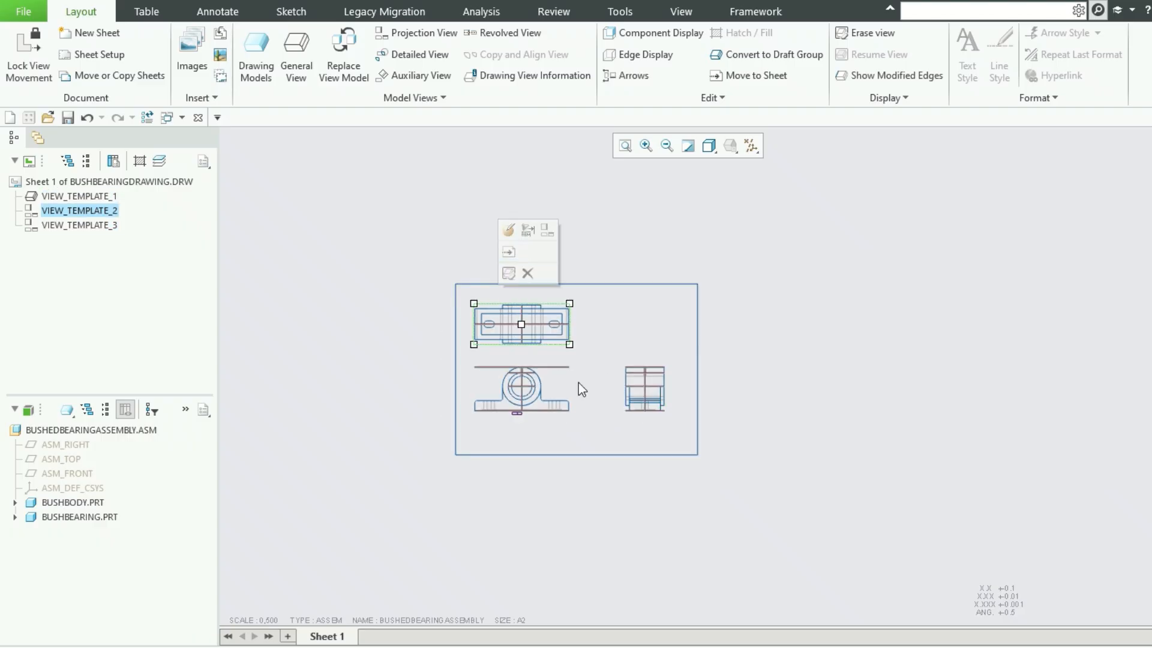
click(627, 332)
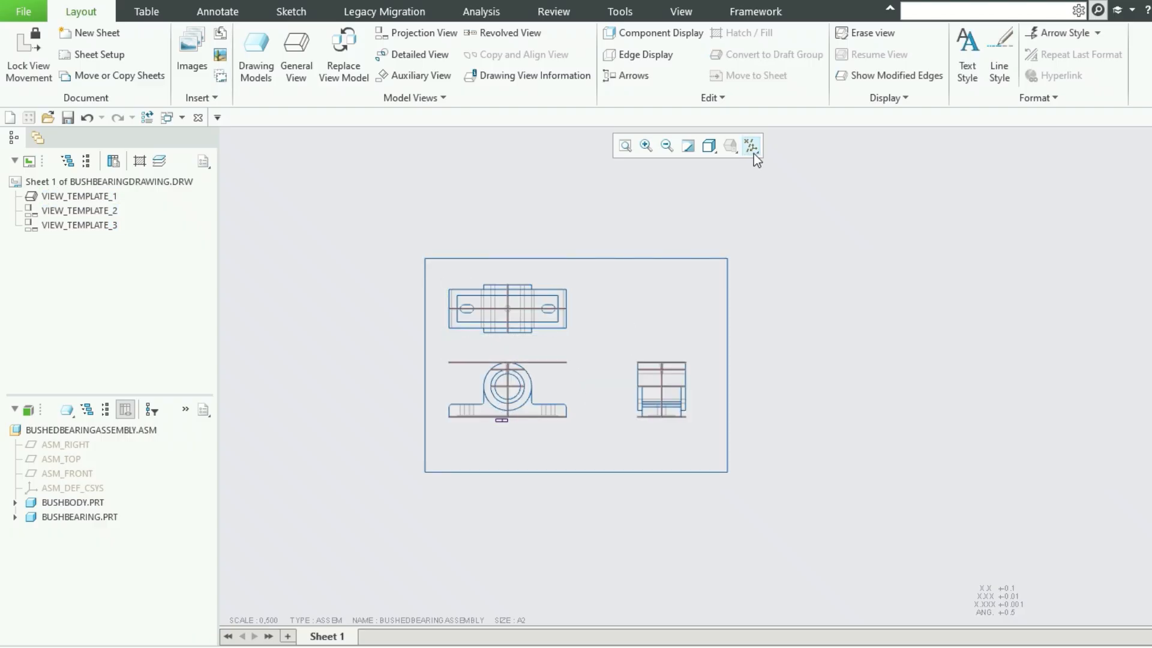
Turn off the display of datum planes in the drawing views.
click(754, 153)
click(789, 232)
scroll(477, 345, up, 2)
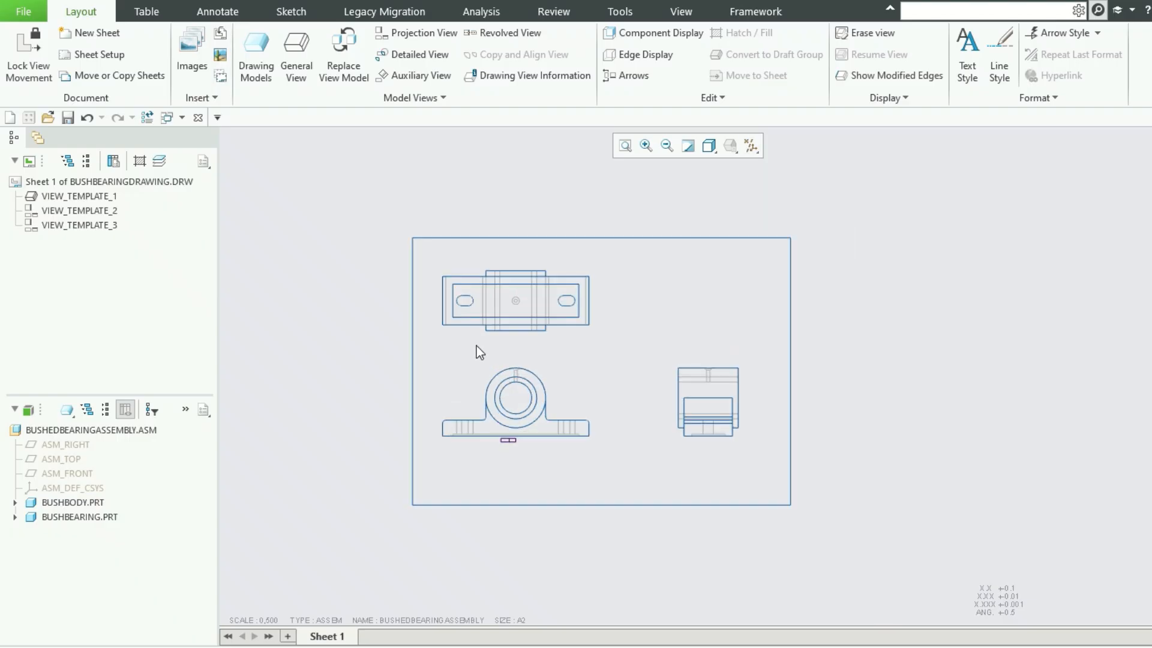
scroll(476, 346, up, 2)
Move the front view's scale note from below that view to the sheet's upper border, above the top view.
click(581, 390)
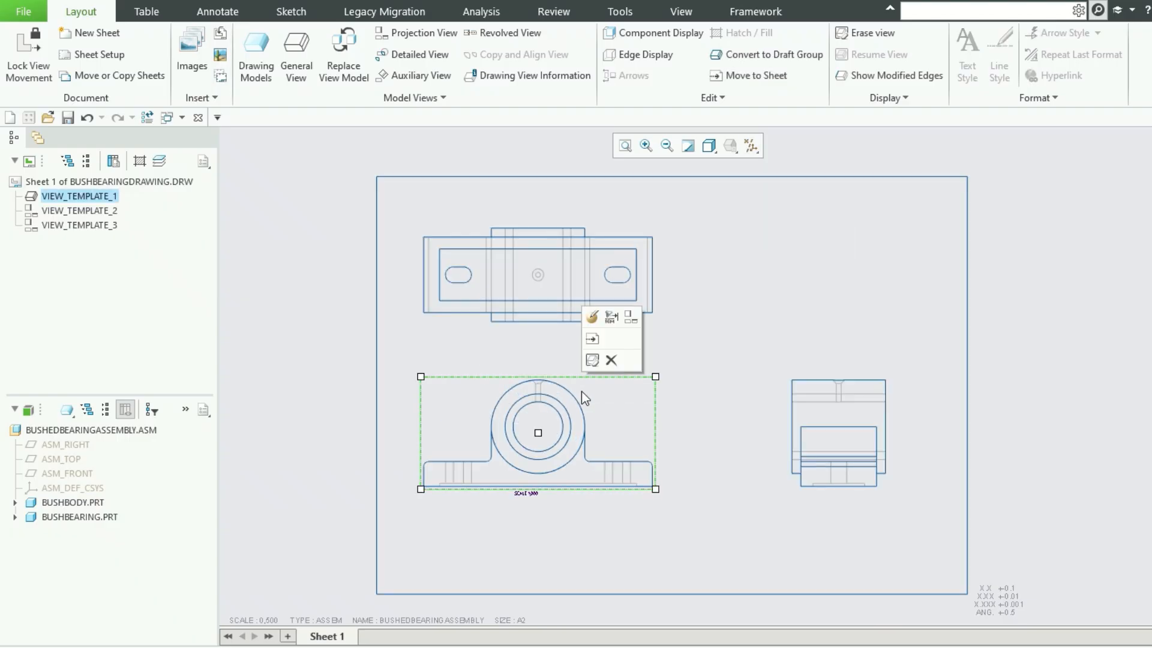
double_click(526, 494)
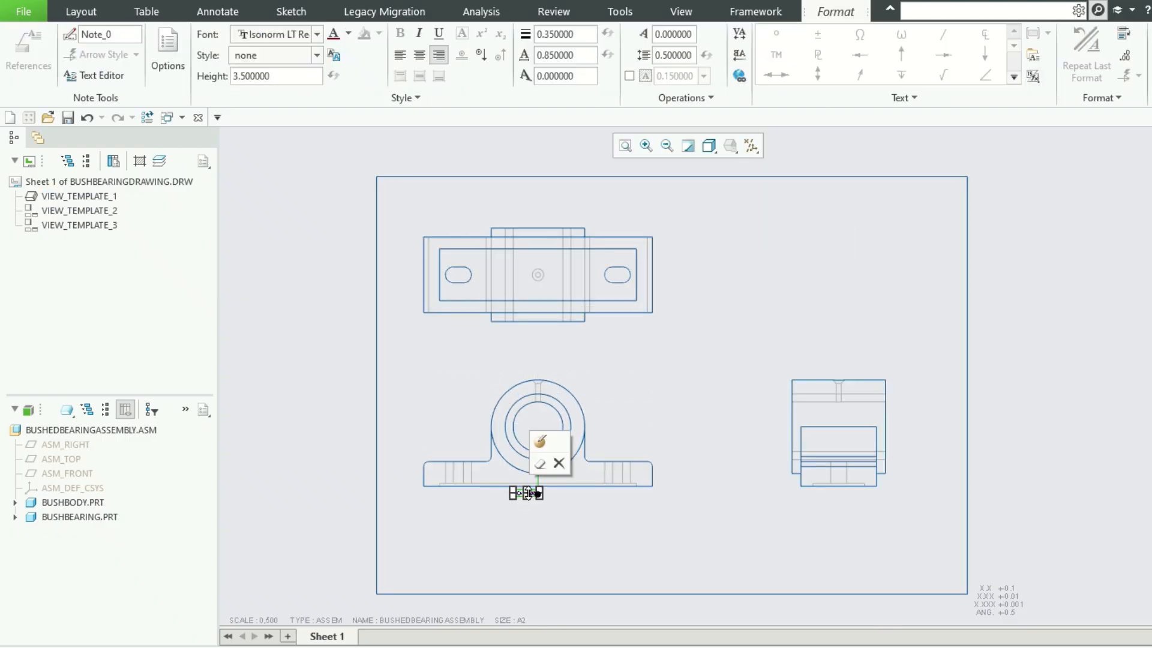
click(699, 226)
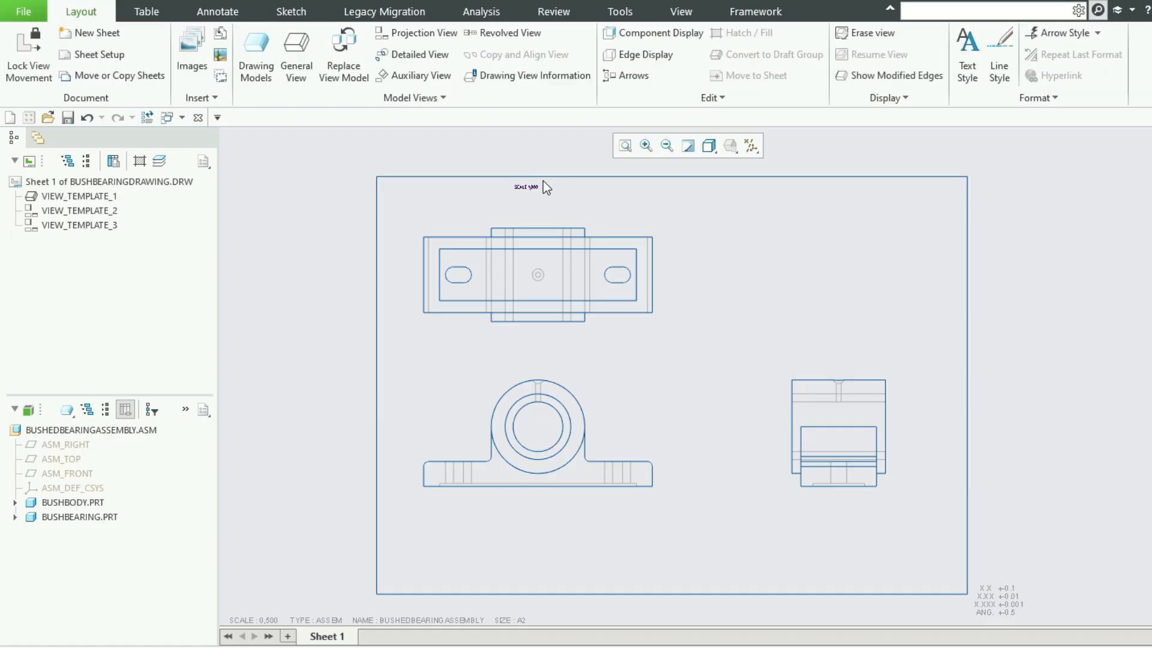
click(527, 186)
double_click(527, 186)
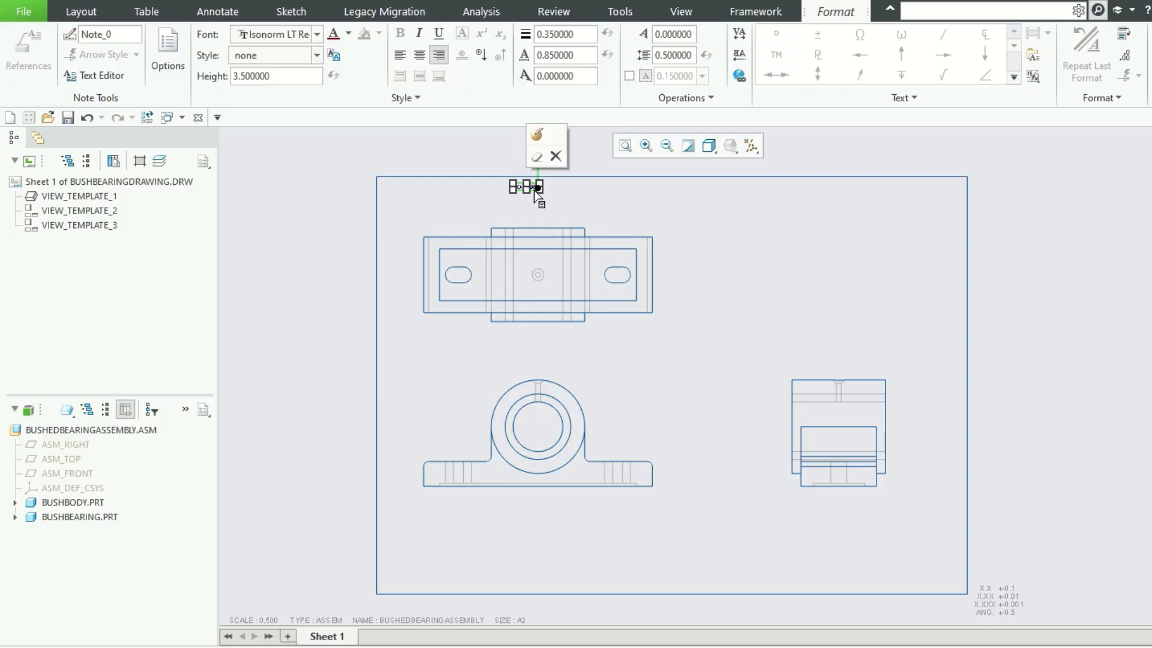
click(649, 225)
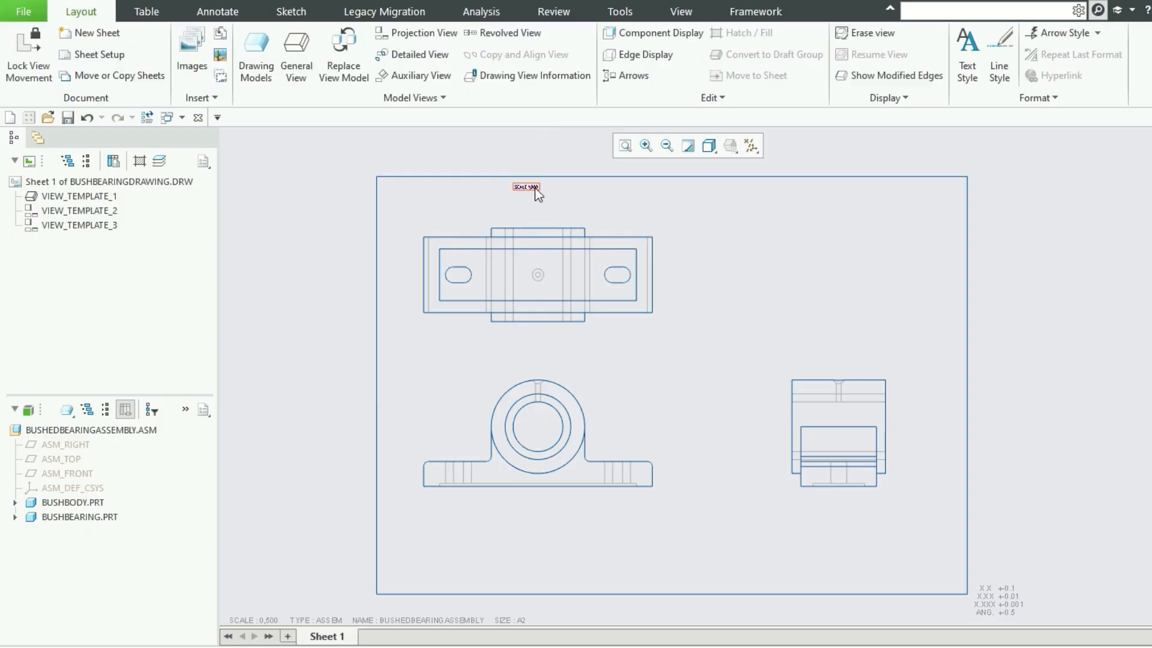
click(535, 188)
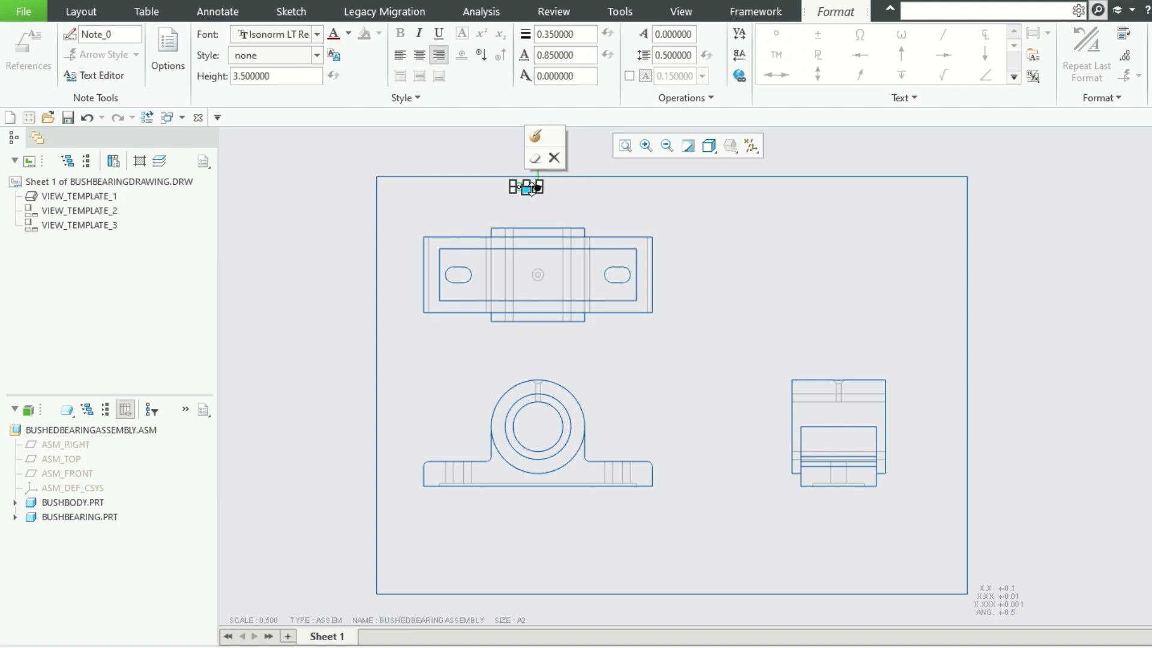
drag(464, 179, 427, 179)
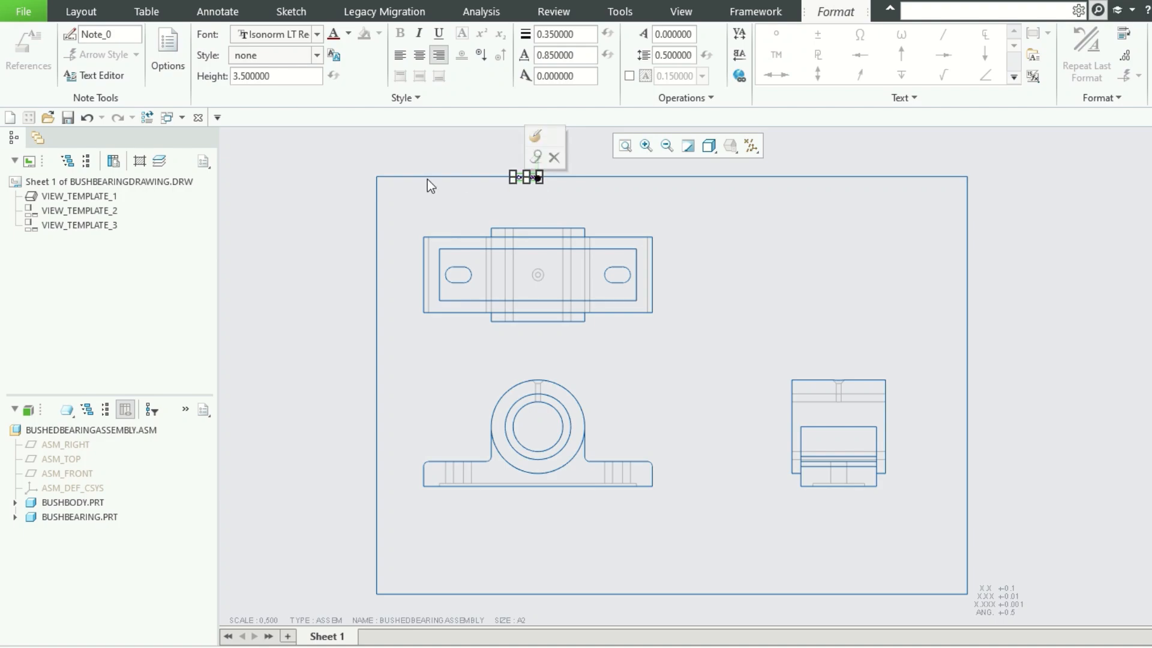
click(453, 204)
click(513, 174)
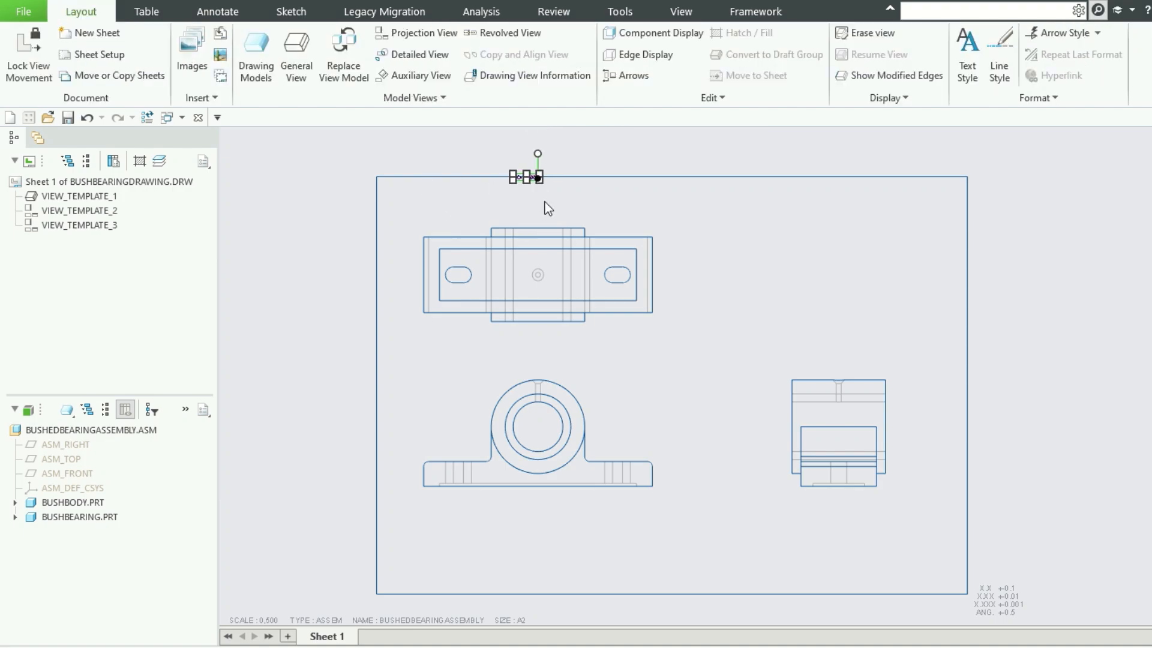
Move the scale note along the upper border into the sheet's upper-left corner, just inside the frame, and deselect it.
scroll(489, 143, down, 3)
scroll(489, 140, up, 6)
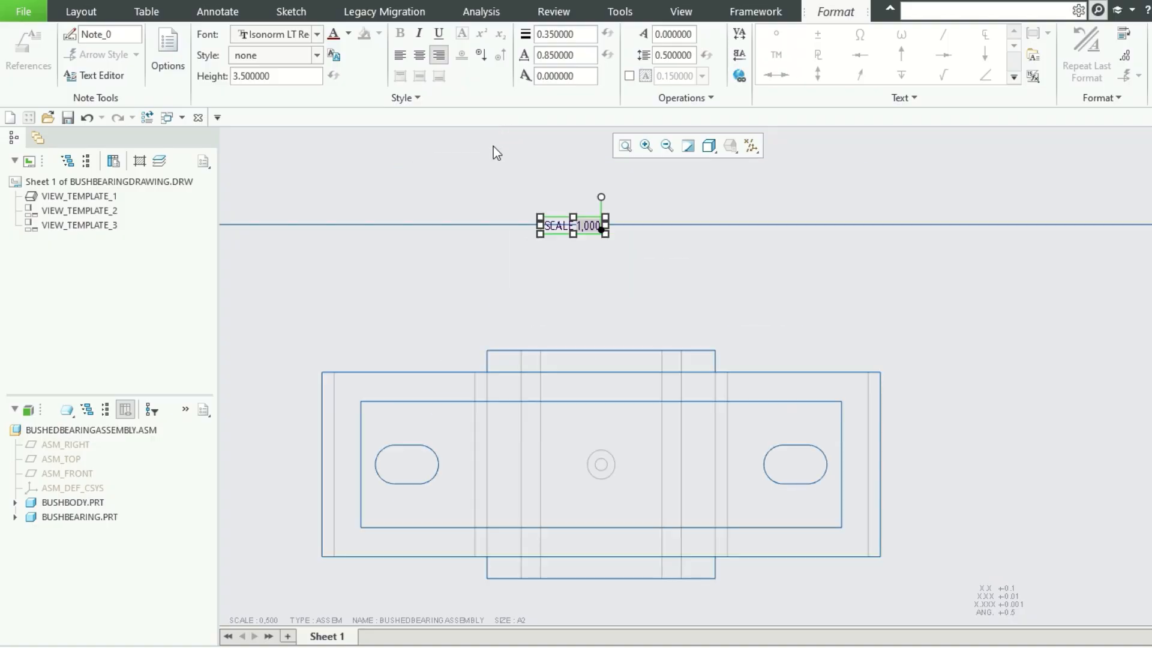
drag(763, 411, 234, 441)
scroll(543, 387, down, 3)
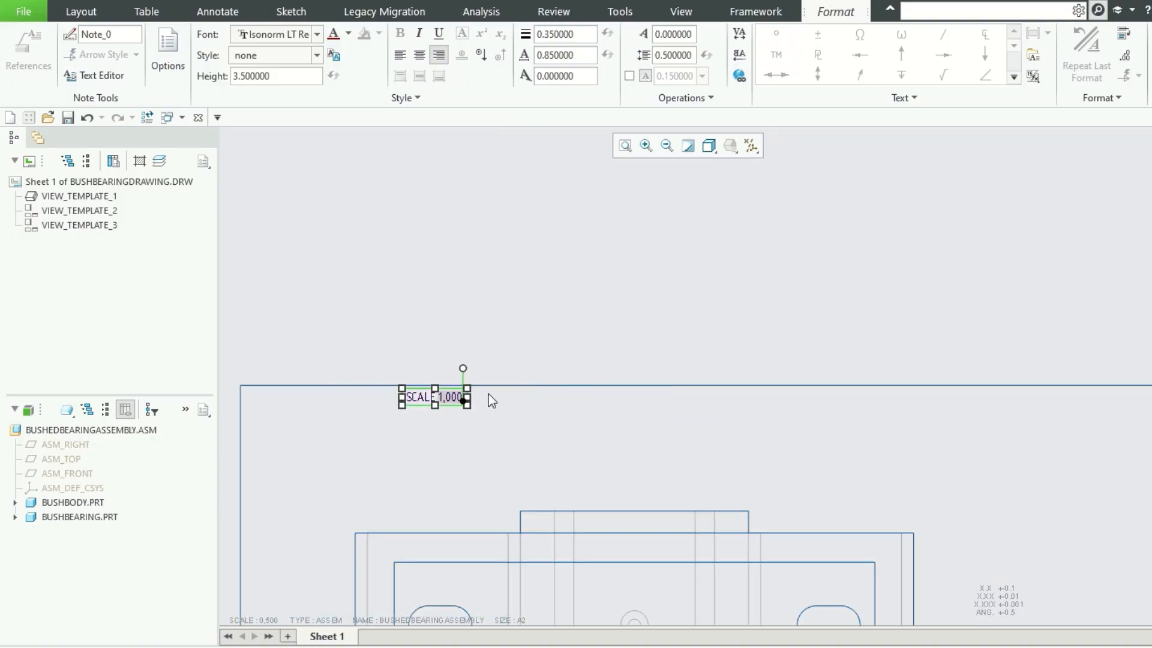
scroll(444, 414, down, 2)
scroll(415, 444, up, 5)
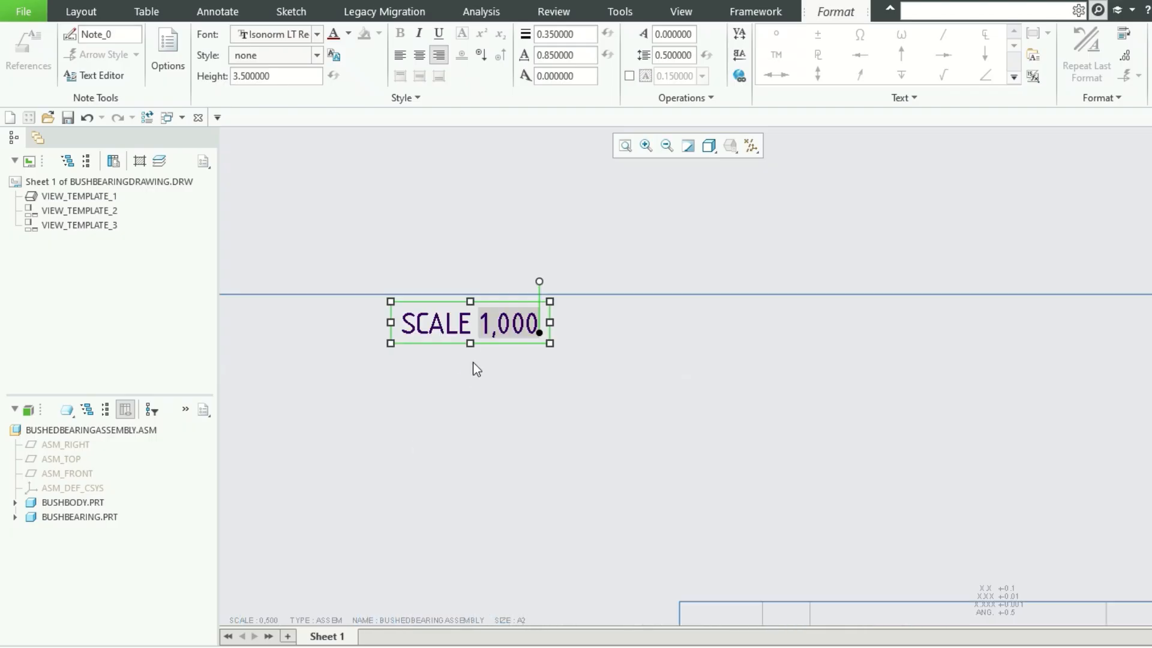
mouse_move(483, 342)
mouse_down()
mouse_move(231, 344)
mouse_move(252, 340)
mouse_up()
scroll(557, 356, down, 3)
scroll(557, 357, down, 1)
scroll(414, 376, up, 4)
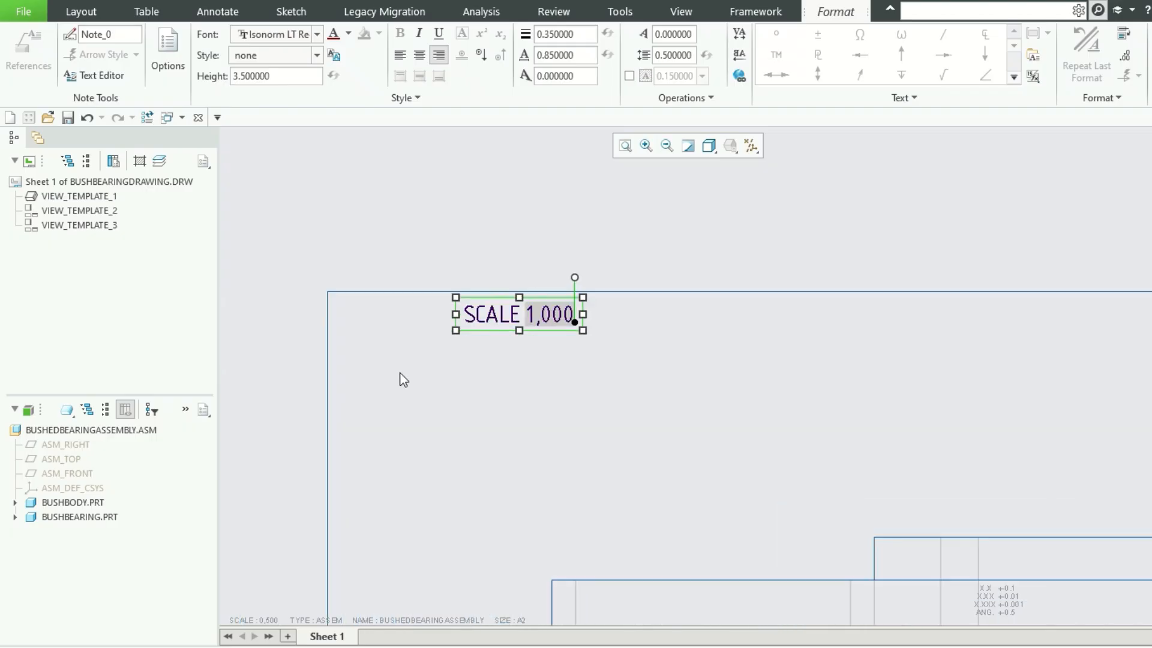
mouse_move(722, 309)
mouse_down()
mouse_move(458, 304)
mouse_move(478, 301)
mouse_up()
scroll(593, 312, down, 3)
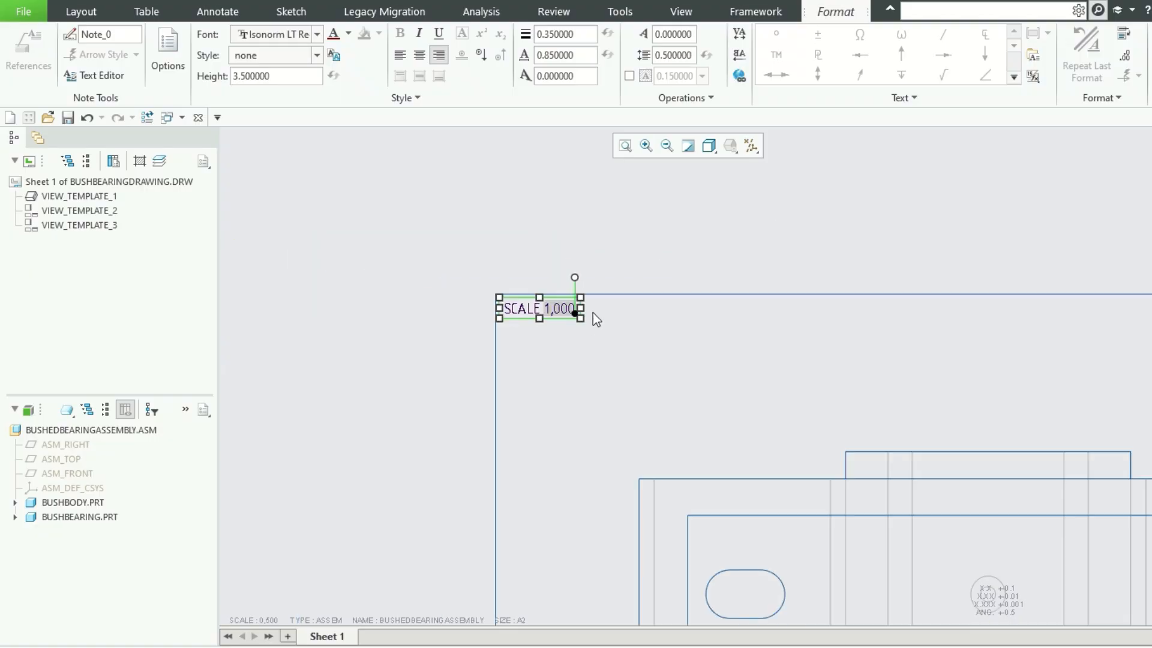
scroll(586, 314, down, 4)
click(724, 486)
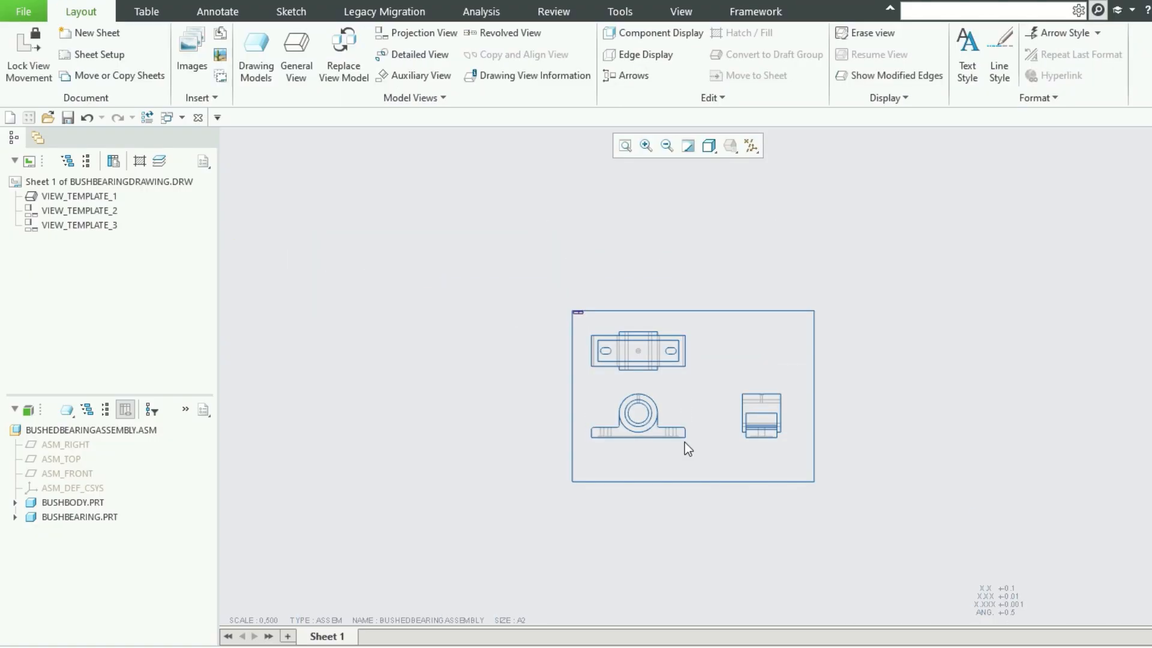
scroll(685, 442, up, 6)
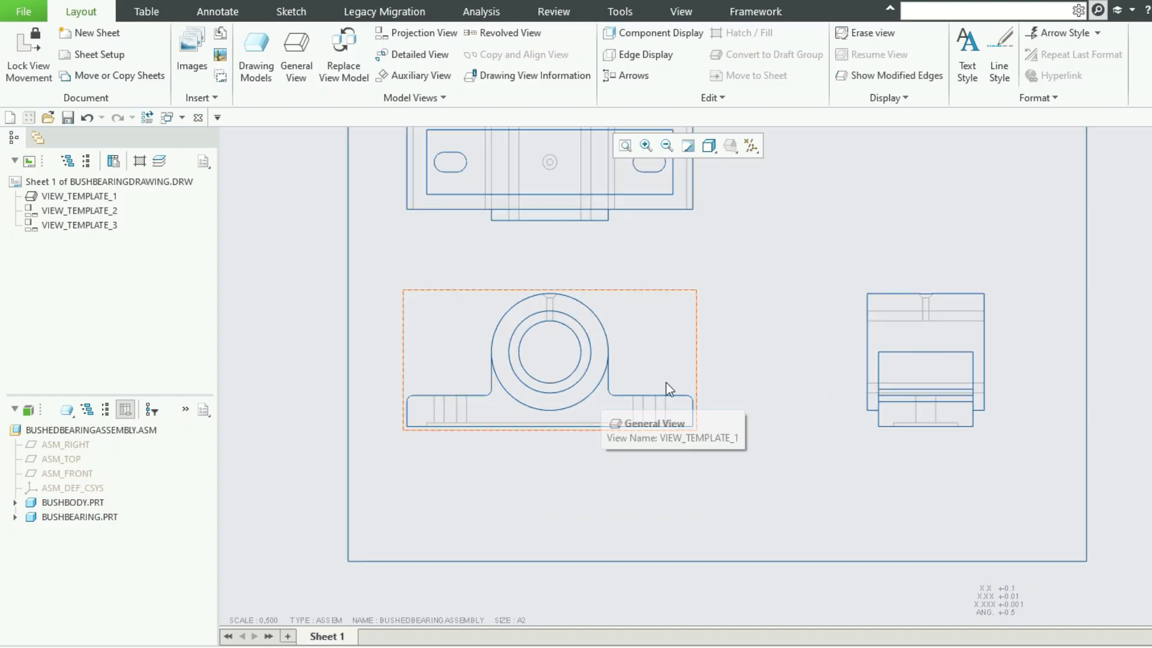
click(654, 358)
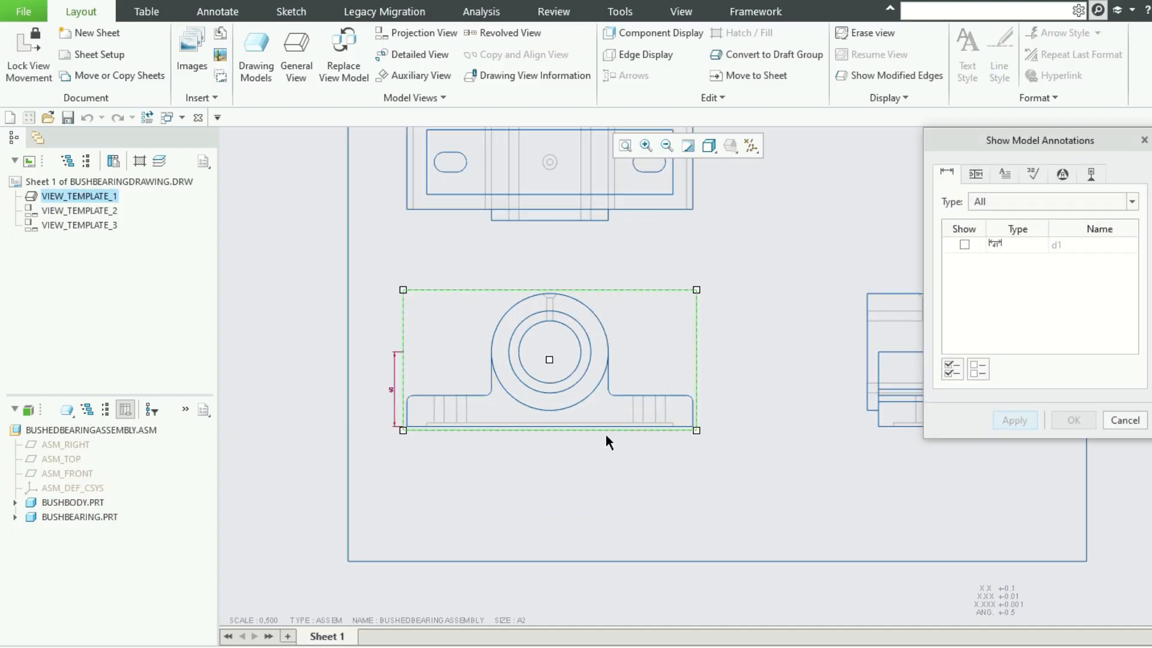
click(1123, 420)
Dimension the overall width of the base in the front view between its two vertical end edges, placed below the view.
scroll(638, 408, up, 2)
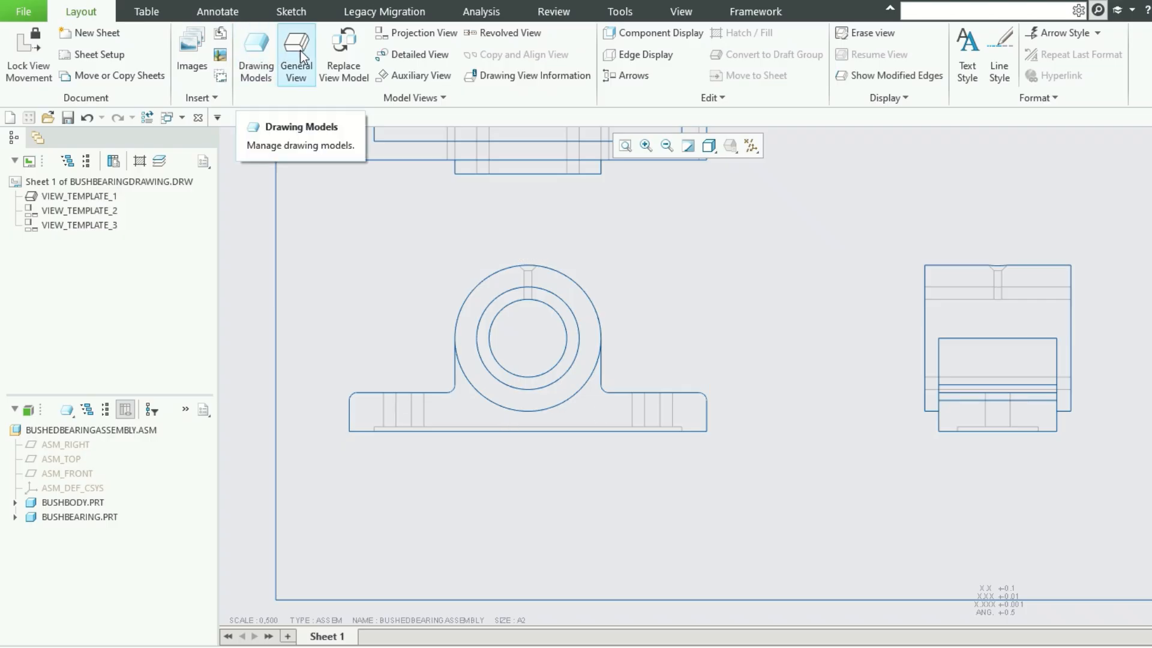
click(228, 12)
click(225, 43)
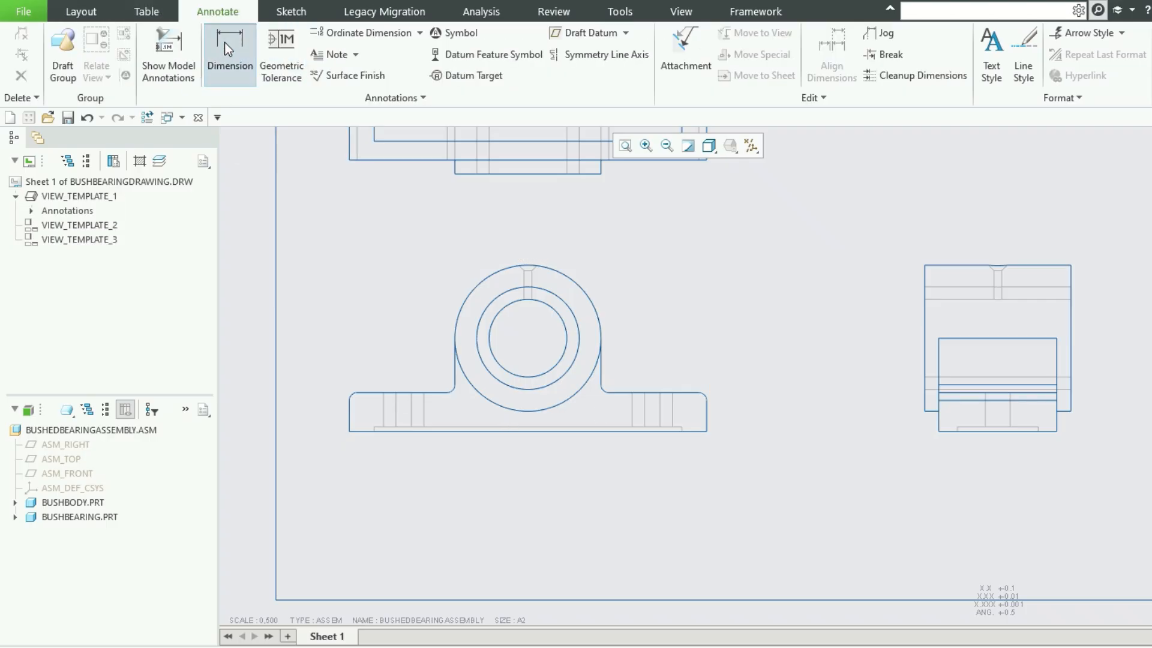
scroll(303, 457, up, 4)
scroll(275, 453, down, 4)
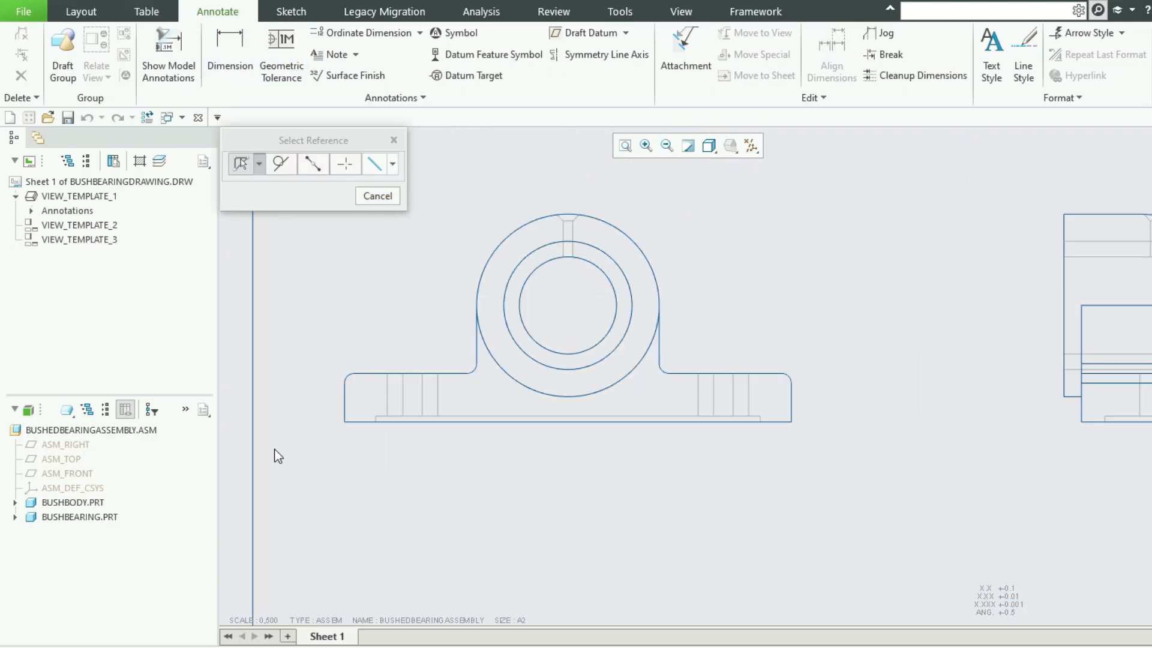
click(687, 410)
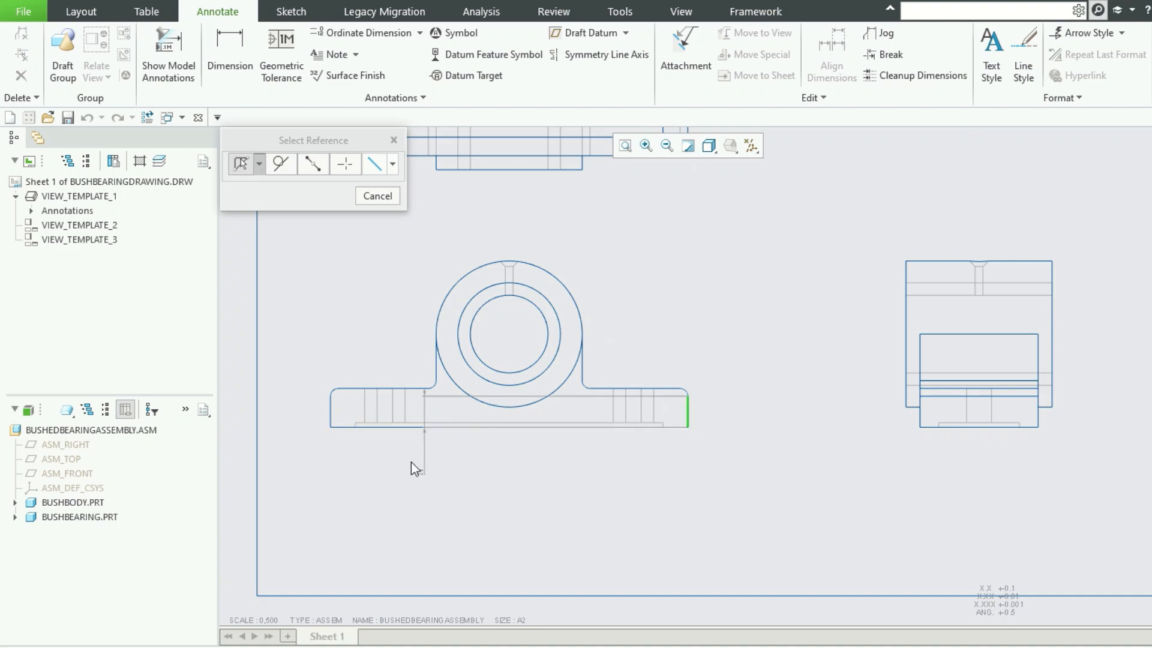
ctrl+click(332, 416)
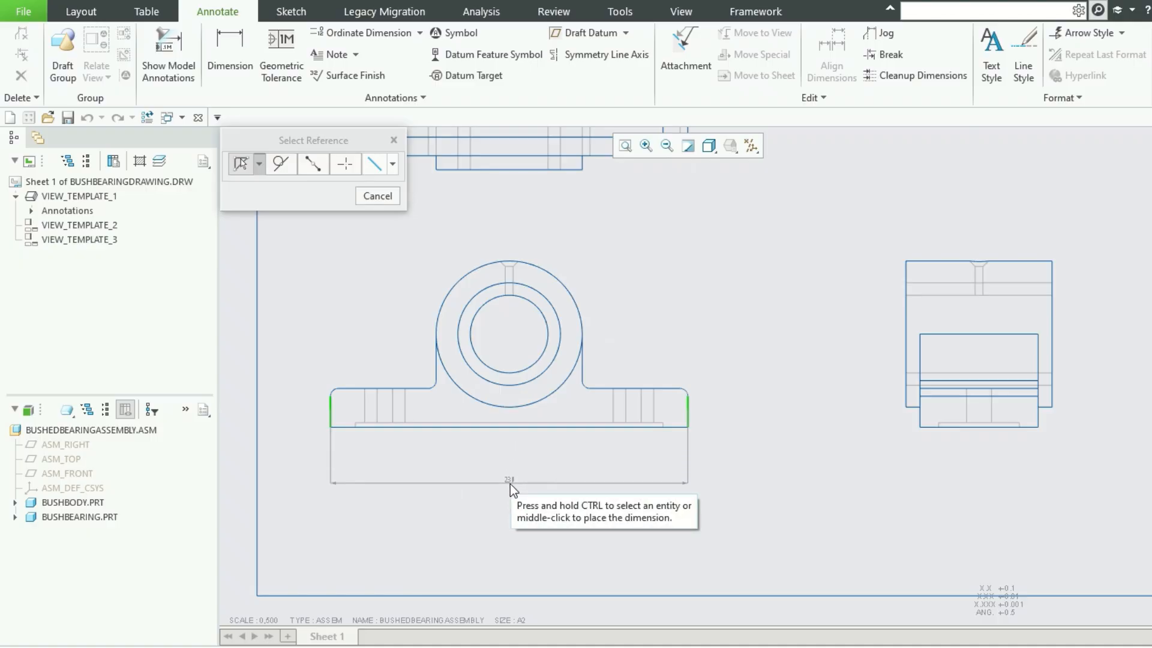
middle_click(510, 483)
Dimension the spacing between the hidden centre edges of the two mounting slots in the front view, placed above the view.
scroll(400, 408, up, 3)
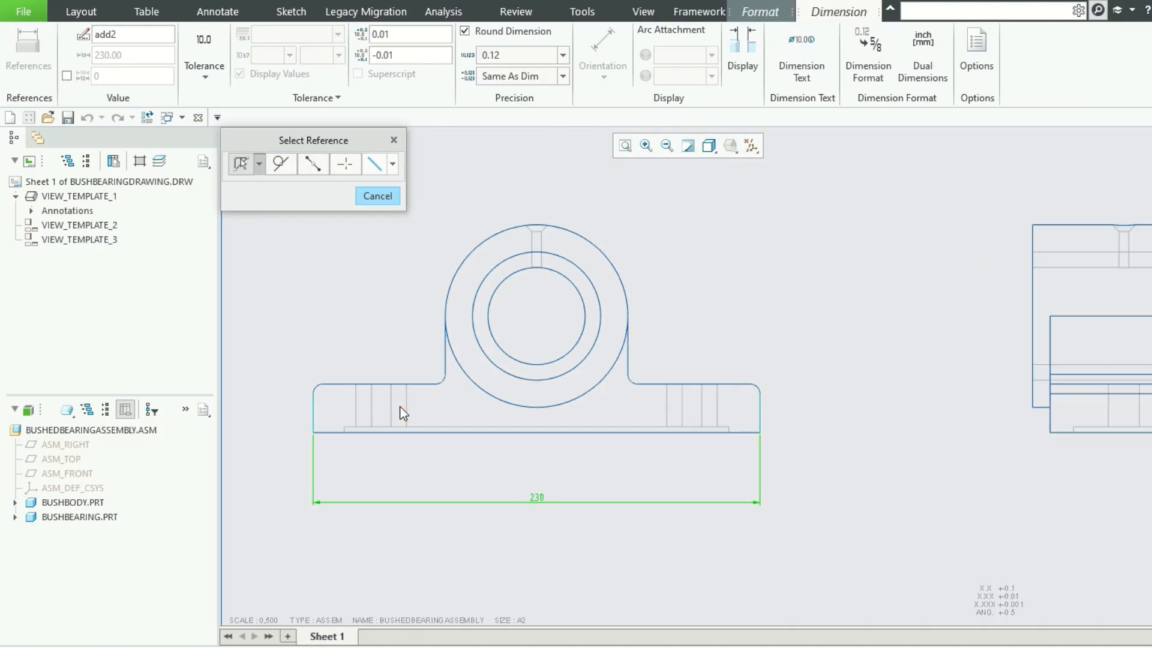
click(368, 401)
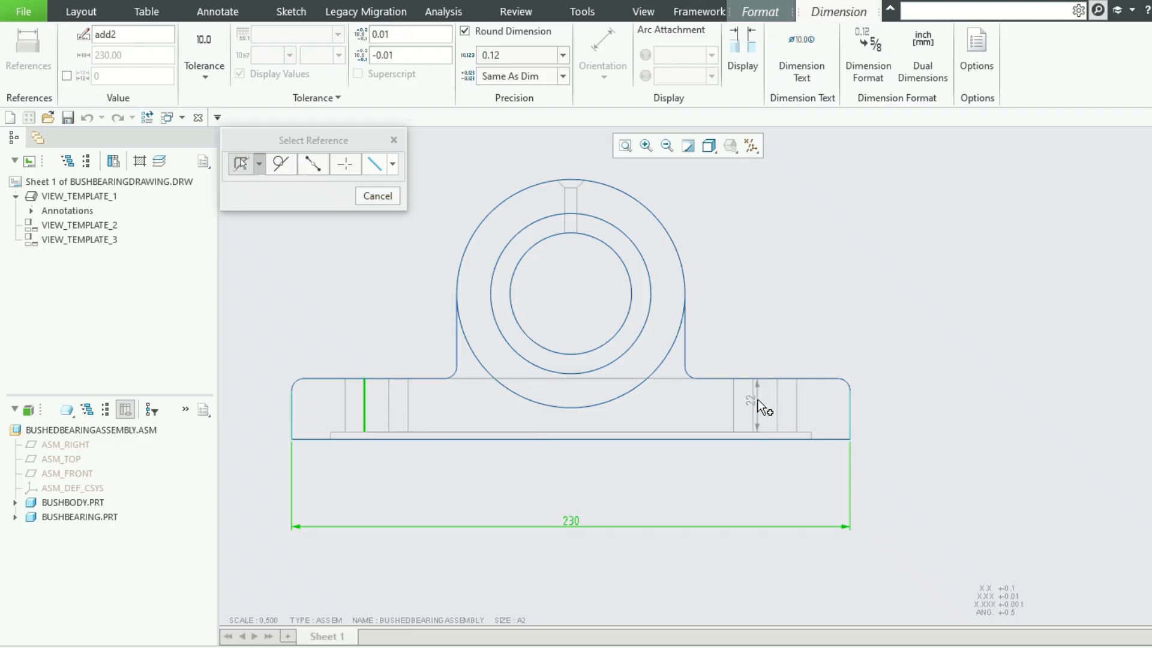
click(751, 398)
scroll(702, 468, down, 3)
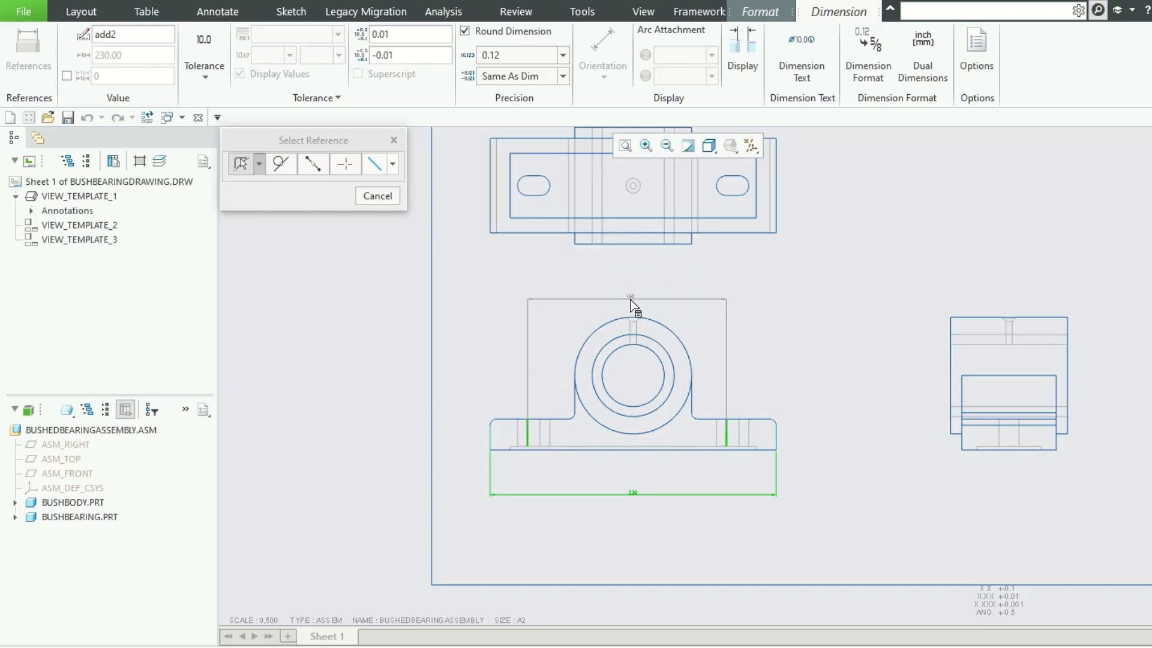
middle_click(630, 301)
Dimension the base thickness in the front view between its bottom and top edges, placed left of the base.
scroll(815, 461, up, 1)
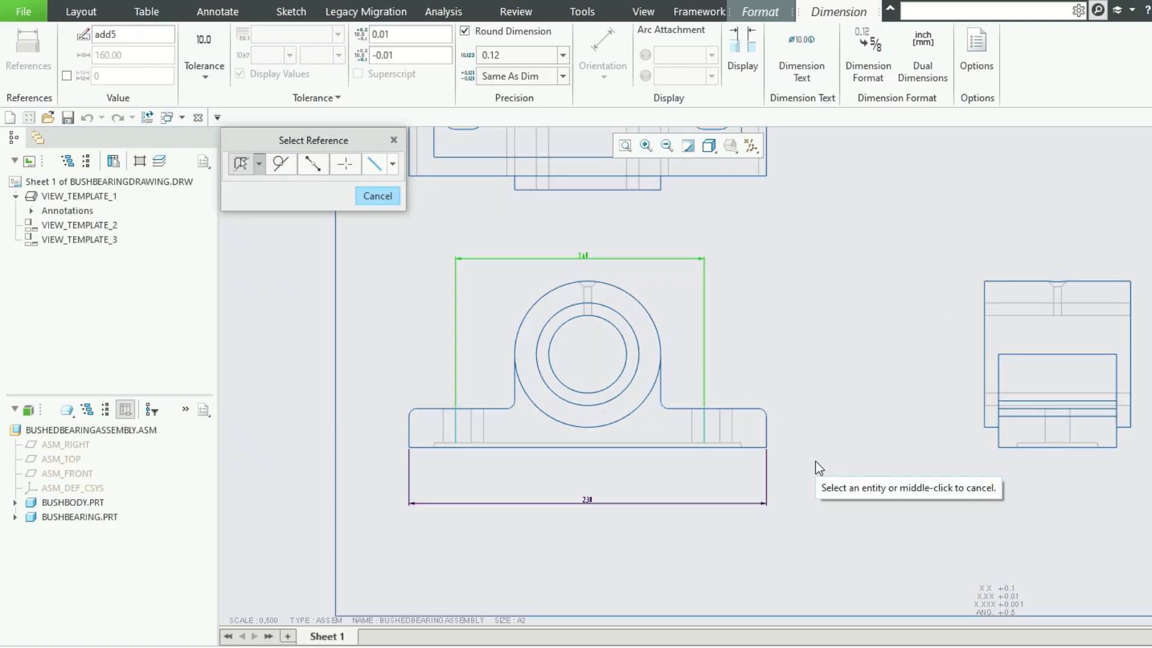
click(418, 447)
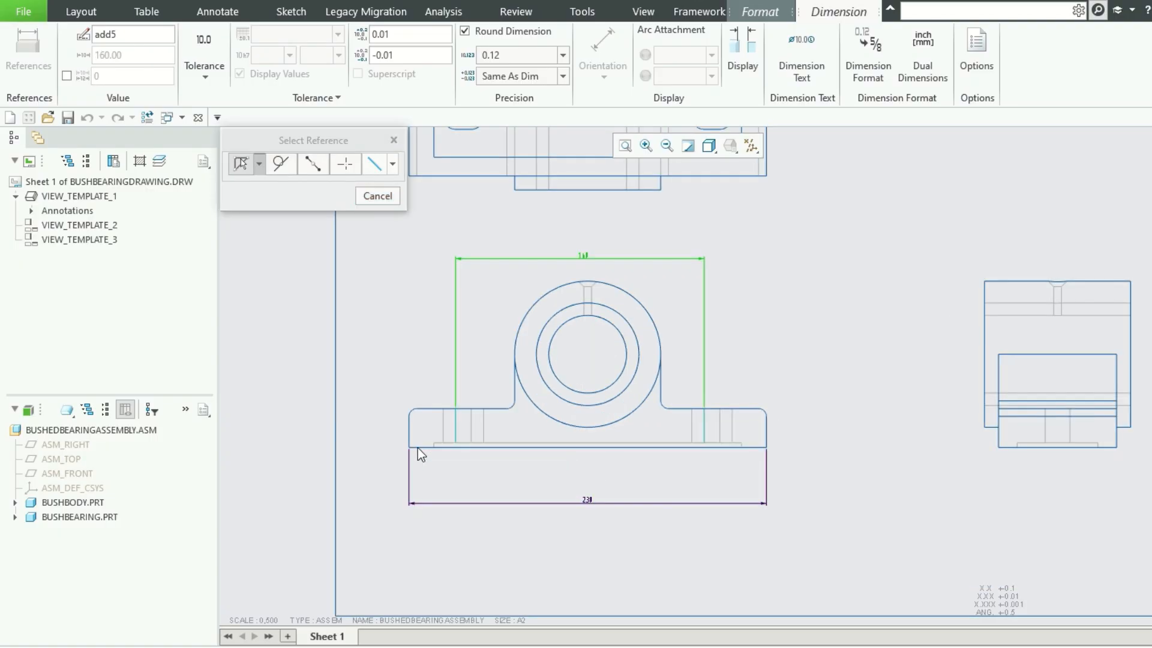
ctrl+click(420, 409)
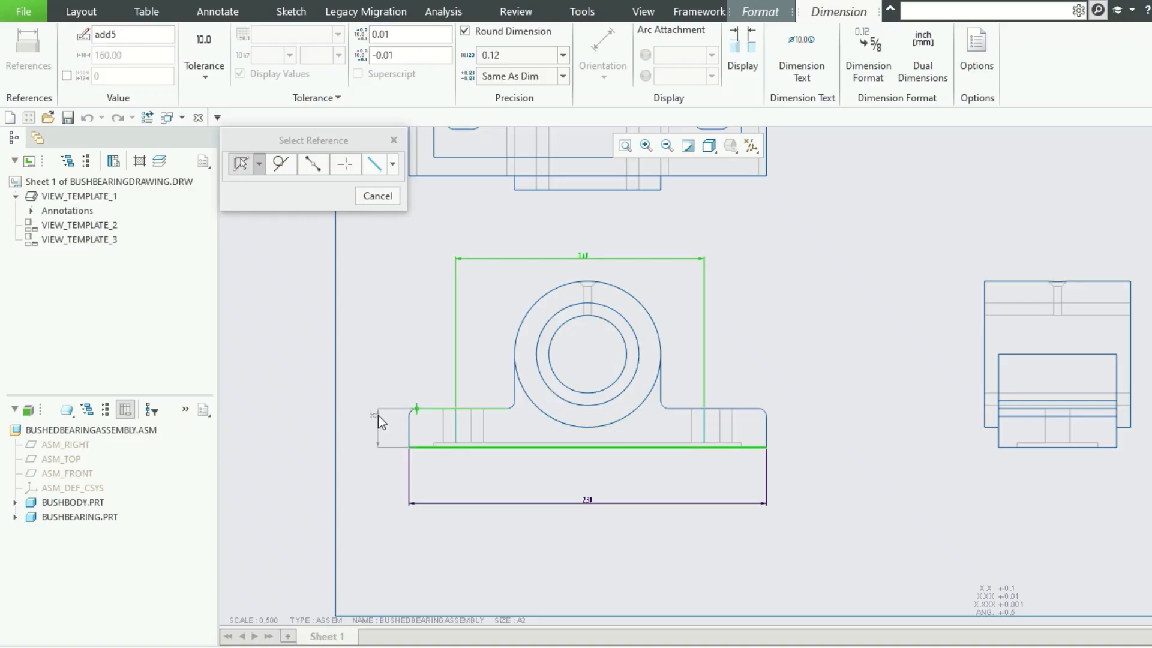
middle_click(376, 426)
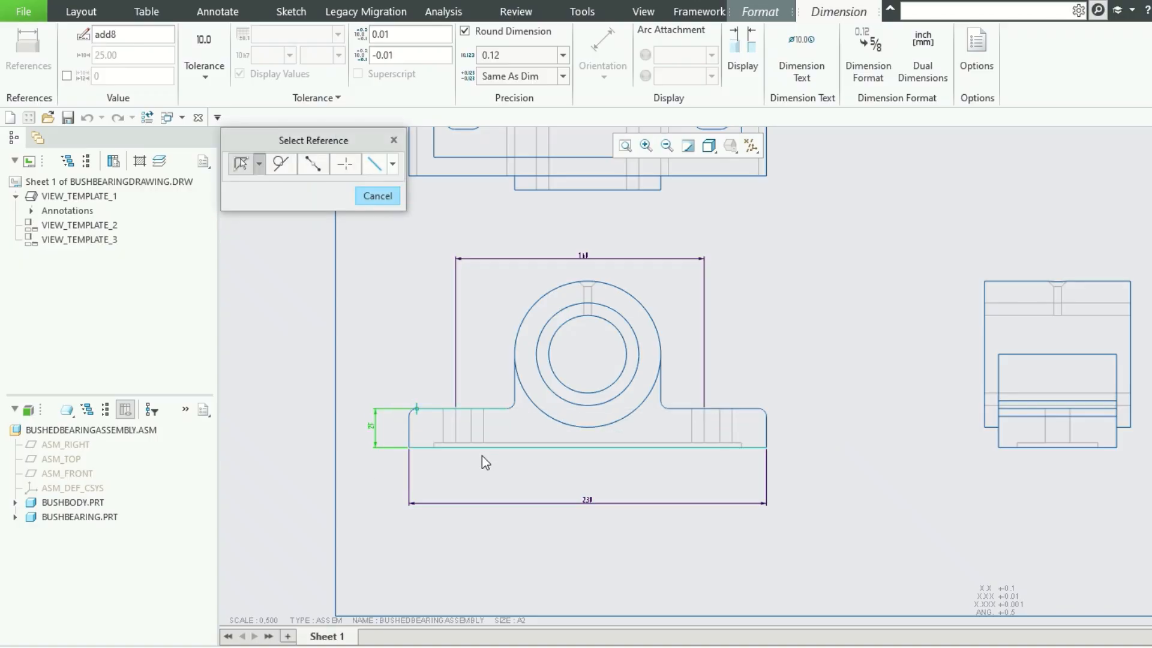
Dimension the depth of the underside recess in the front view, placed between the base and its thickness dimension.
scroll(483, 465, down, 2)
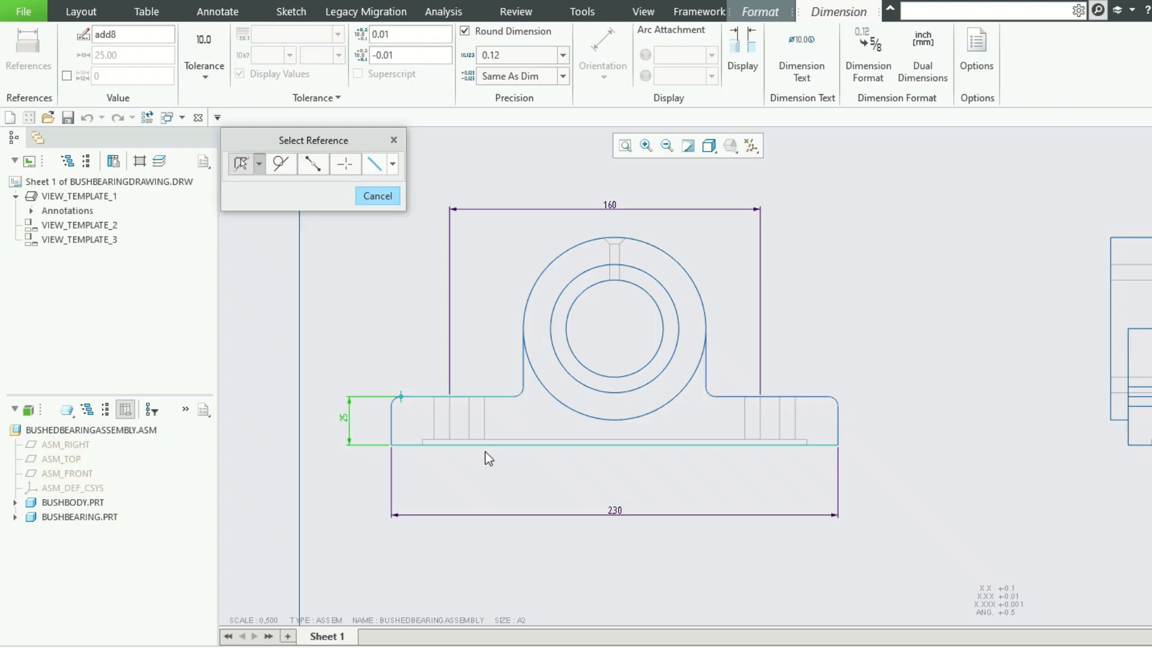
click(499, 444)
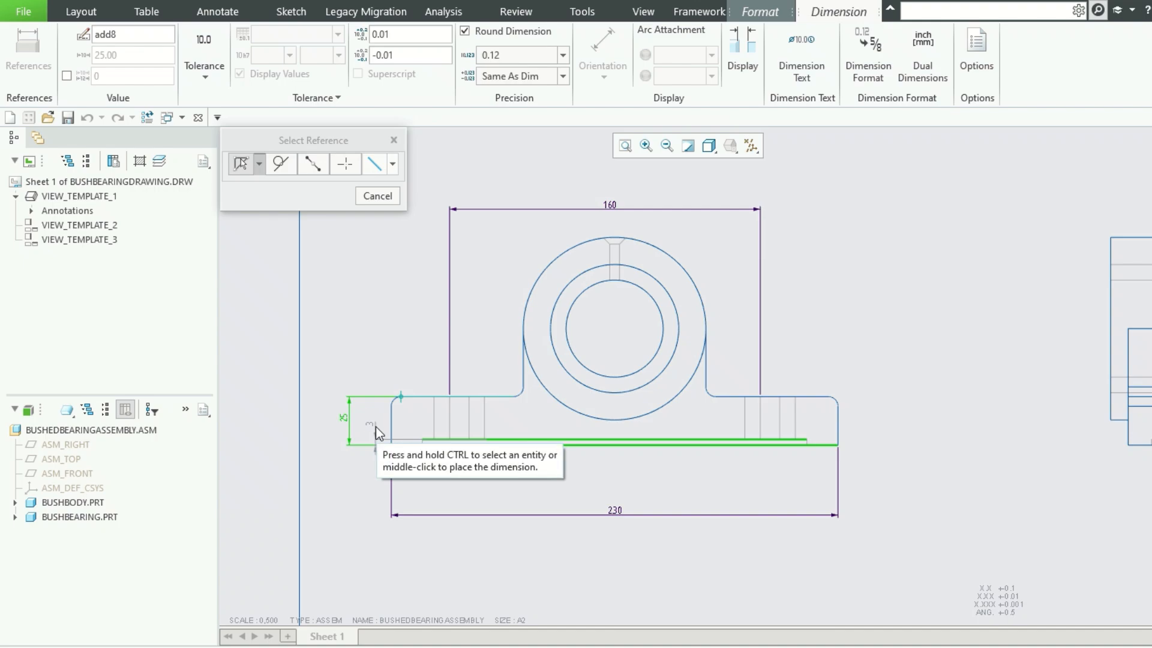
middle_click(376, 426)
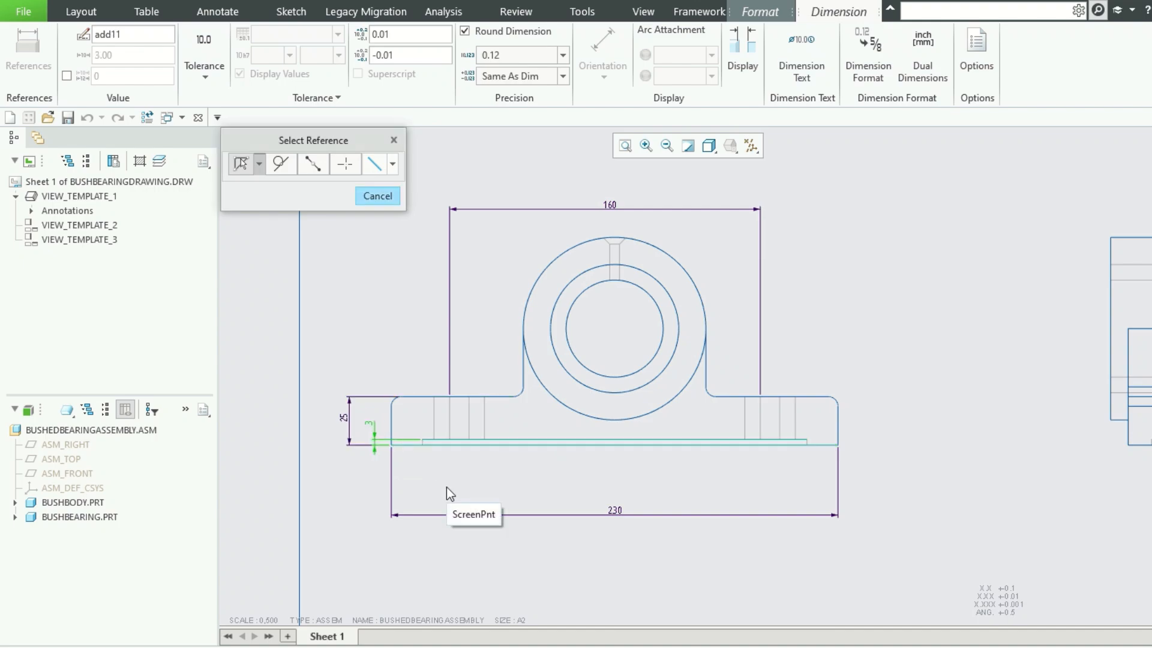
Dimension the width of the right slot in the top view between its straight edges, placed right of the view.
scroll(495, 424, down, 3)
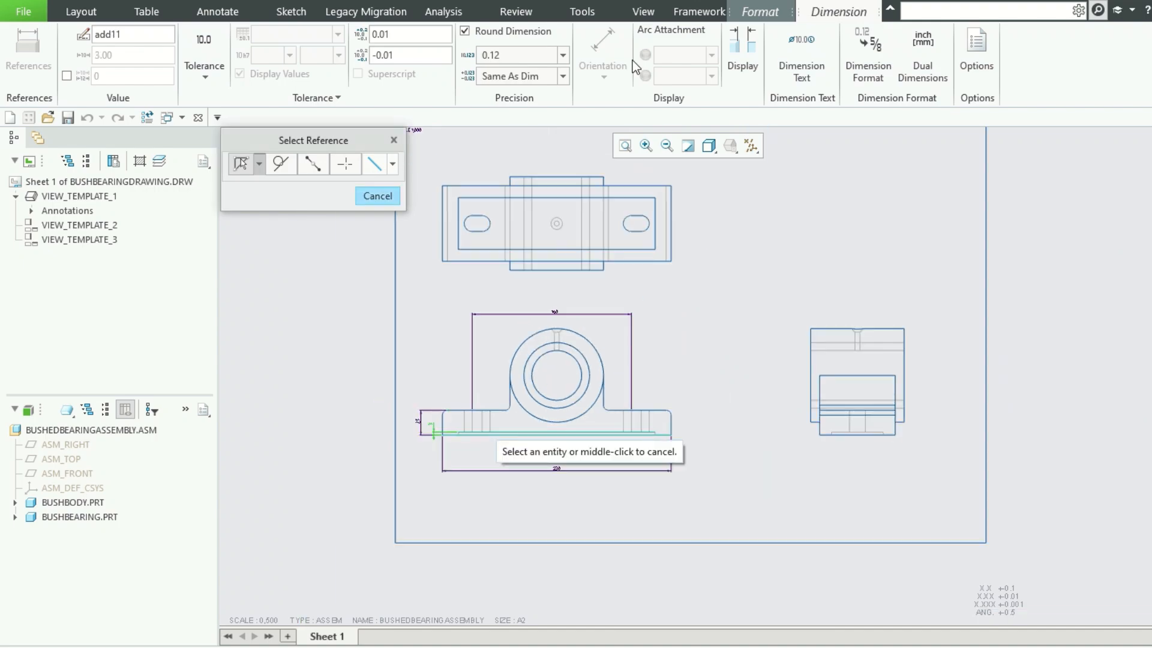
scroll(609, 163, up, 2)
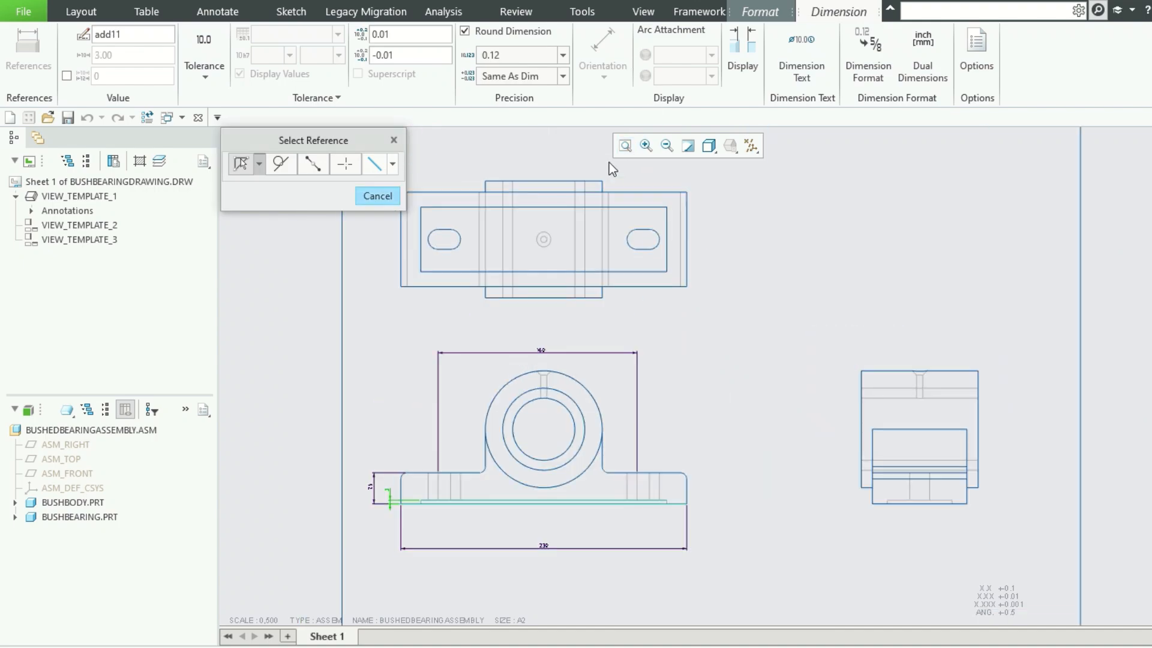
click(651, 247)
ctrl+click(649, 272)
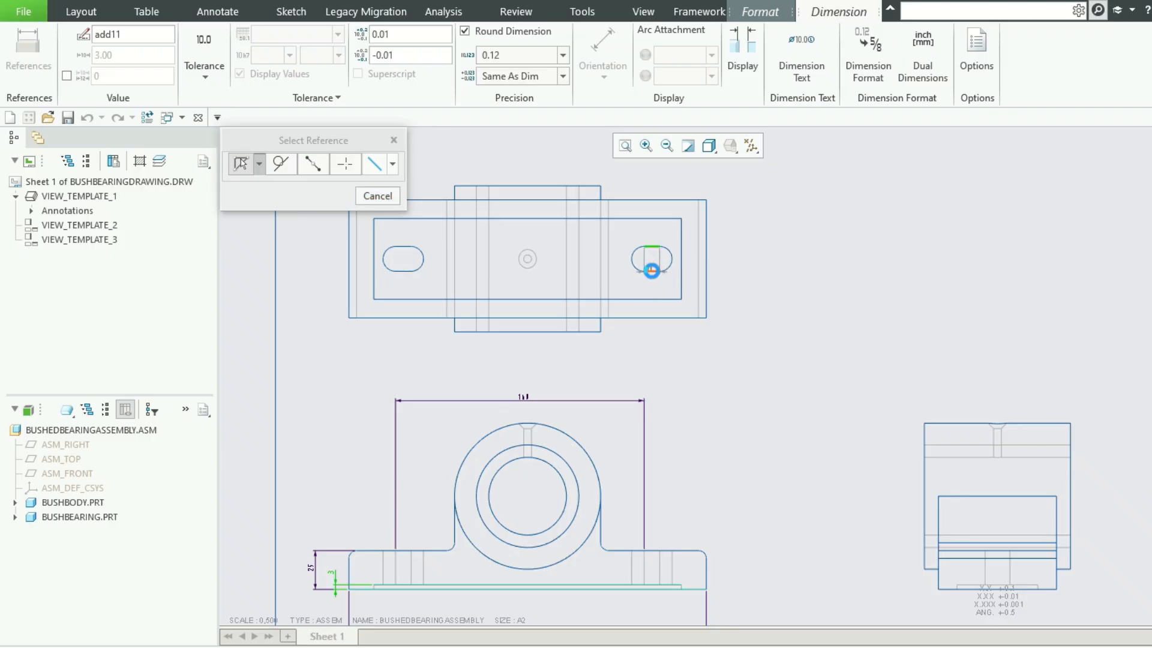
middle_click(750, 258)
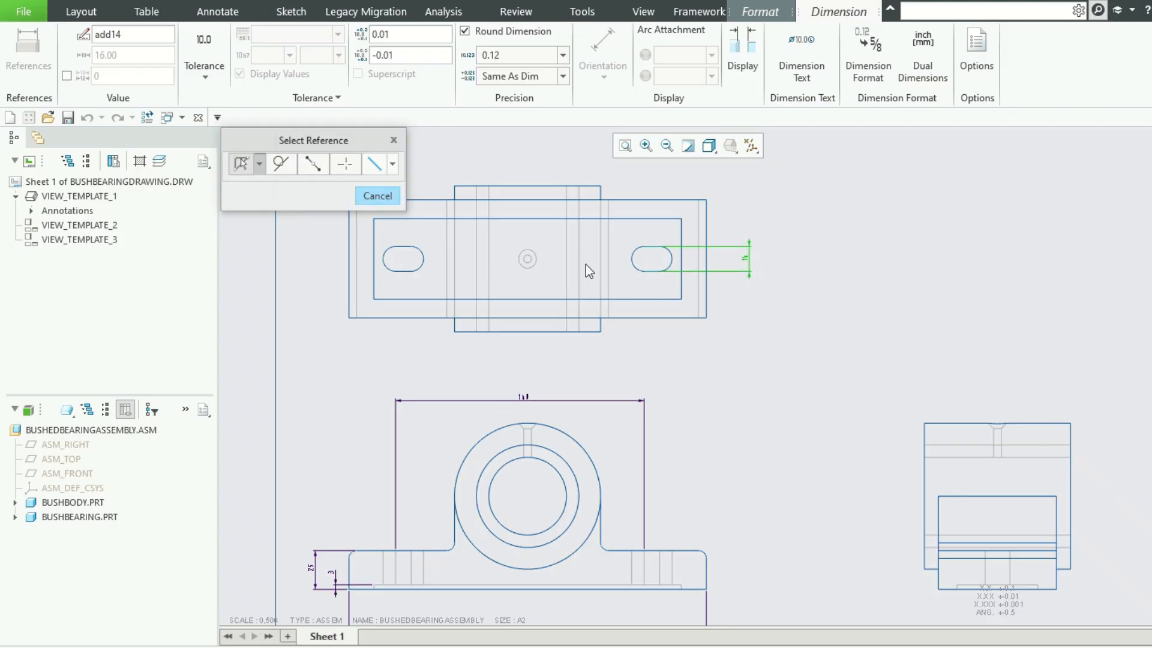
Dimension the right slot's arc centre distance below the top view, and add a radius dimension to its left end arc.
scroll(610, 257, up, 2)
click(658, 268)
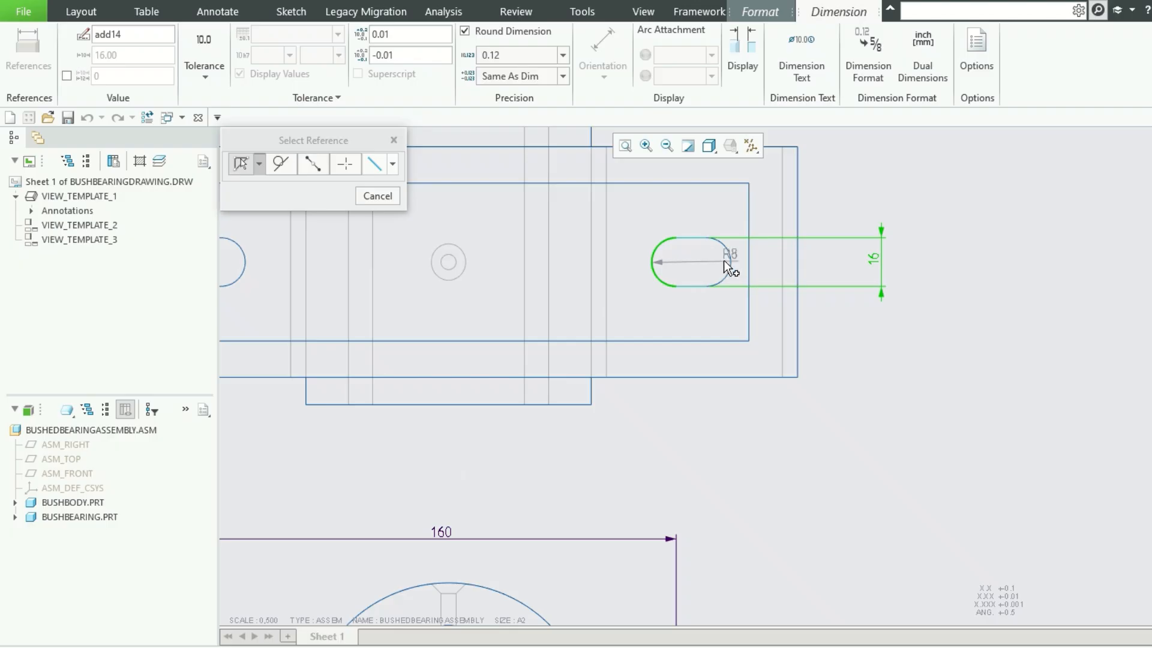
ctrl+click(726, 258)
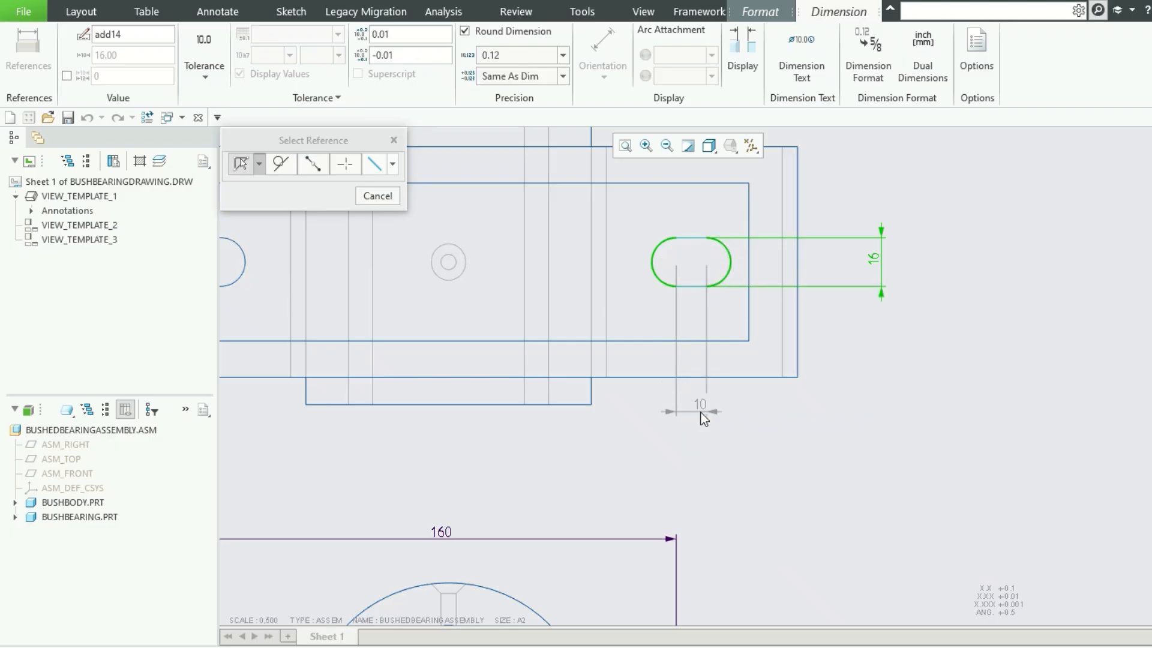
middle_click(694, 414)
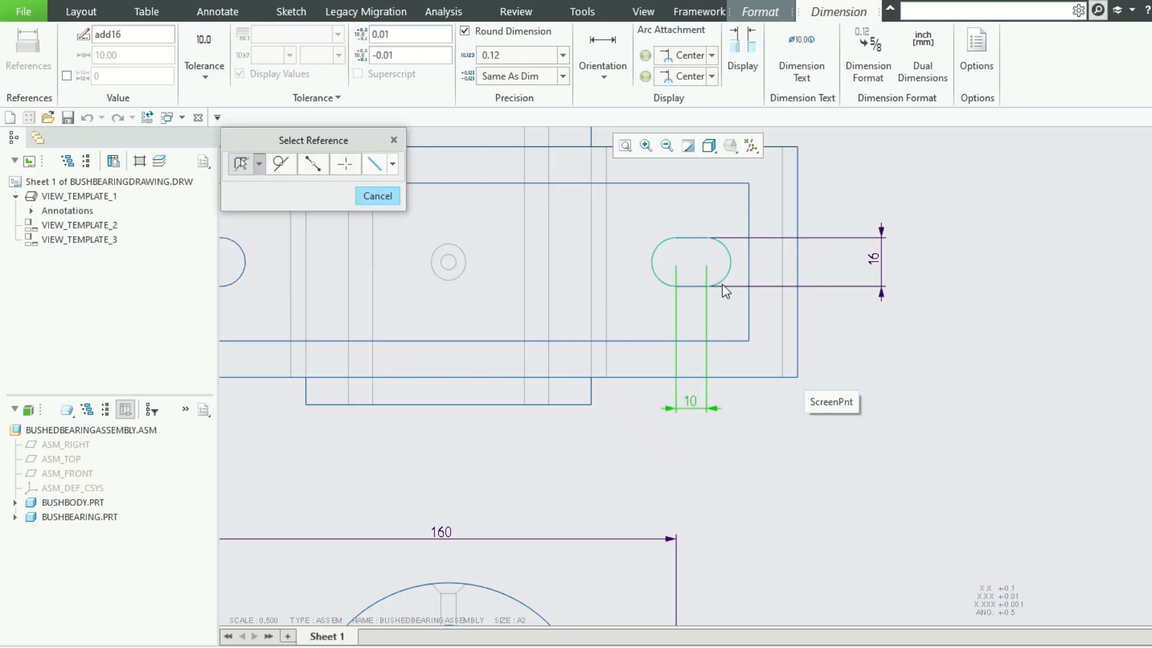
click(657, 251)
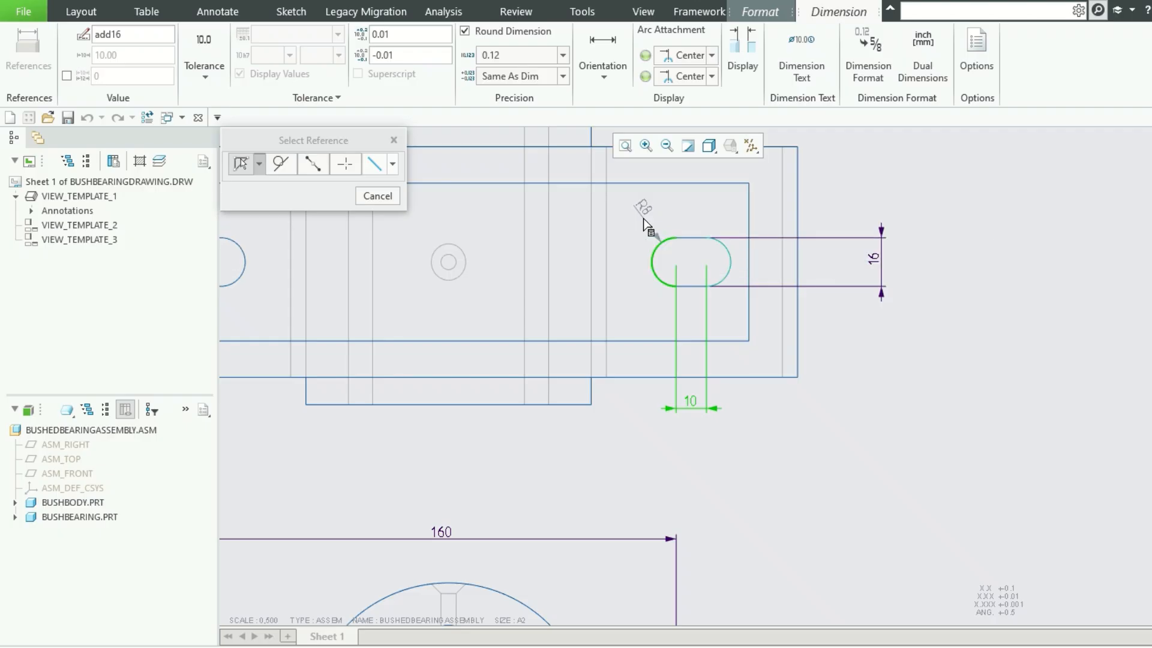
middle_click(644, 220)
Add radius dimensions to the housing's outer arc and the bush's outer circle in the front view, placed at their upper right.
scroll(759, 304, up, 3)
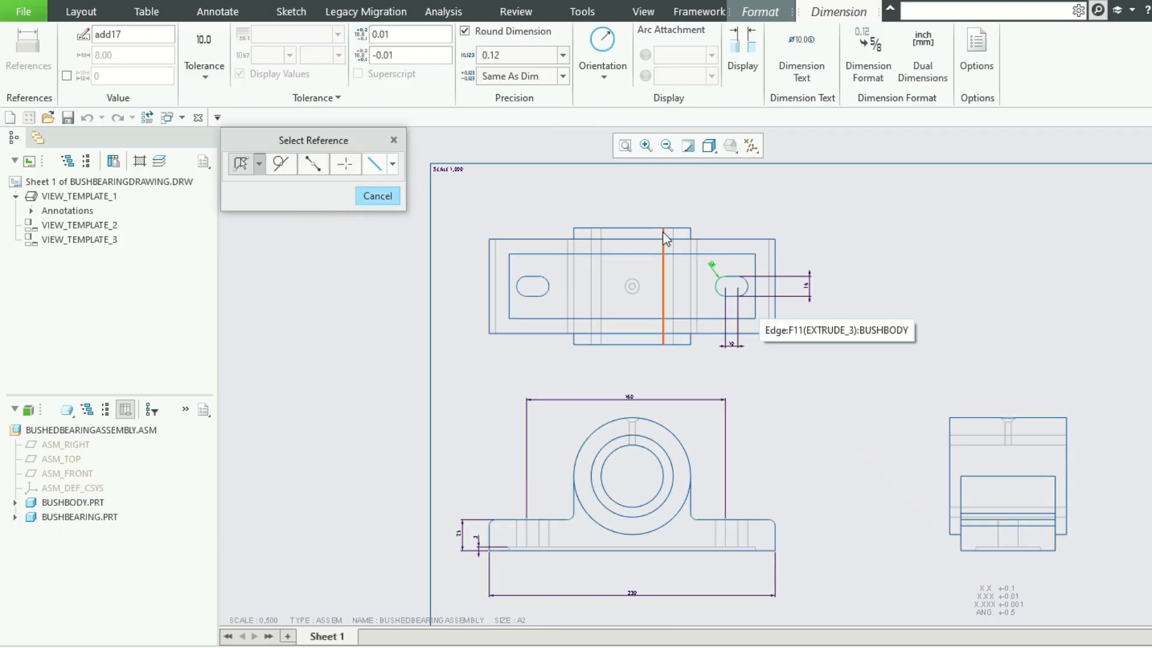
click(685, 446)
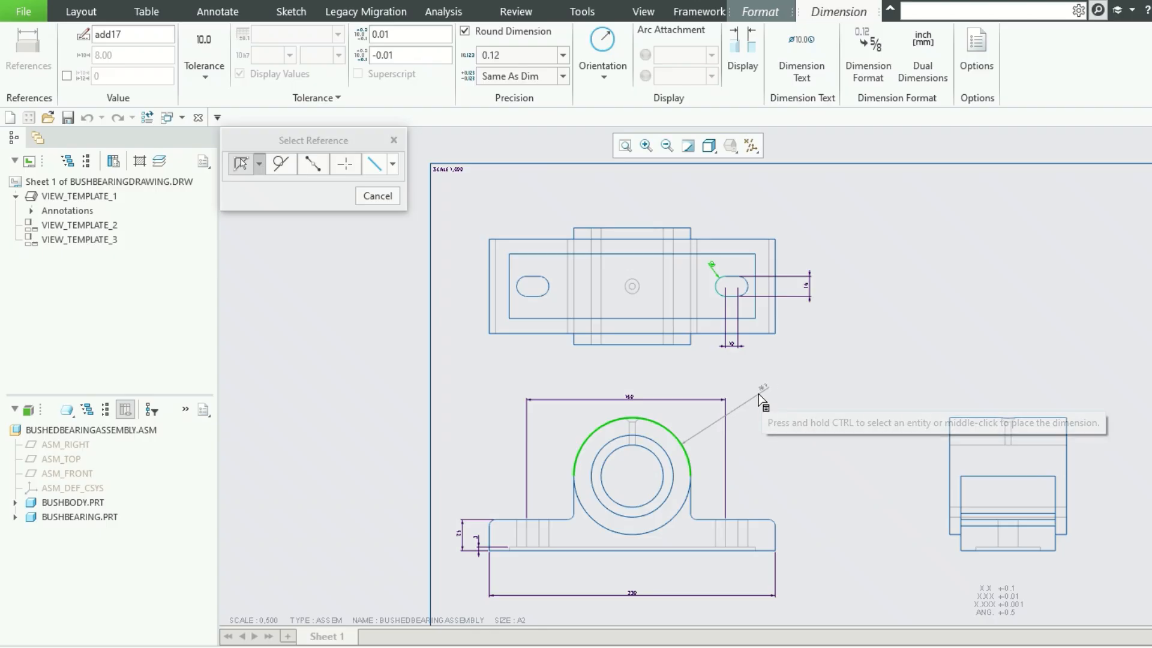
middle_click(707, 438)
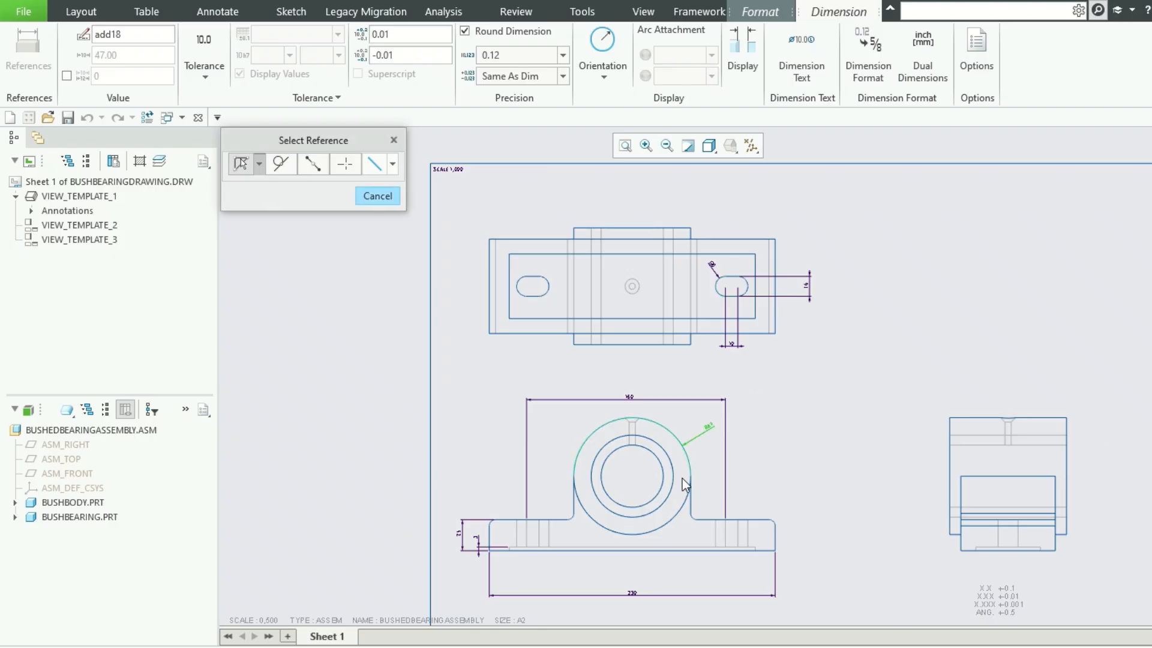
scroll(680, 477, down, 1)
click(666, 452)
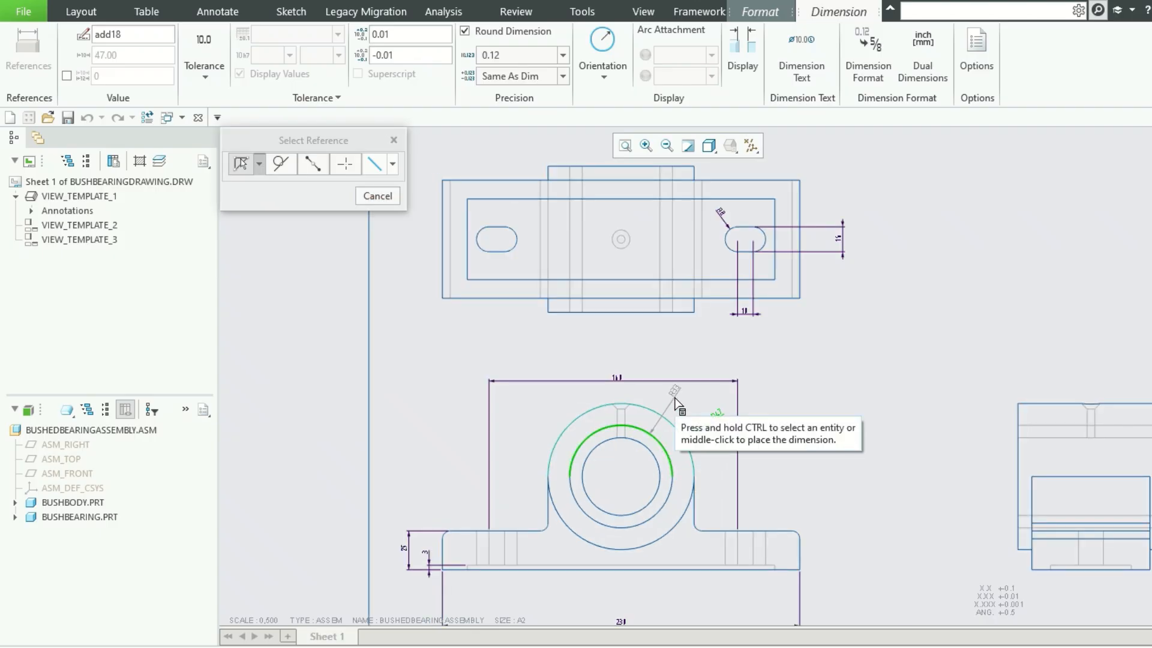
middle_click(674, 404)
Add a radius dimension to the bush's inner bore in the front view, placed outside the housing at the upper left.
scroll(732, 368, up, 2)
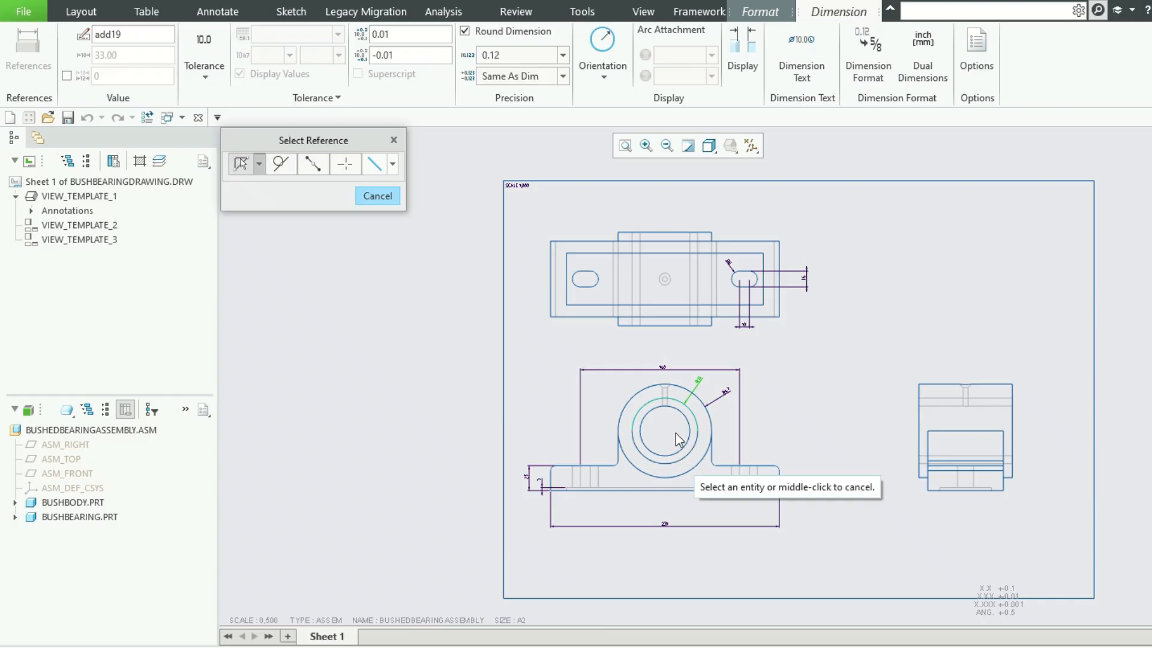
click(646, 446)
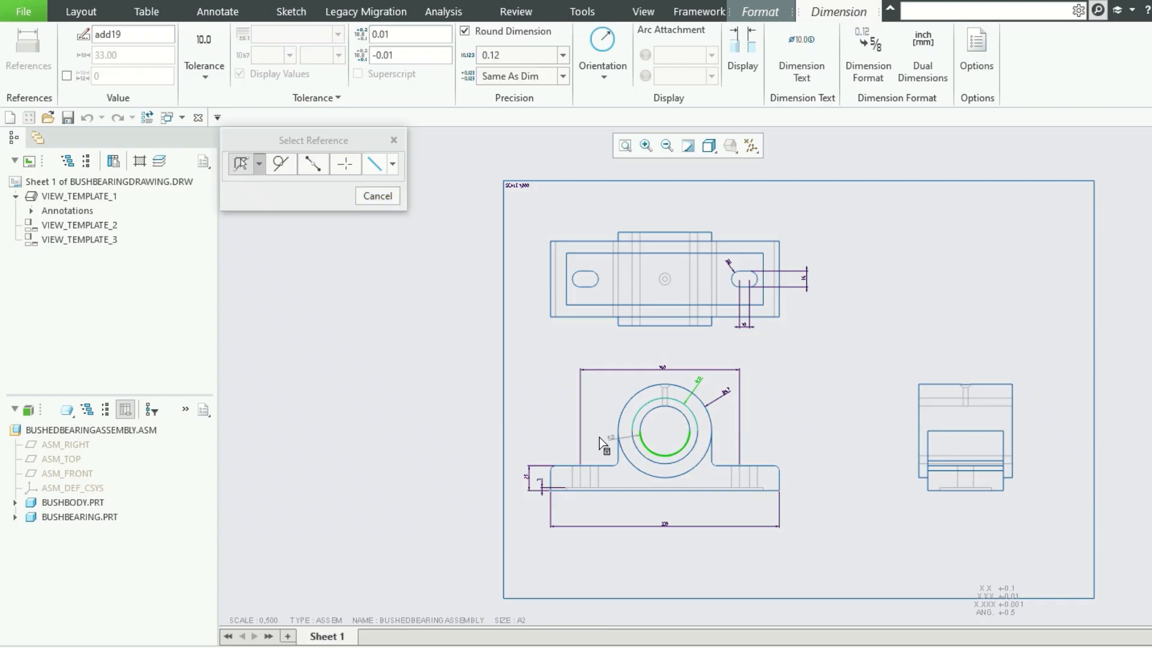
middle_click(543, 410)
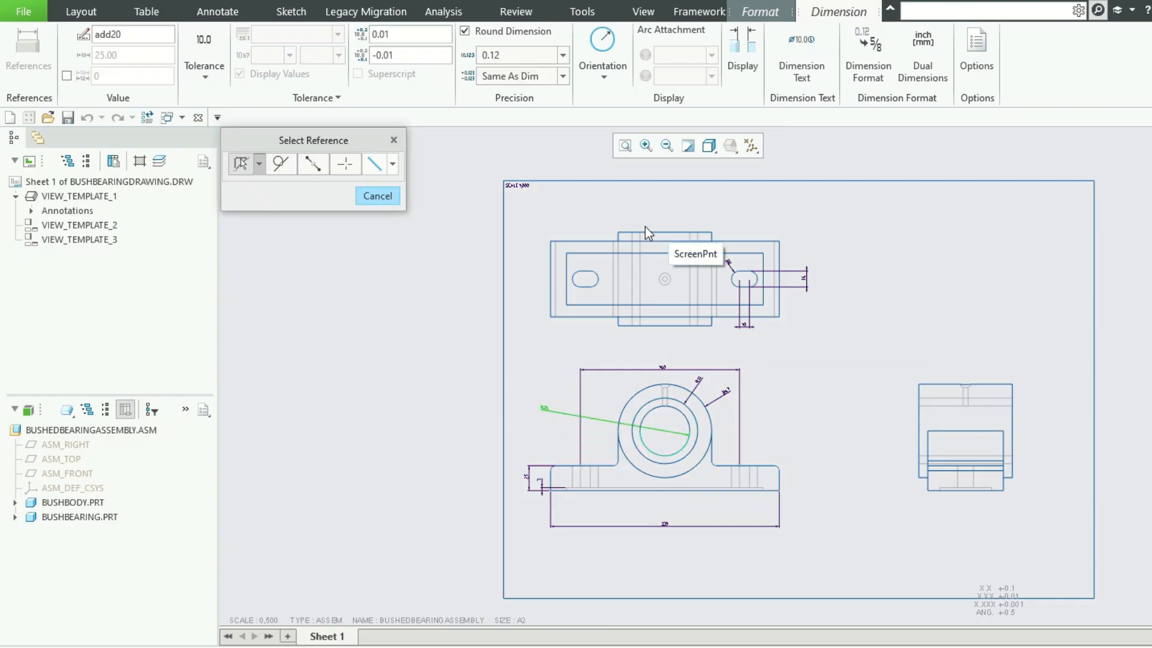
Dimension the horizontal distance from the base's left edge to the small central hole's centre, placed above the top view.
scroll(637, 227, down, 3)
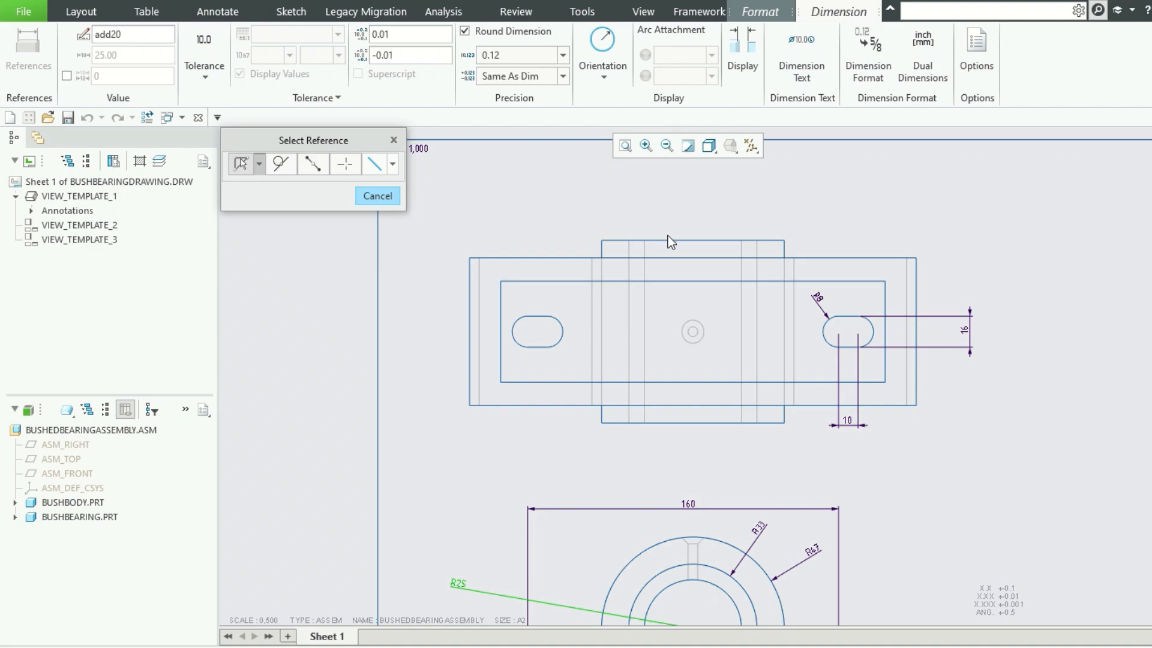
scroll(693, 334, down, 3)
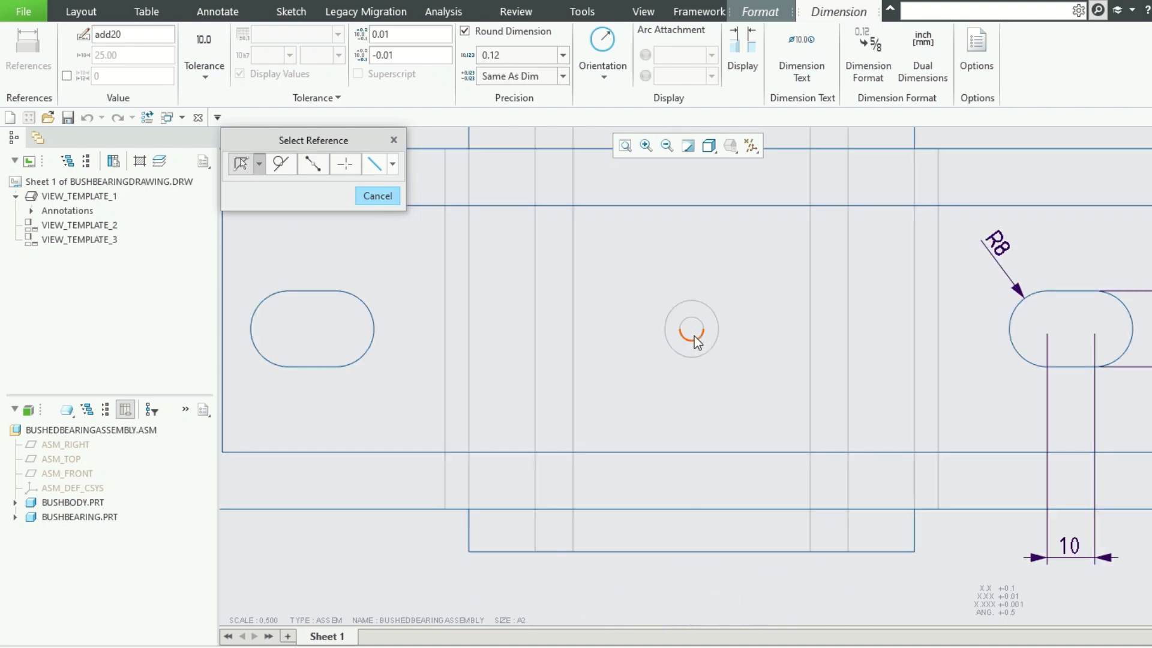
click(694, 333)
scroll(773, 290, up, 5)
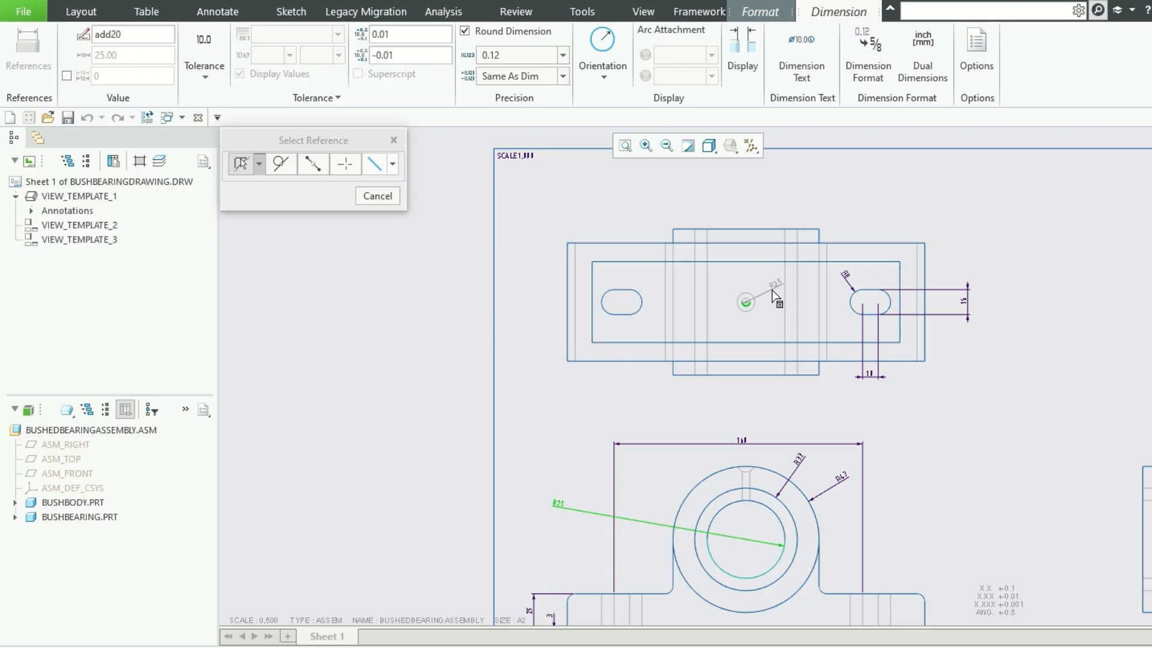
ctrl+click(567, 268)
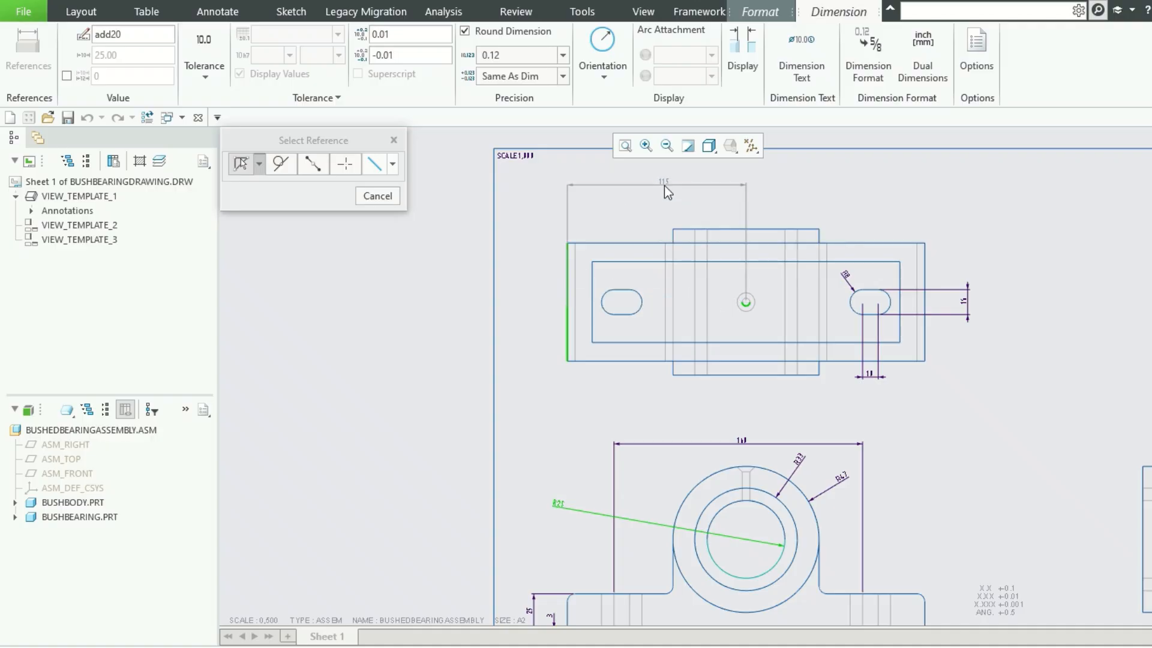
middle_click(662, 188)
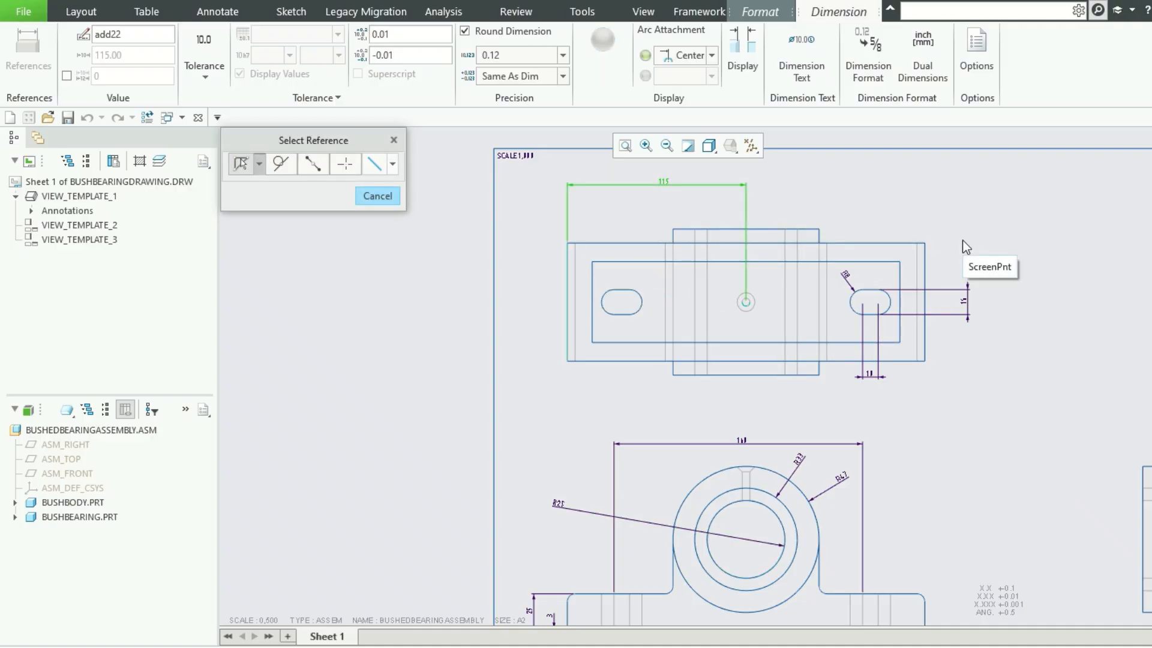
Dimension the offset between the base's left edge and the recess's left edge in the top view, placed below the view.
scroll(651, 324, up, 2)
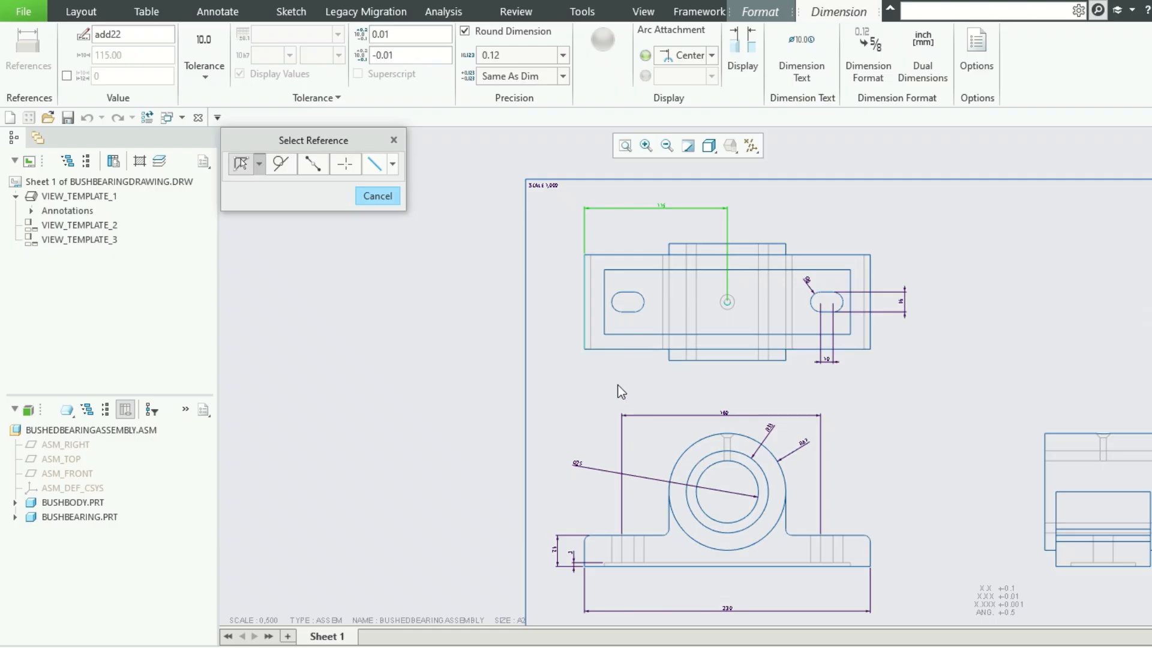
click(604, 303)
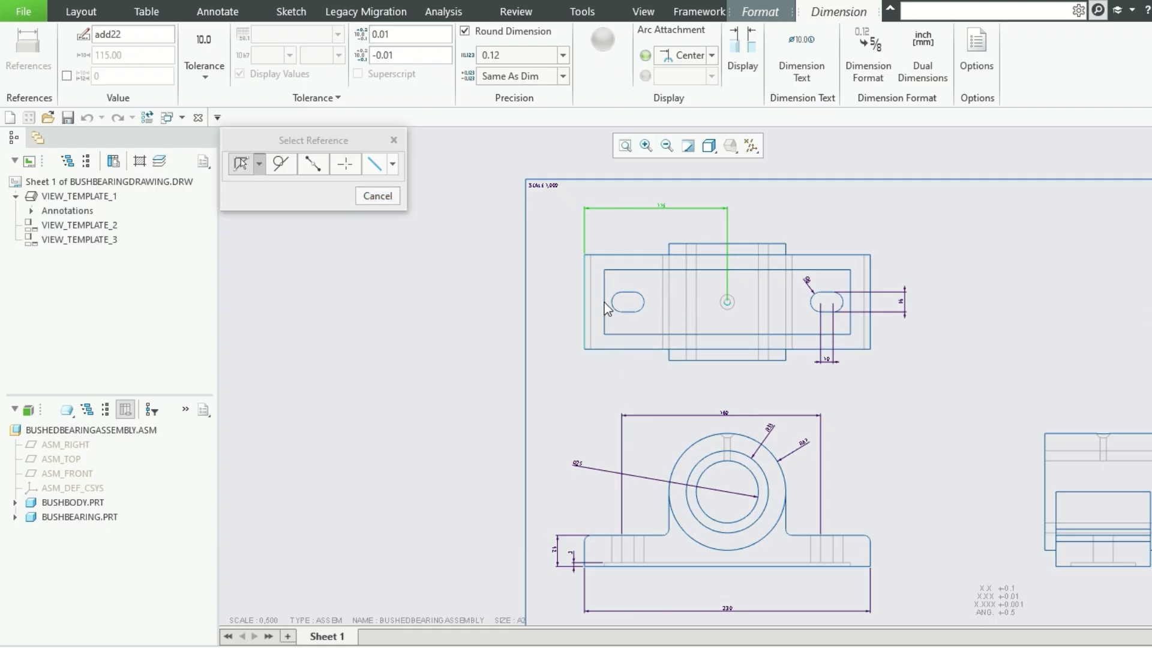
ctrl+click(585, 314)
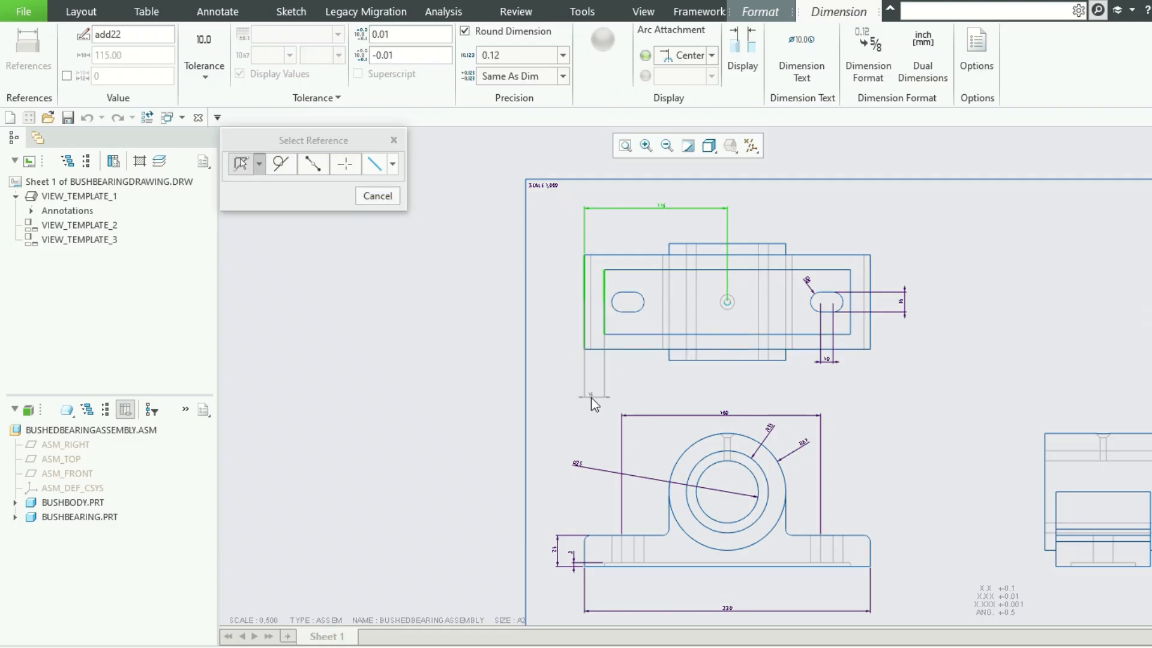
middle_click(569, 371)
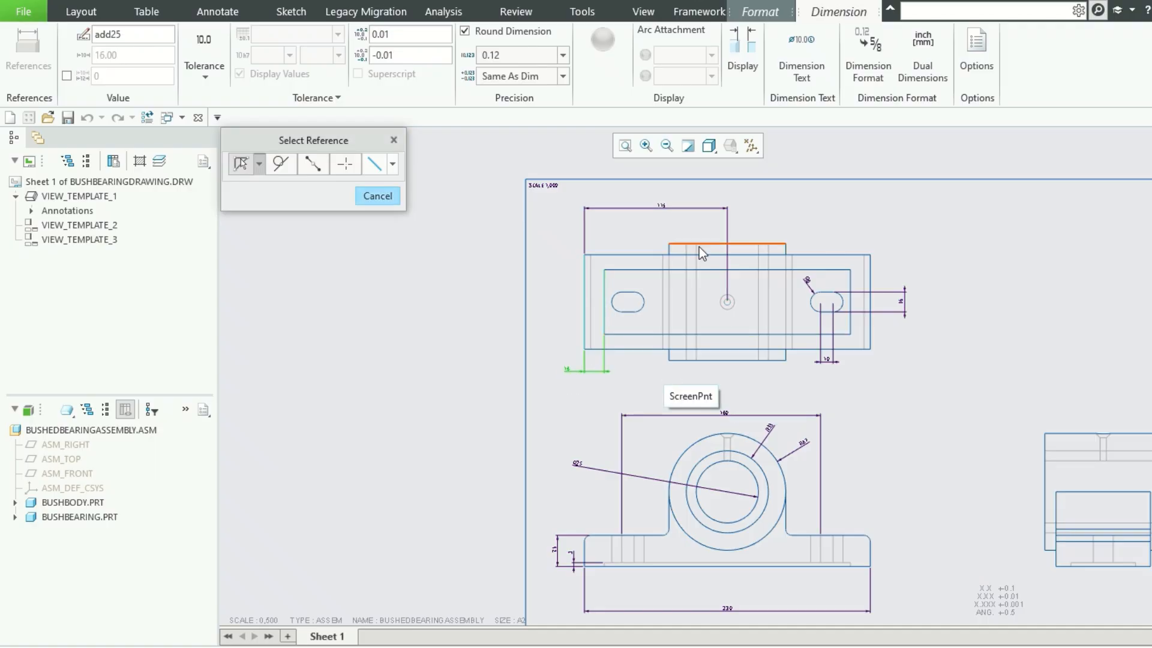
scroll(659, 260, up, 1)
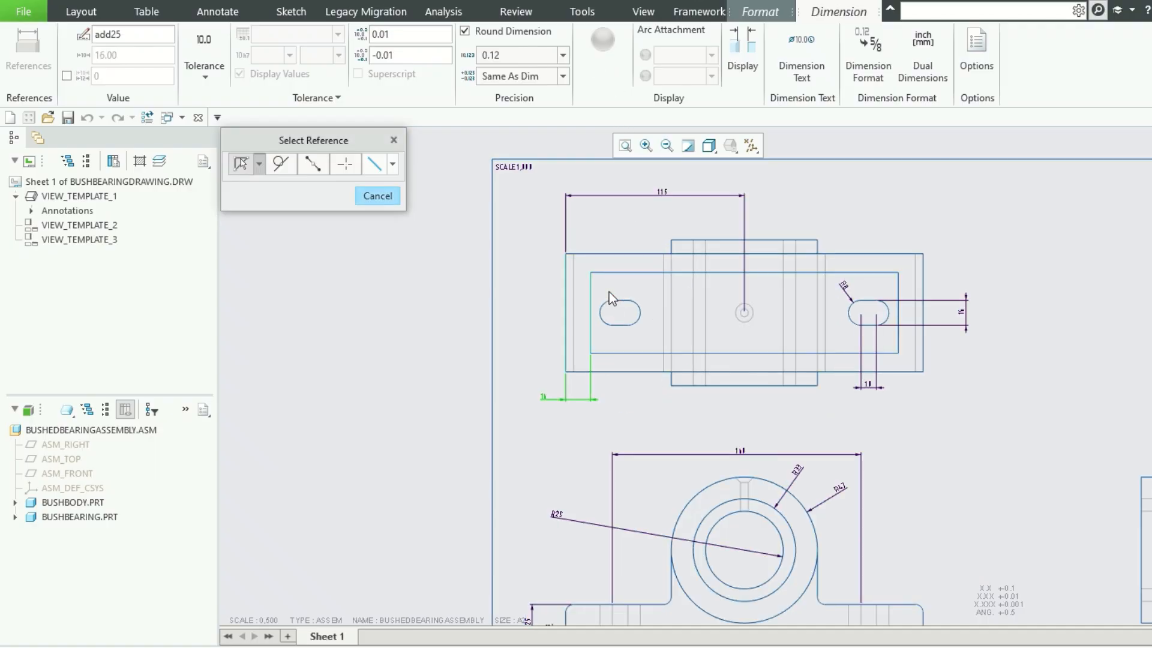
Dimension the recess's length between its two short edges in the top view, placed below the view.
click(591, 303)
ctrl+click(899, 286)
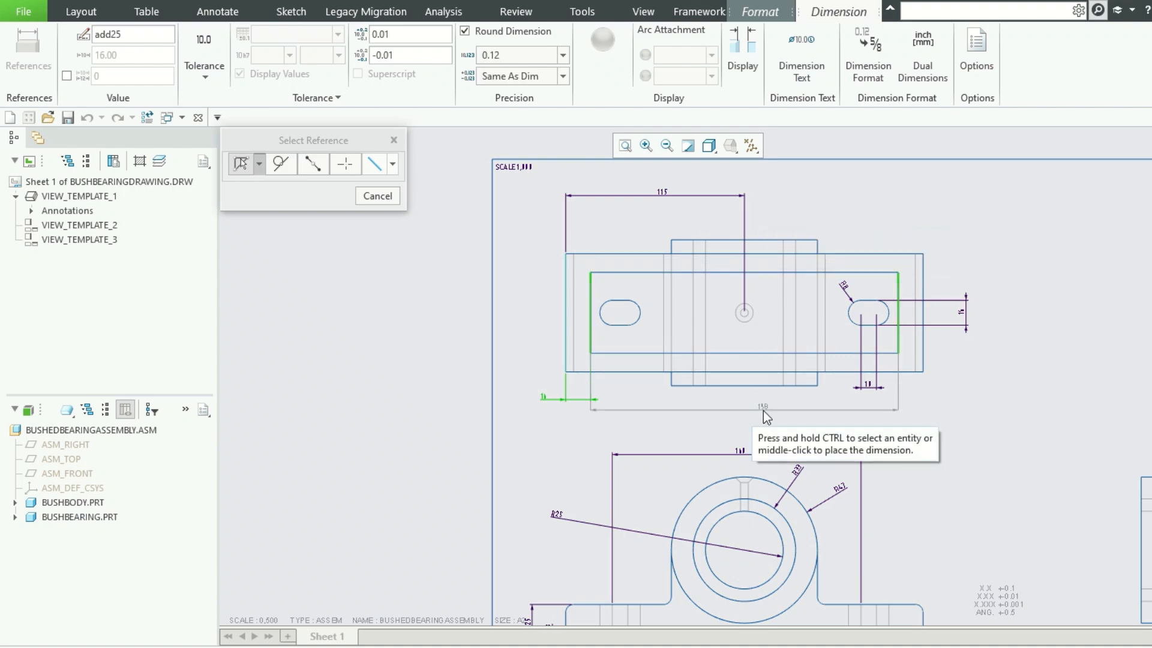
middle_click(759, 398)
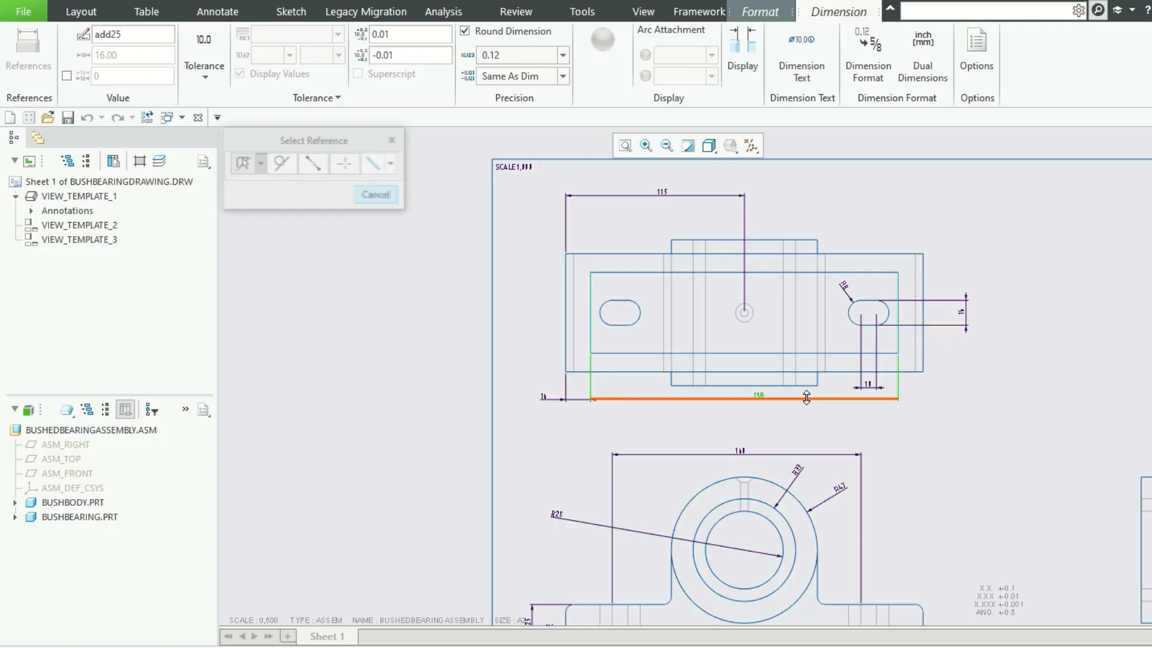
Dimension the offset between the base's lower edge and the recess's lower edge in the top view, placed beyond the base's right end.
scroll(923, 385, up, 3)
click(898, 356)
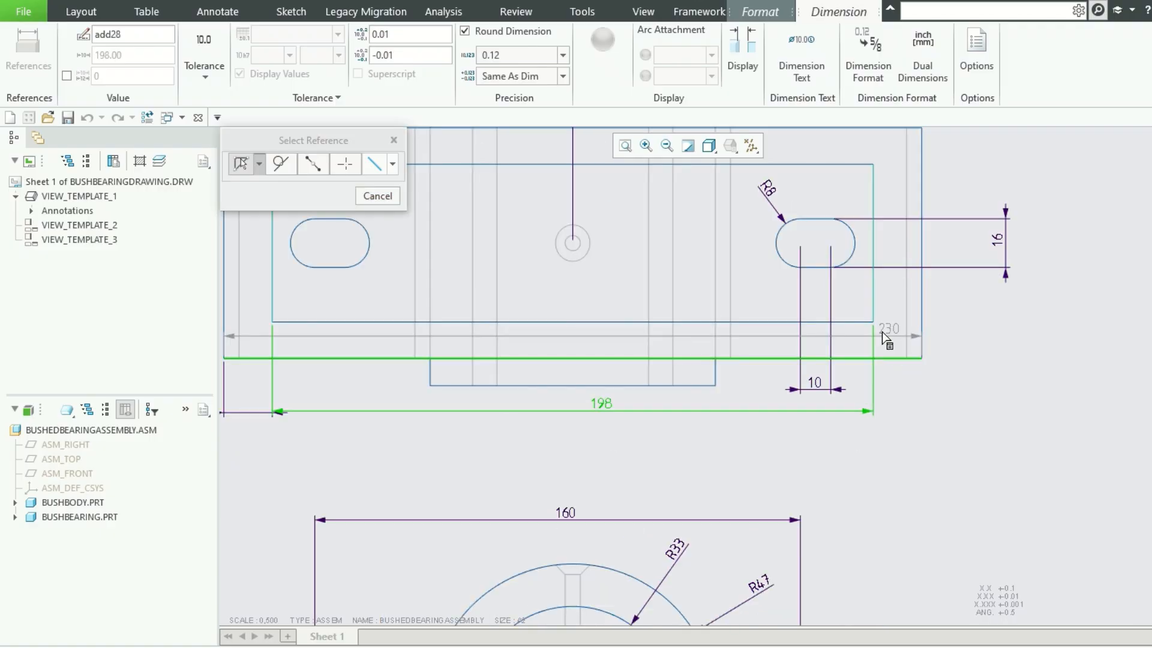
ctrl+click(870, 322)
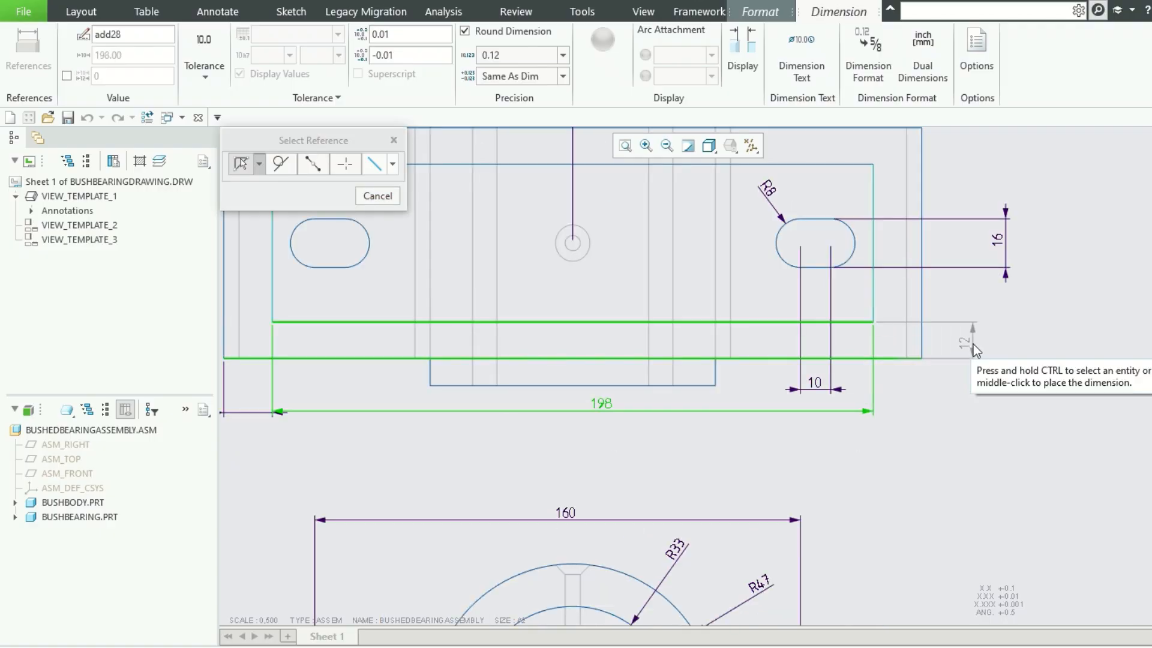
middle_click(974, 345)
scroll(976, 450, down, 3)
scroll(977, 450, down, 1)
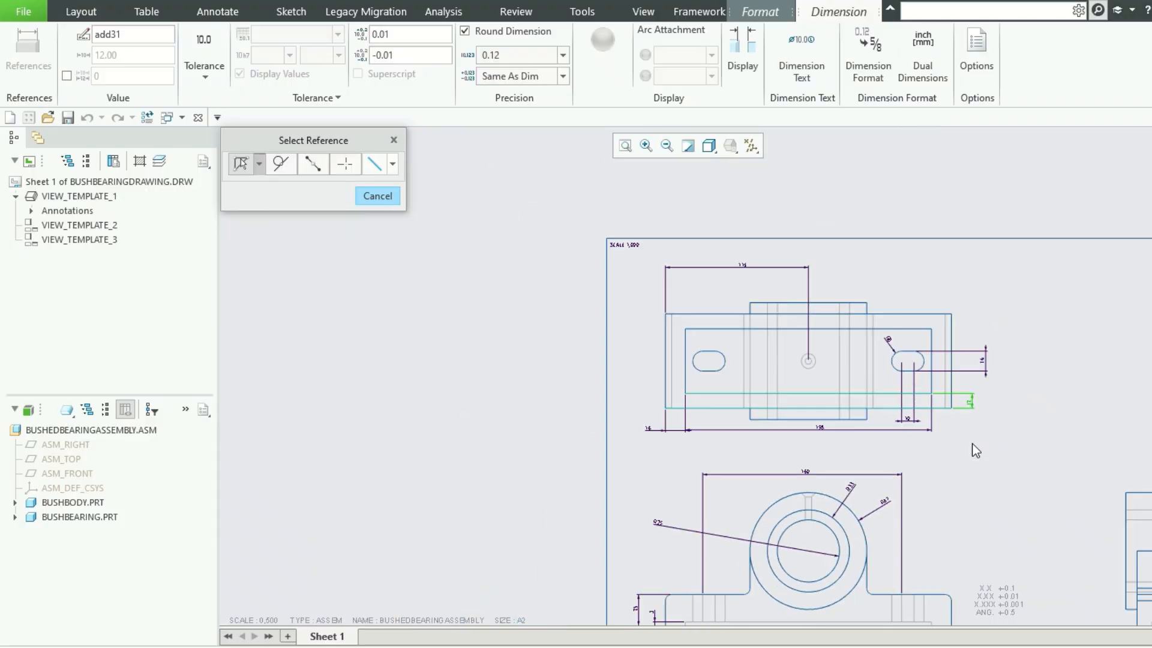
Add radius dimensions in the front view to the right fillet between housing and base and to the base's upper right corner.
scroll(905, 329, up, 2)
scroll(923, 527, down, 3)
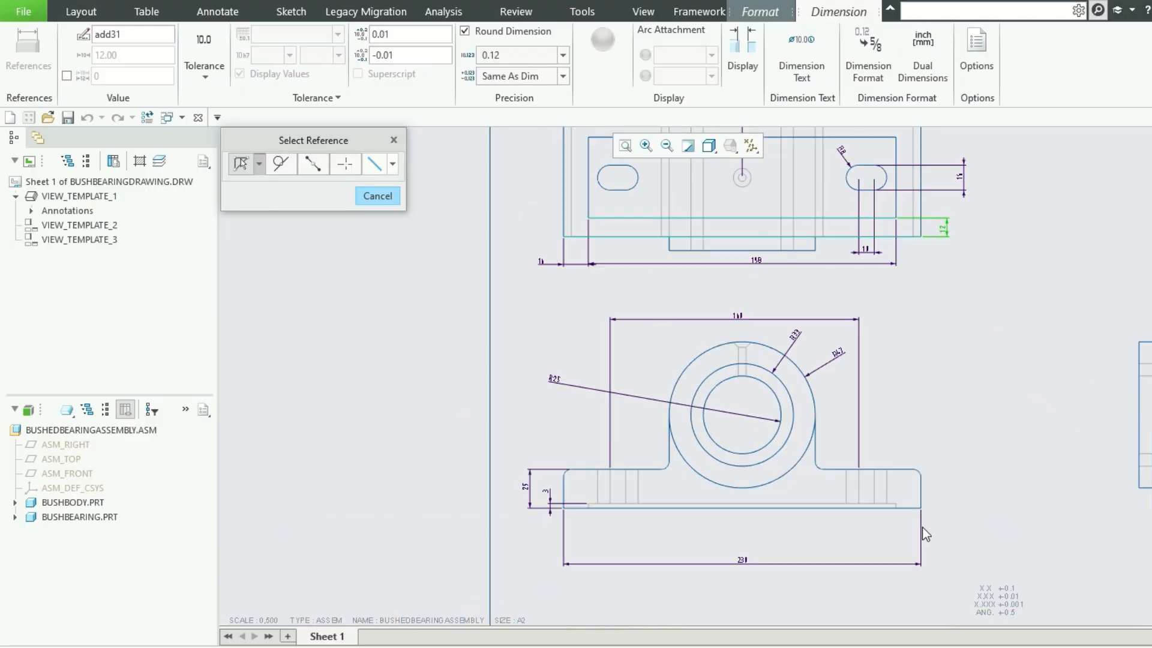
click(819, 468)
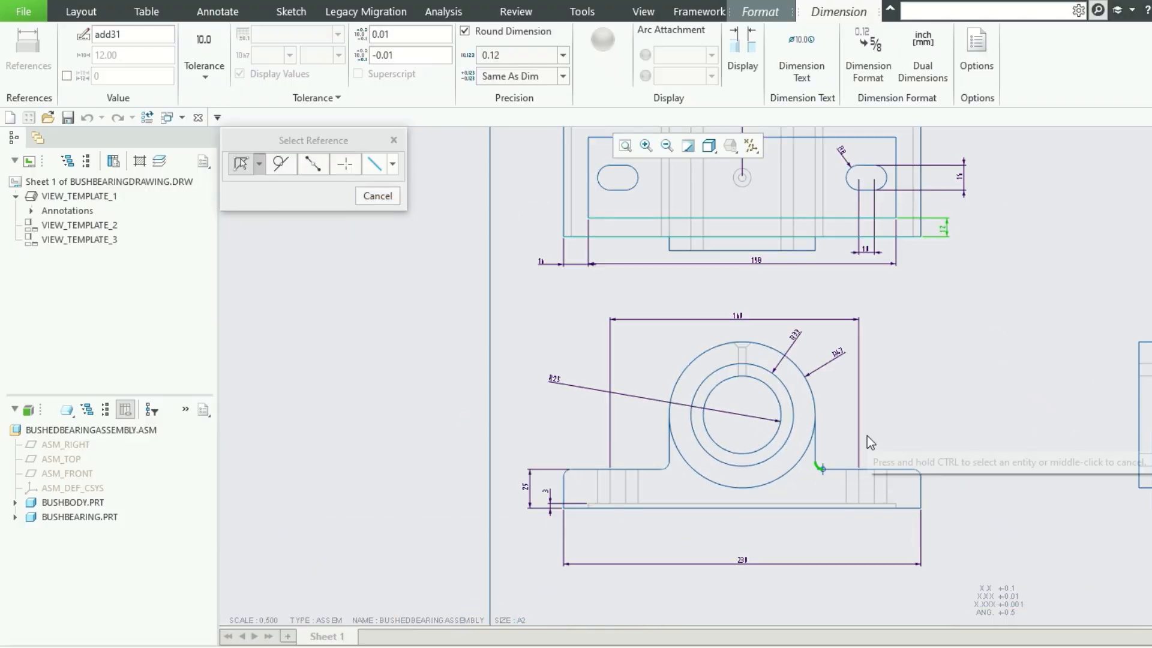
middle_click(832, 448)
scroll(829, 463, up, 2)
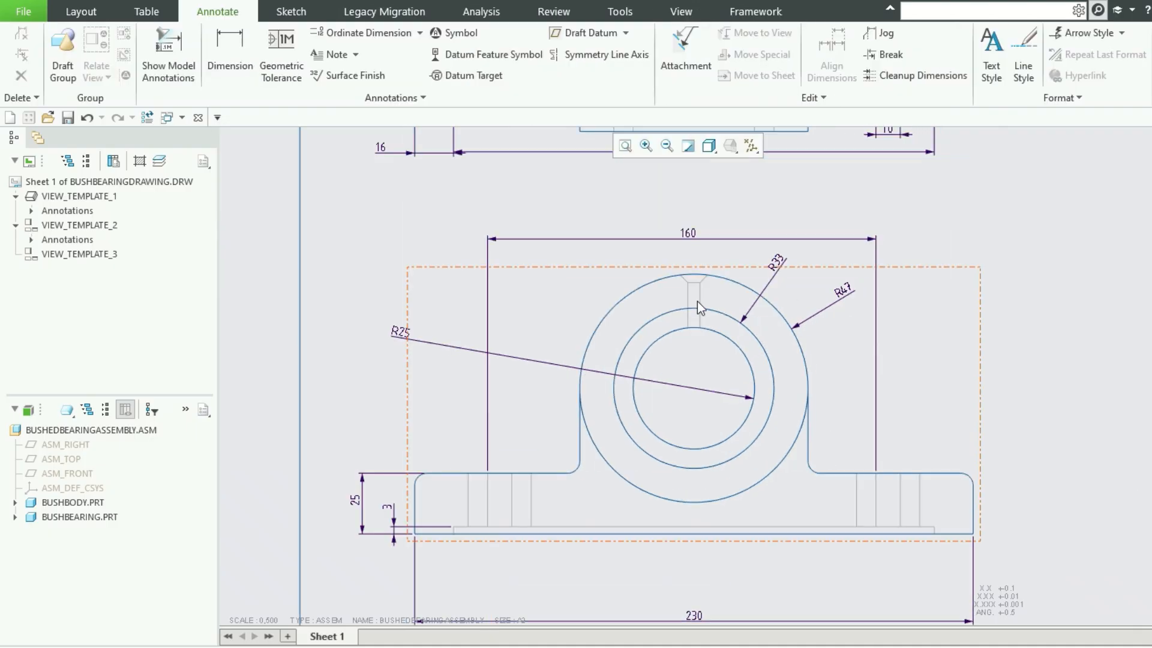
click(227, 53)
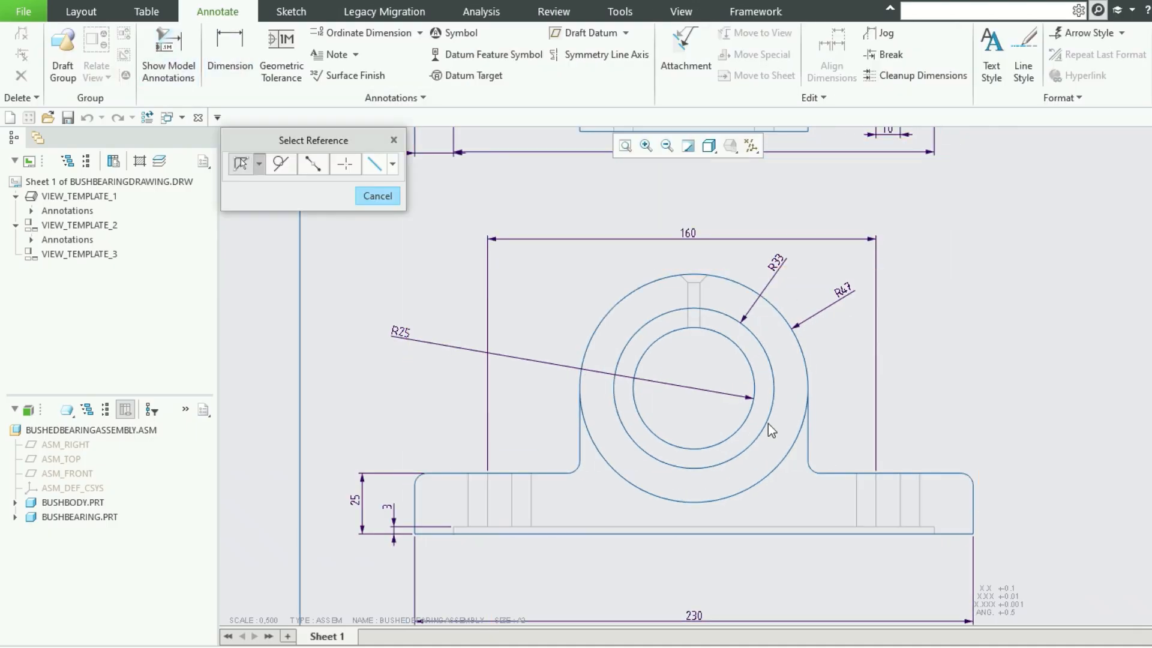
click(811, 469)
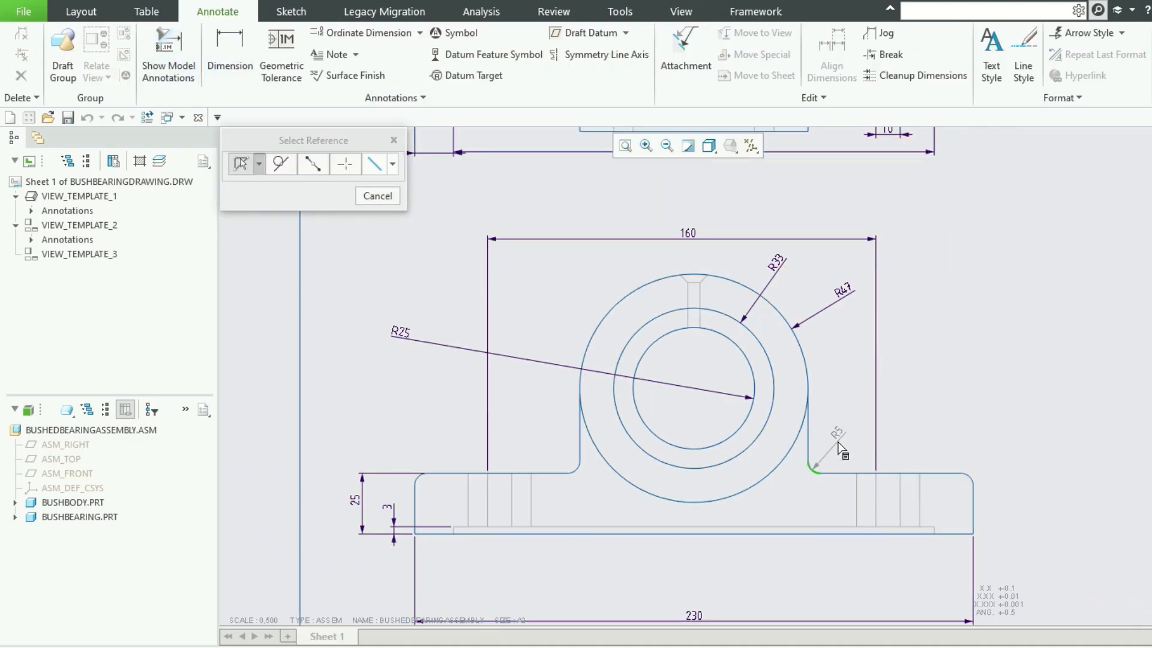
middle_click(839, 430)
click(972, 476)
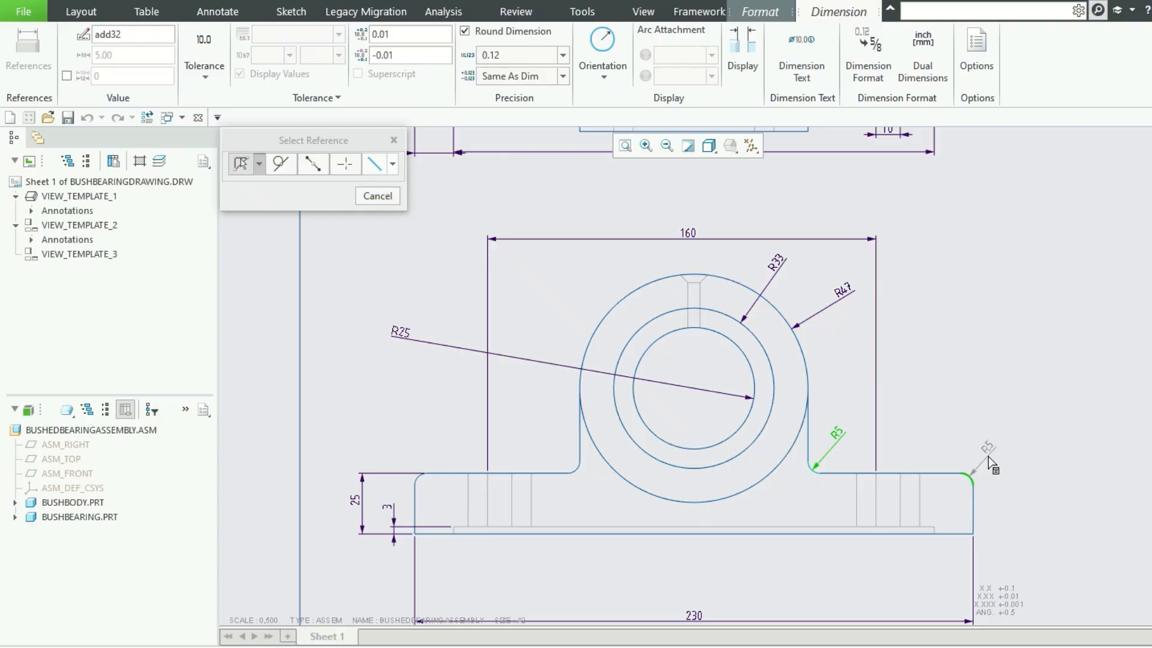
middle_click(987, 447)
Dimension the housing's overall width between its outer vertical edges in the side view, placed above the view.
scroll(819, 427, down, 3)
scroll(819, 423, down, 2)
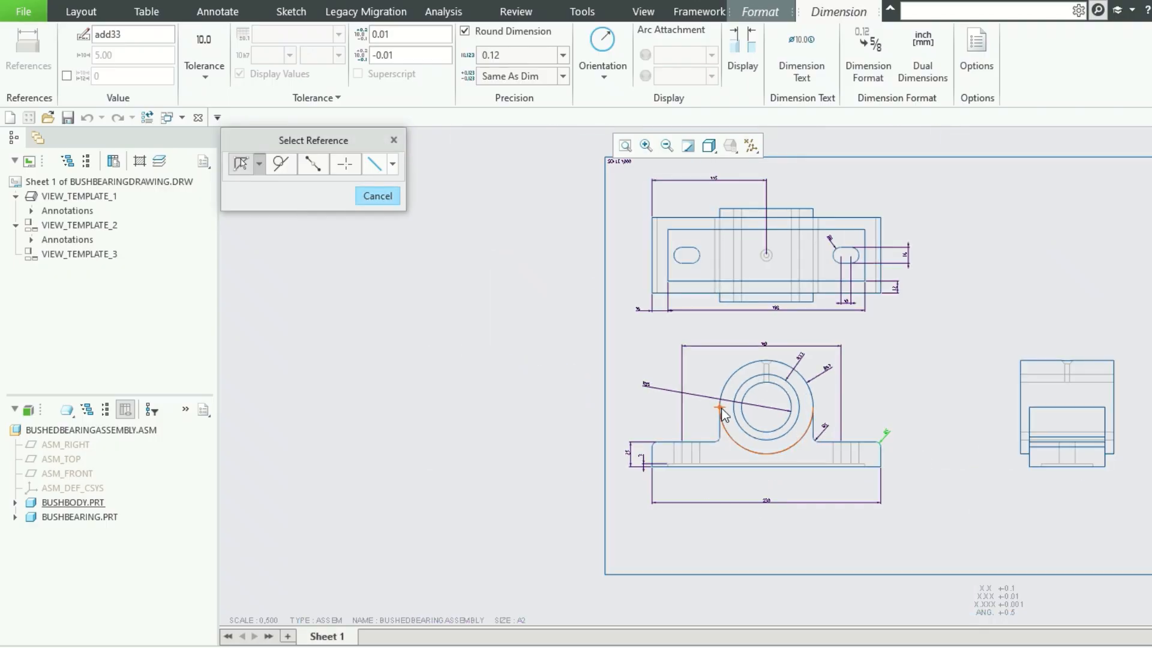
scroll(724, 414, down, 1)
scroll(723, 414, down, 2)
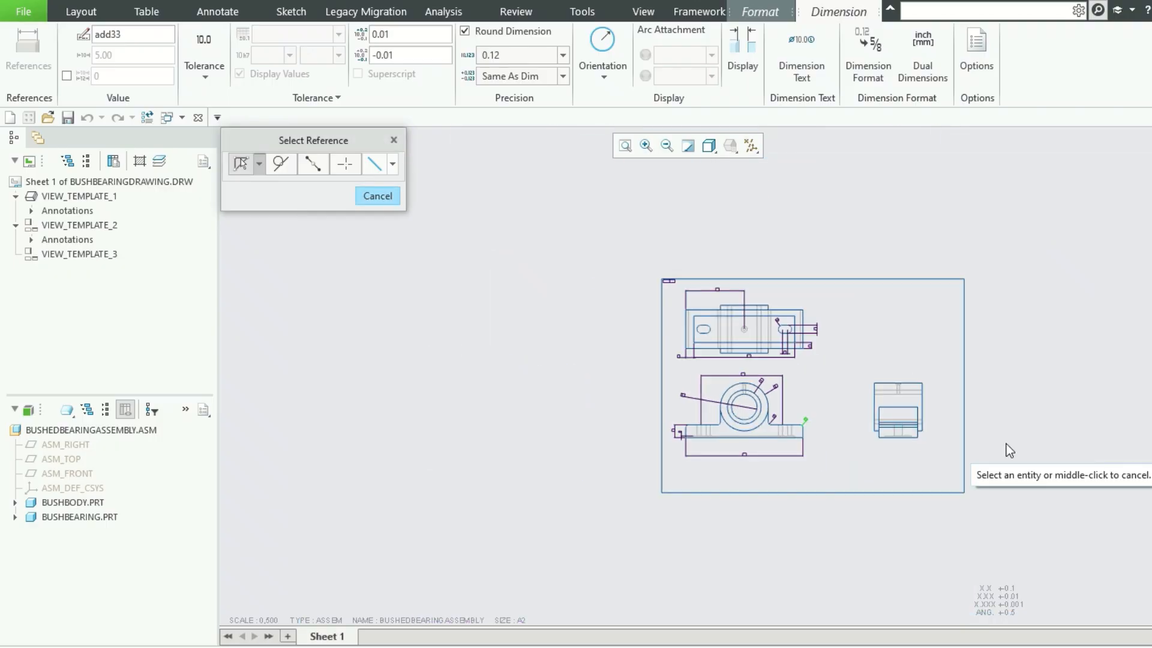
scroll(963, 420, up, 3)
scroll(864, 332, up, 1)
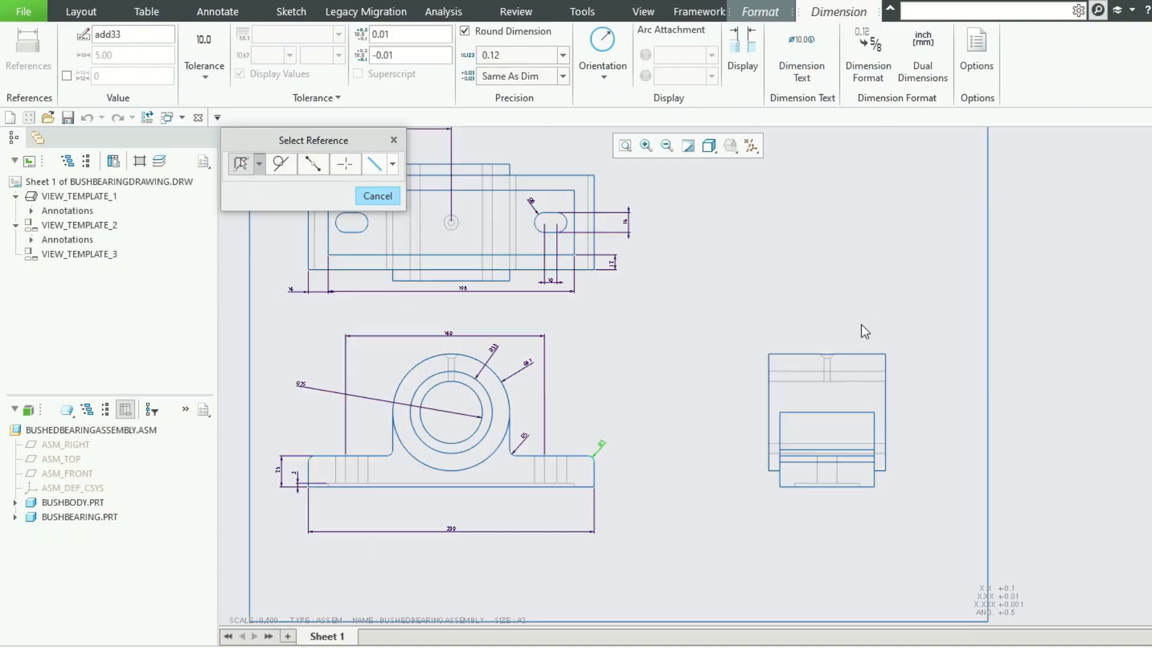
click(770, 387)
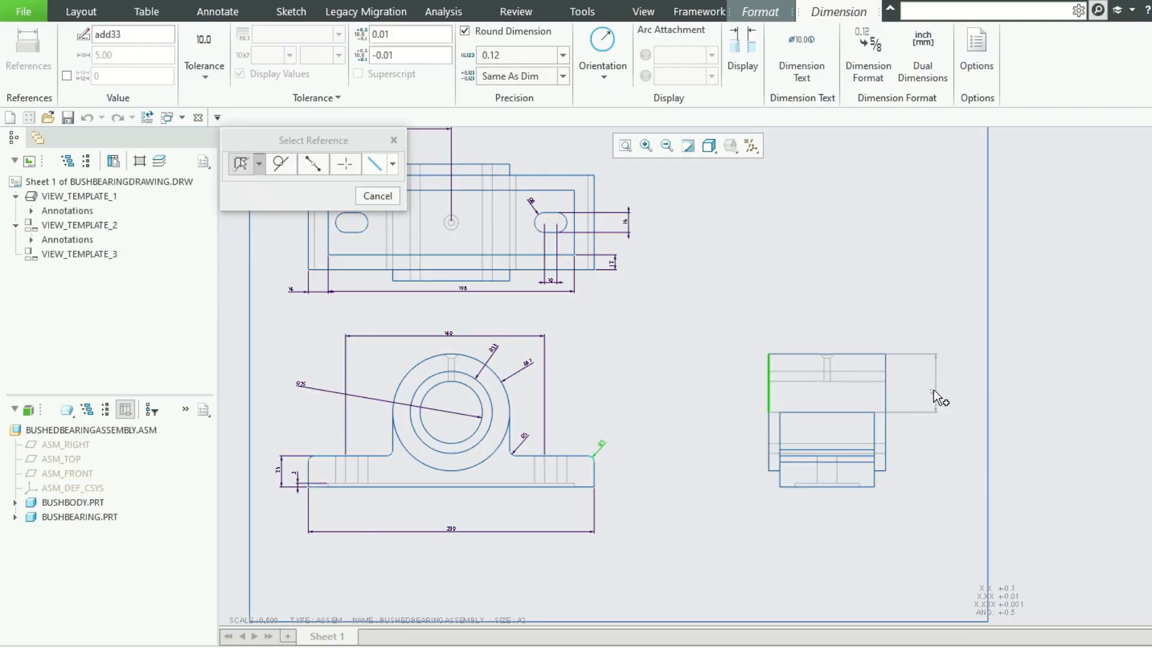
click(887, 387)
middle_click(827, 326)
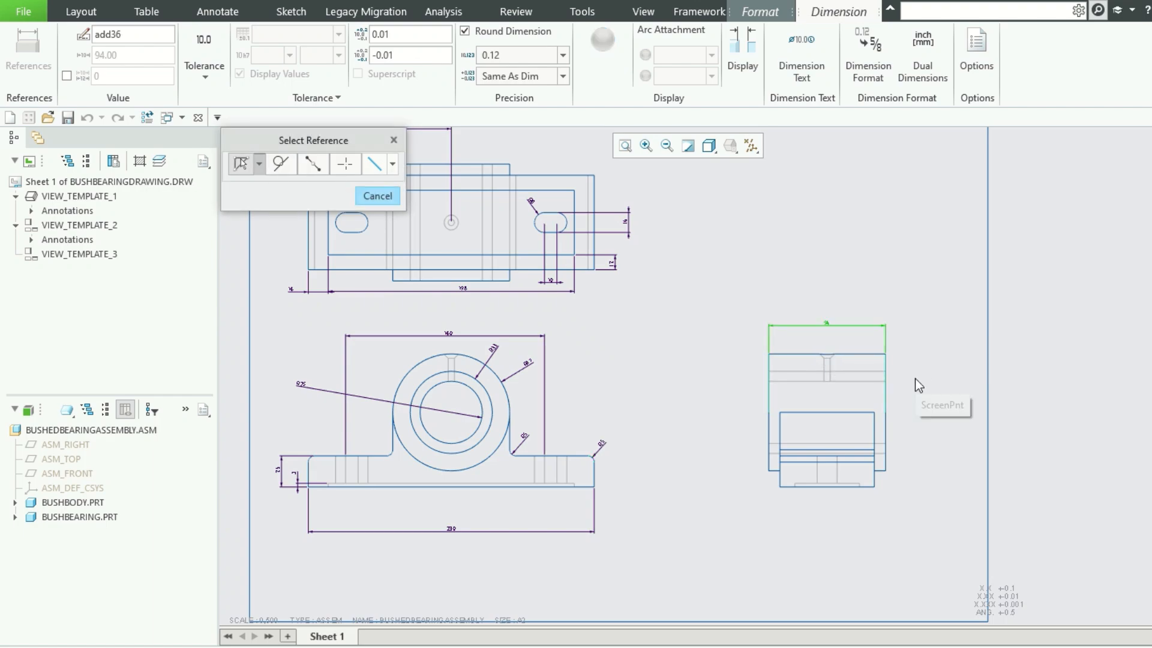
Dimension the cylindrical housing's height from its top edge to its bottom edge in the side view, placed to the view's right.
scroll(916, 380, up, 2)
click(863, 347)
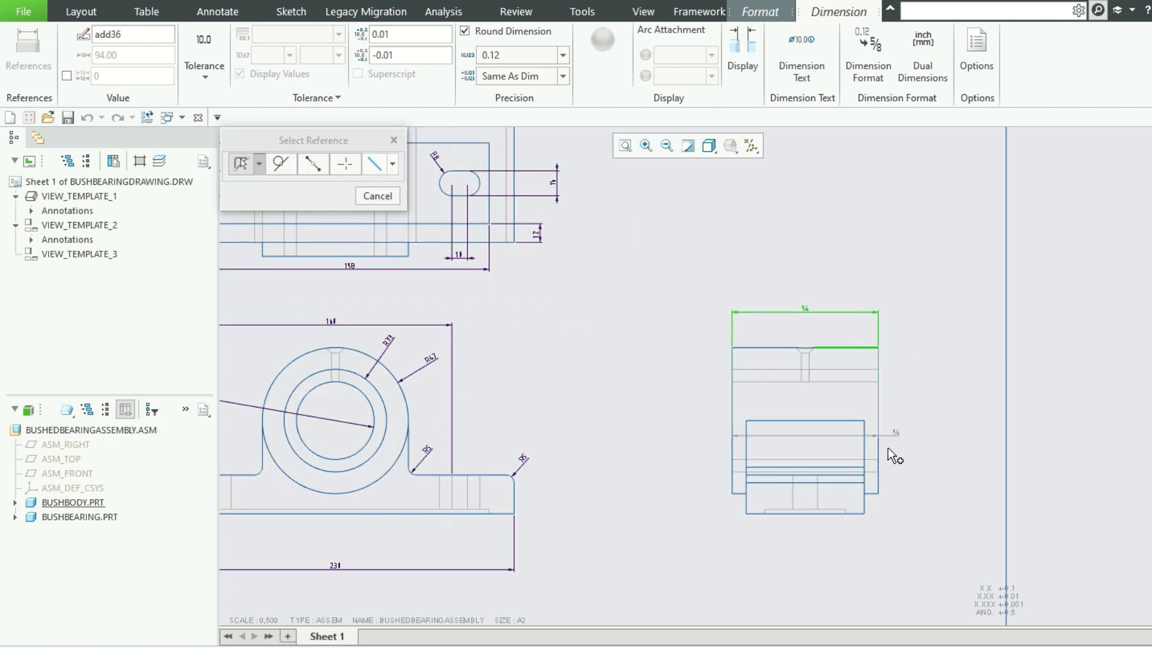
click(871, 494)
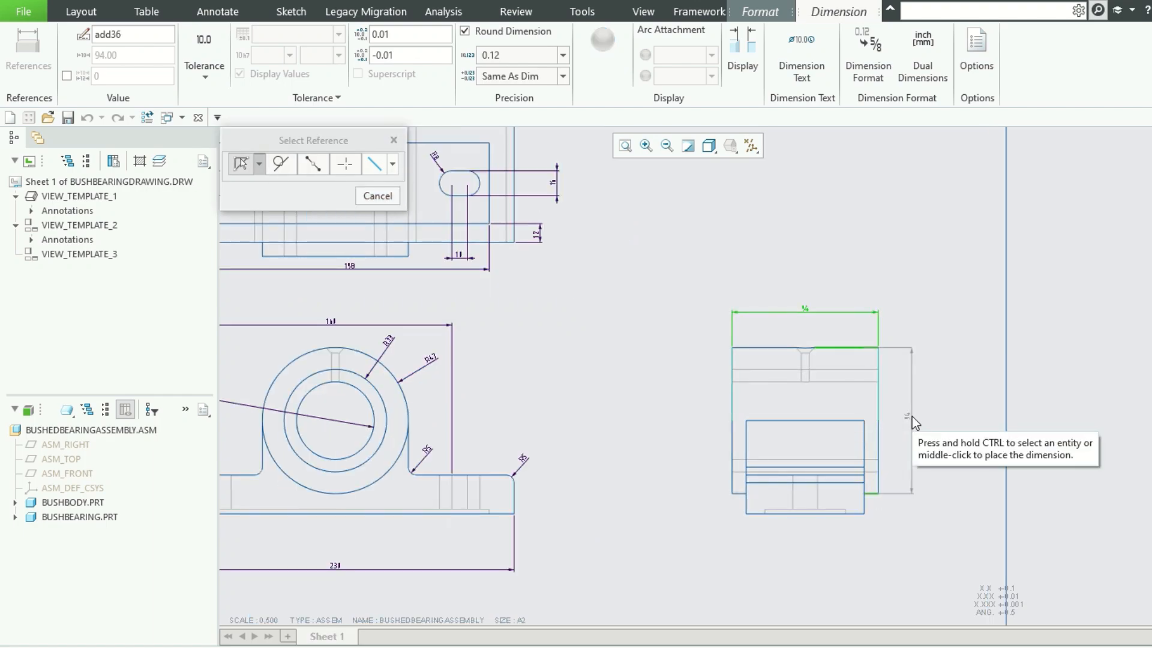
middle_click(912, 416)
scroll(934, 423, up, 3)
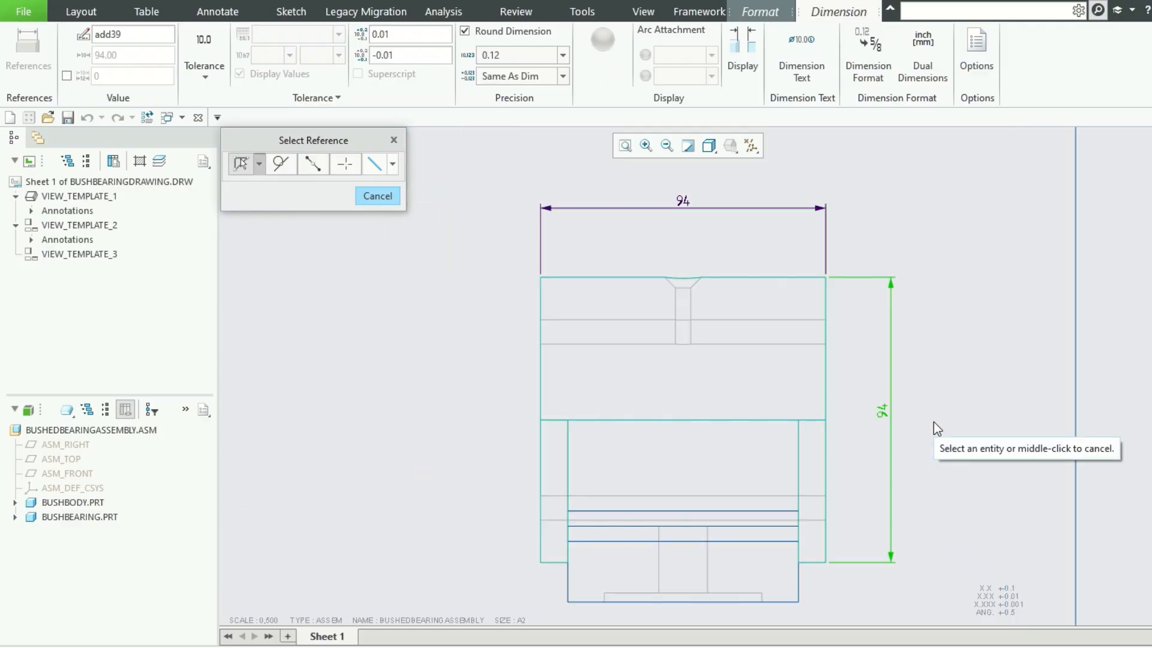
scroll(933, 422, down, 2)
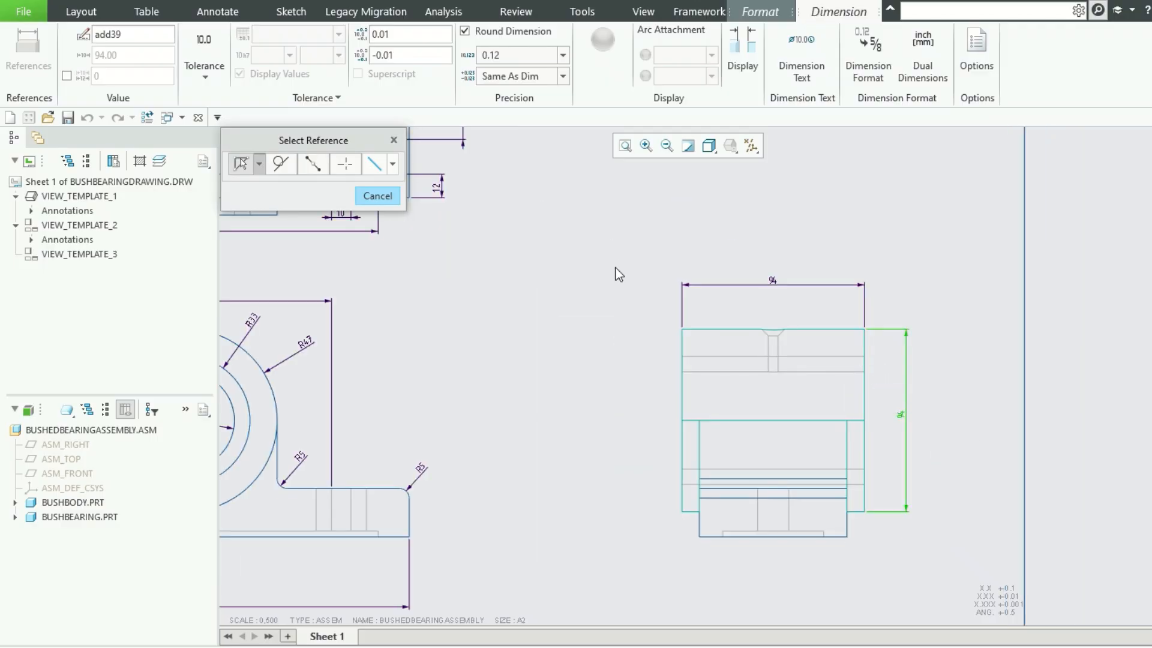
click(380, 197)
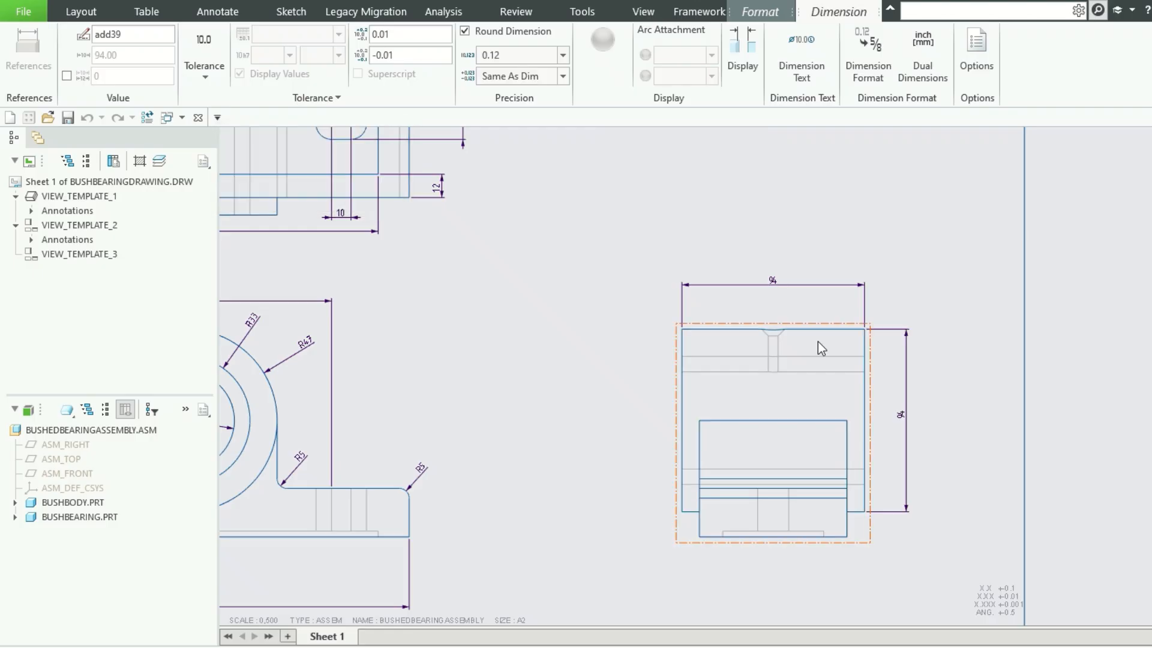
Show the 60 mm model height dimension in the side view.
click(870, 369)
click(898, 295)
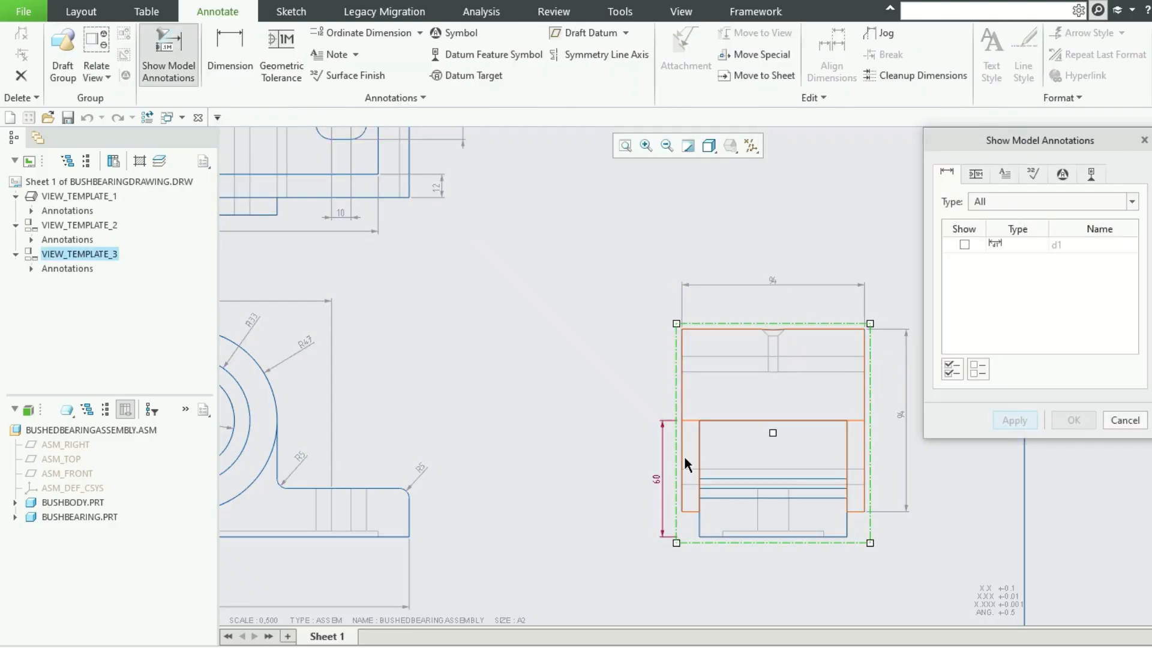
click(662, 487)
click(1074, 420)
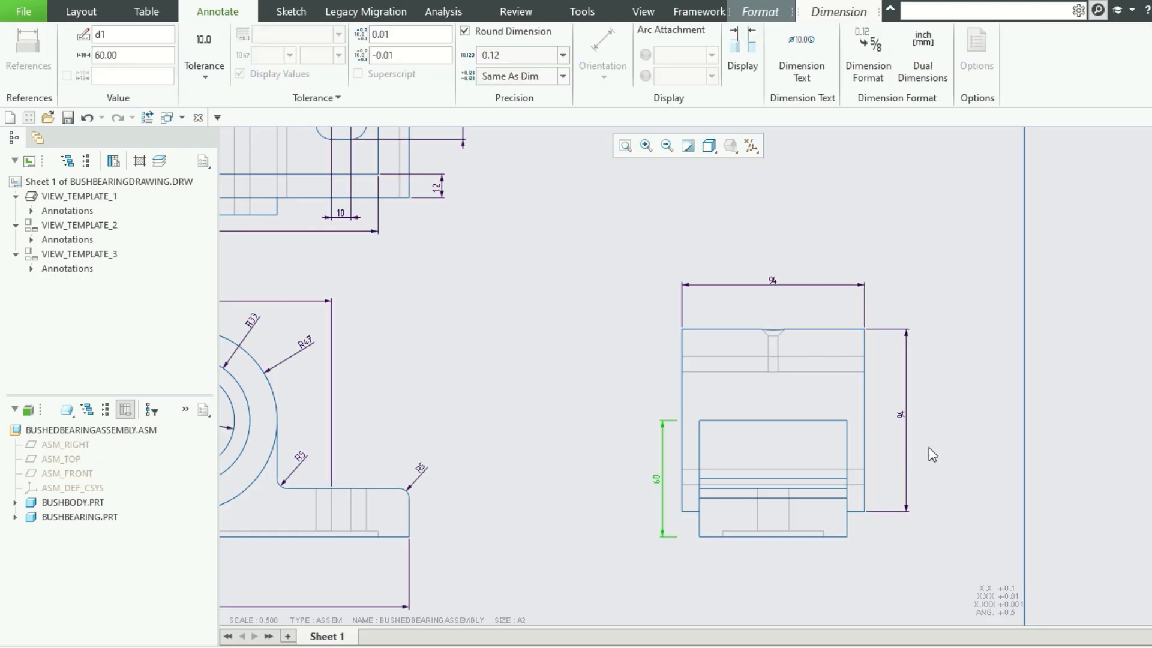
click(949, 453)
scroll(938, 465, down, 3)
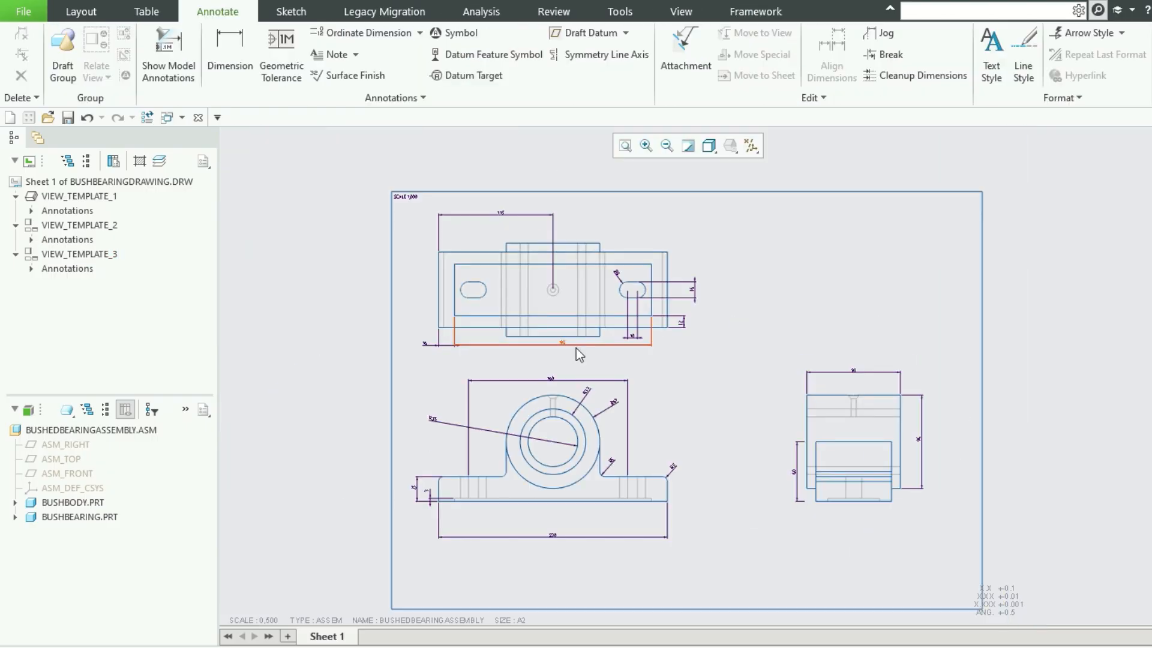
scroll(542, 440, up, 2)
scroll(600, 351, down, 3)
scroll(600, 351, up, 4)
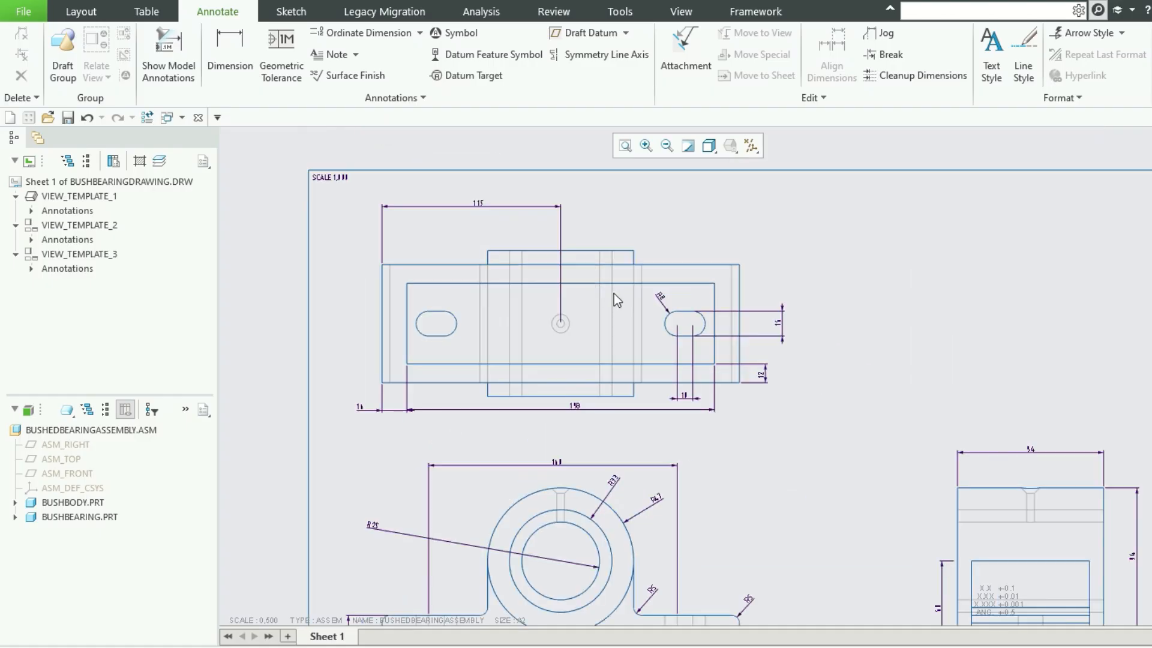
click(249, 45)
scroll(562, 338, up, 1)
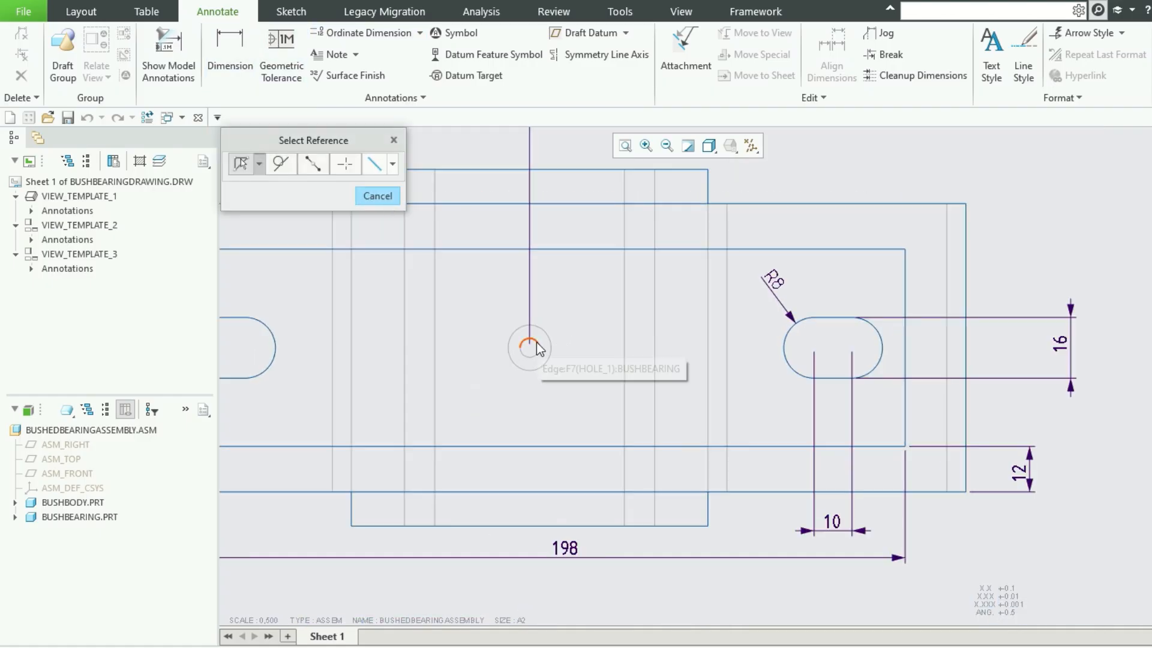
middle_click(609, 283)
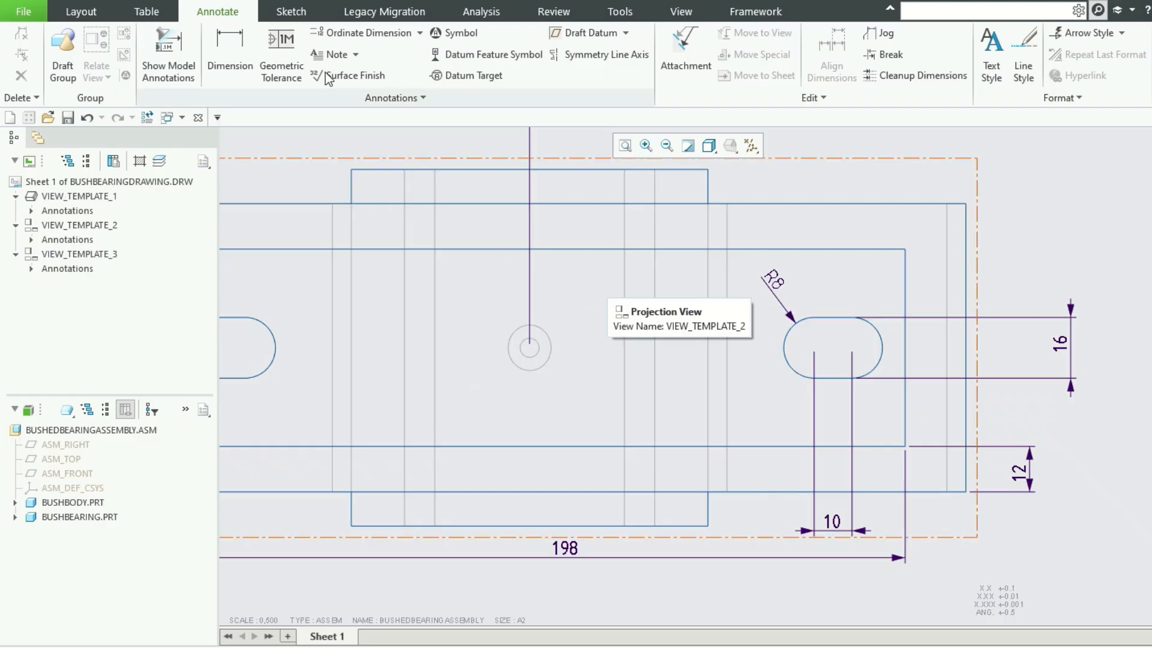
click(243, 46)
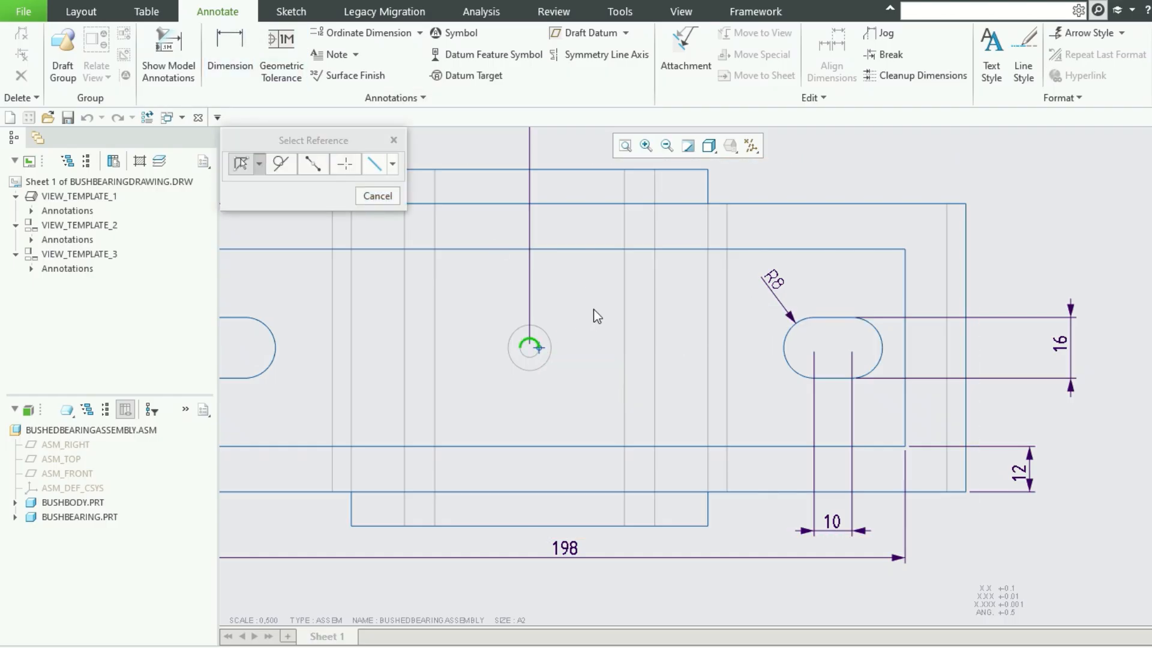
click(240, 163)
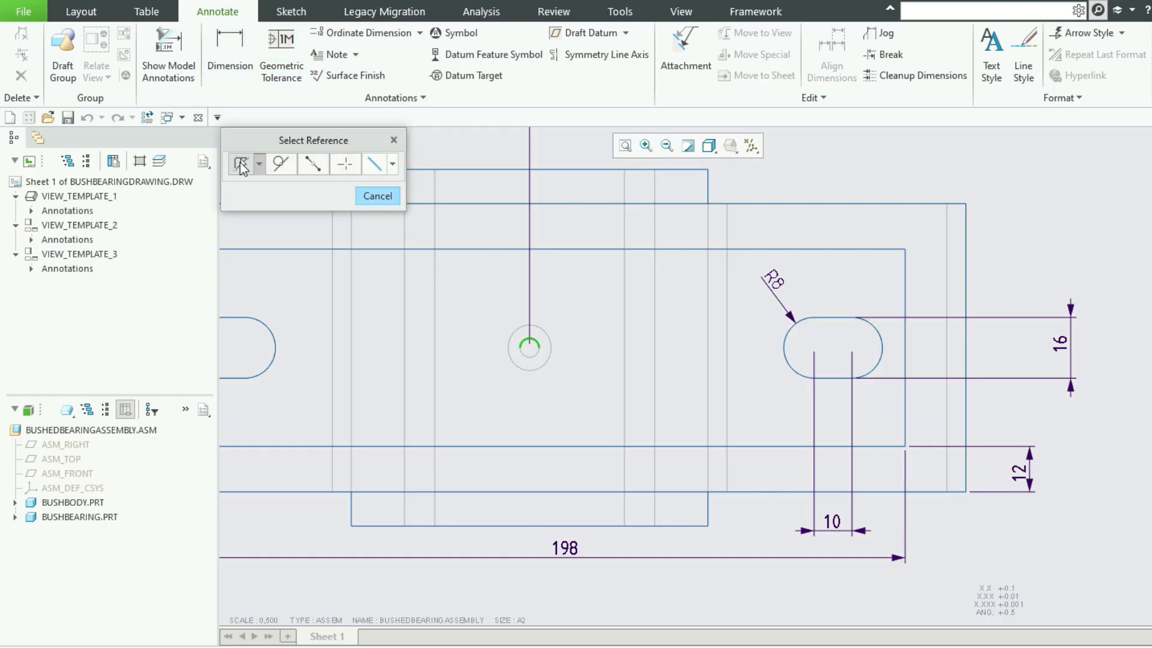
middle_click(569, 321)
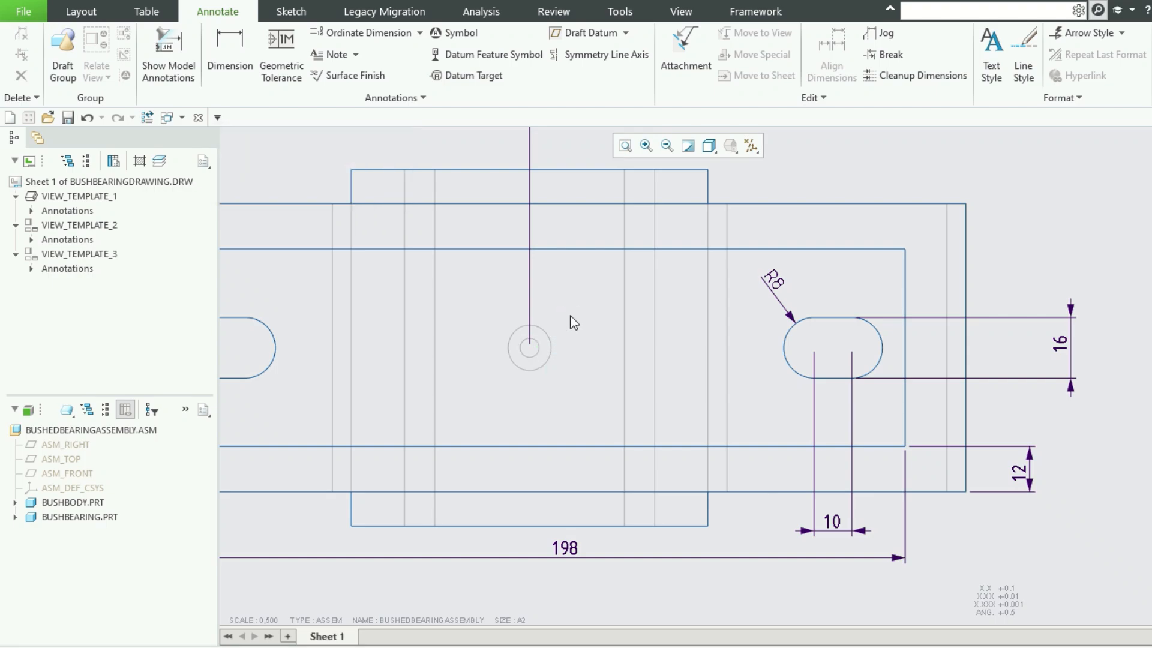
Dimension the inner circle of the small central hole in the top view and set its orientation to Diameter.
click(245, 56)
click(539, 358)
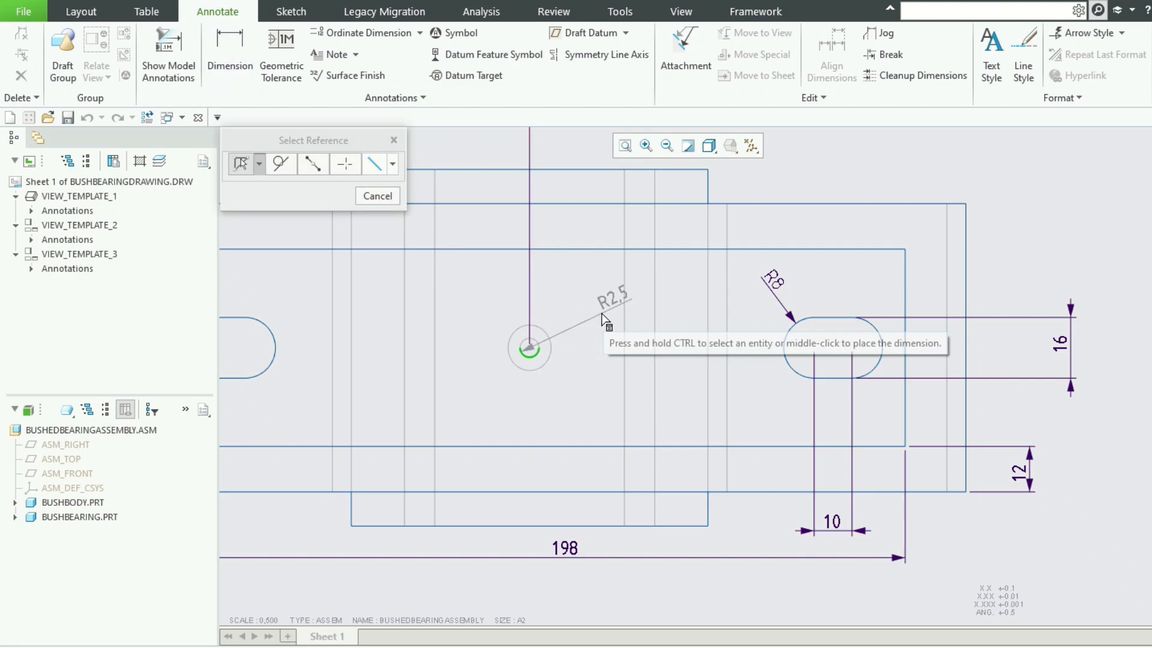
middle_click(591, 309)
scroll(594, 308, up, 1)
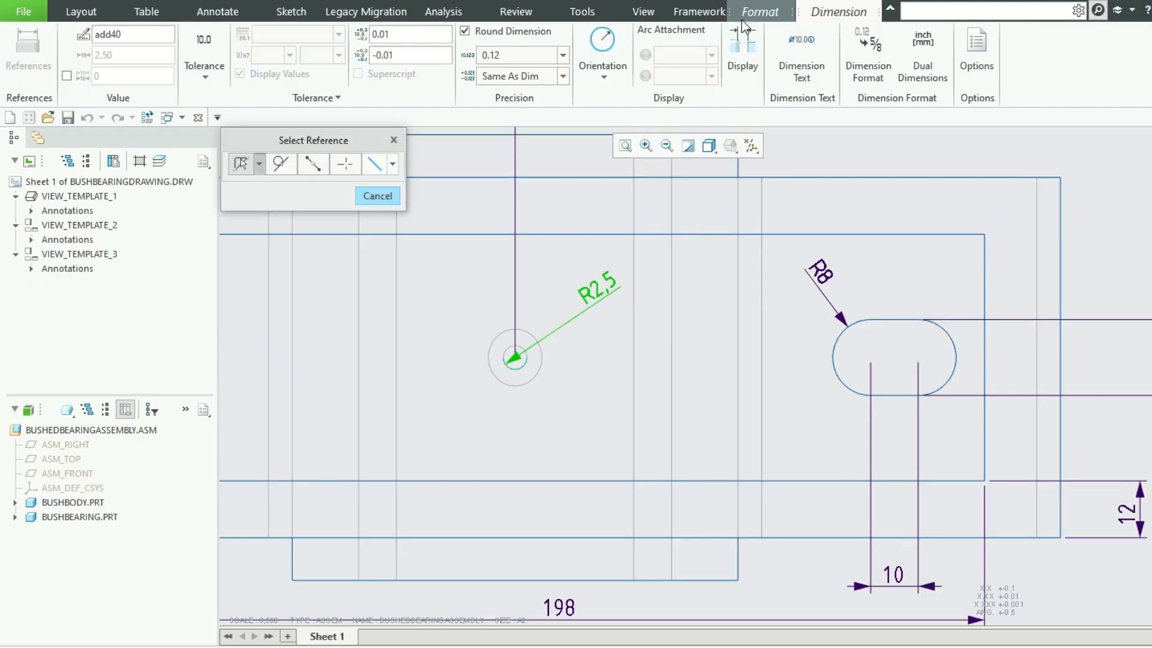
click(616, 74)
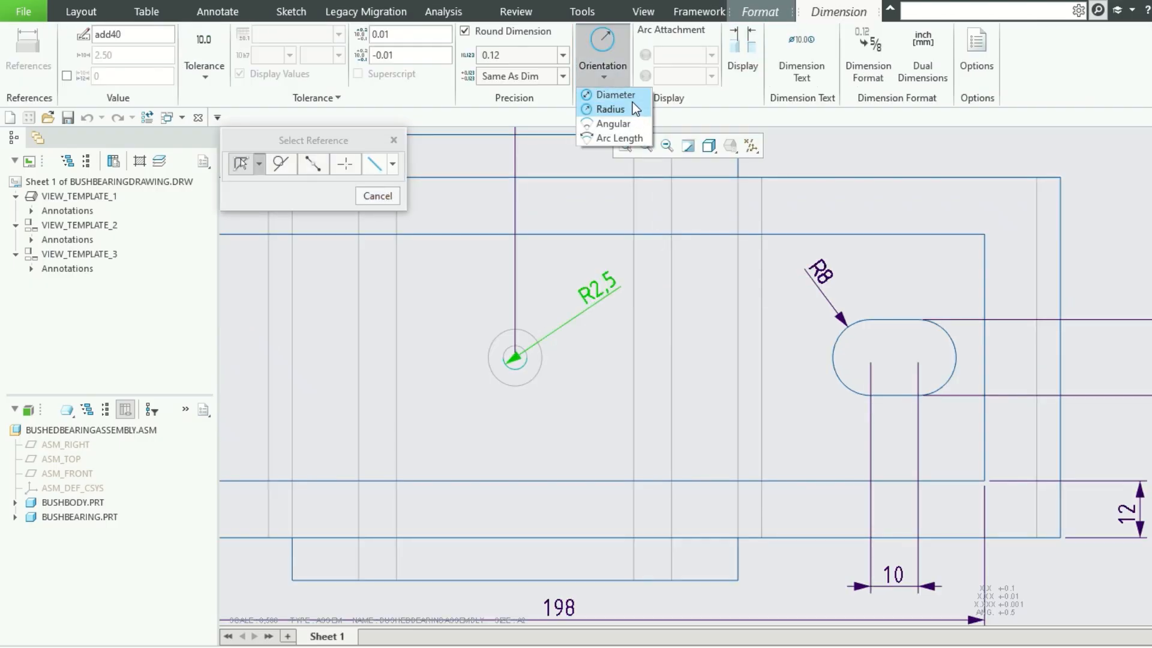
click(633, 98)
scroll(596, 258, down, 3)
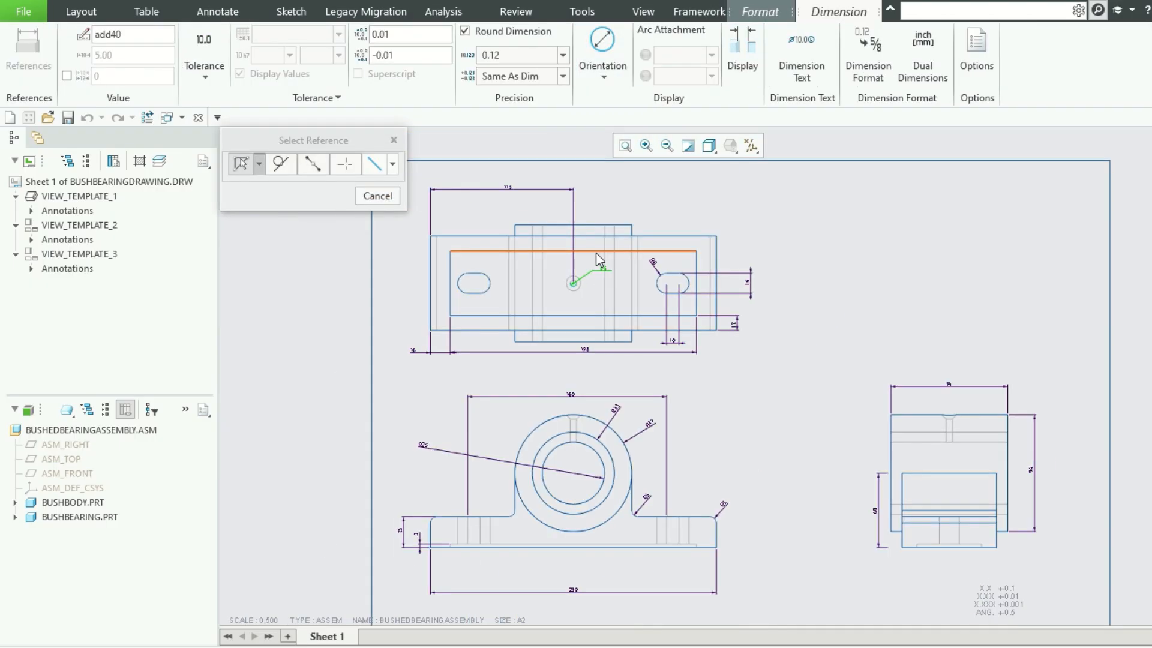
click(797, 260)
scroll(797, 260, down, 2)
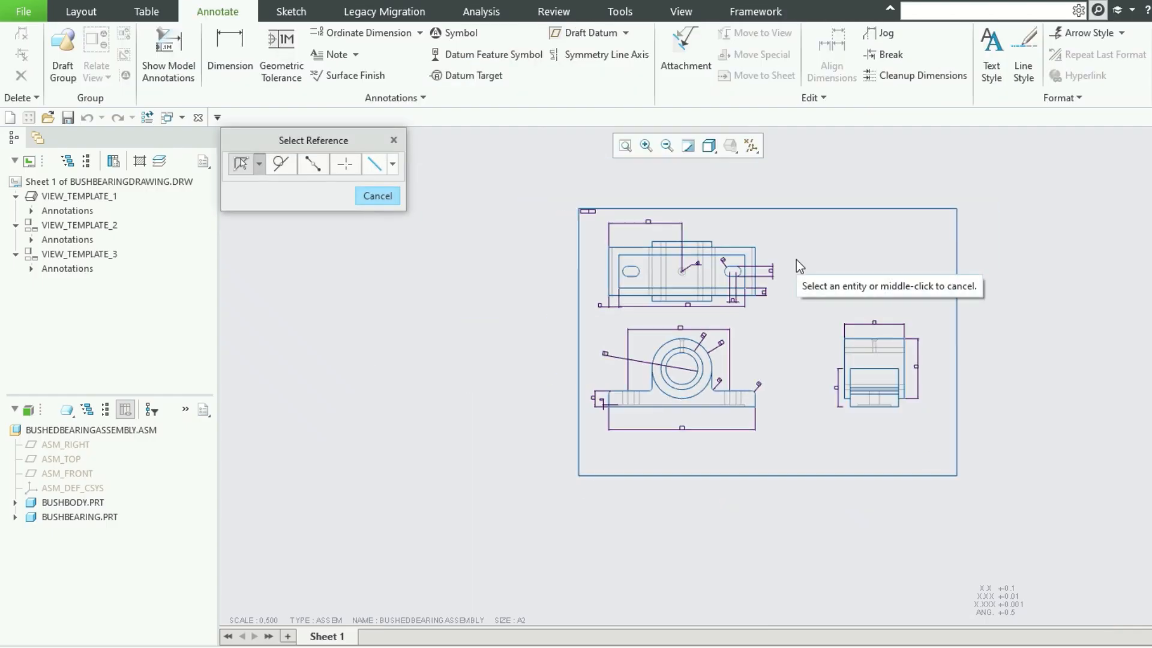
Set the text height of all dimensions and notes on the sheet to 5.
click(377, 196)
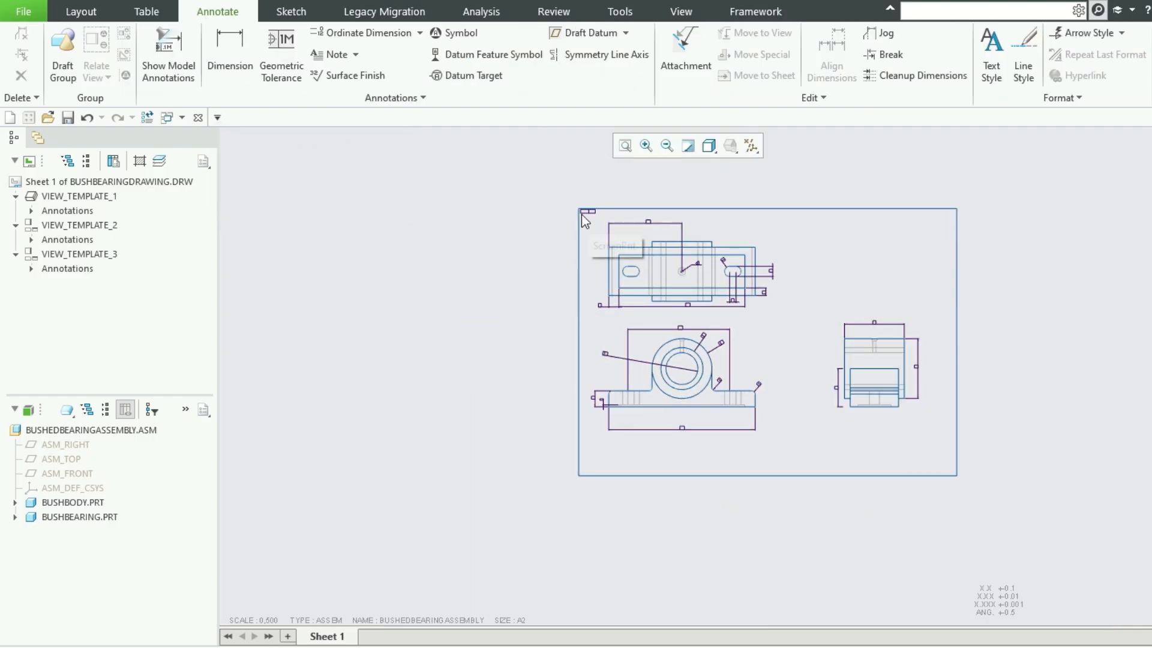
mouse_move(597, 216)
mouse_down()
mouse_move(926, 465)
mouse_move(949, 452)
mouse_up()
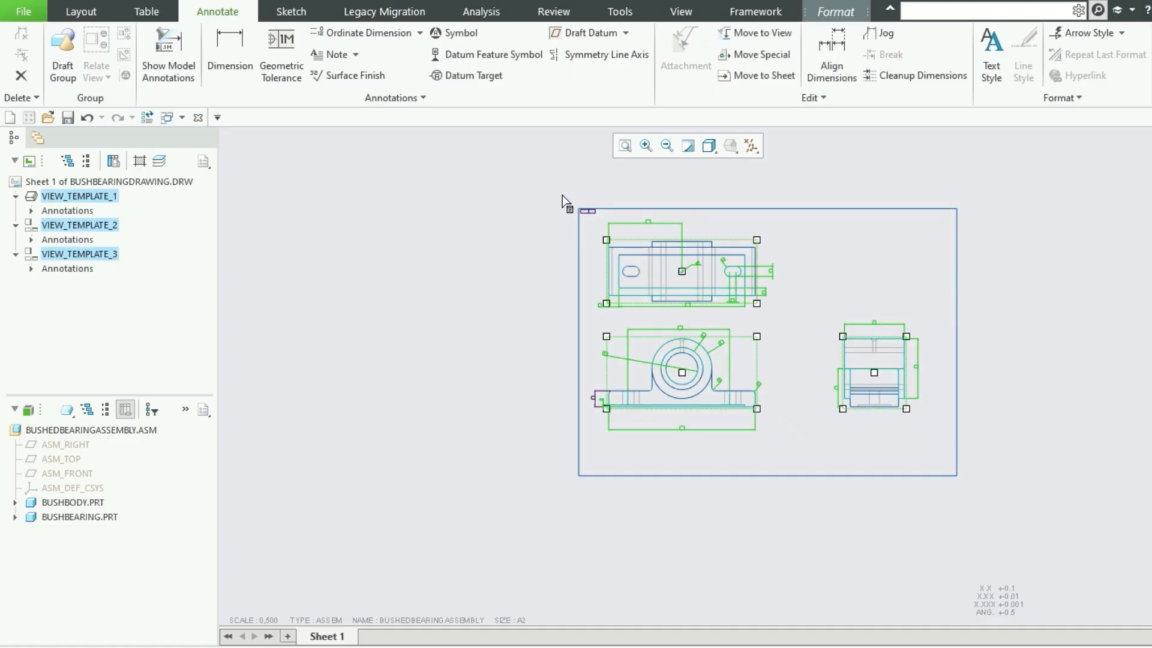
mouse_move(563, 198)
mouse_down()
mouse_move(902, 452)
mouse_move(944, 458)
mouse_move(938, 436)
mouse_up()
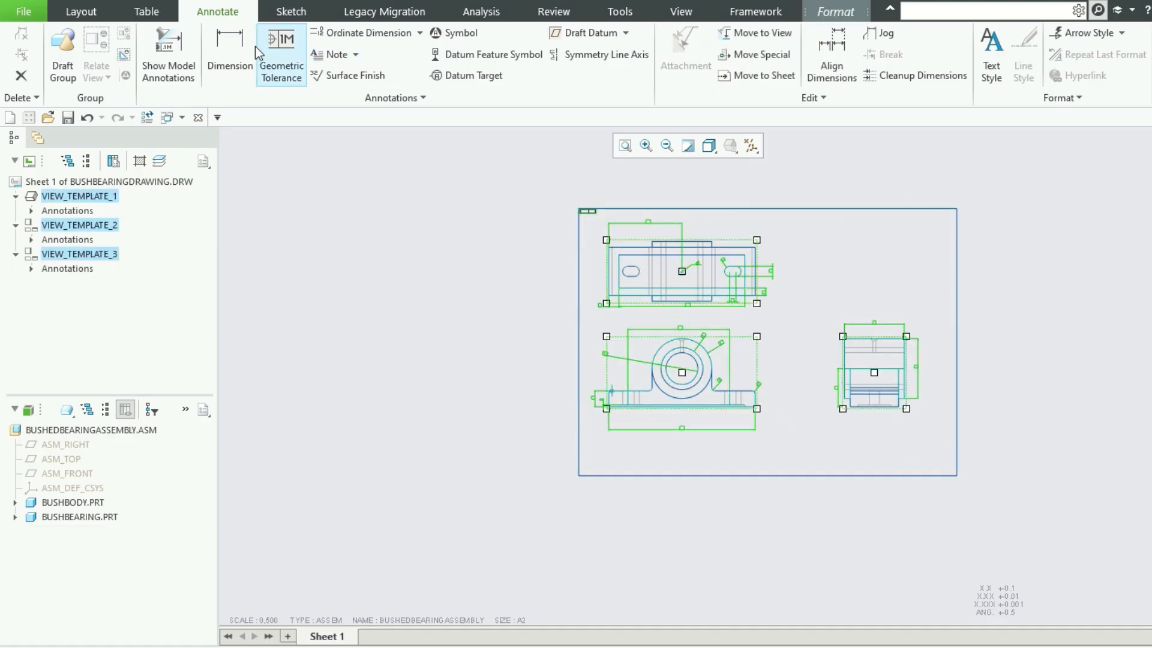
click(828, 12)
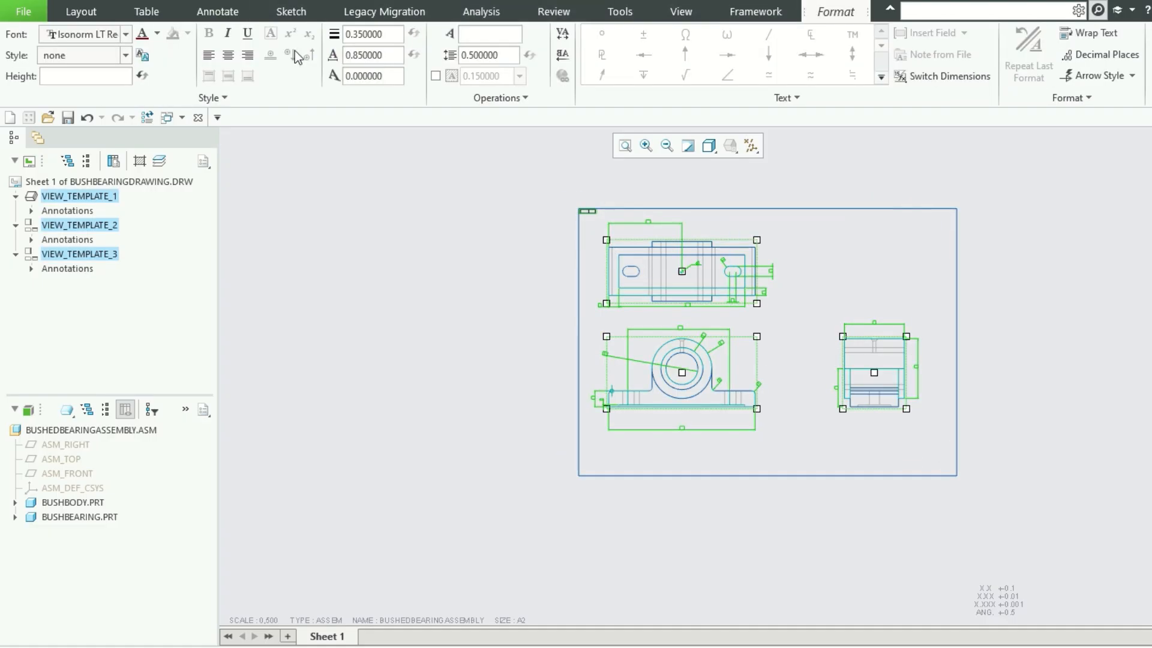
click(100, 78)
text(5)
key(Return)
click(862, 262)
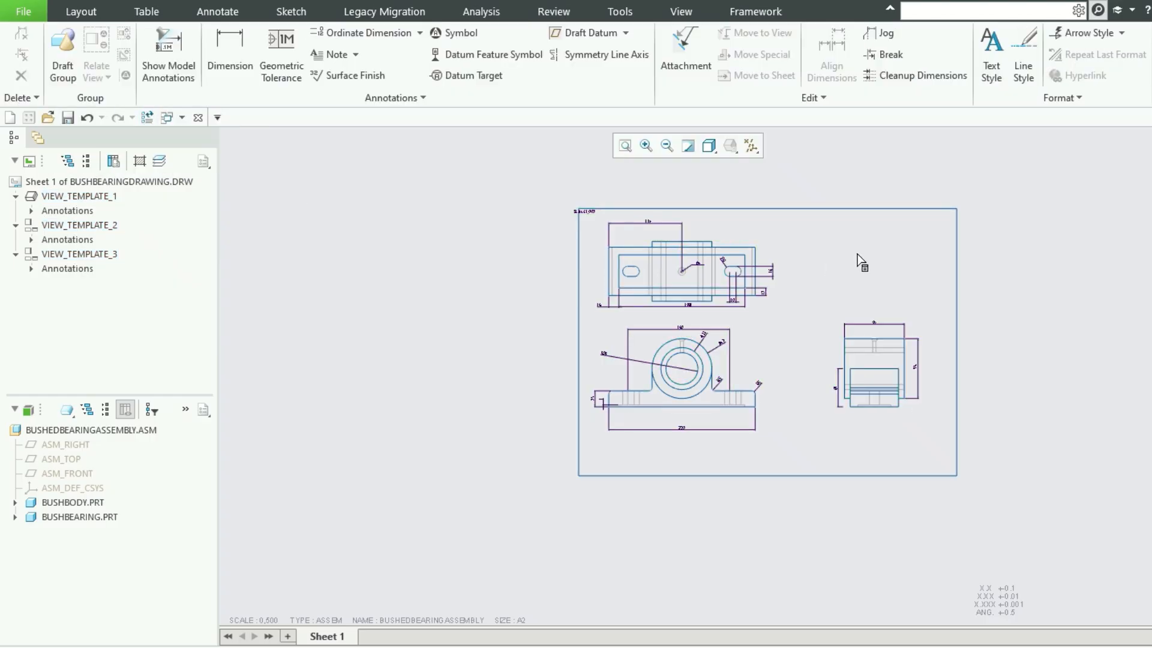
Move the scale note inside the sheet border at the sheet's upper-left corner.
scroll(608, 225, up, 3)
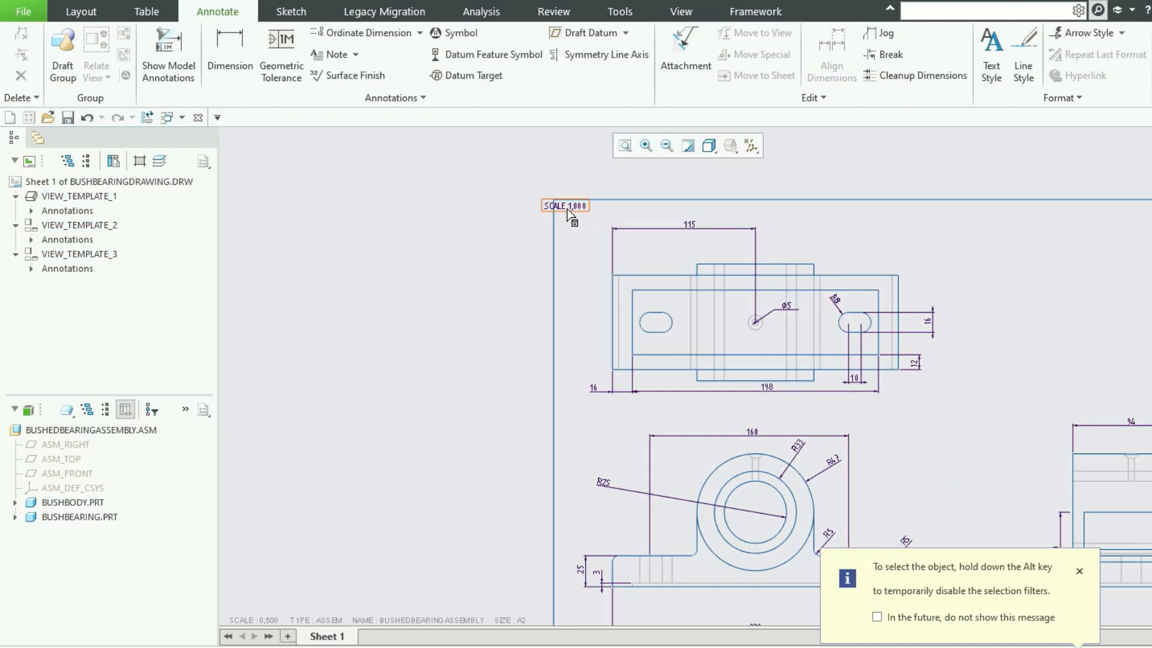
click(565, 207)
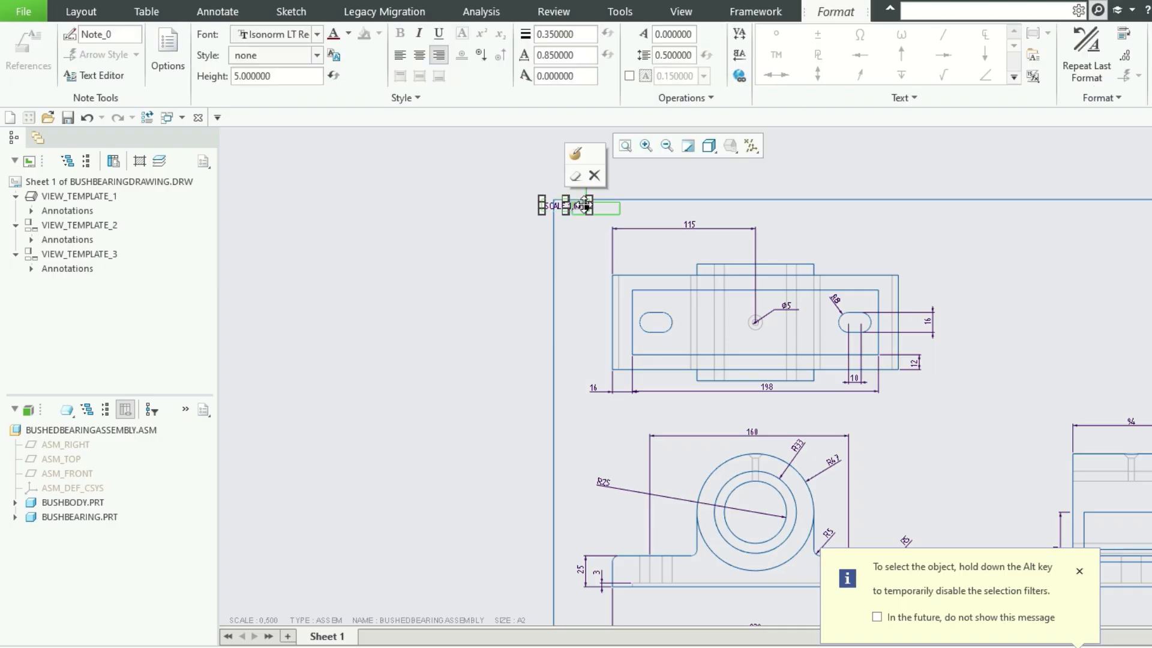
scroll(403, 268, down, 3)
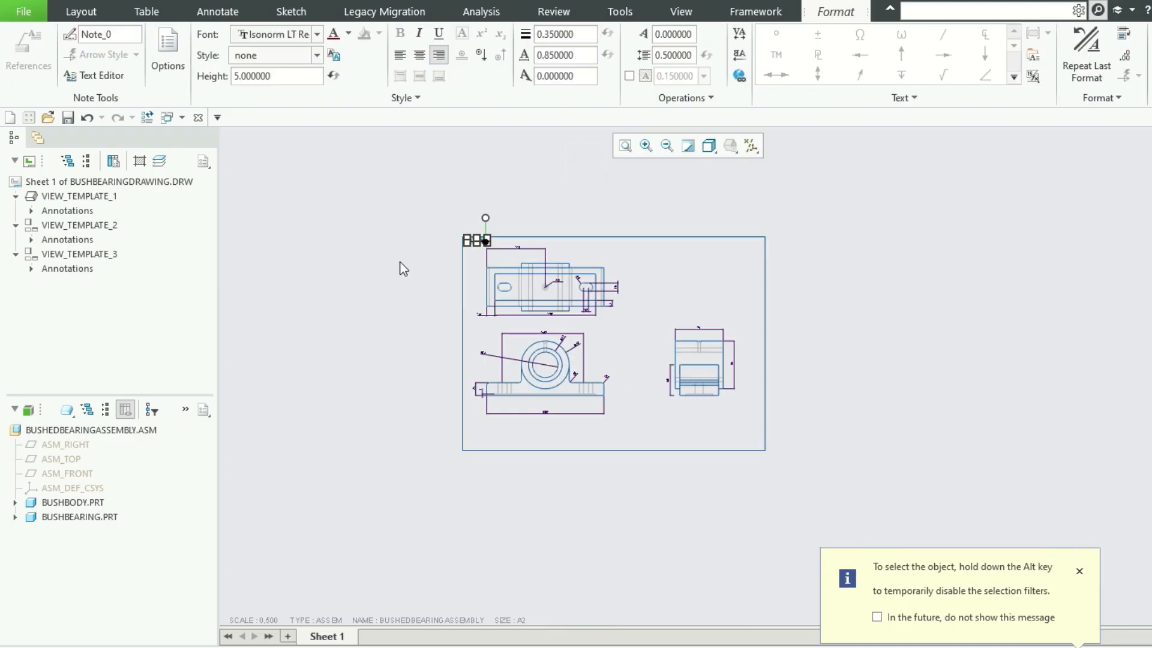
click(743, 438)
Insert the "bom description down" quick table near the sheet's lower-right corner, below the side view.
scroll(757, 426, up, 1)
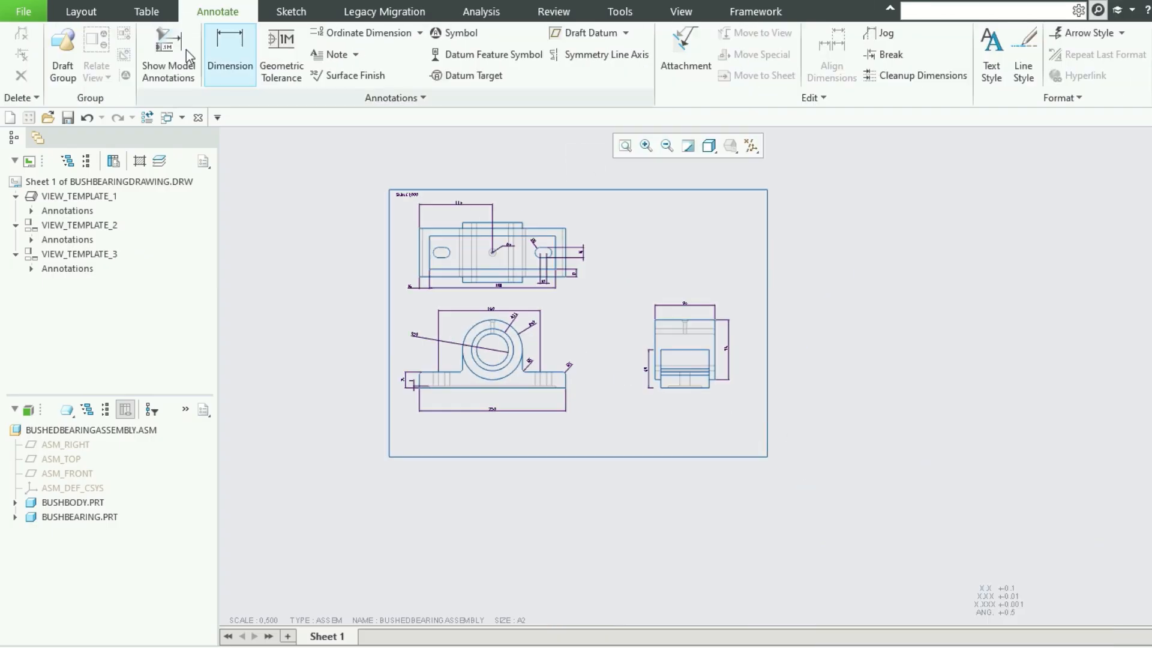
click(146, 11)
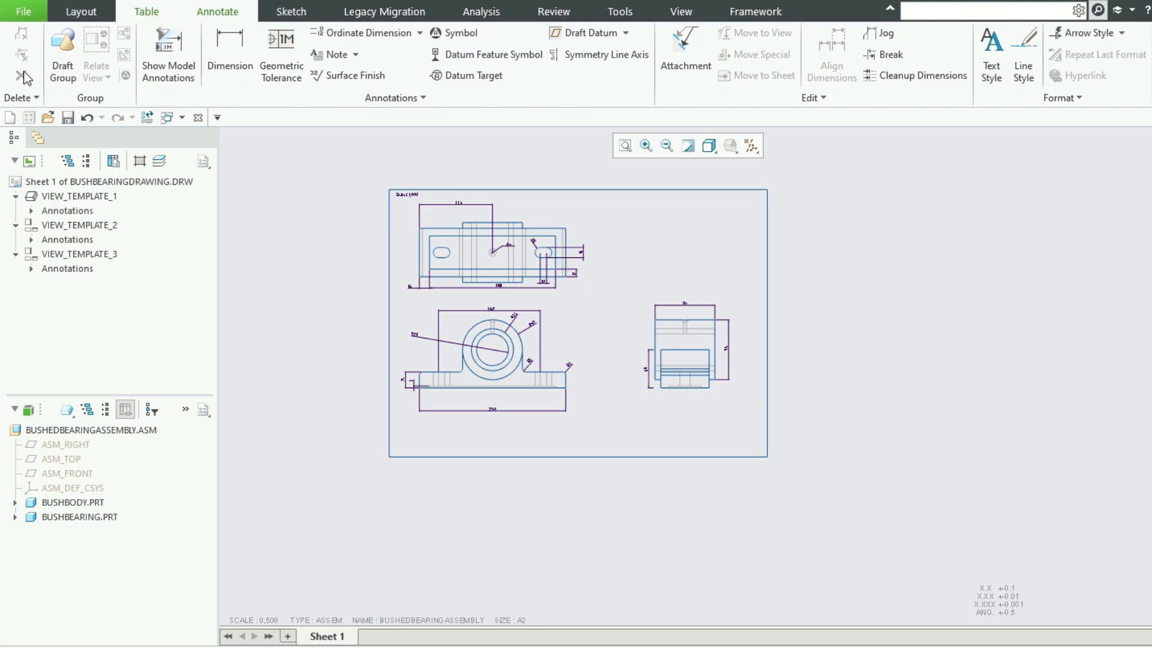
click(24, 79)
mouse_move(75, 281)
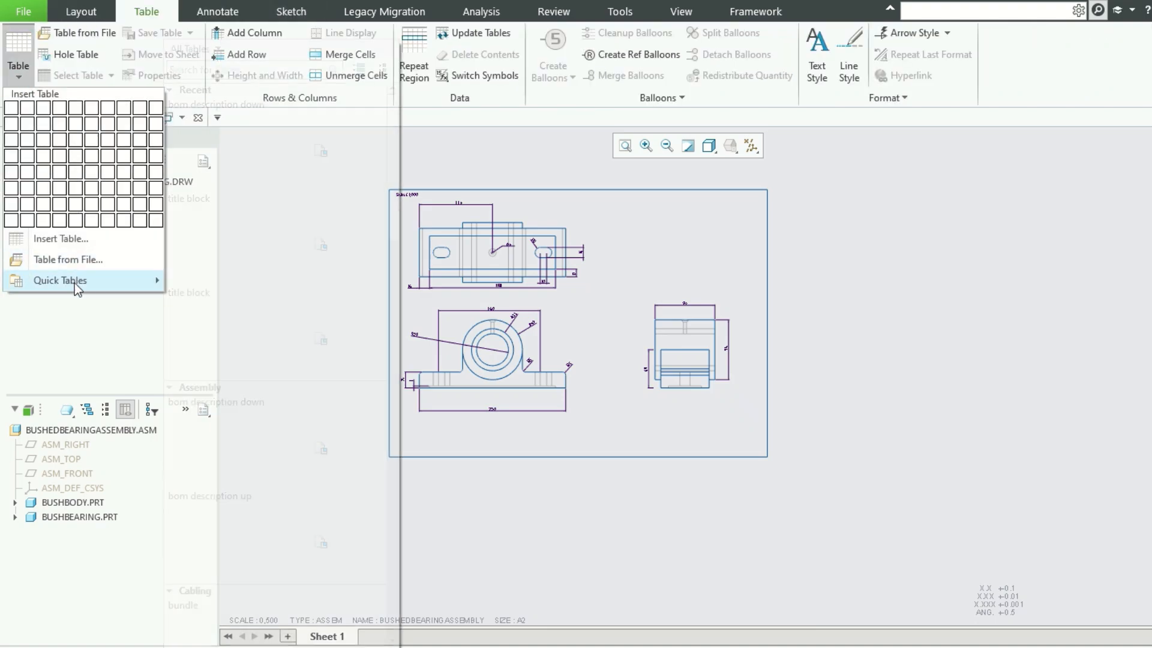
click(256, 165)
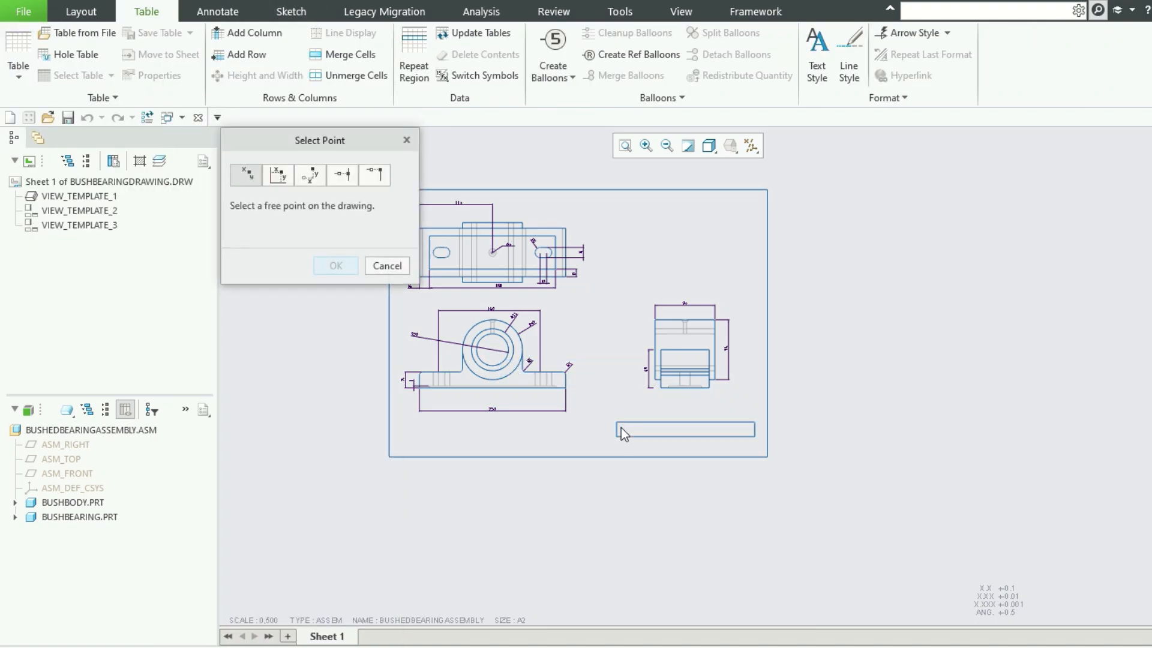
click(617, 435)
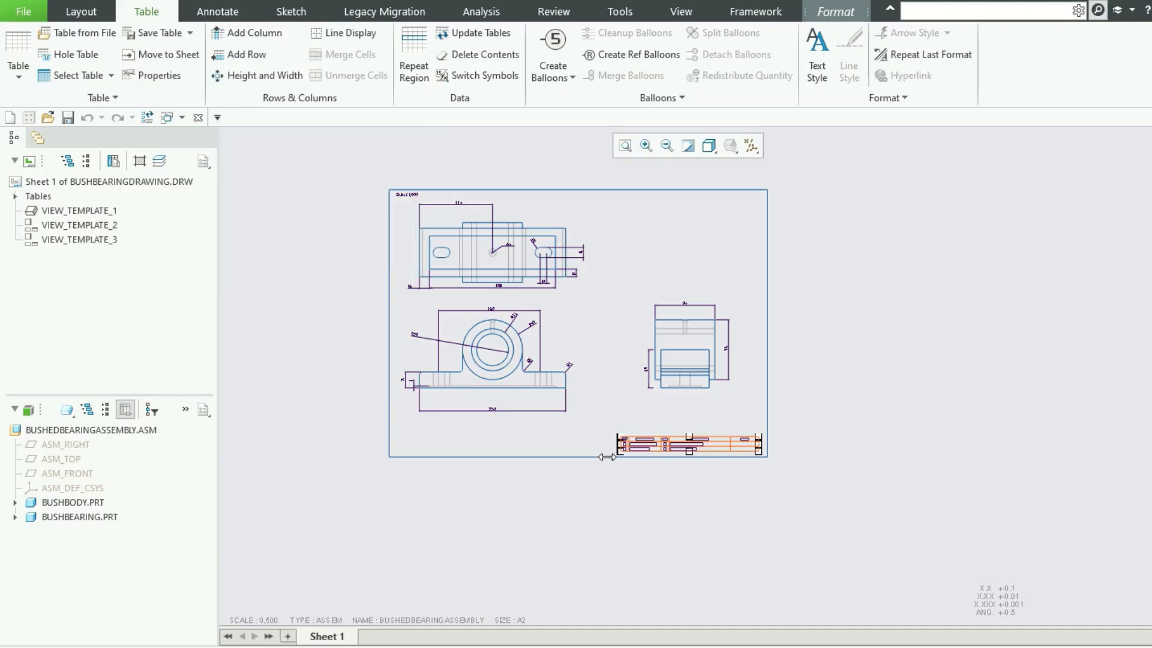
Delete the NOTES column from the bill of materials table.
scroll(636, 489, up, 3)
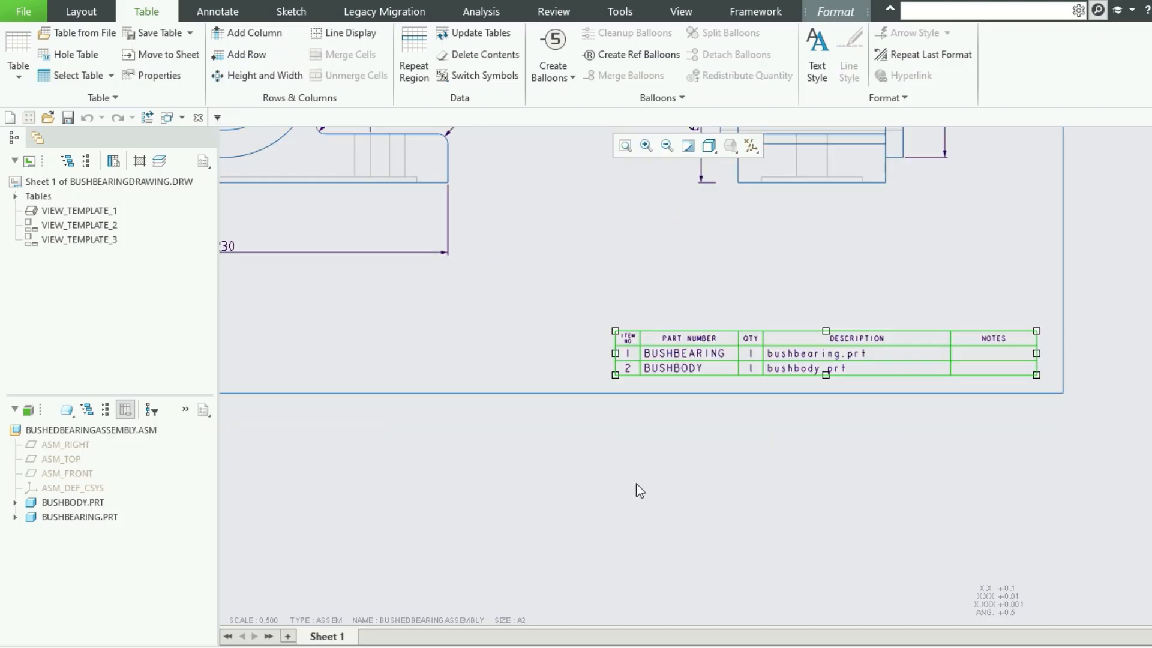
click(990, 338)
click(989, 351)
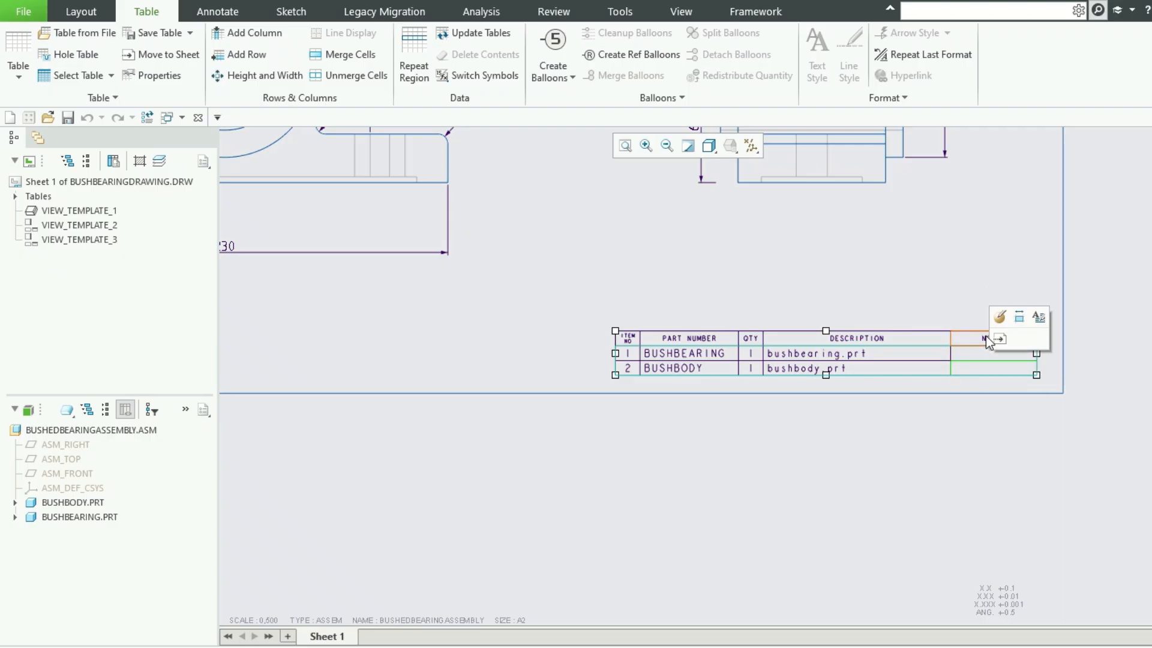
click(986, 337)
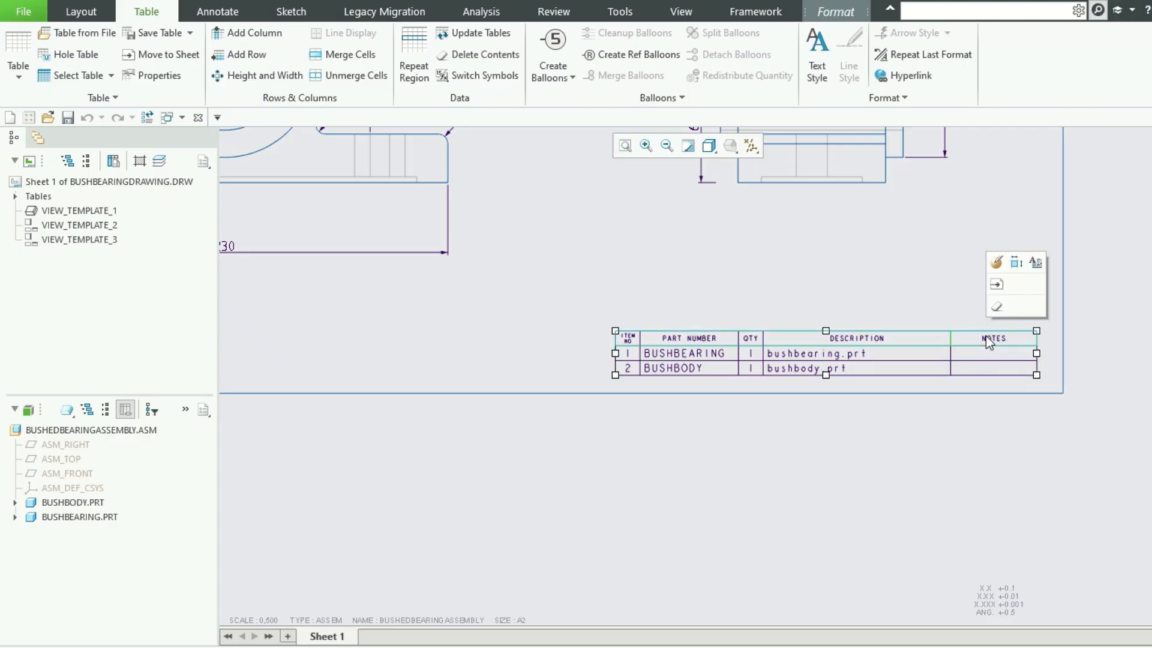
click(988, 351)
click(989, 340)
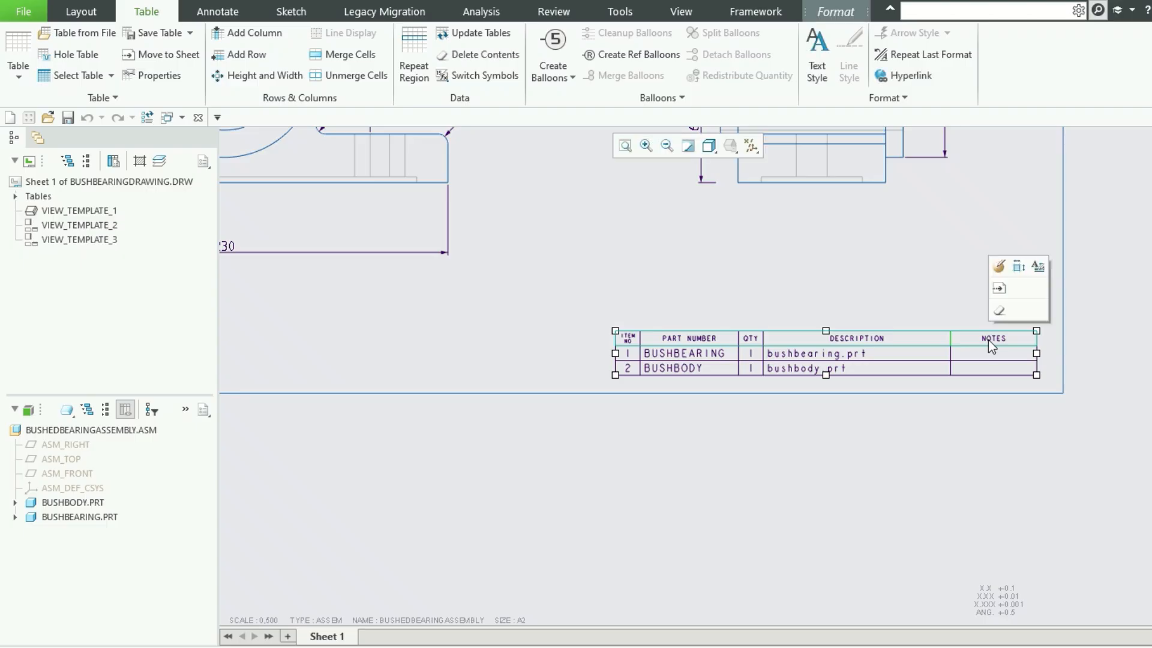
right_click(988, 340)
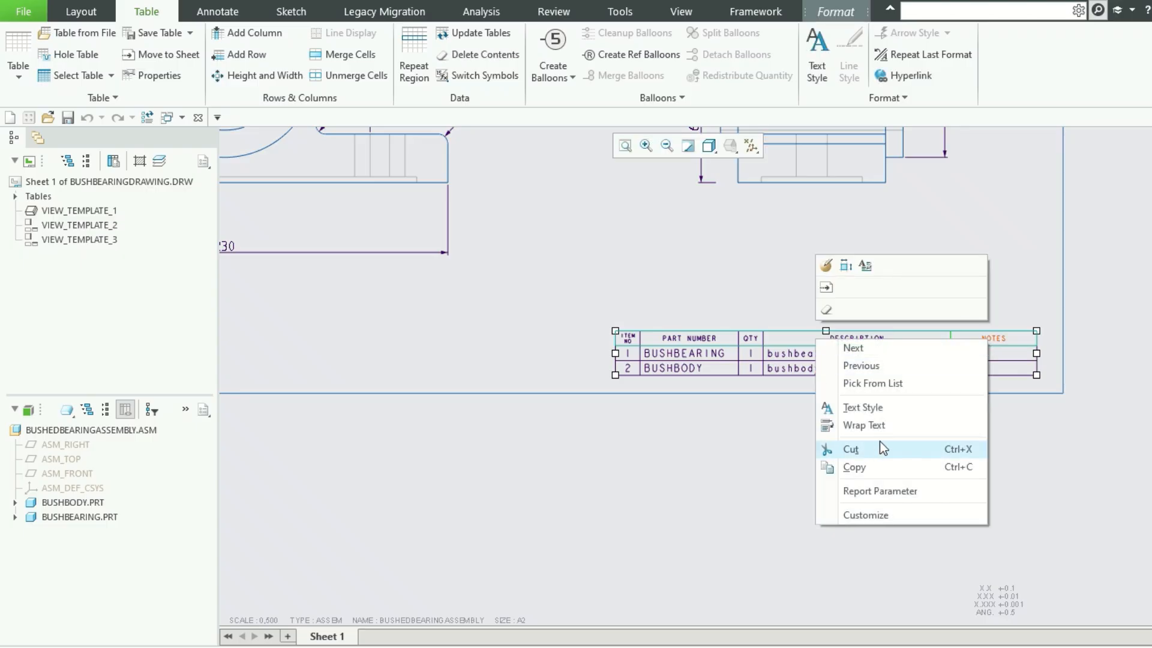
click(1020, 339)
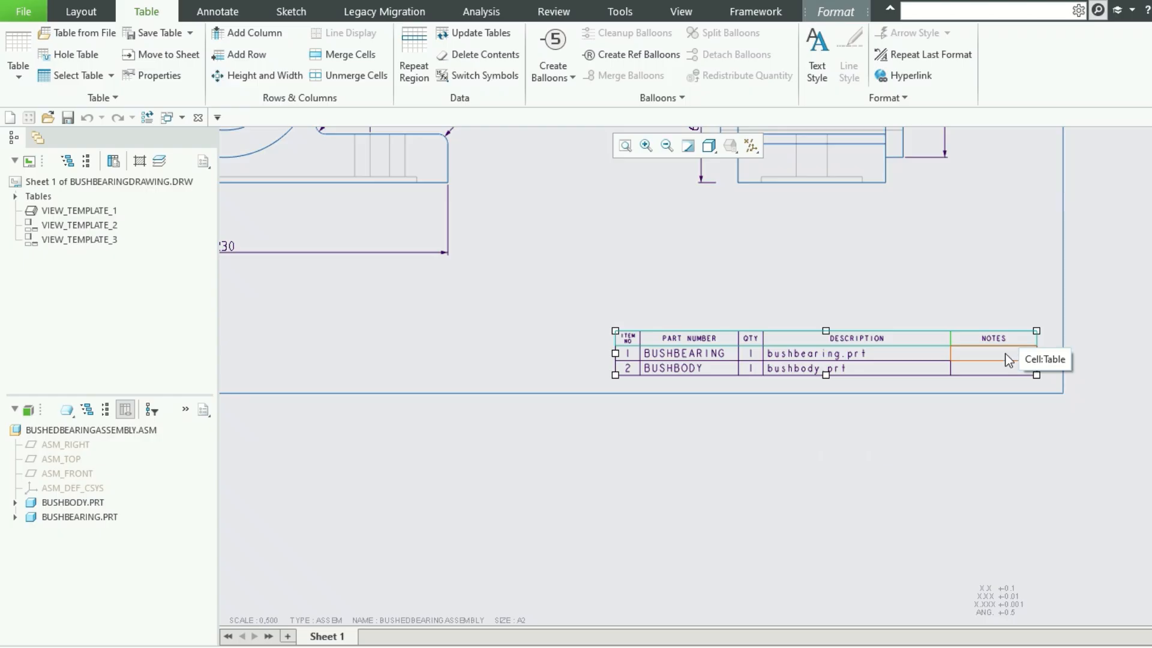
click(1009, 347)
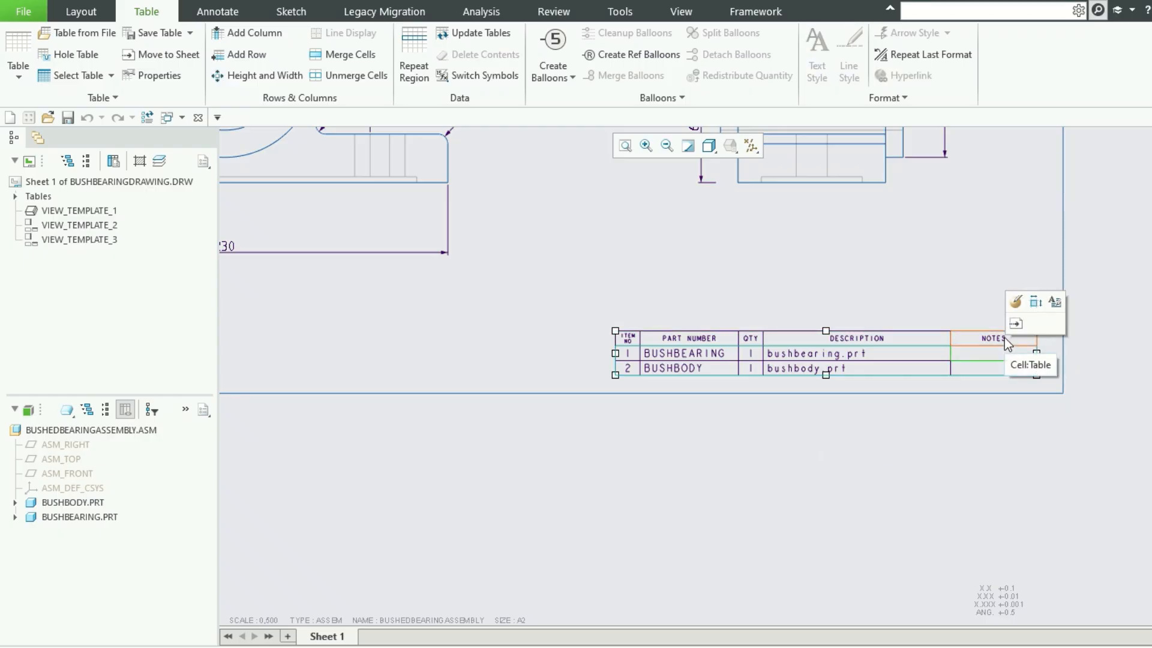
click(998, 338)
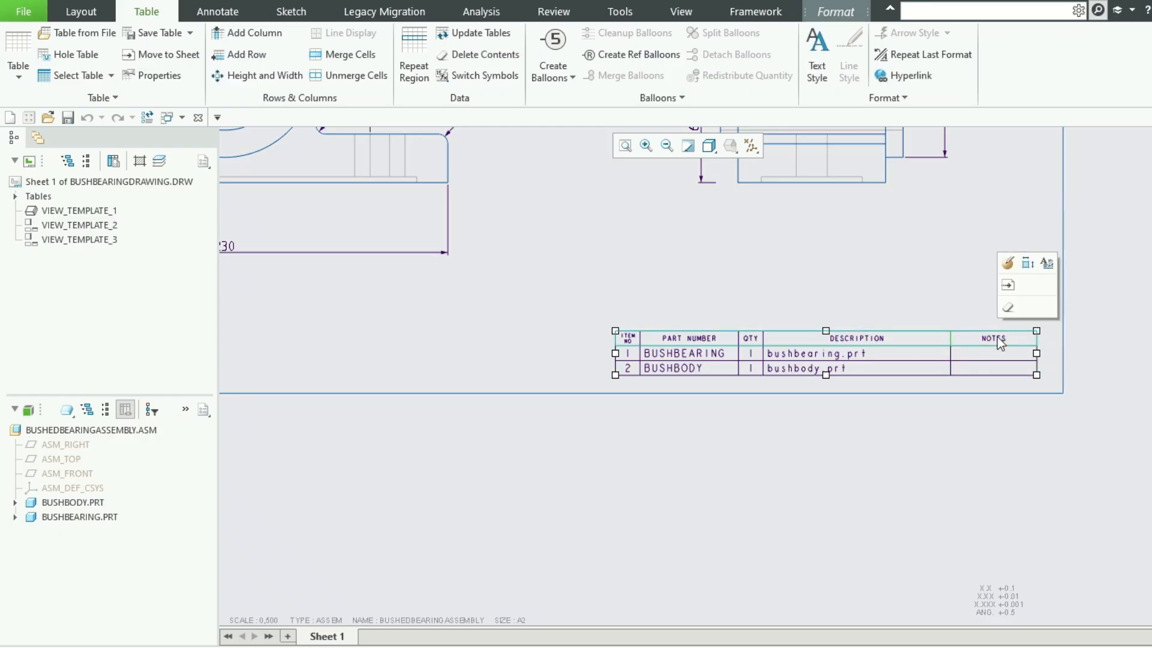
click(999, 353)
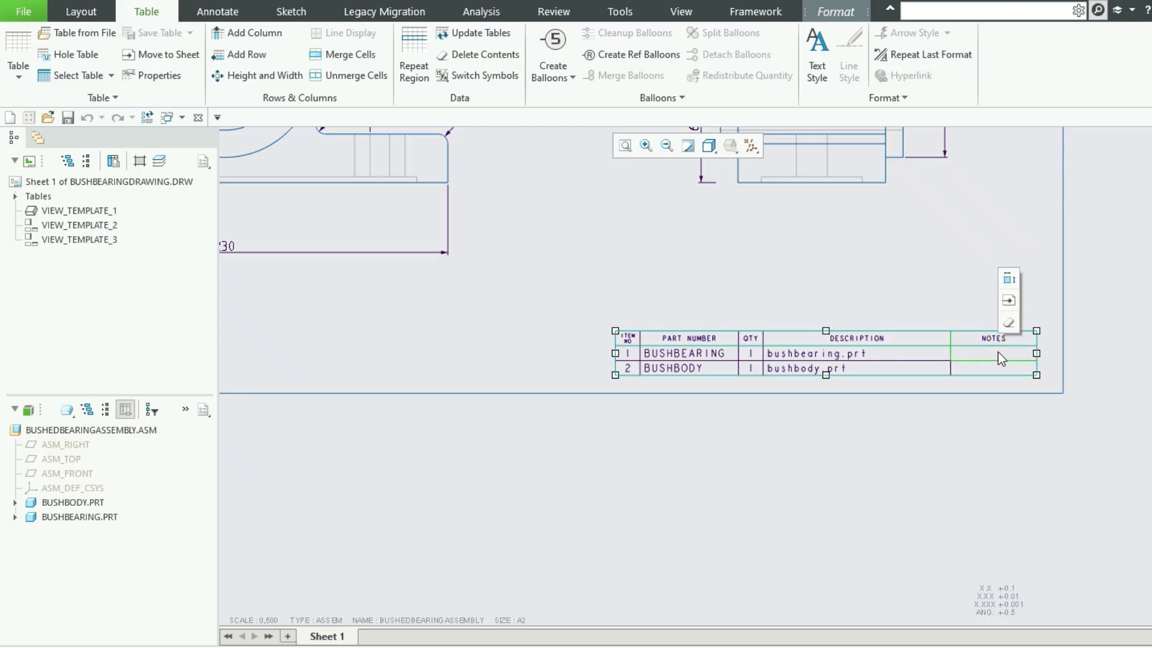
click(999, 355)
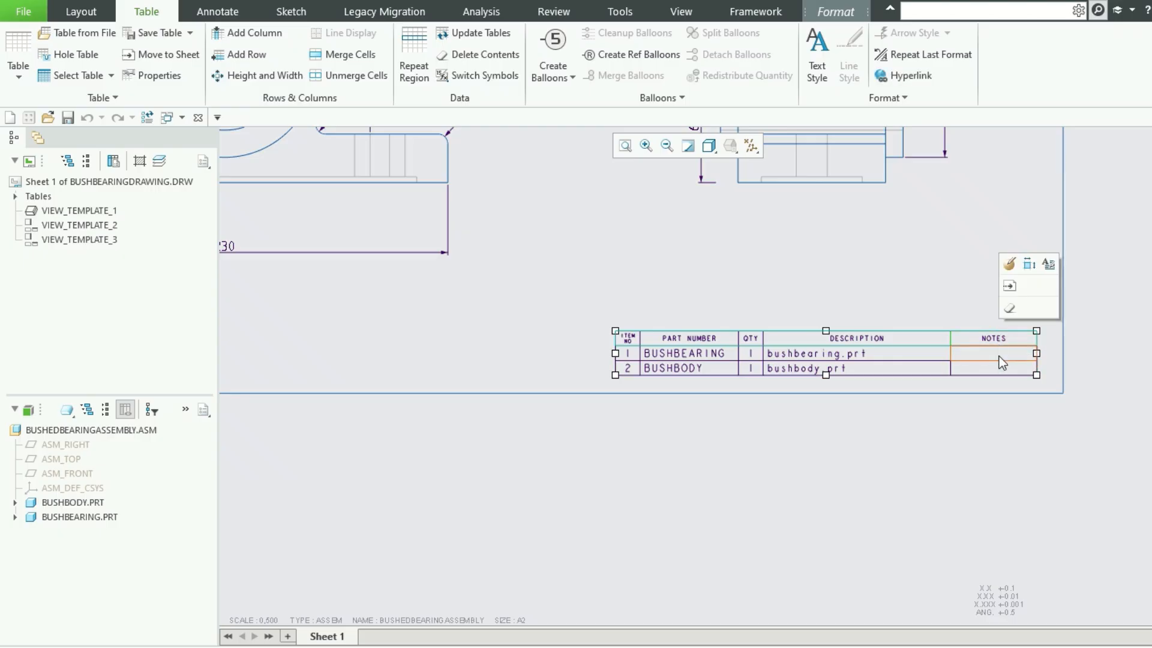
click(1000, 358)
click(999, 363)
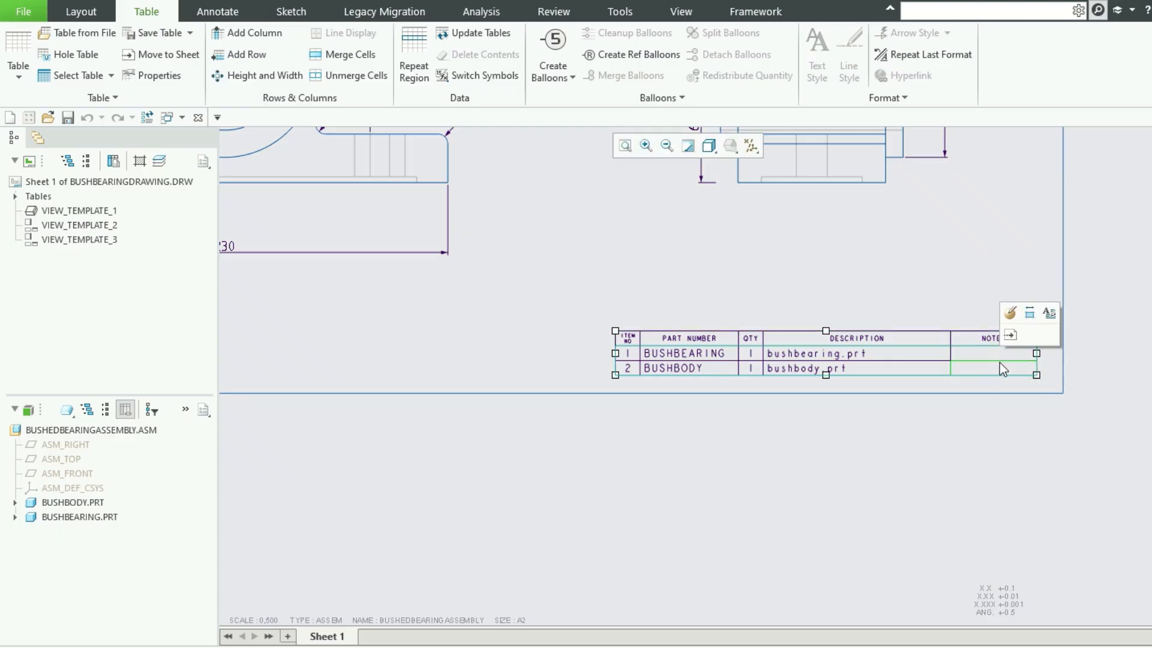
click(990, 333)
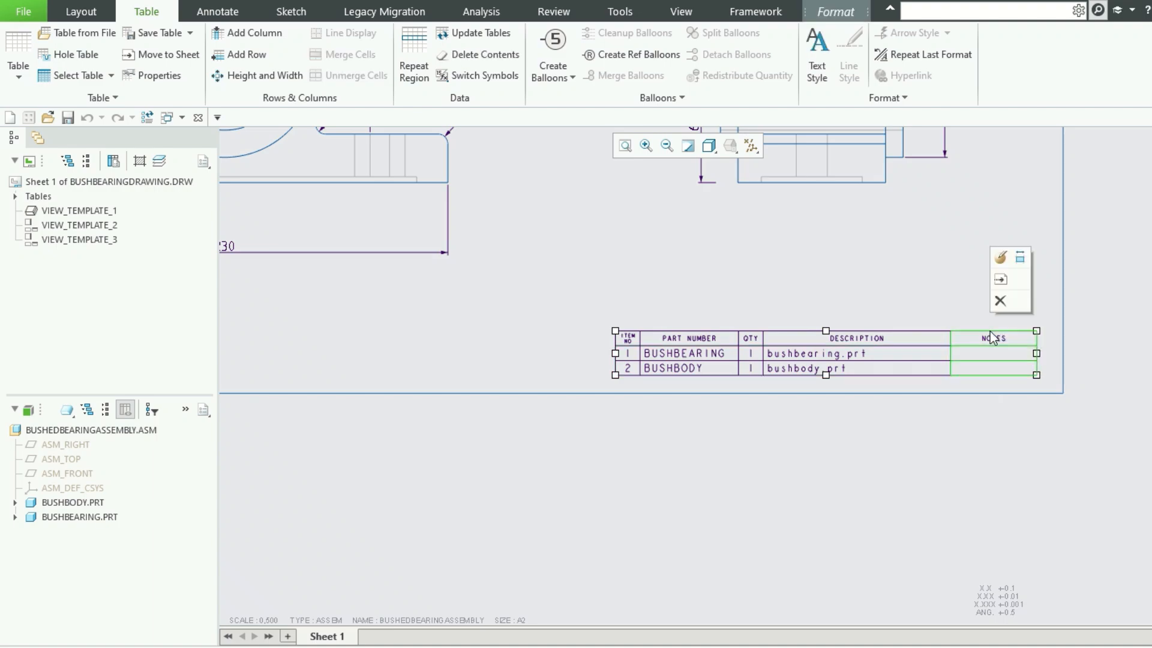
click(1001, 300)
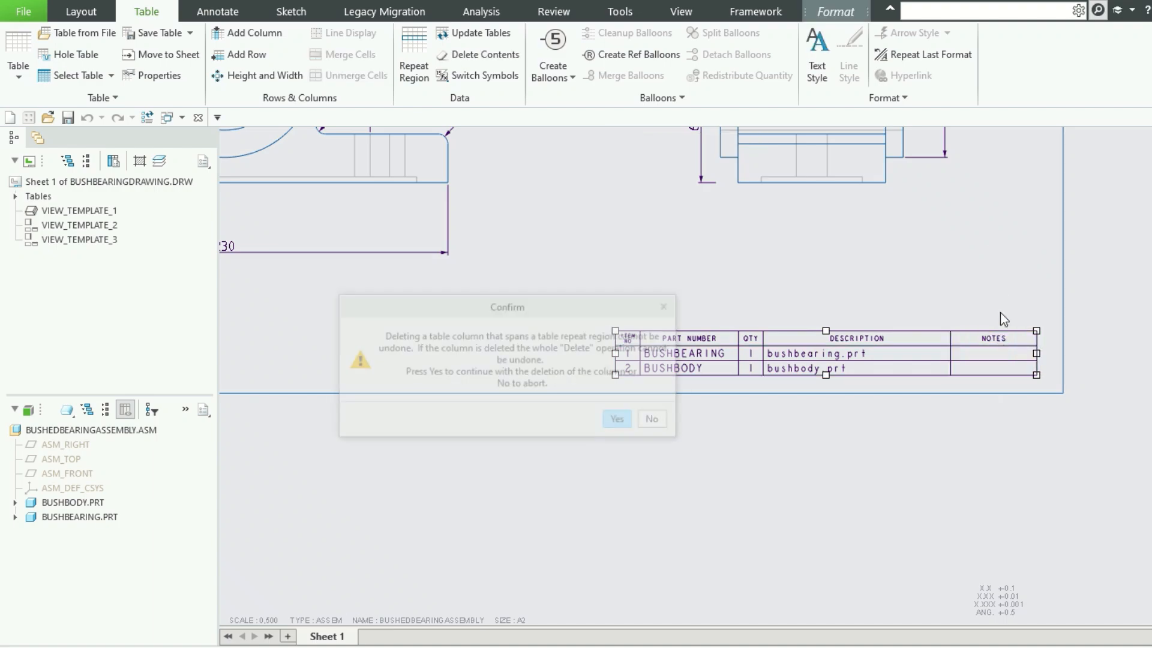
click(620, 421)
Move the whole bill of materials table into the lower-right corner of the sheet border.
drag(645, 348, 973, 393)
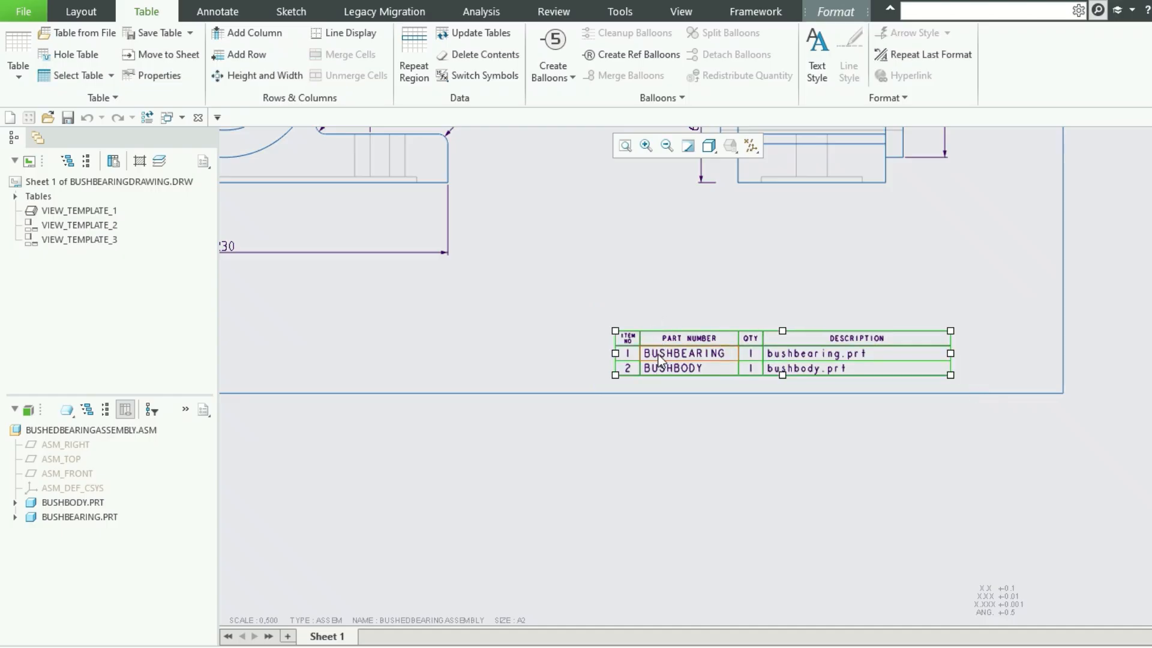
drag(615, 330, 723, 344)
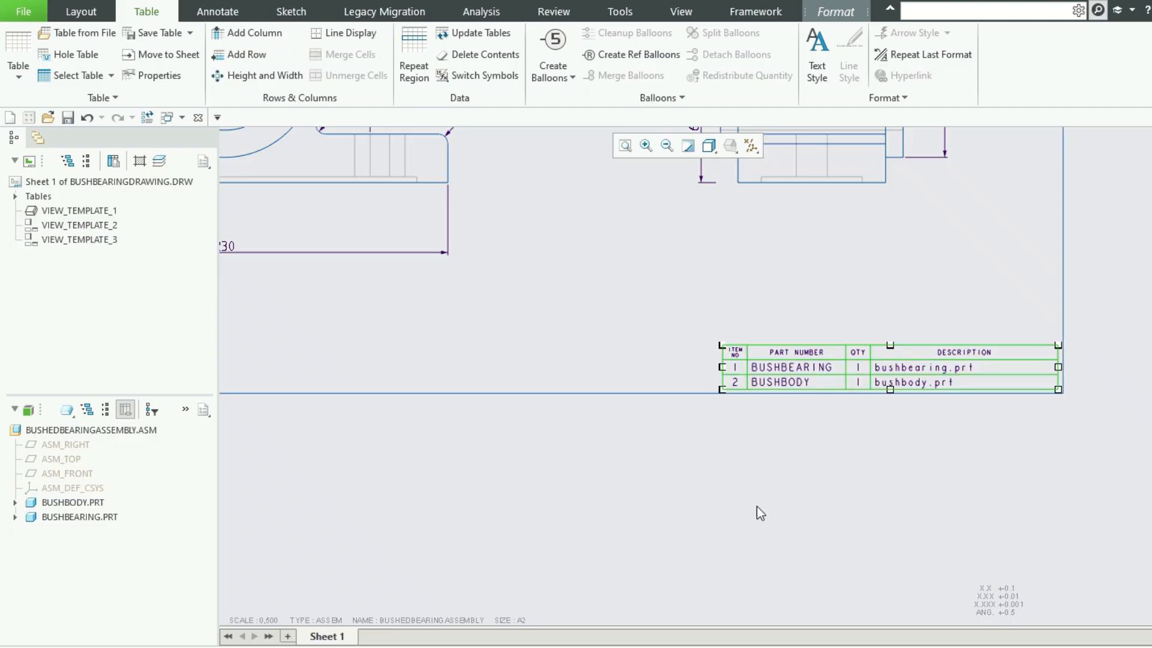
click(756, 512)
Add an unattached note reading "ALL DIMENSIONS ARE IN MM" just above the bill of materials table.
click(228, 13)
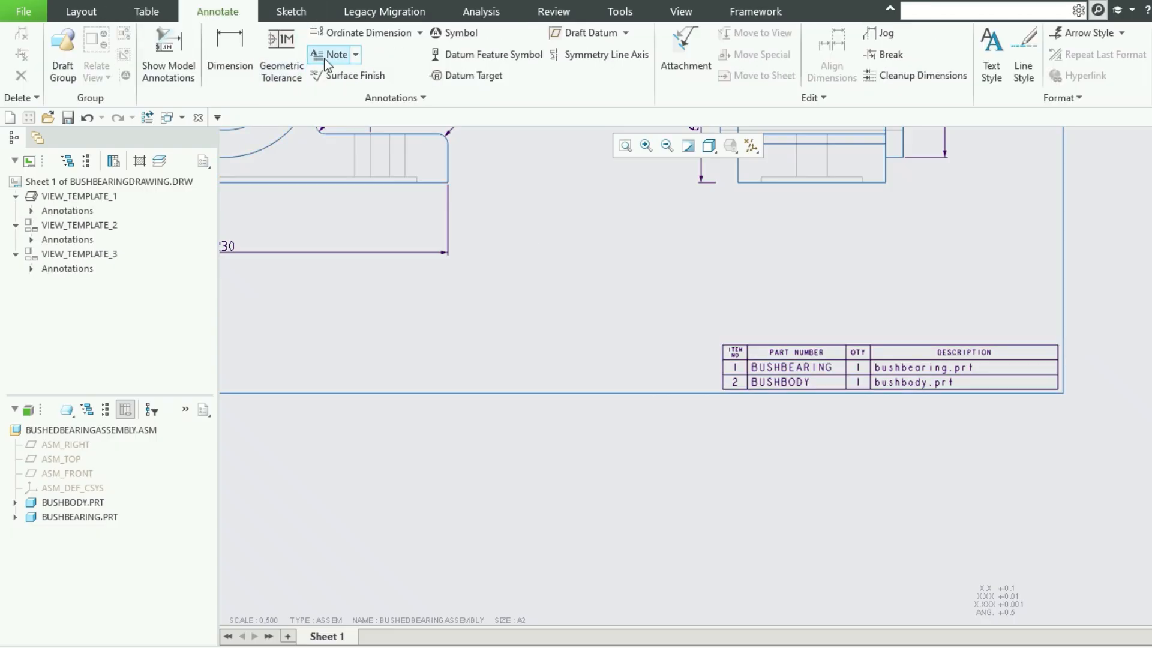
click(333, 53)
click(761, 322)
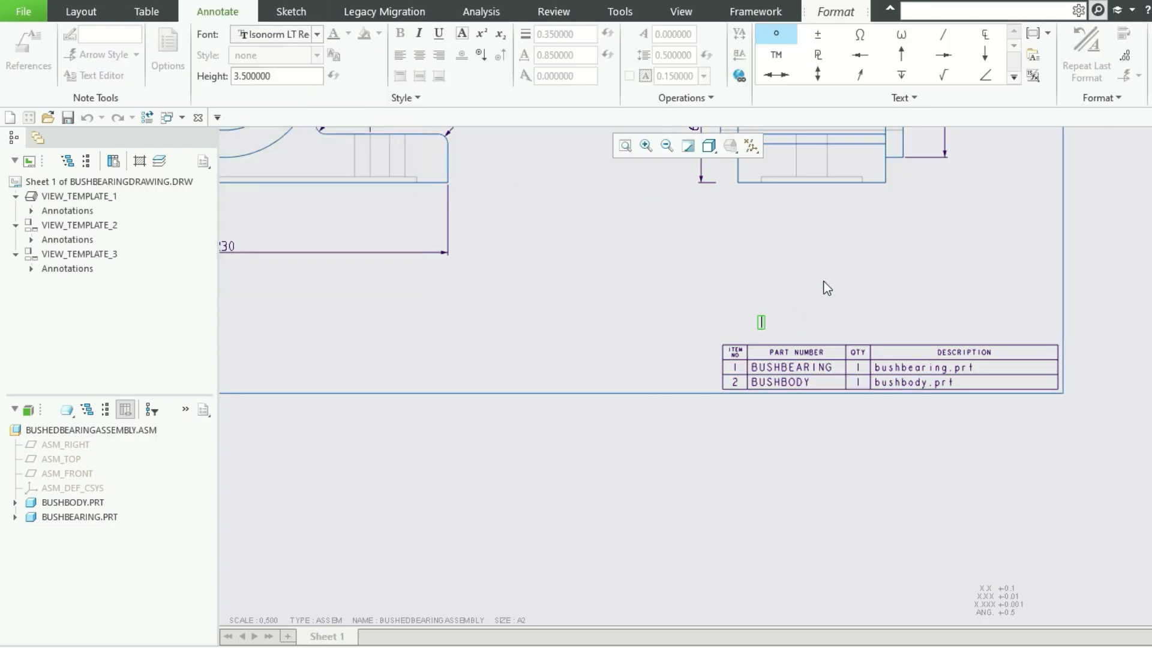
text(A)
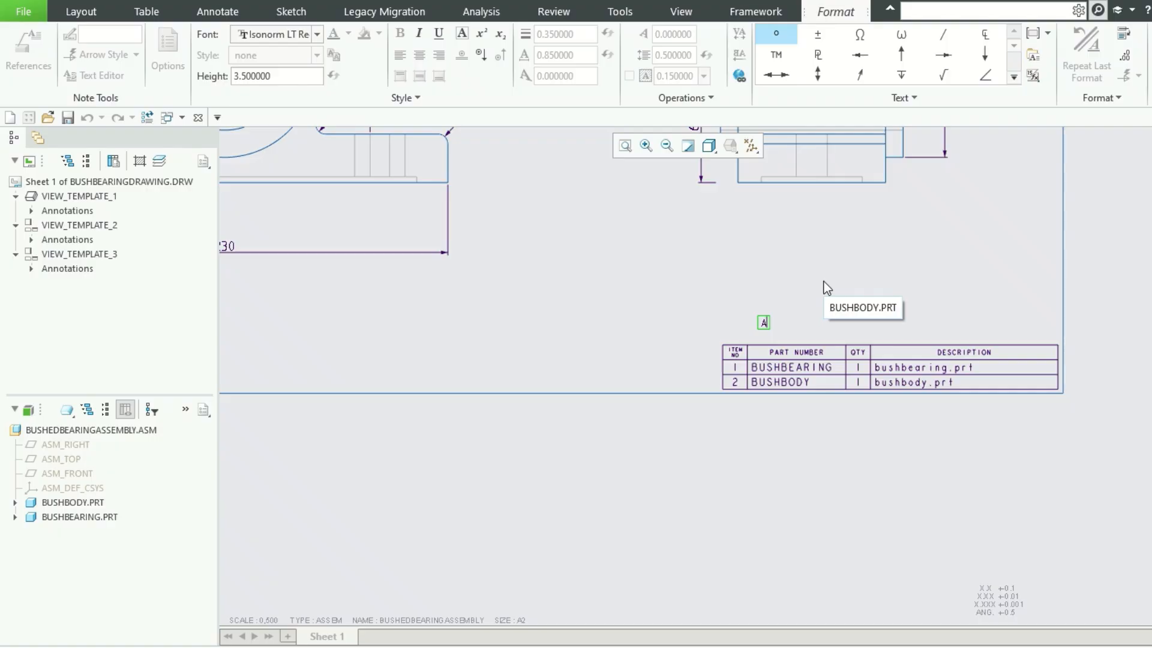
text(LL DIMENSIONS ARE)
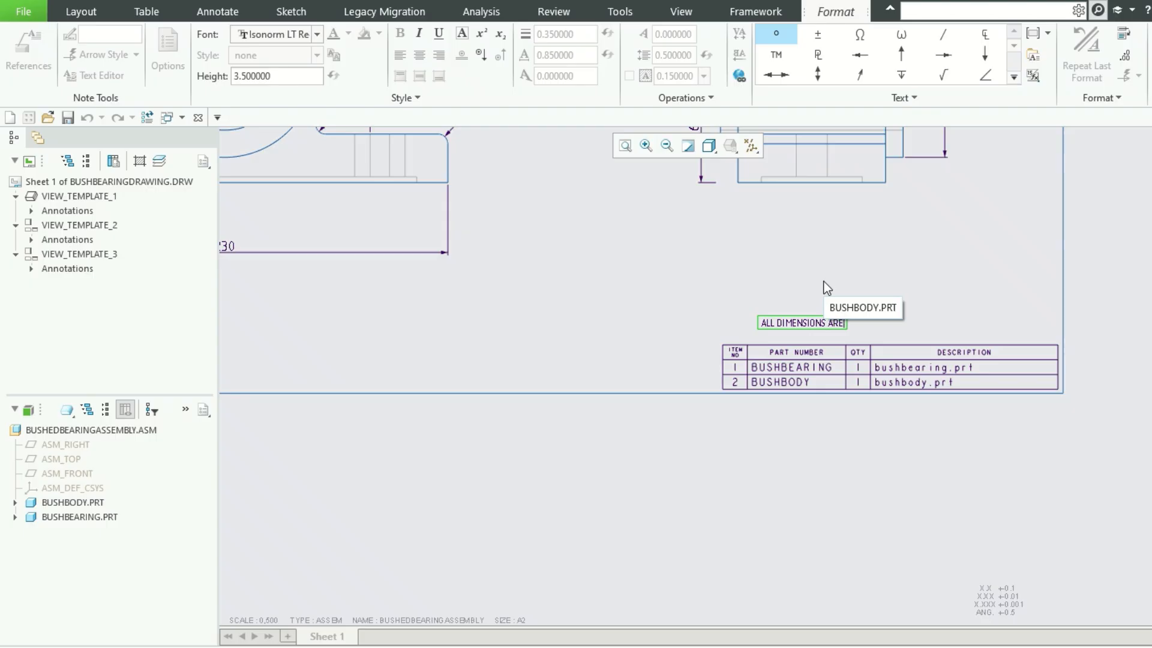
text( IN MM)
click(823, 282)
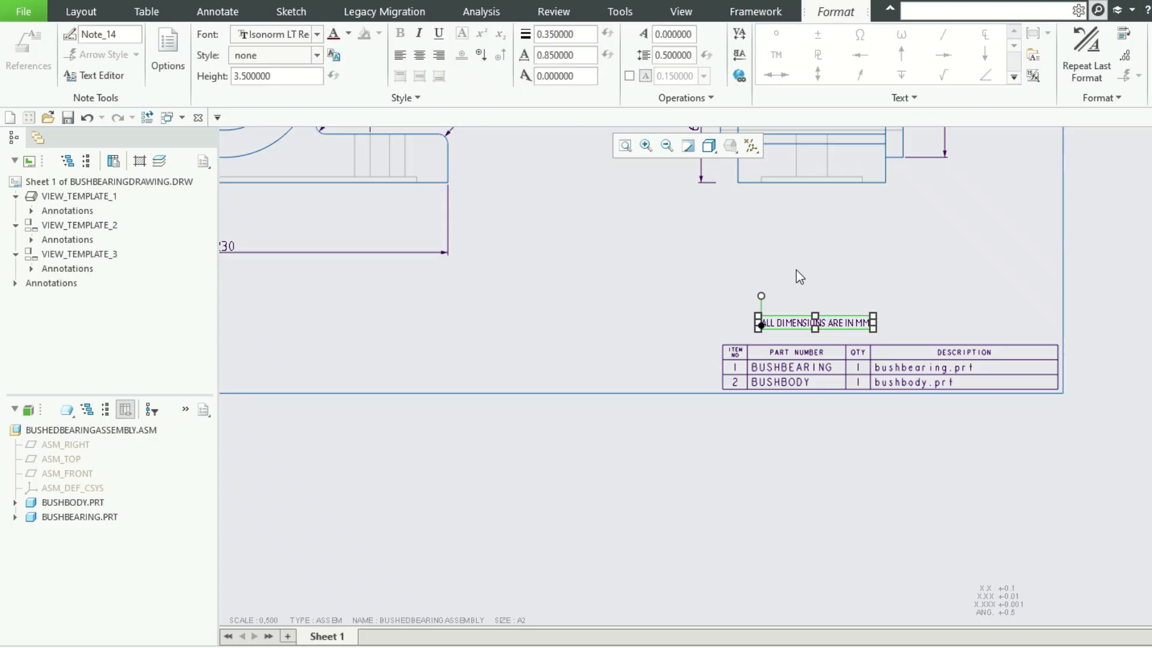
Move the units note above the table's DESCRIPTION column and set its text height to 6.
drag(778, 316, 925, 320)
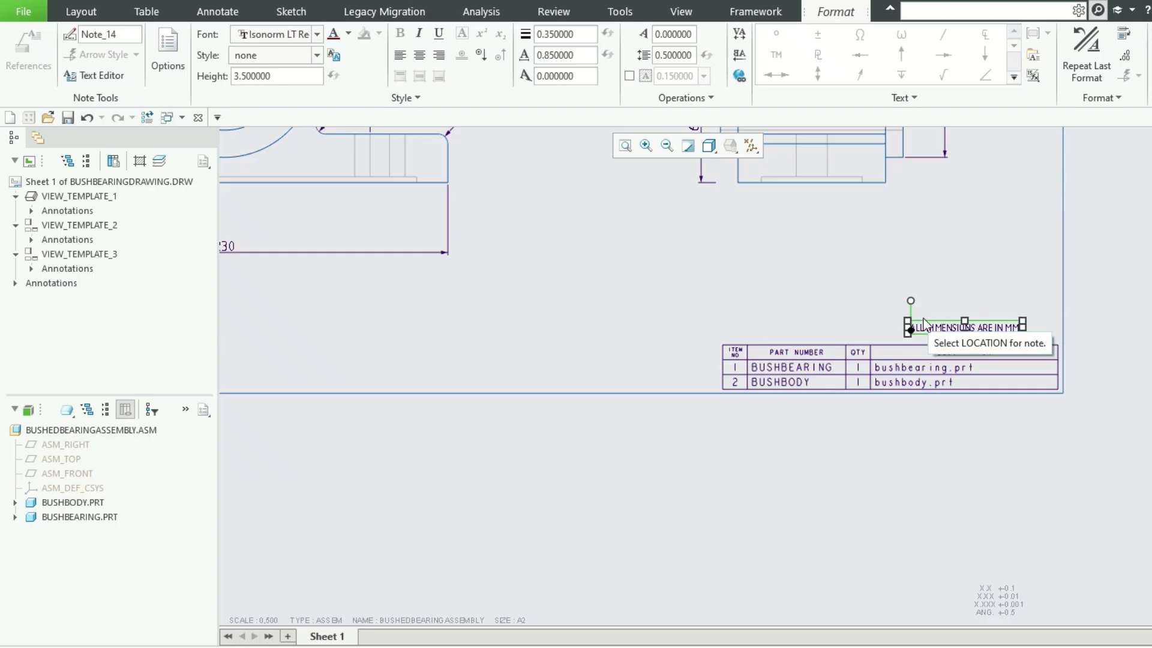
double_click(279, 70)
text(6)
key(Return)
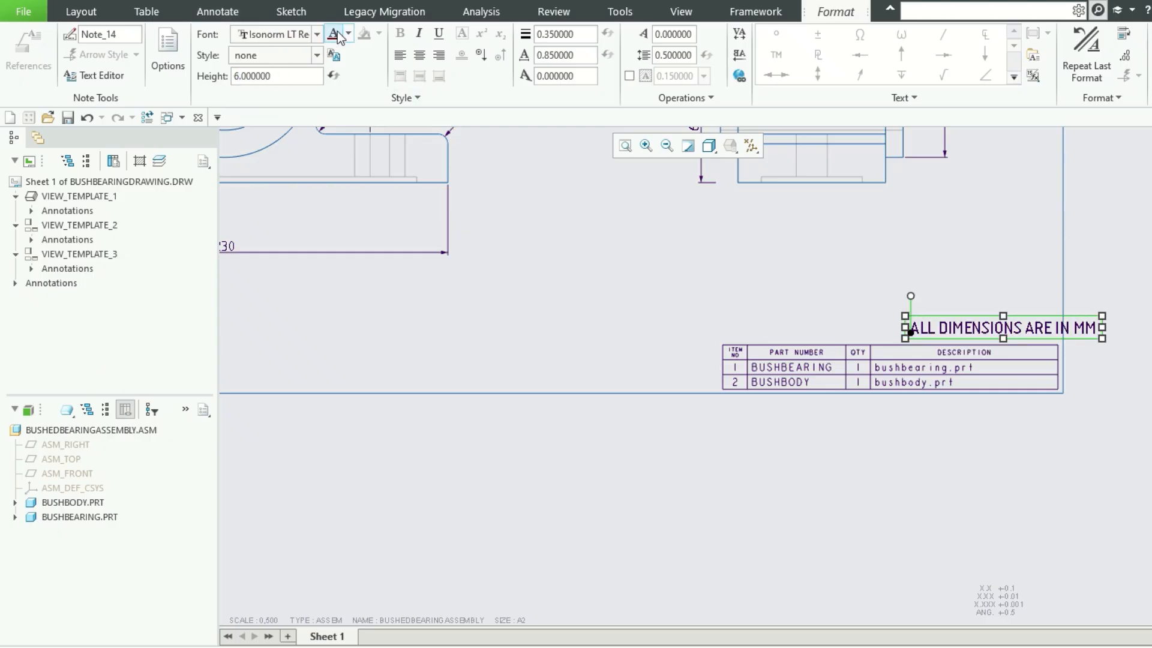
Set the units note's font to Arial Rounded MT Pro Bold and shift it inside the sheet border above the bill of materials table.
click(317, 36)
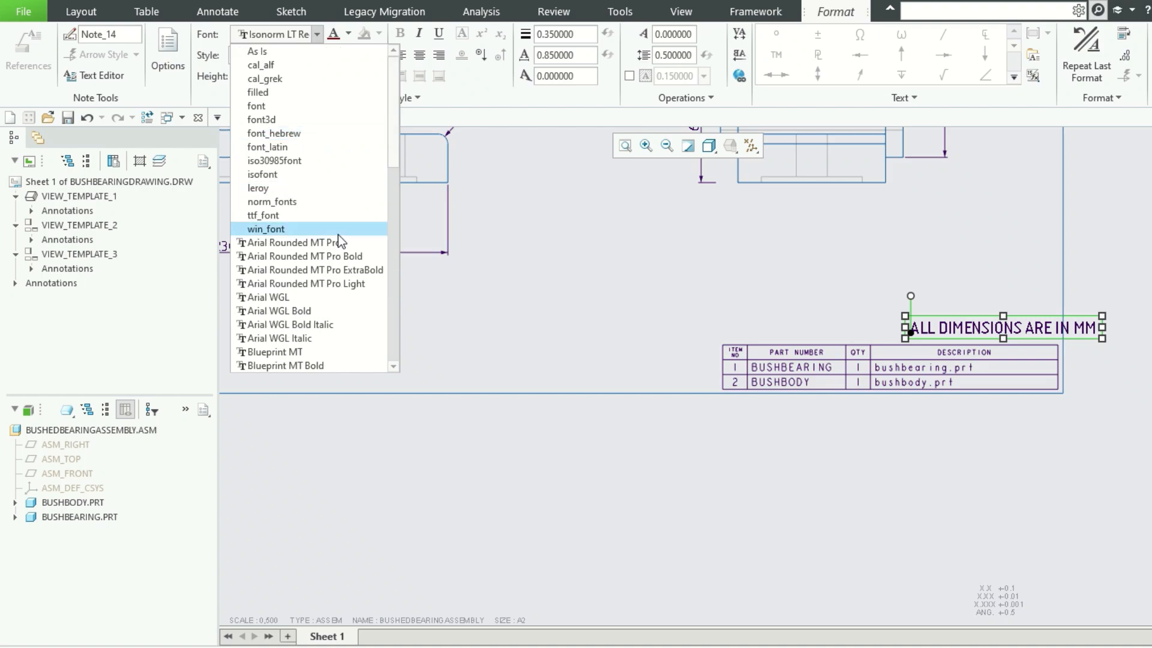
click(336, 255)
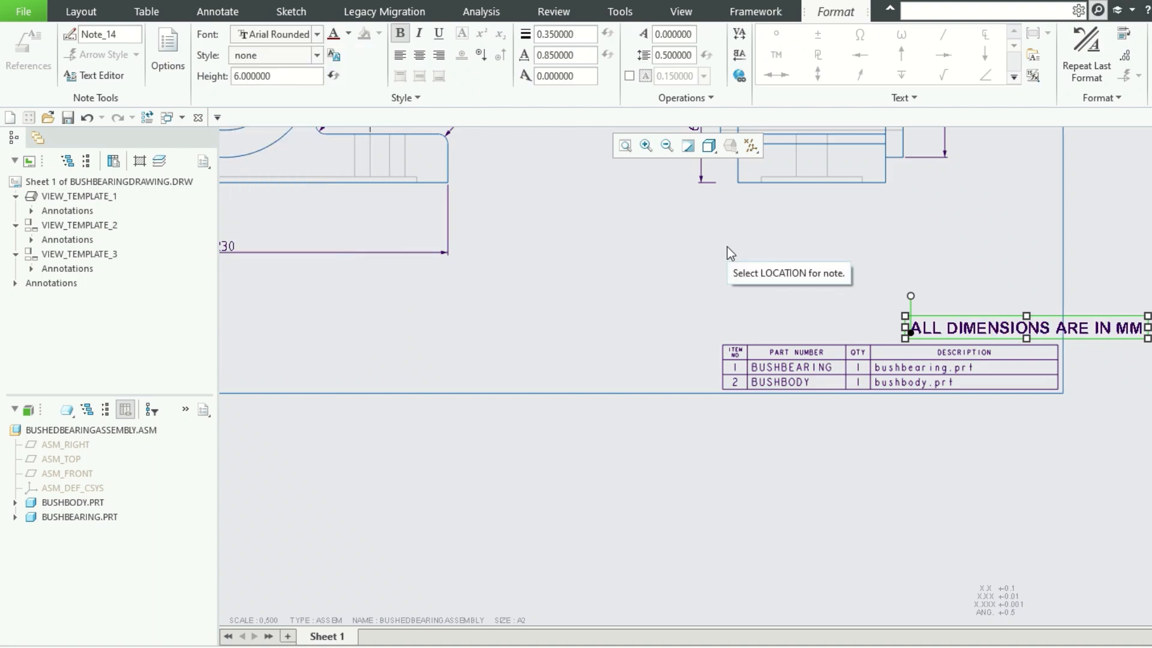
drag(958, 316, 822, 302)
scroll(1031, 419, down, 3)
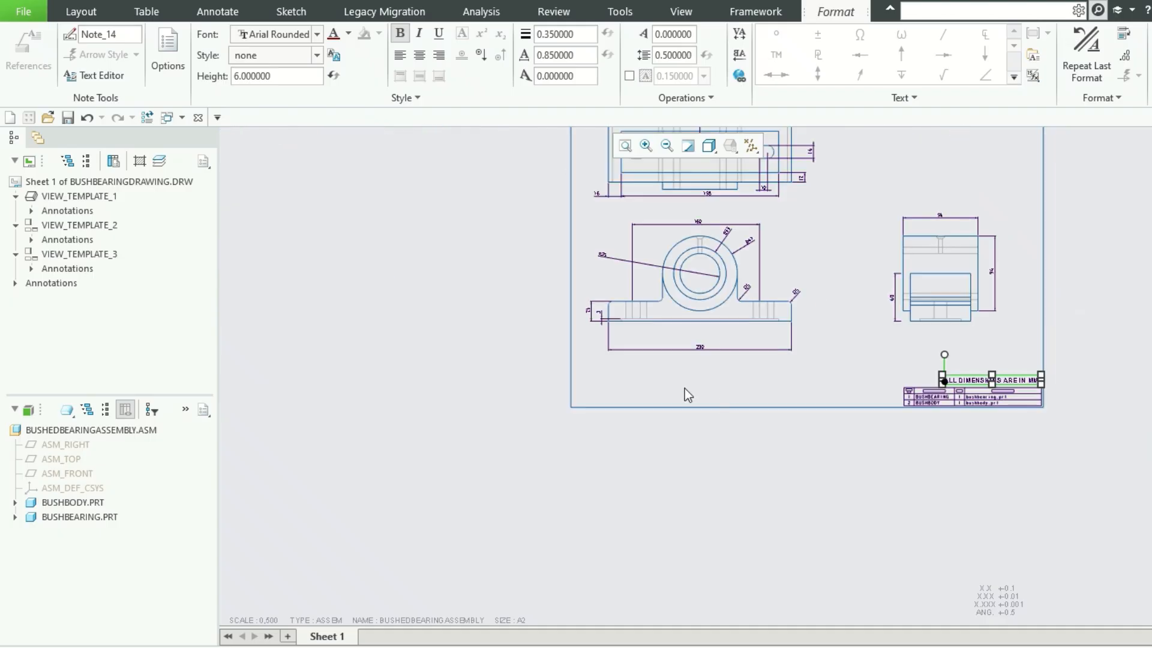
click(732, 391)
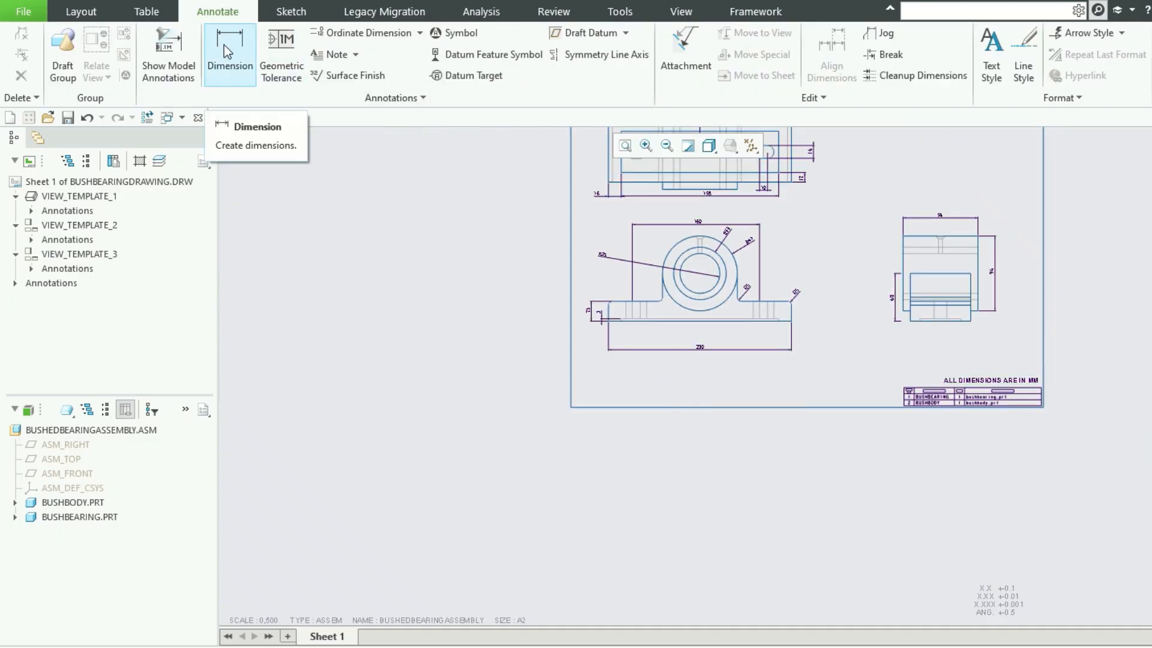
Add an unattached note reading "THANAPANDIYAN POLYTECHNIC COLLEGE" below the front view with a text height of 6.
click(330, 54)
click(637, 392)
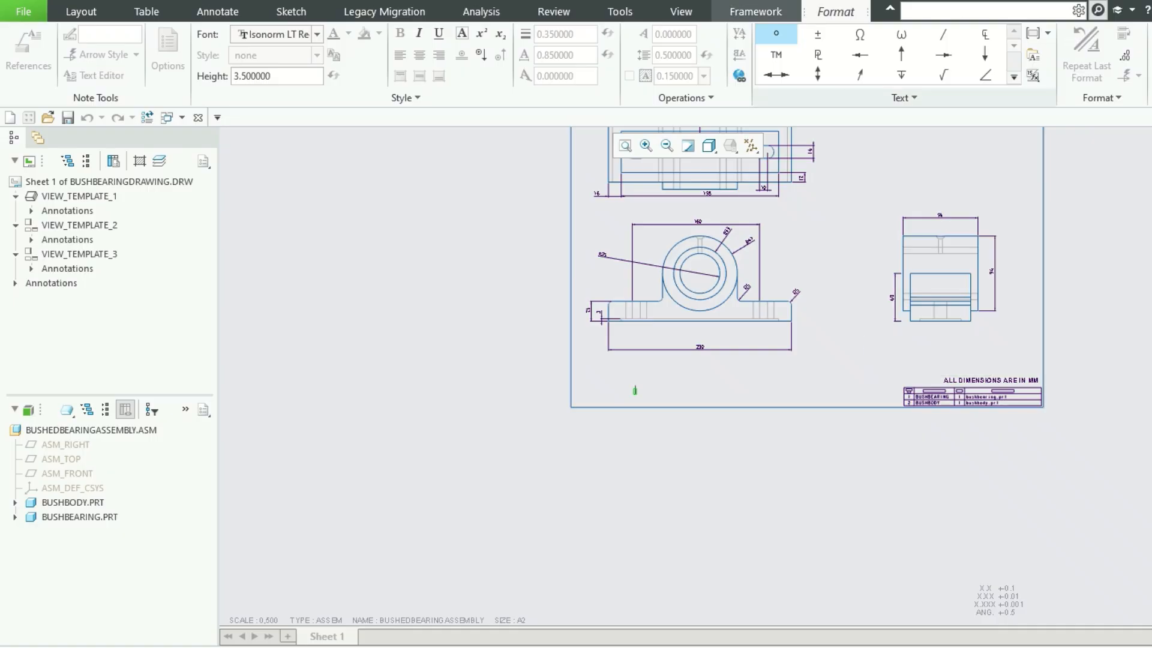
double_click(289, 78)
text(6)
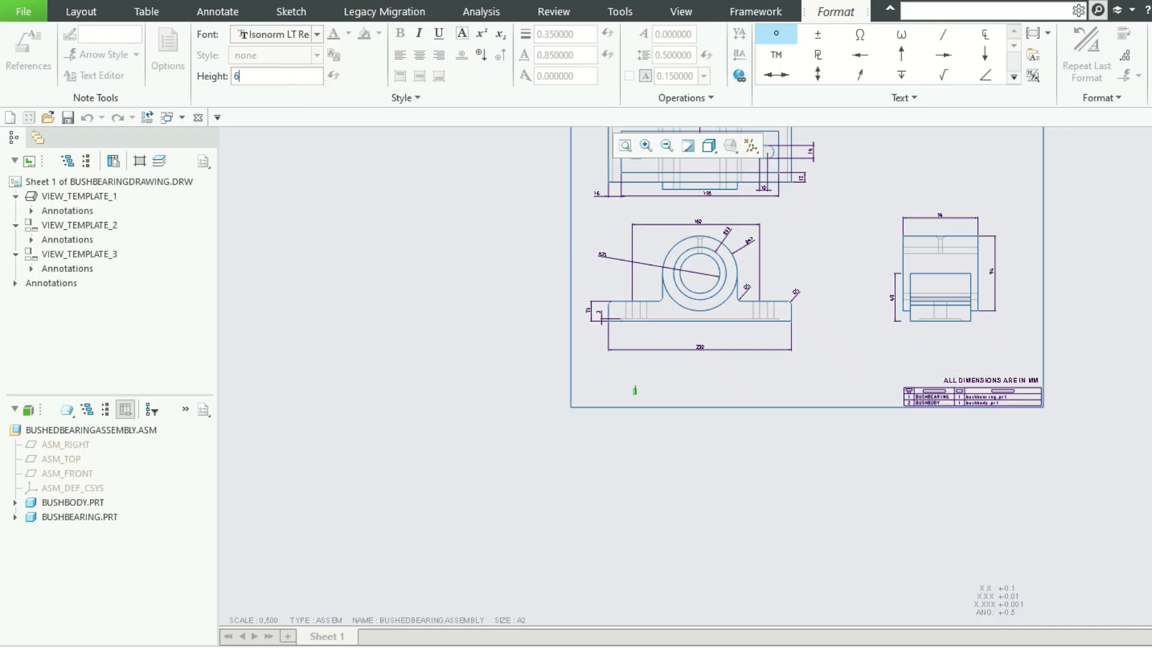
key(Return)
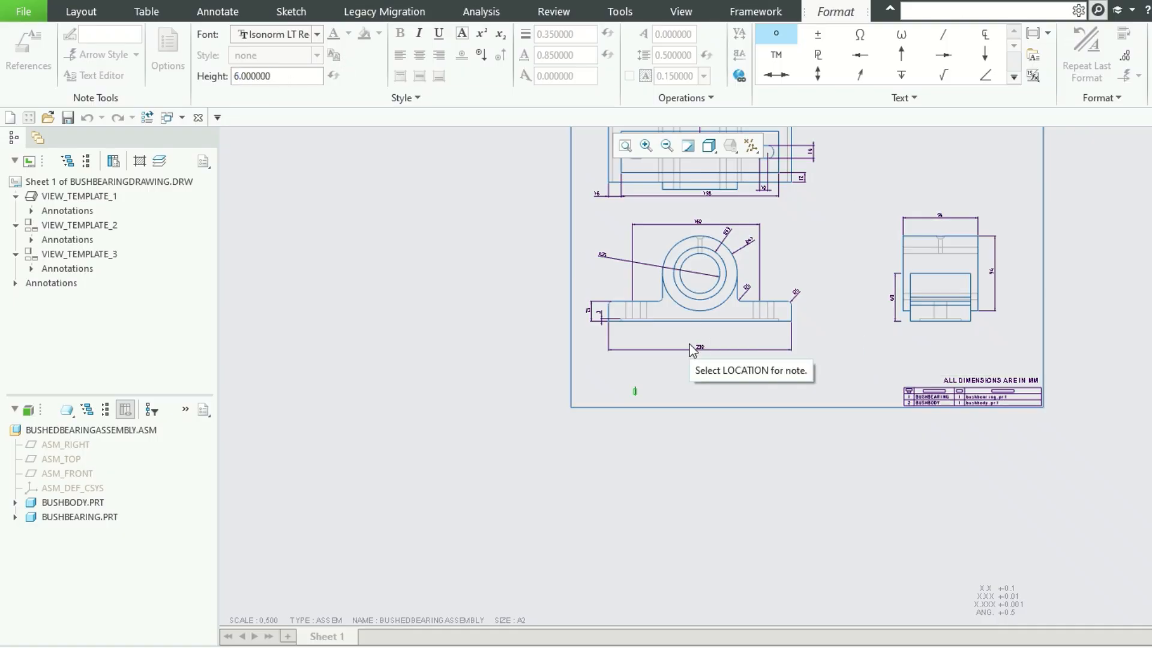
text(THANAPANDIYAN POL)
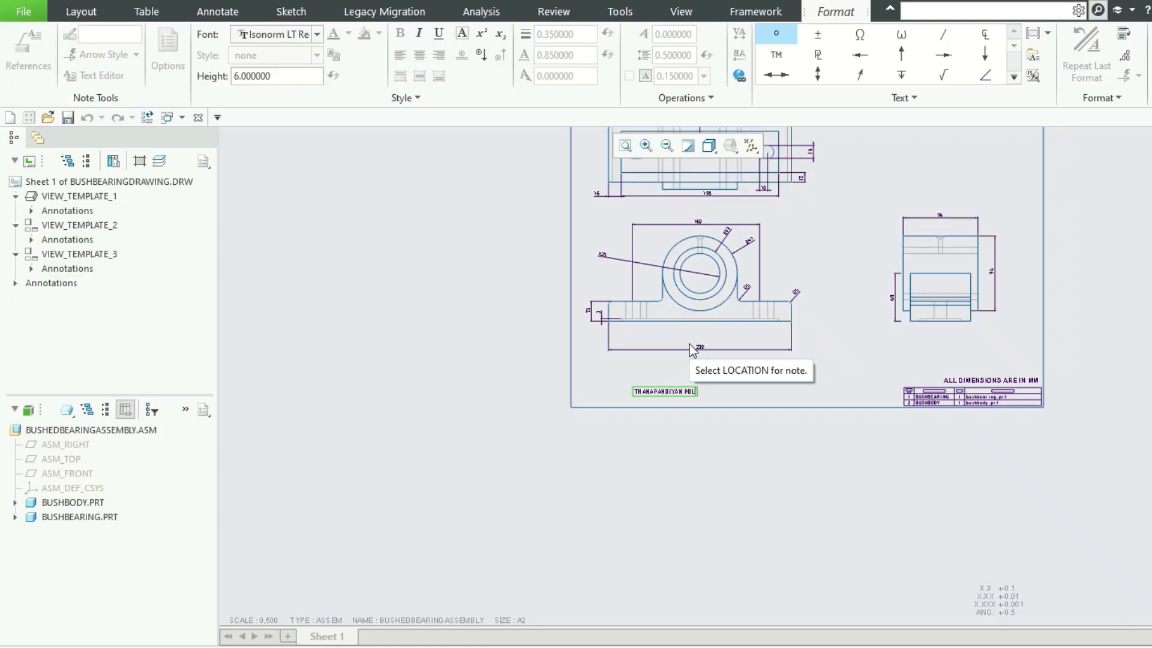
text(YTECHNICCOLLEGE)
click(664, 389)
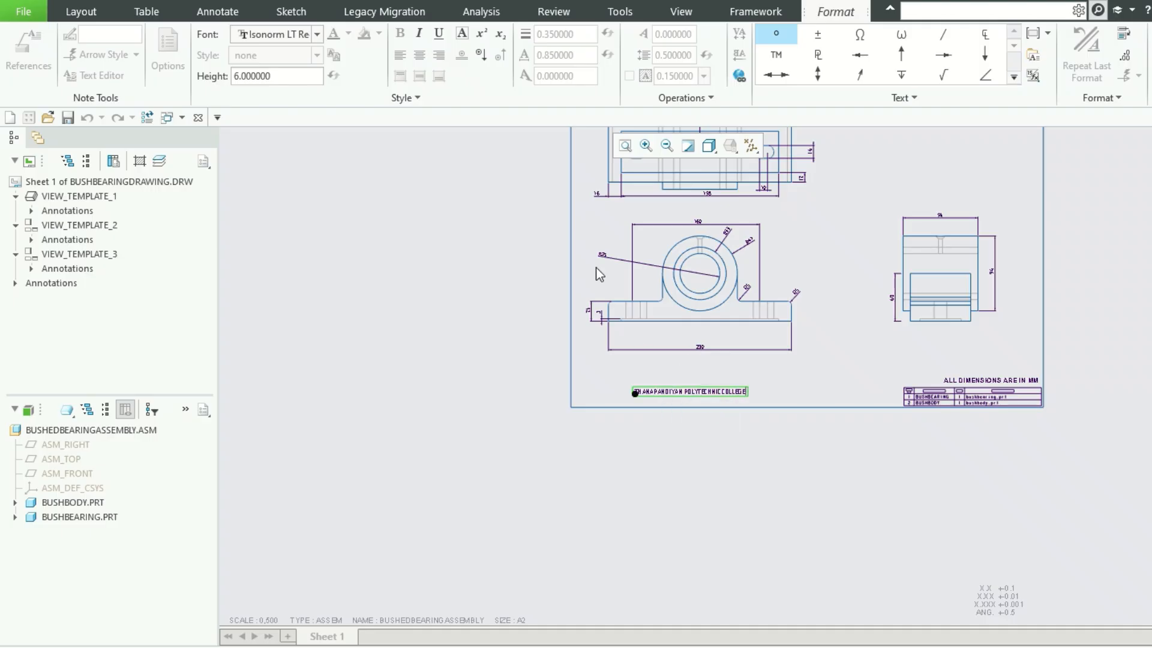
Set the font of the college name note to Arial Rounded MT Pro Bold.
click(317, 34)
scroll(319, 134, up, 10)
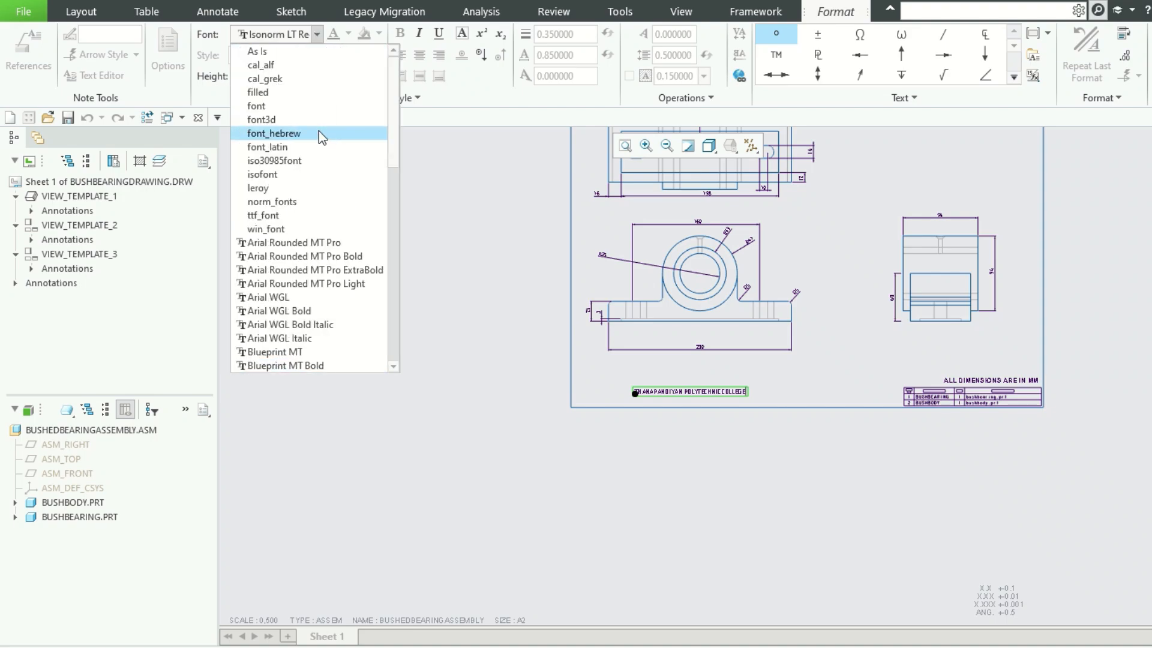
click(342, 256)
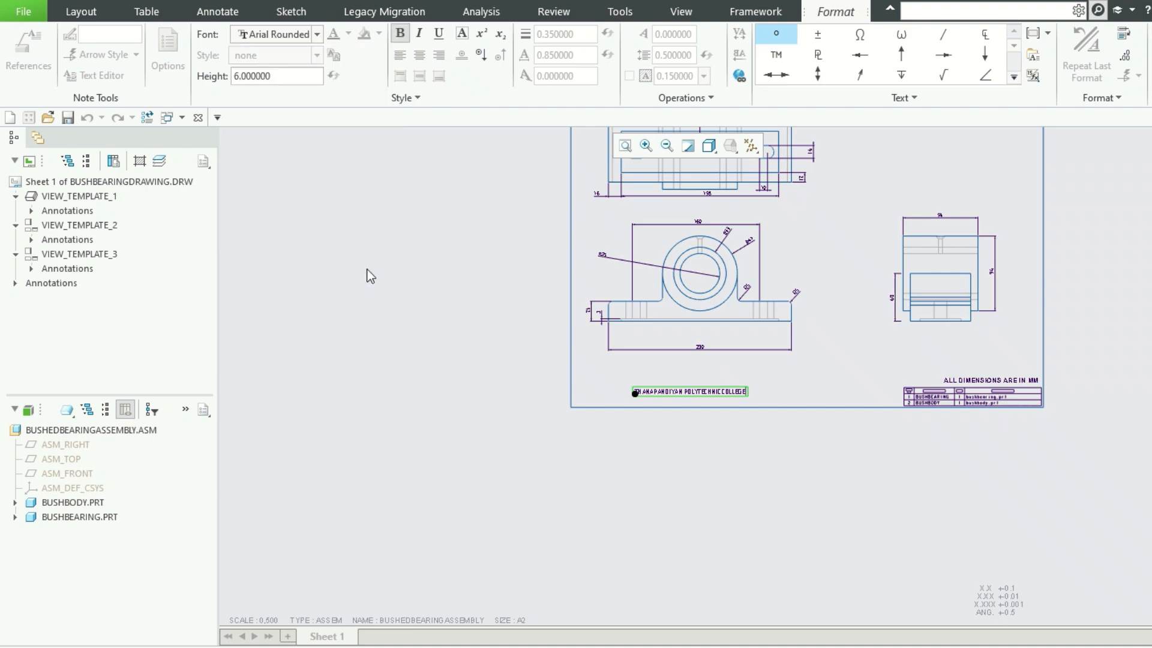
click(675, 401)
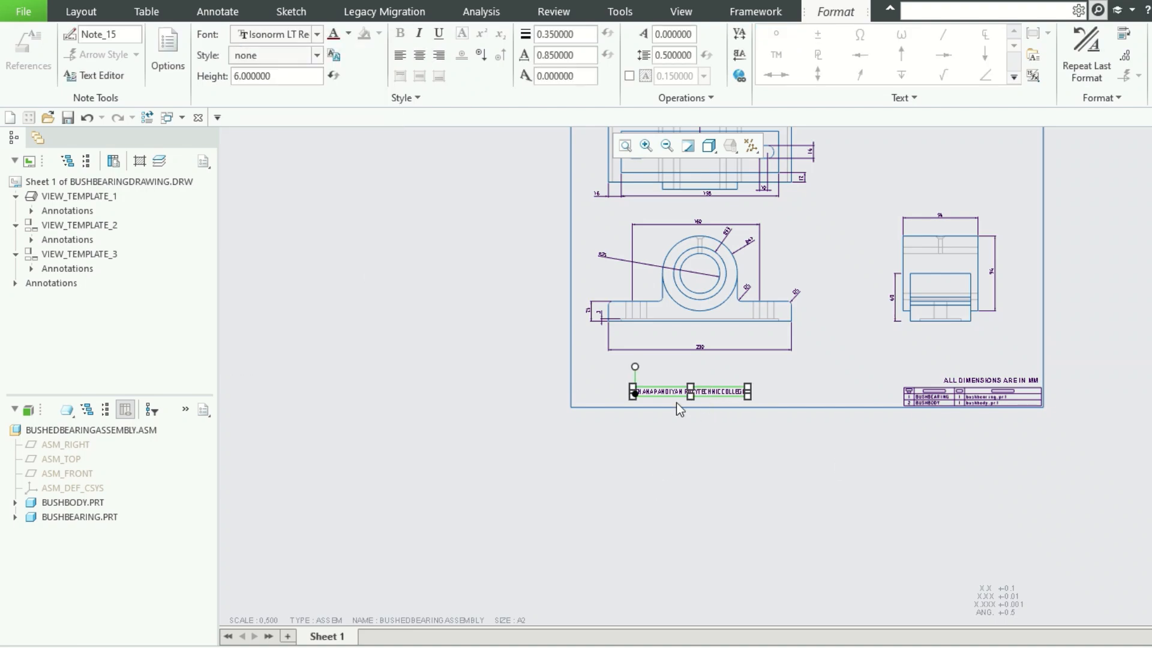
click(317, 34)
scroll(325, 190, up, 10)
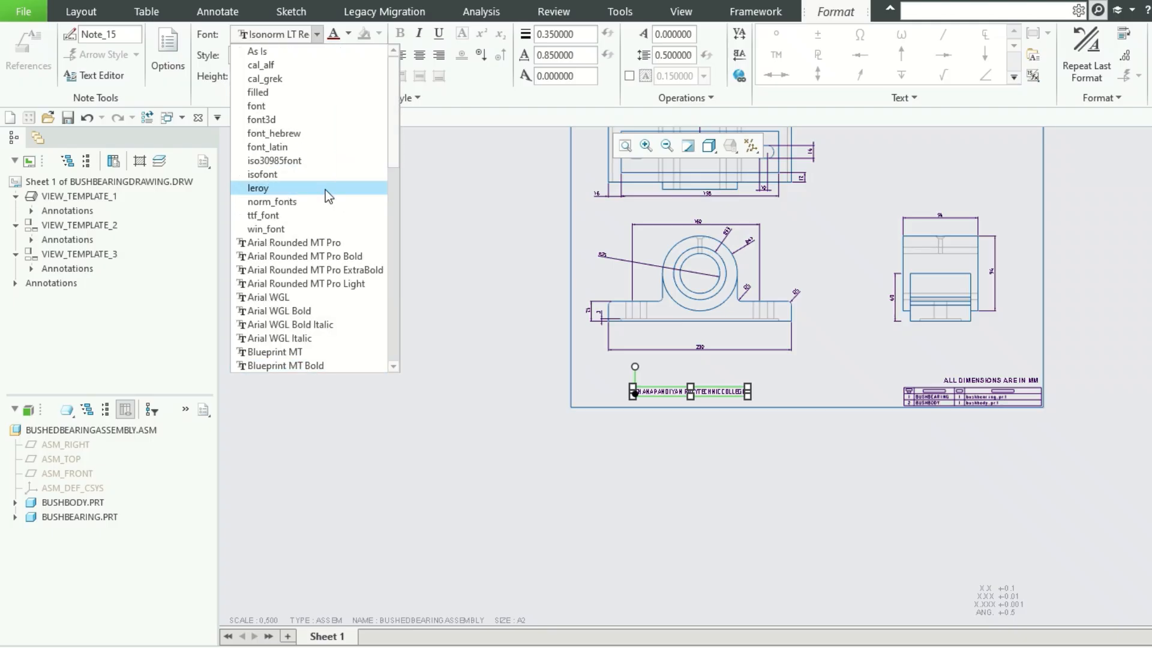
click(354, 256)
Set the text height of the college name note to 8.
click(281, 77)
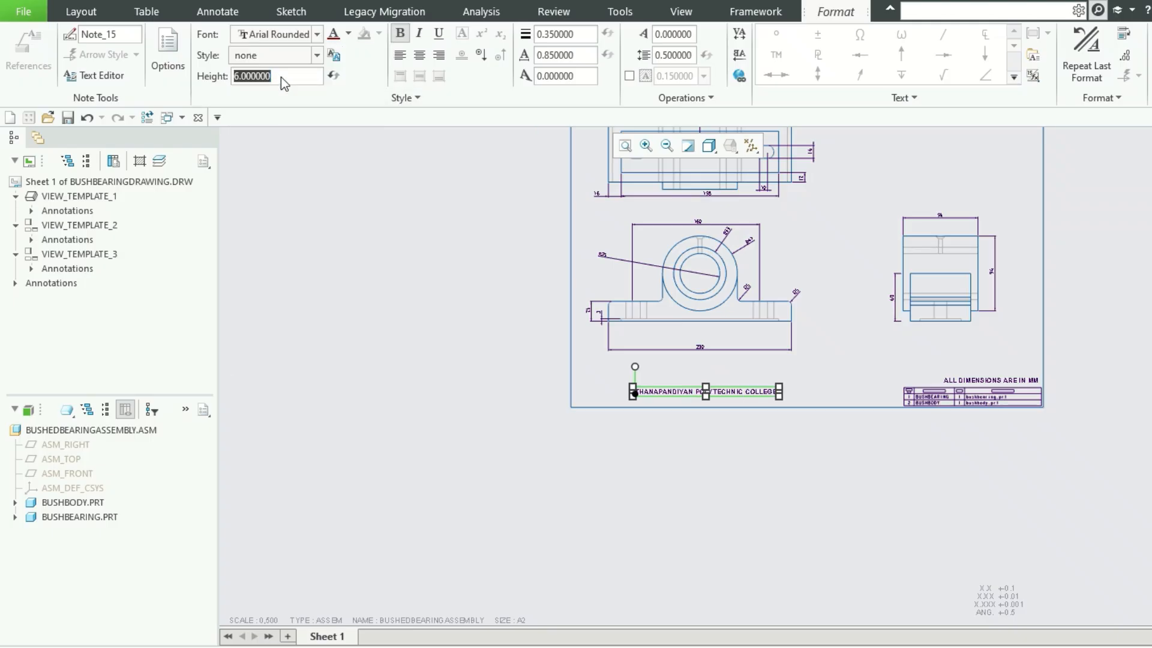
text(8)
key(Return)
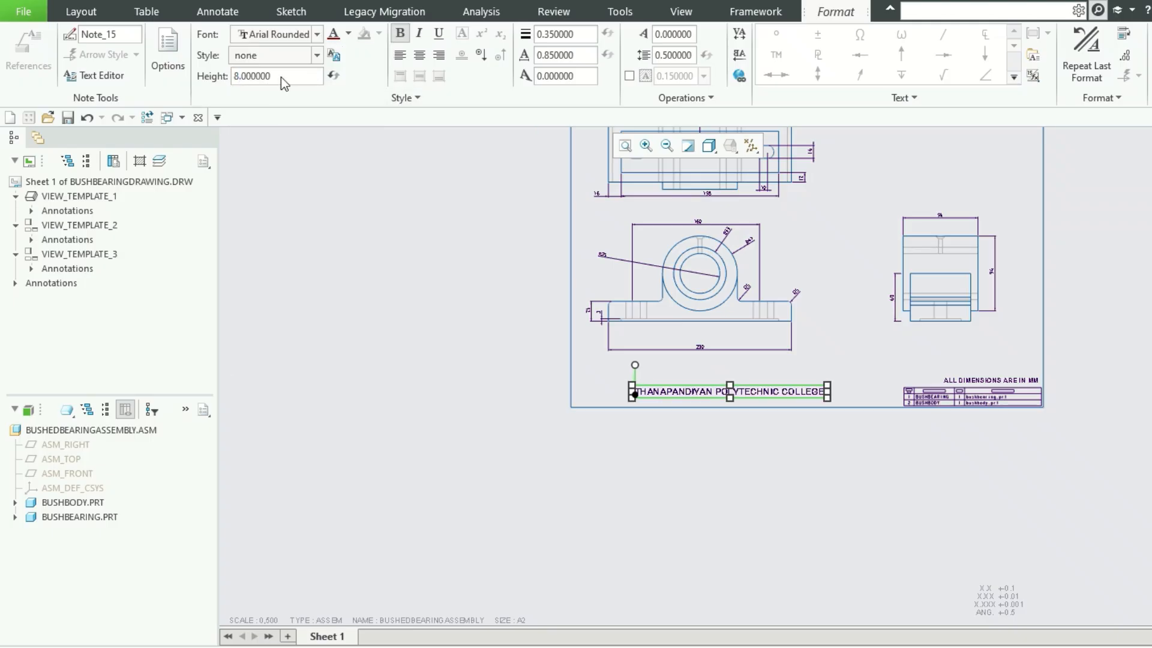
scroll(668, 381, down, 1)
scroll(668, 380, down, 1)
scroll(684, 390, up, 5)
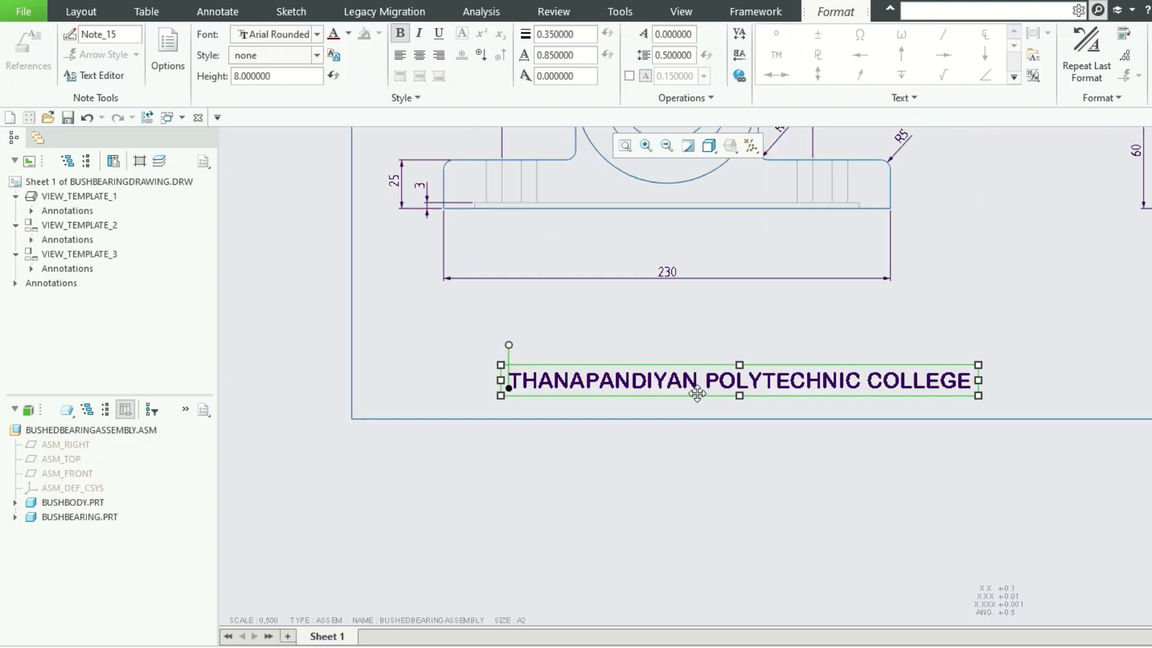
scroll(694, 396, down, 6)
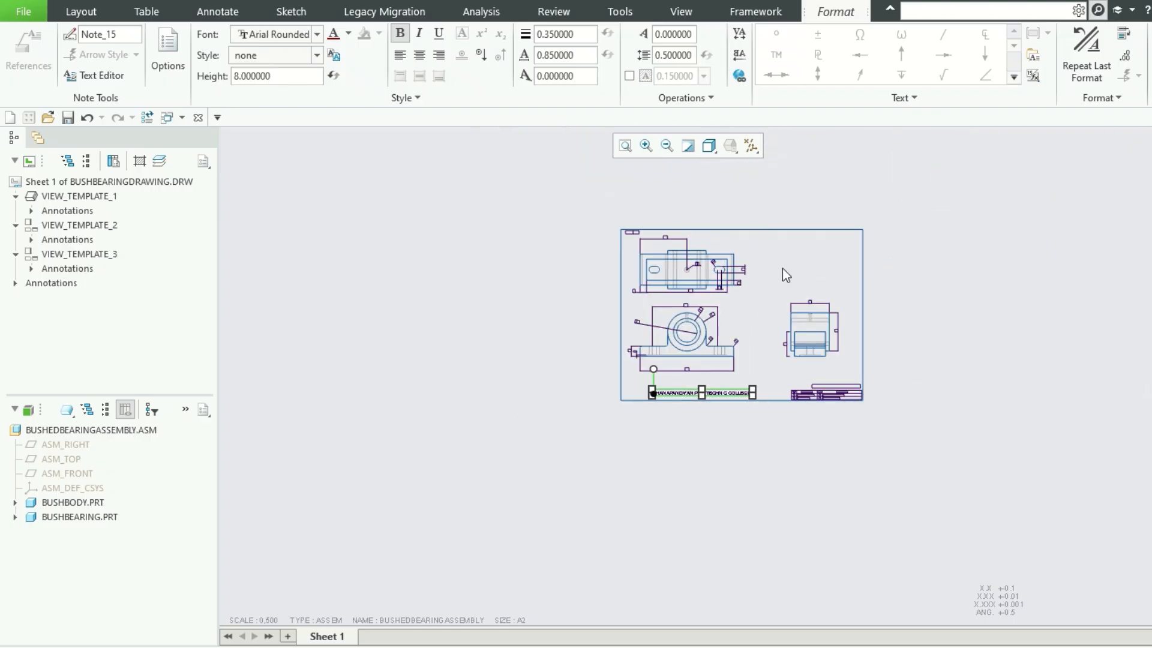
scroll(783, 267, up, 2)
Add an unattached title note reading "2D BUSHED BEARING ASSEMBLY DRAIWING" above the top view, near the upper sheet border.
click(211, 7)
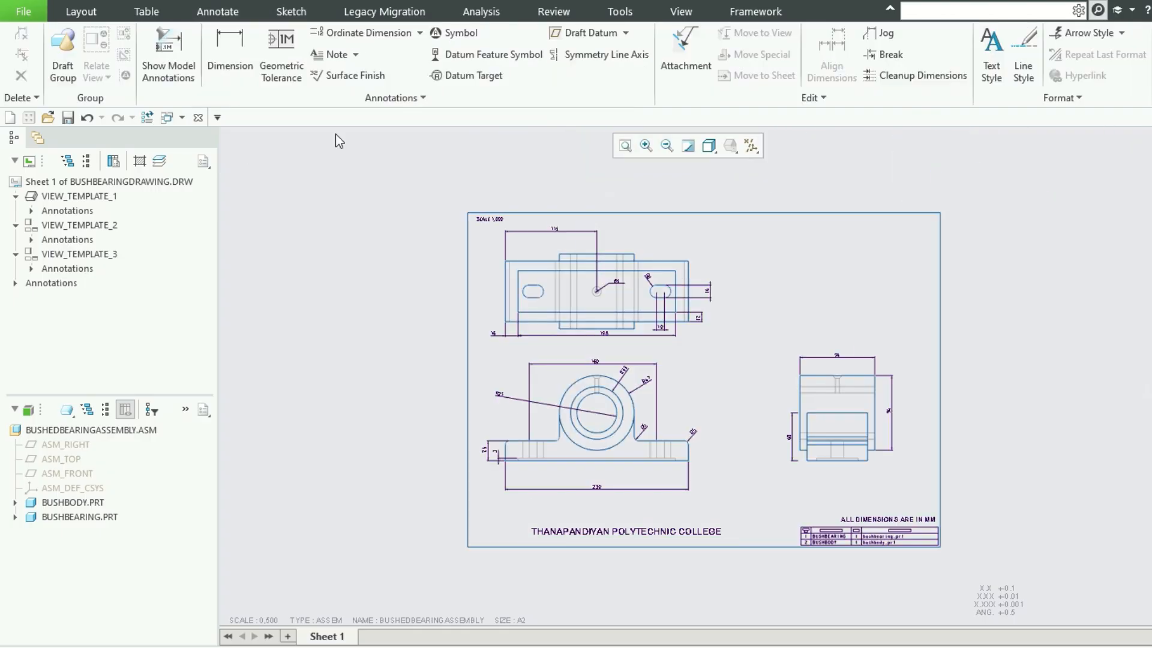
click(319, 54)
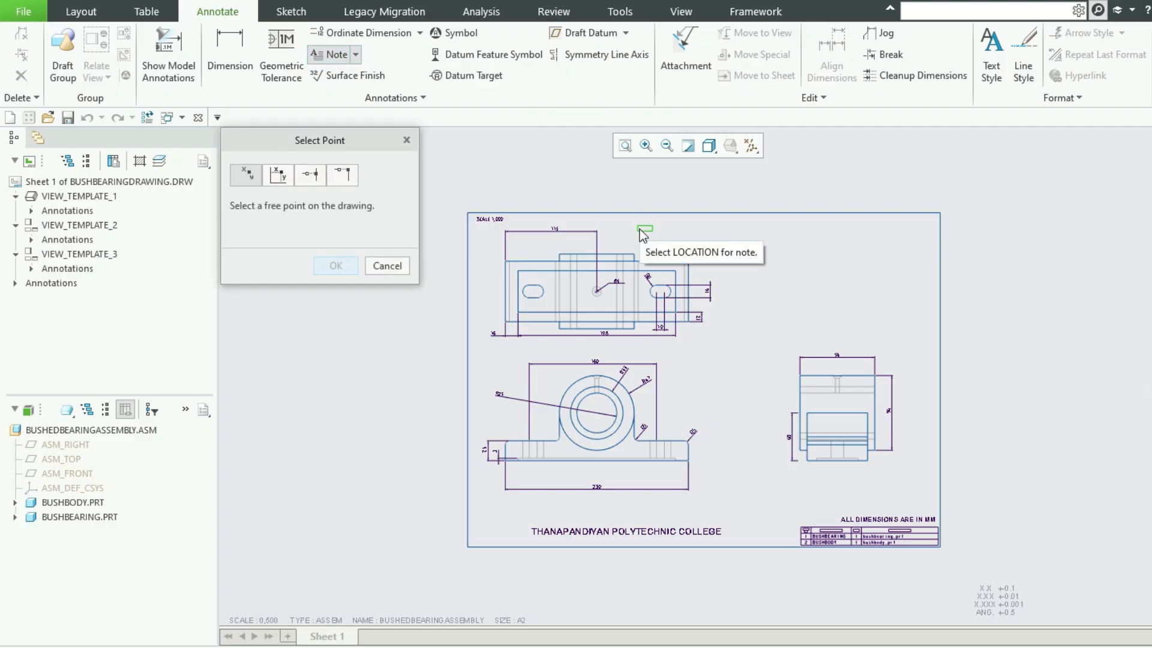
click(637, 226)
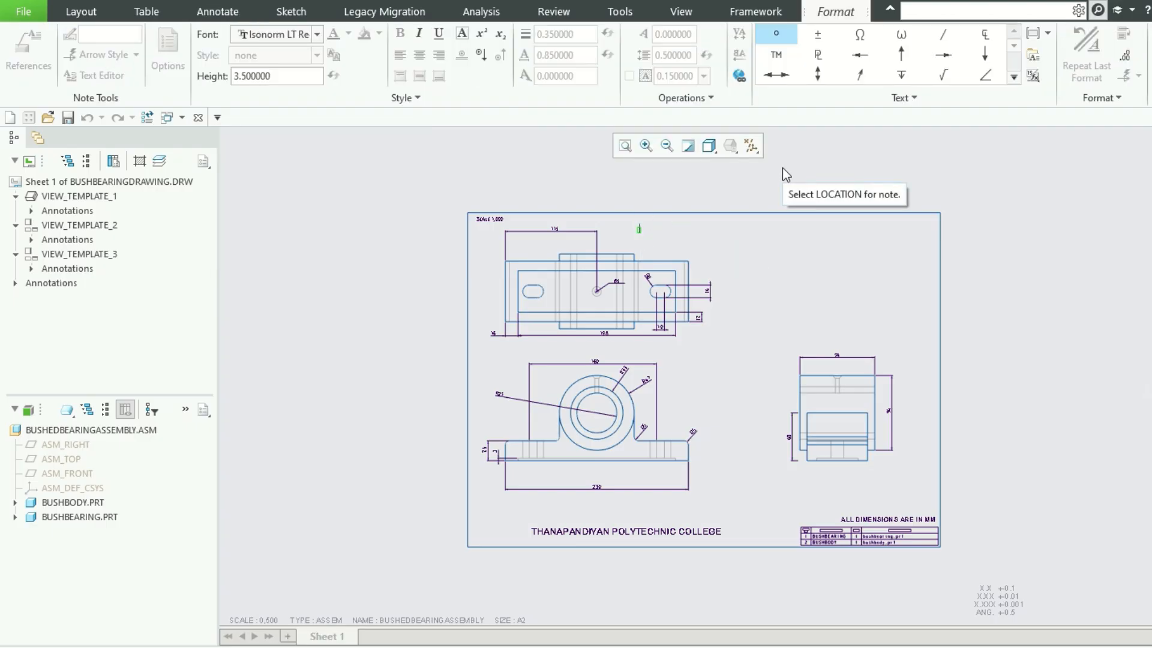
text(BUSHBEARING ASSEMBLY DRAWING)
click(800, 240)
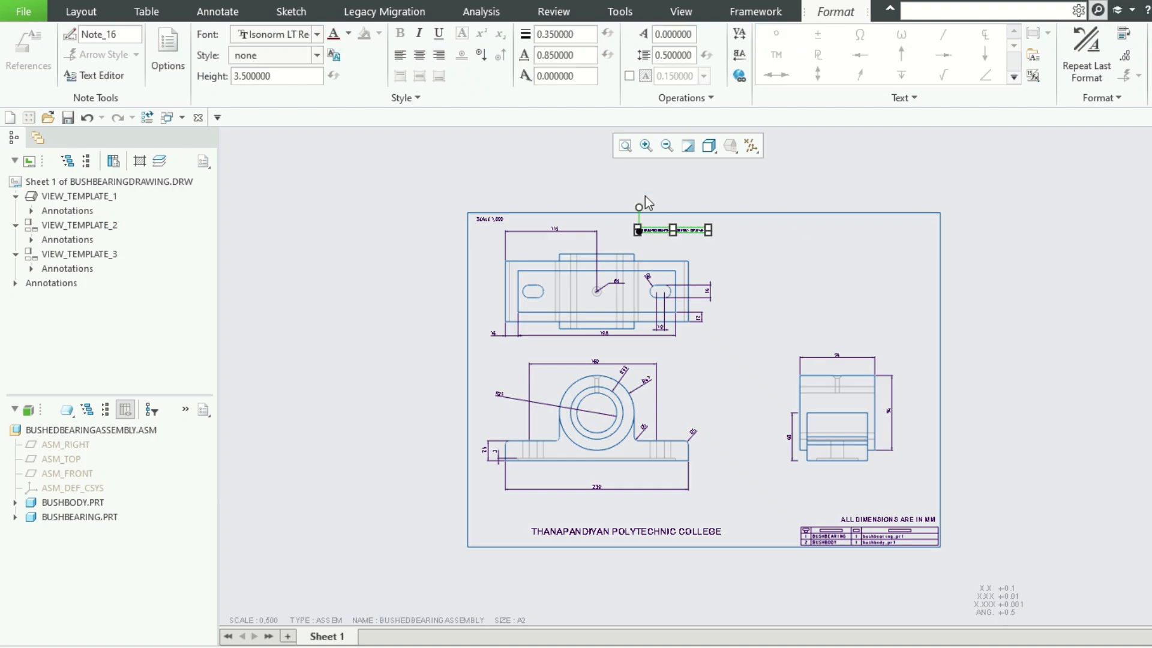
Set the title note's text height to 10 and its font to Arial Rounded MT Pro Bold.
double_click(282, 77)
text(10)
key(Return)
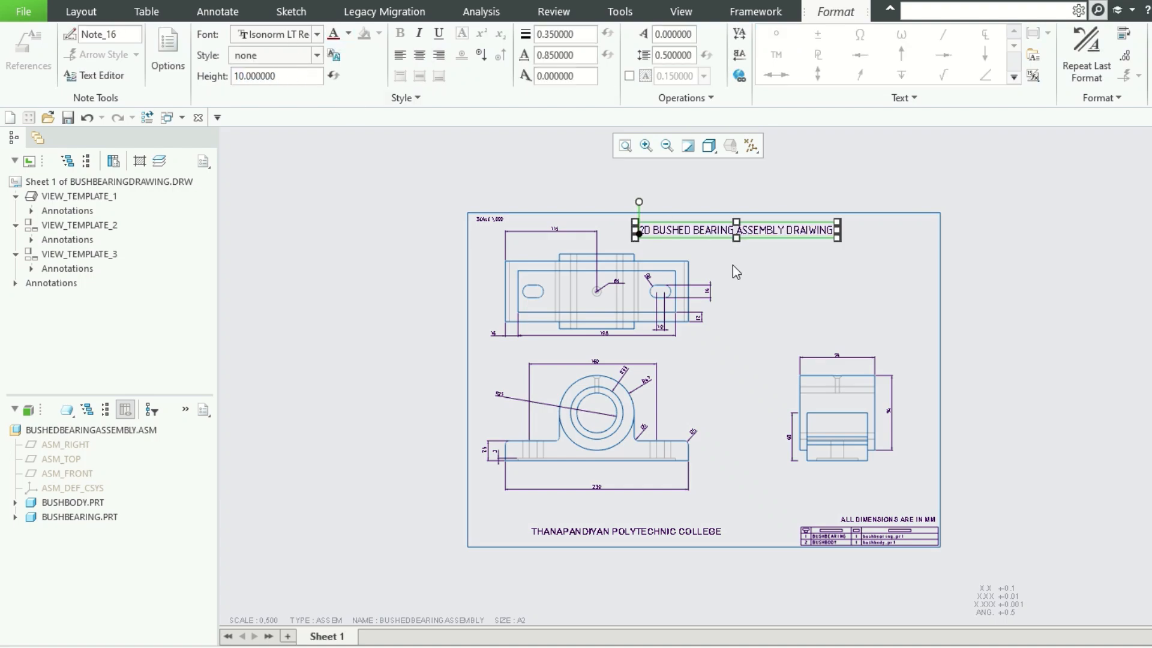
scroll(779, 238, up, 2)
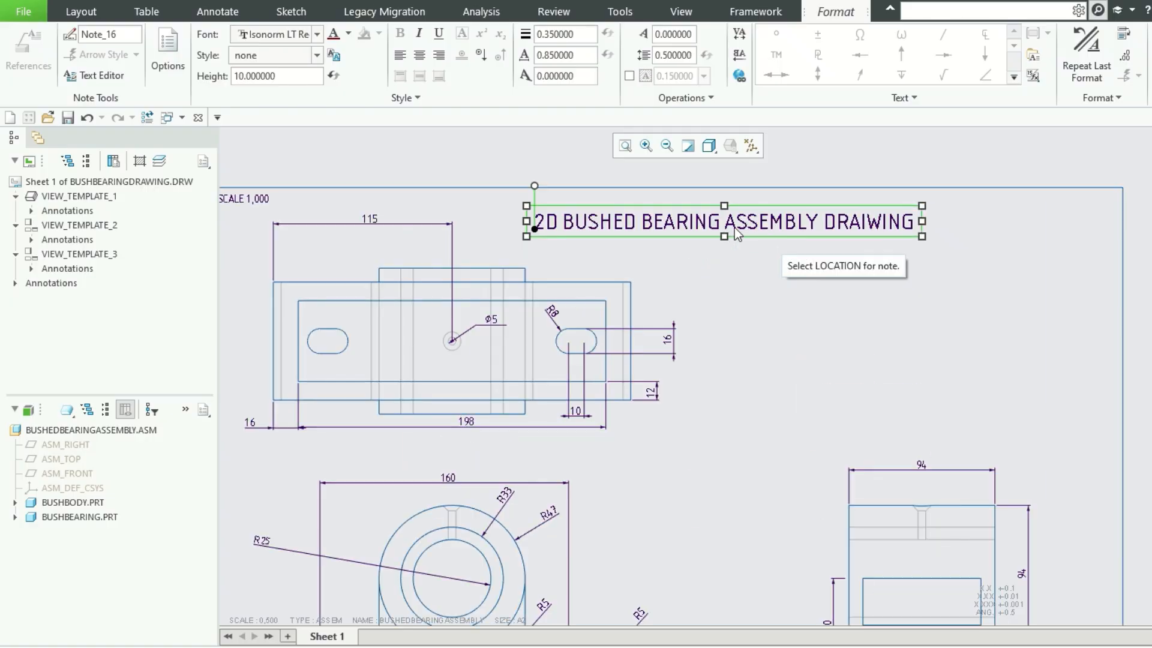
click(312, 34)
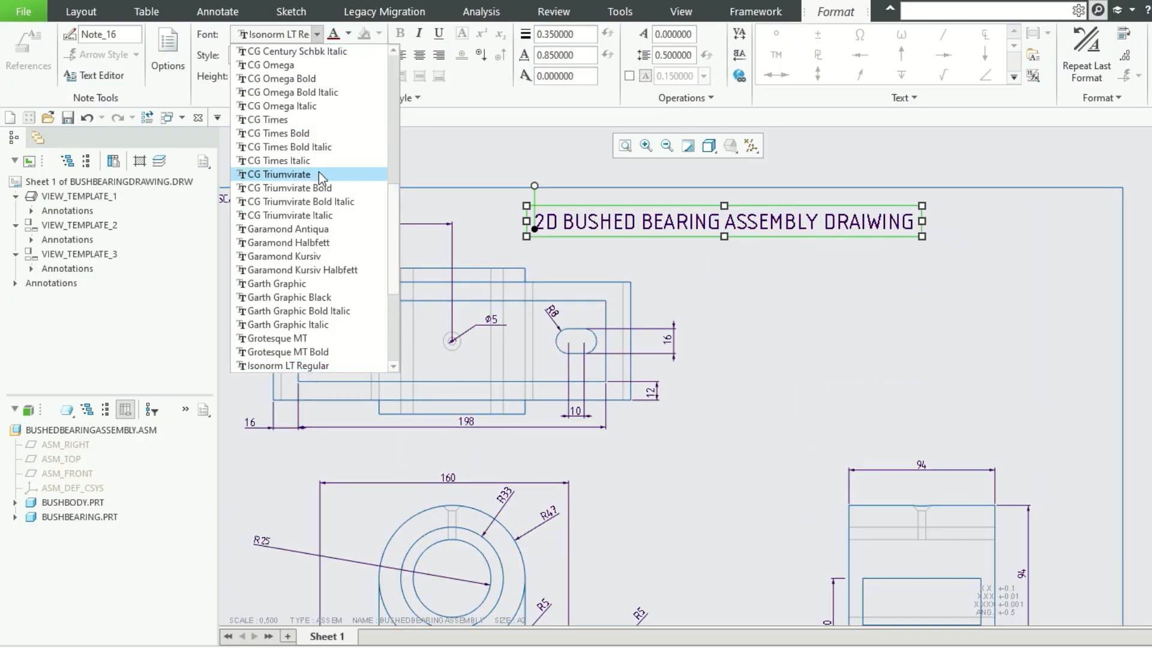
scroll(318, 172, up, 10)
click(282, 256)
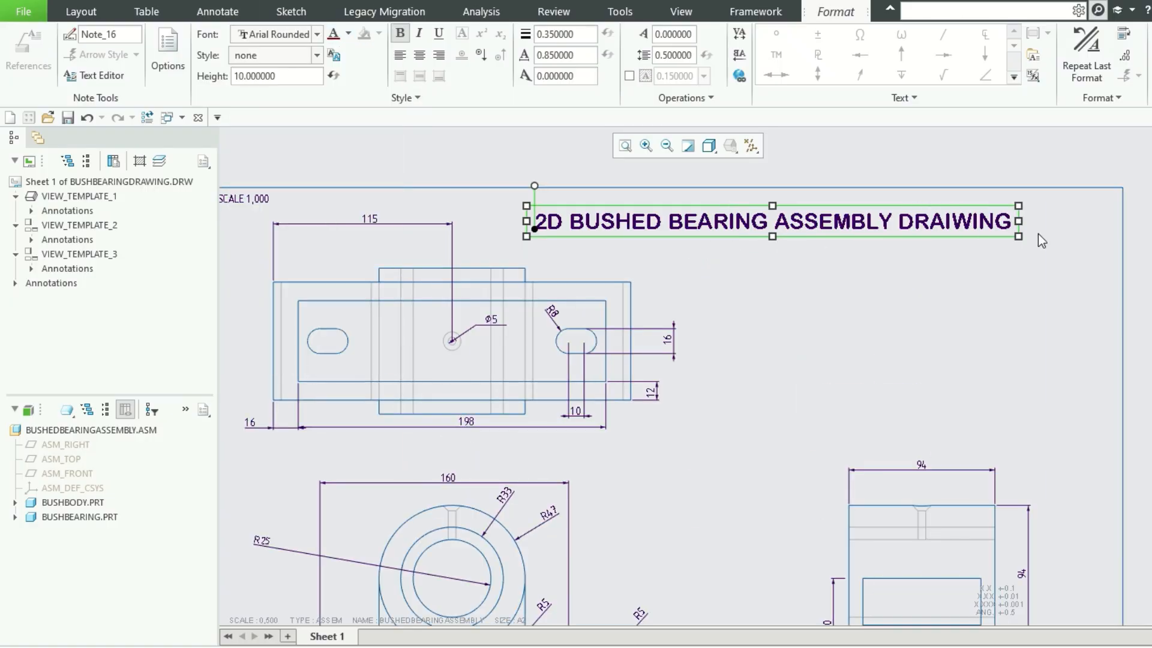
Correct the title's last word to "DRAWING" and shift the note slightly left along the upper sheet border.
click(951, 223)
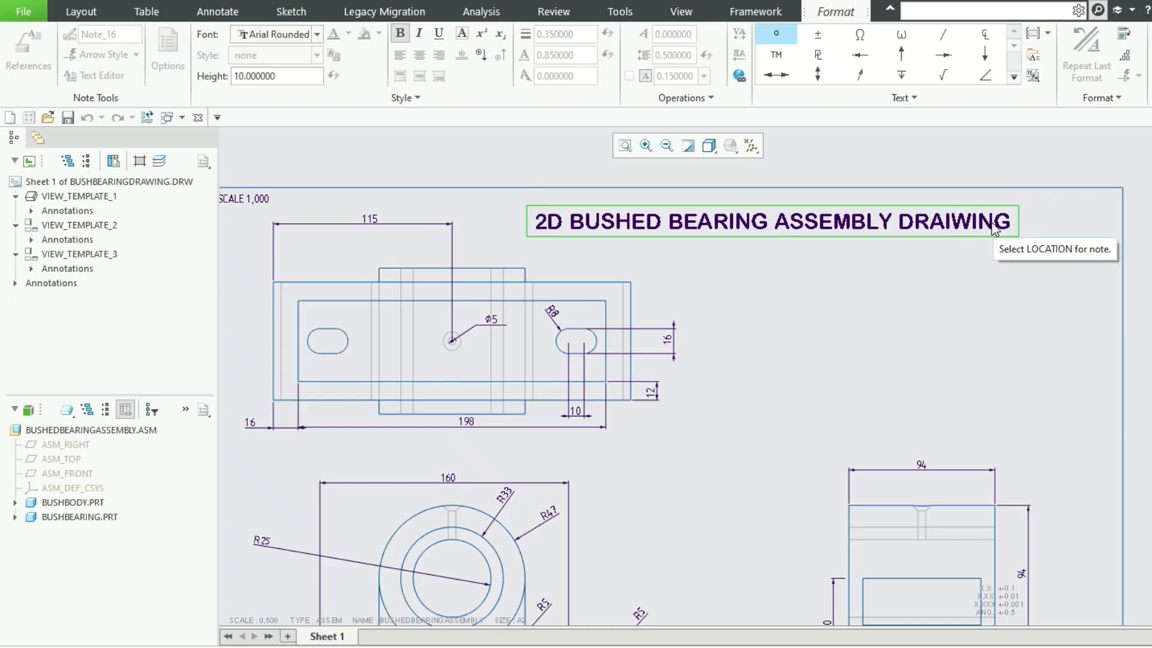
key(BackSpace)
scroll(973, 289, down, 2)
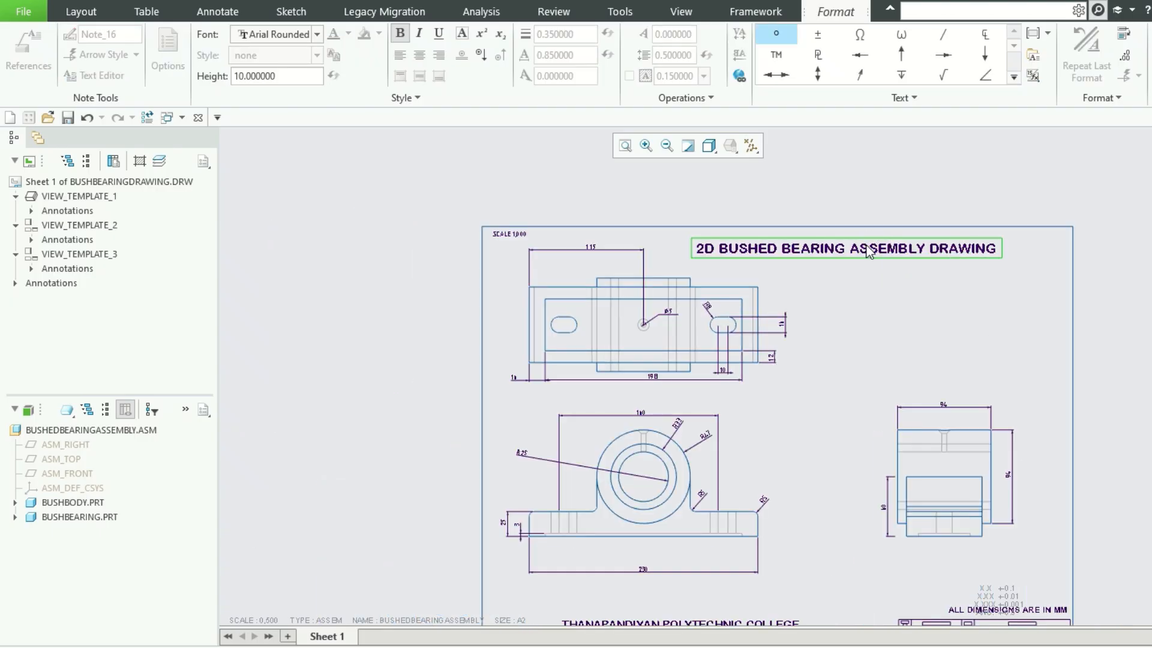
drag(867, 238, 833, 234)
scroll(972, 340, up, 2)
scroll(971, 340, down, 4)
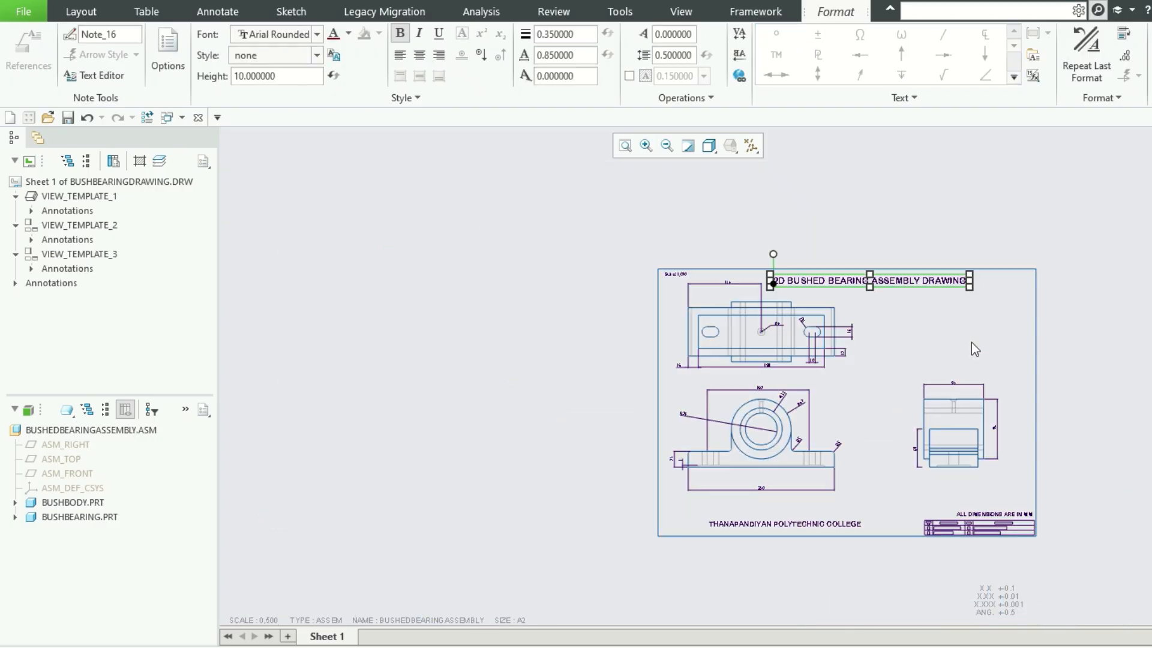
scroll(973, 342, up, 2)
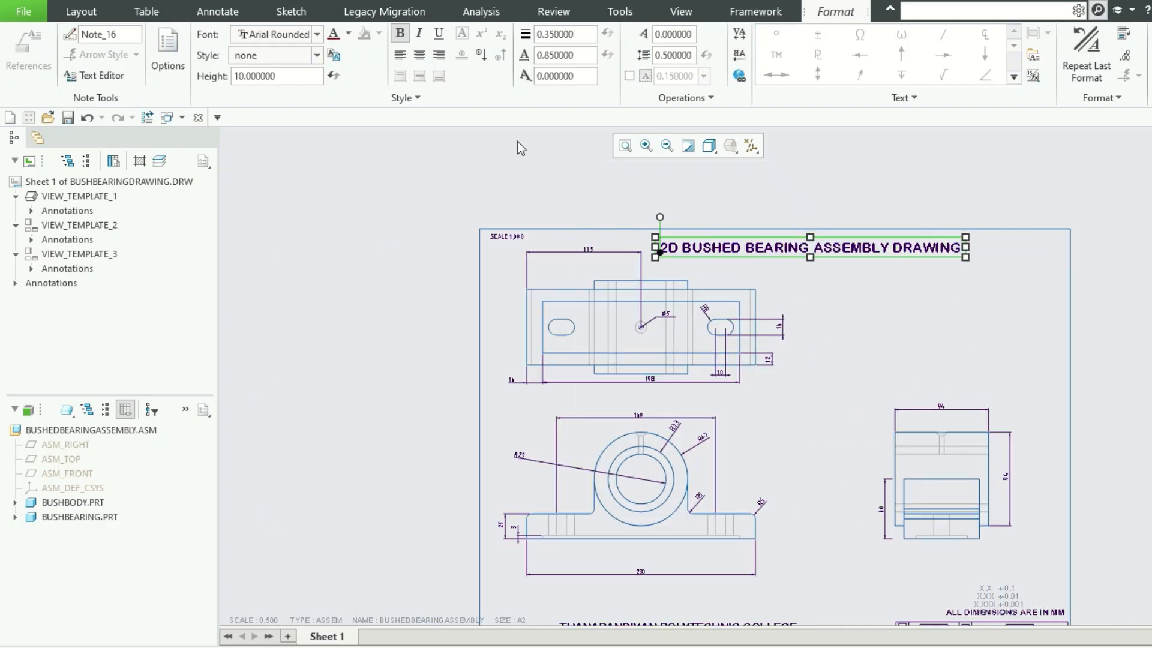
key(Escape)
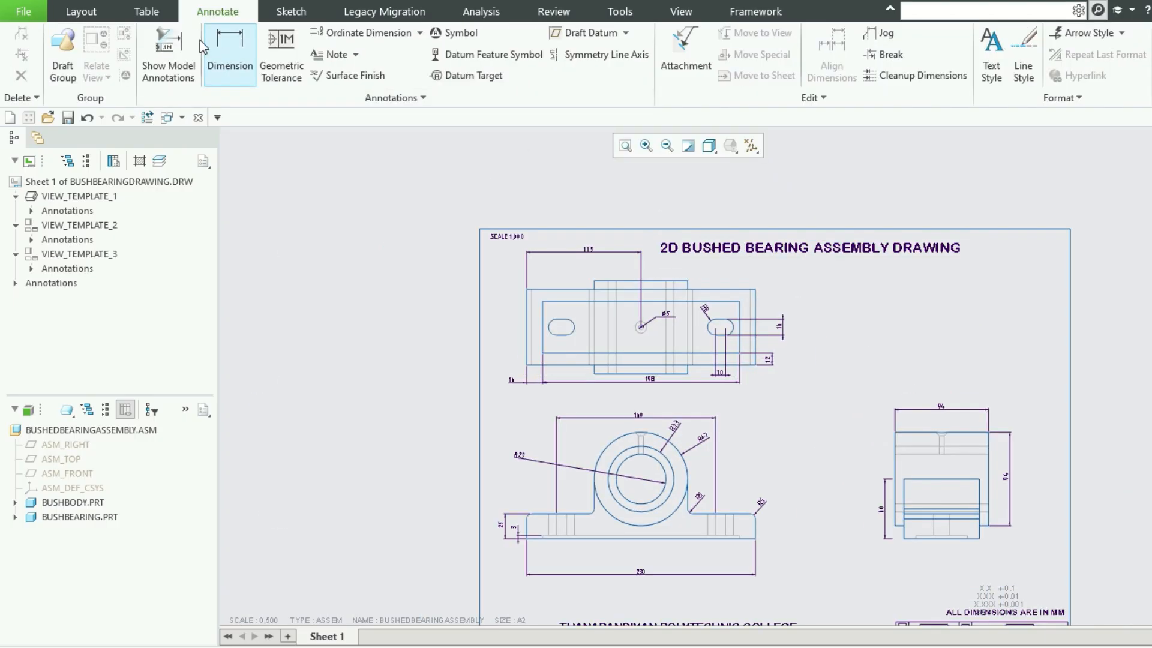
Place a general view with no combined state above the side view and give it a custom scale of 0.75.
click(81, 11)
click(298, 73)
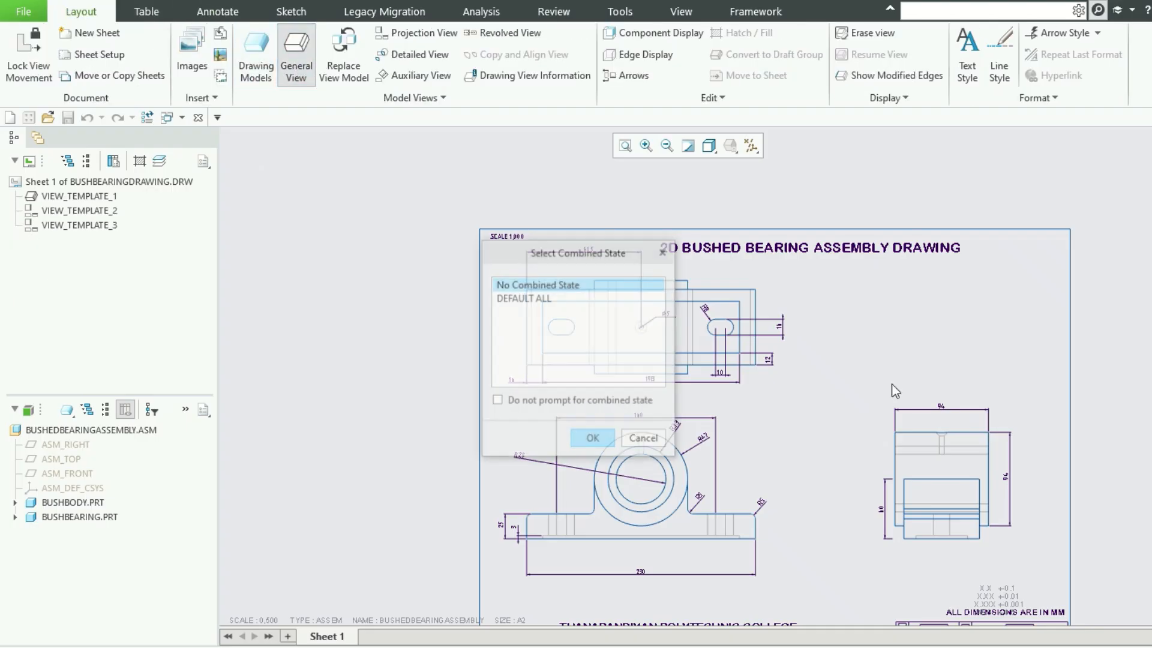
click(597, 441)
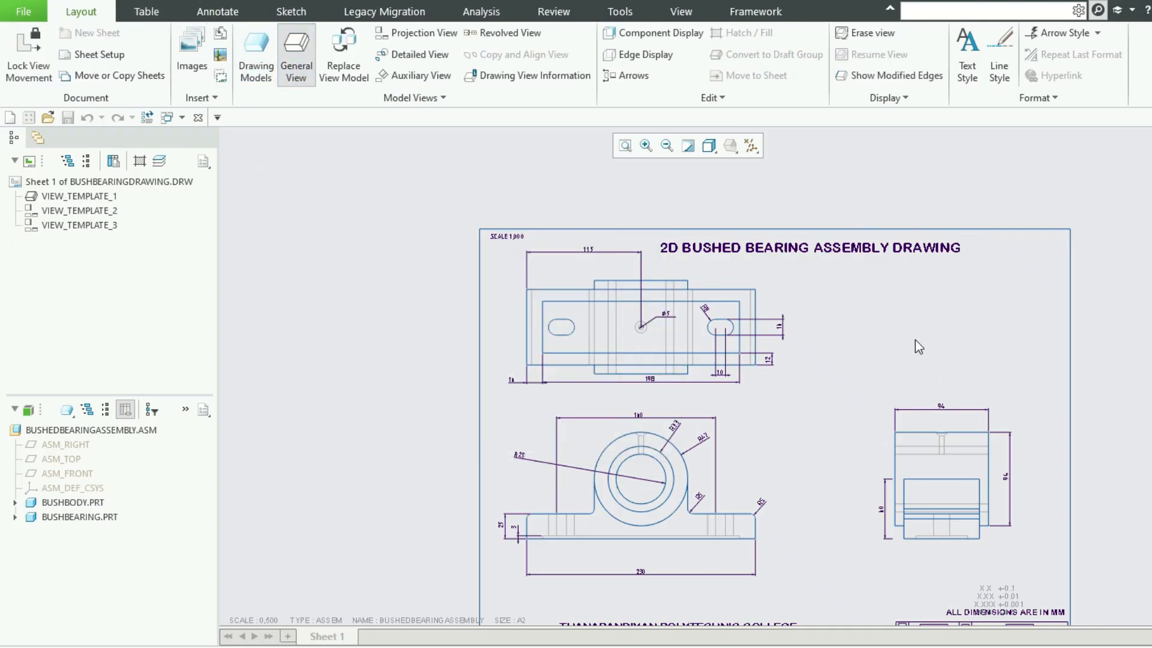
click(916, 340)
click(759, 216)
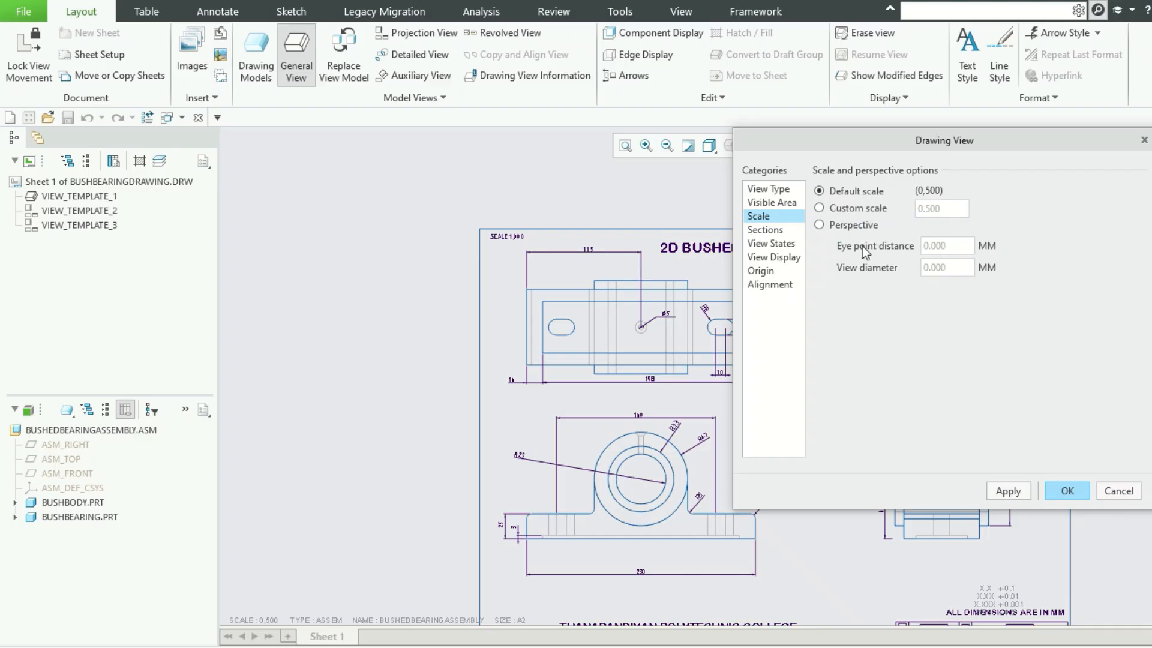
click(839, 209)
text(0.75)
key(Return)
Set the new view's default orientation to Isometric and position the view between the title and the side view.
click(771, 230)
click(659, 364)
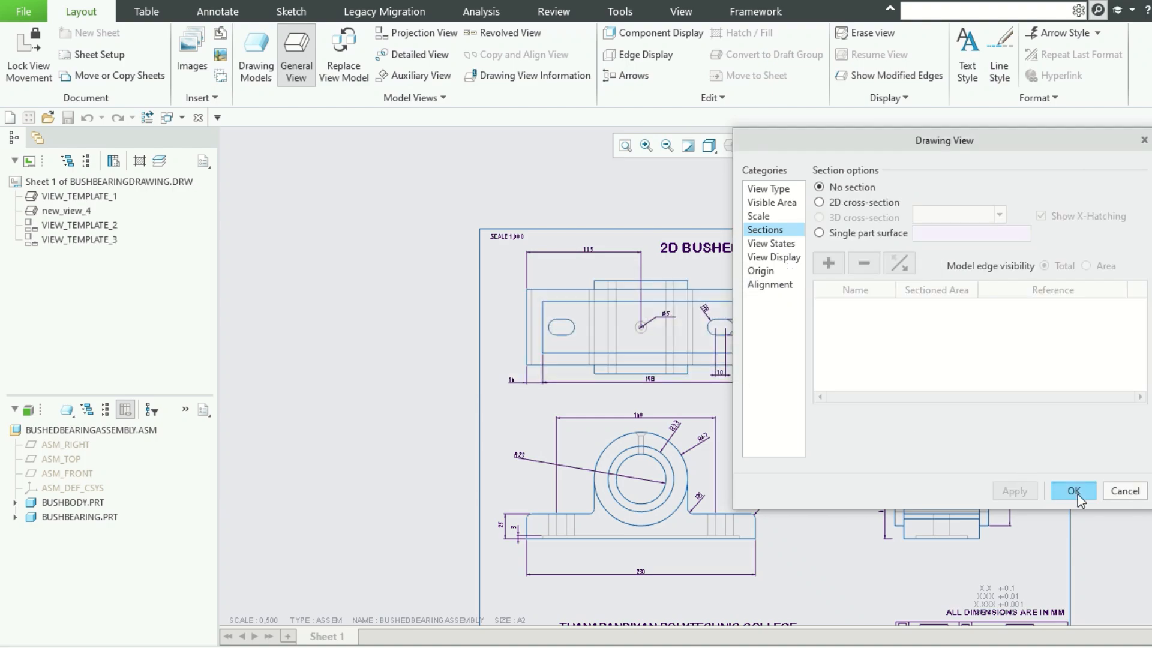
click(768, 189)
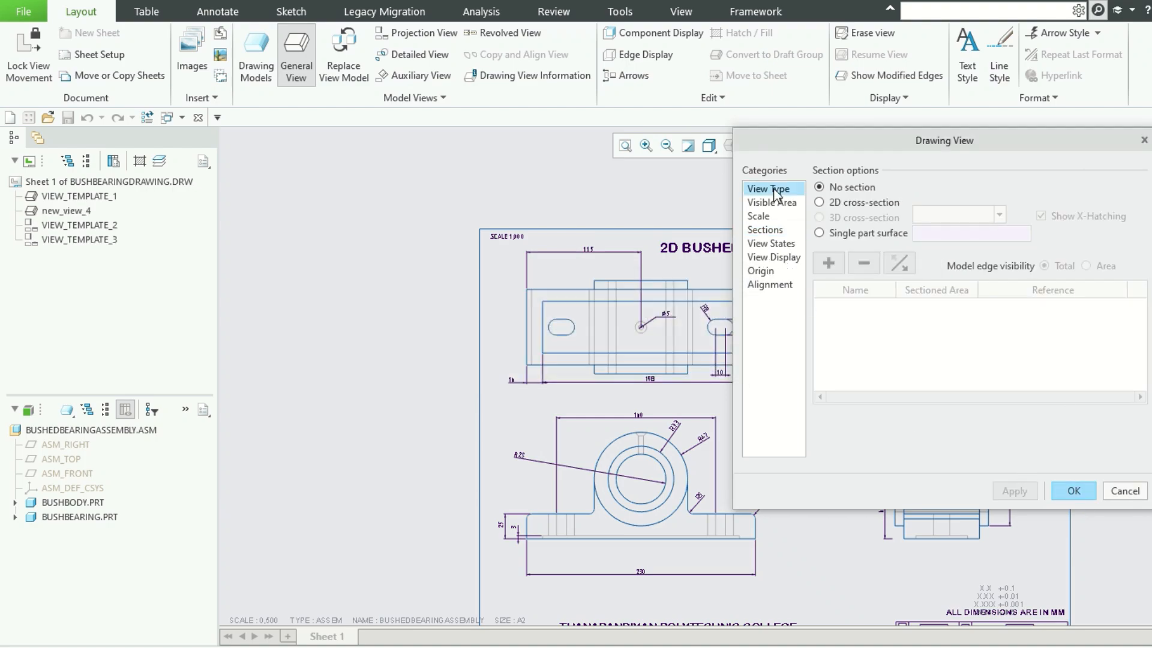
click(1093, 340)
click(1078, 357)
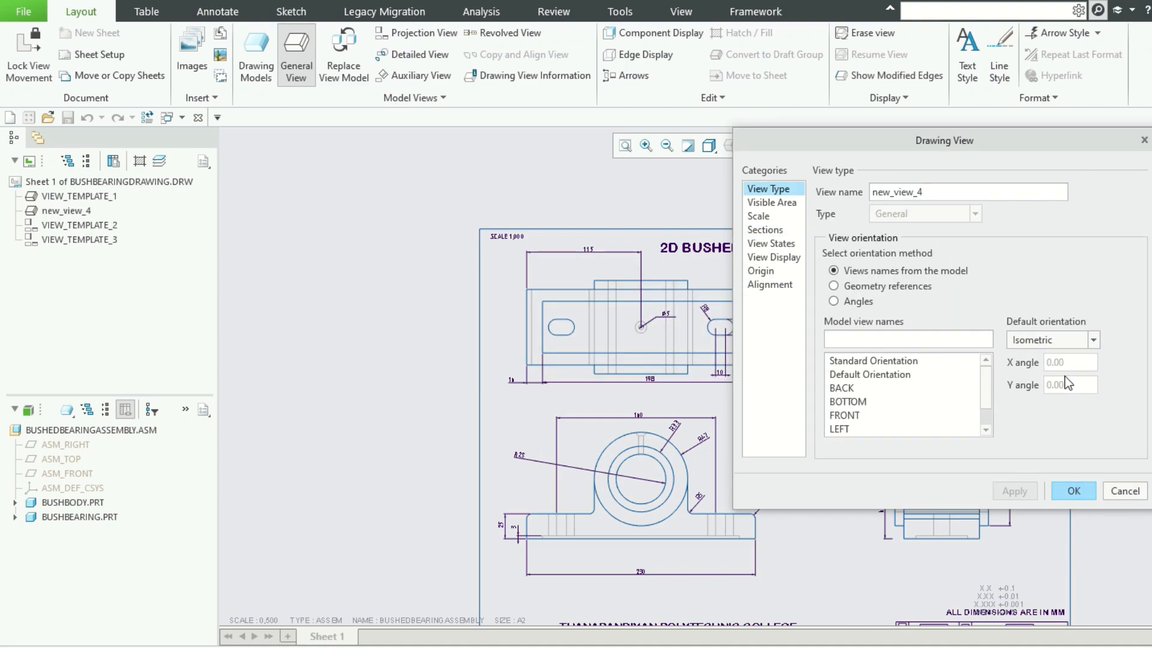
click(1074, 491)
drag(960, 340, 991, 330)
click(842, 381)
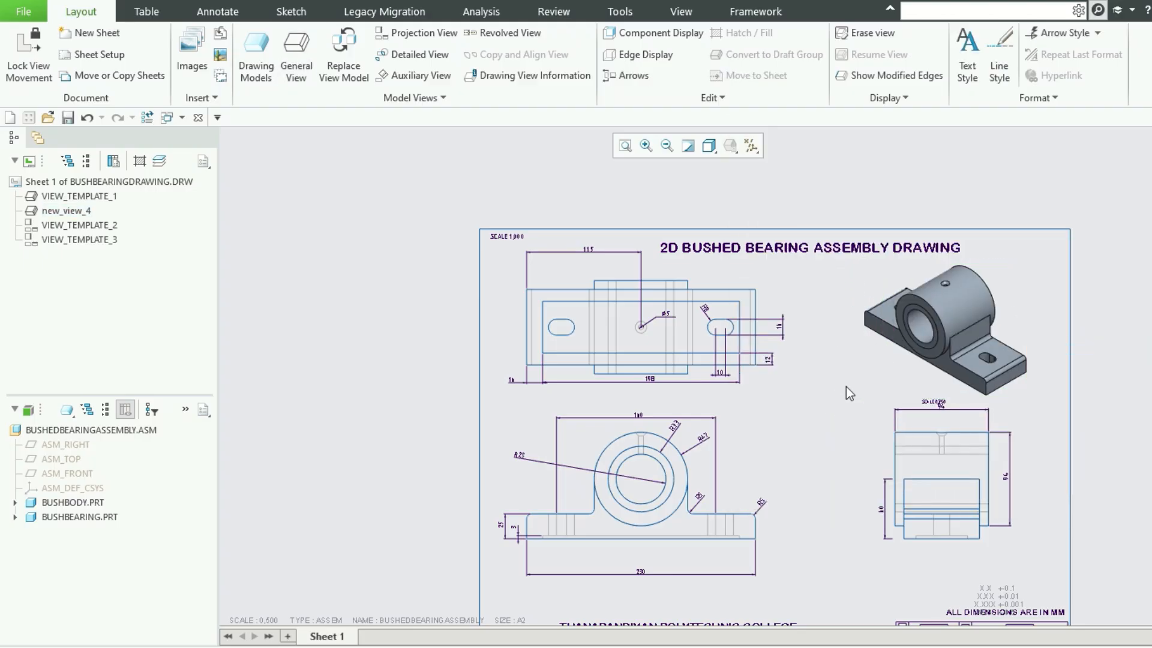
Delete the scale note beneath the isometric view.
scroll(948, 405, up, 4)
click(917, 399)
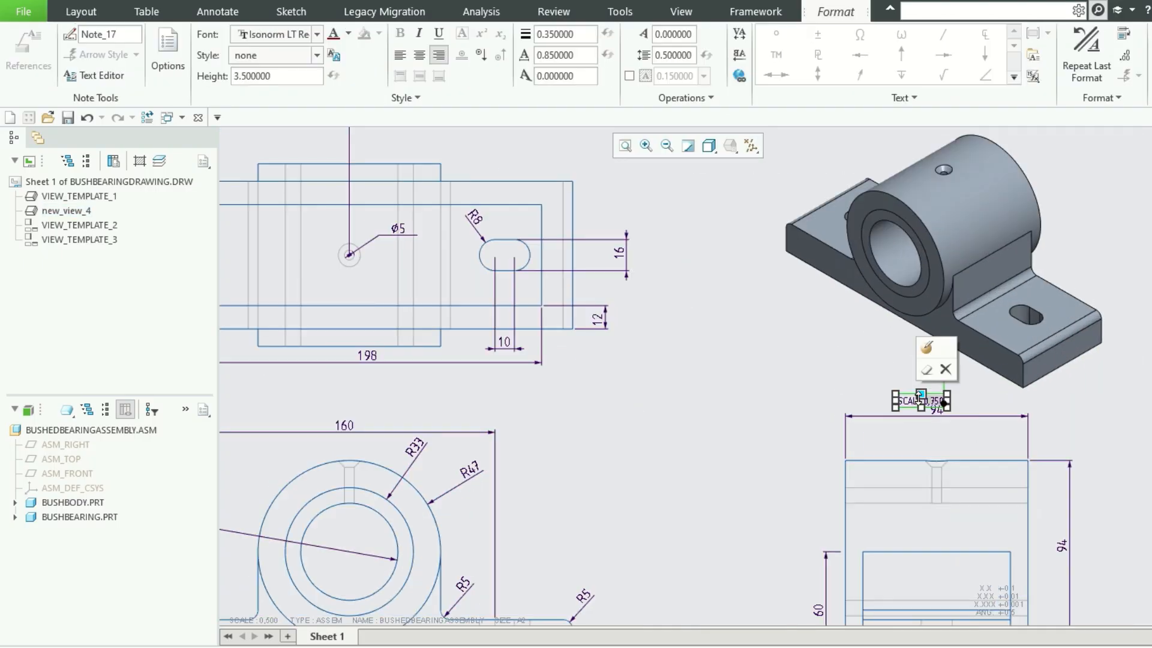
key(Delete)
scroll(922, 398, up, 4)
scroll(921, 398, down, 2)
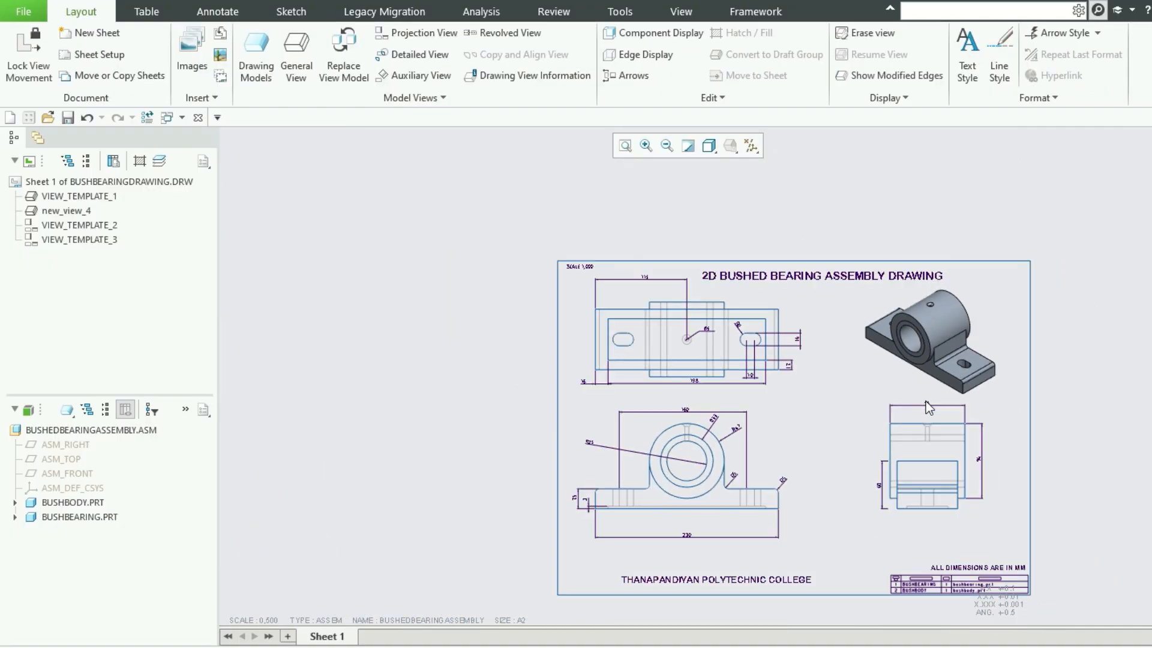
click(626, 146)
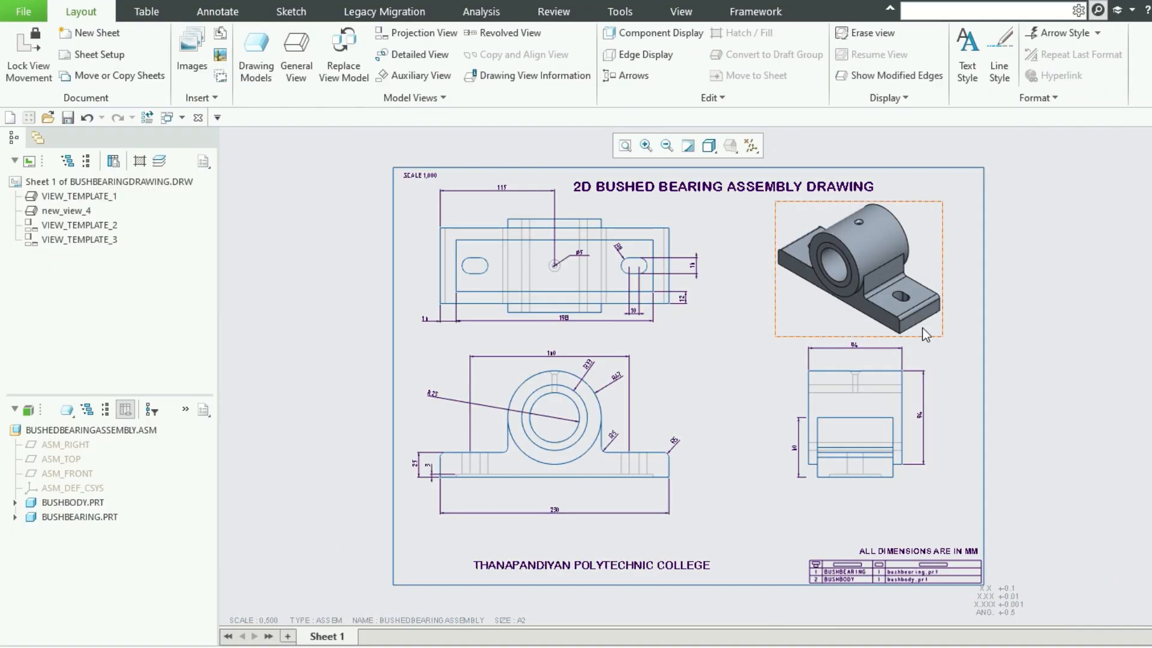